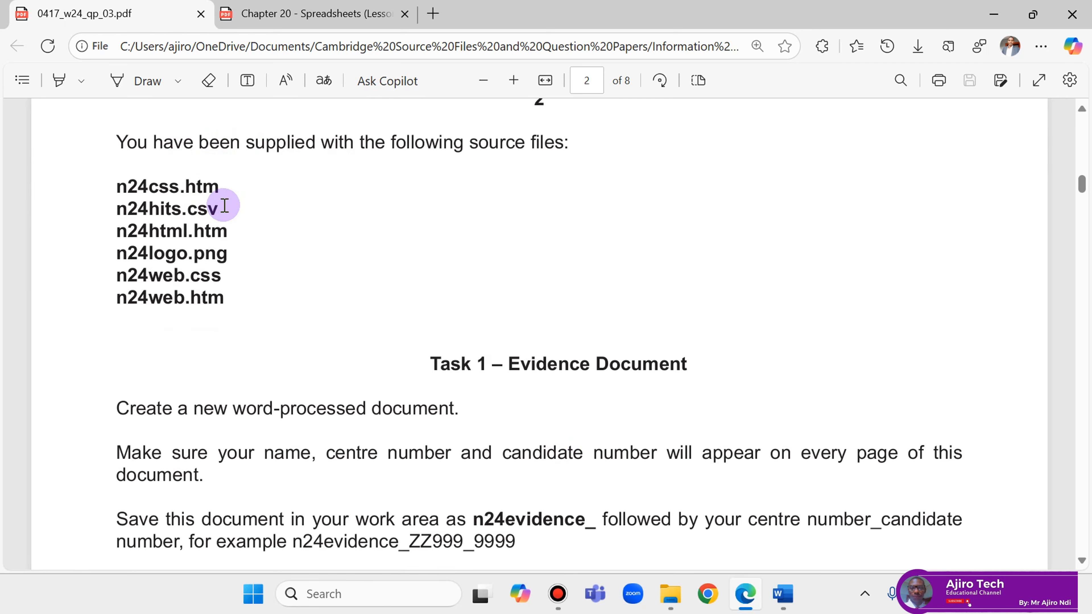
Select the n24hits.csv file name in the list and glance over the n24evidence Word document
{"action": "mouse_move", "coordinate": [215, 201]}
{"action": "left_mouse_down"}
{"action": "mouse_move", "coordinate": [157, 208]}
{"action": "mouse_move", "coordinate": [219, 210]}
{"action": "left_mouse_up"}
{"action": "left_click", "coordinate": [120, 210]}
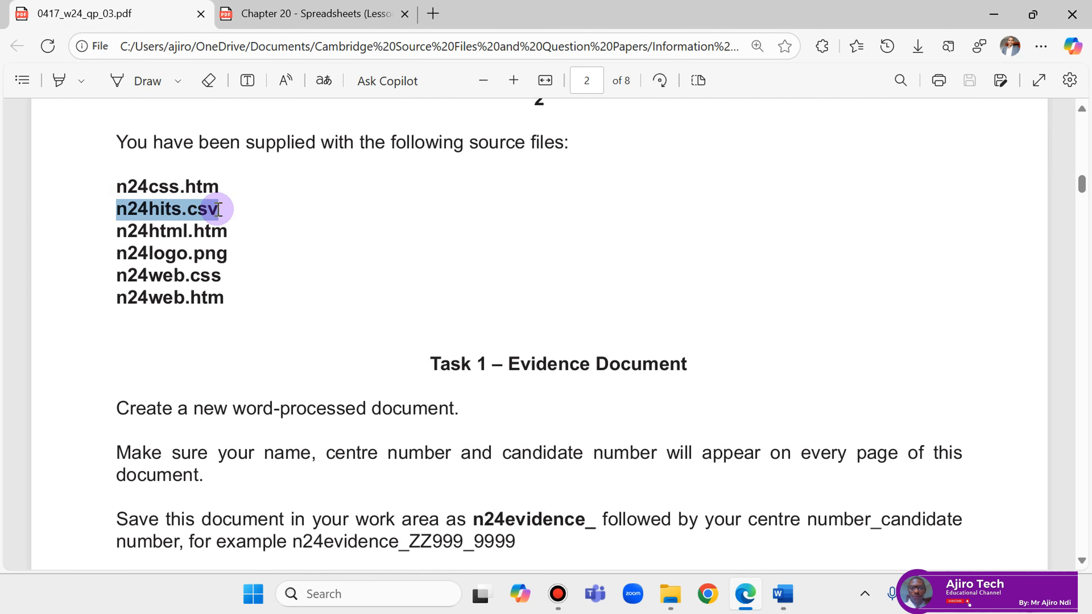
{"action": "scroll", "coordinate": [447, 275], "scroll_direction": "down", "scroll_amount": 4}
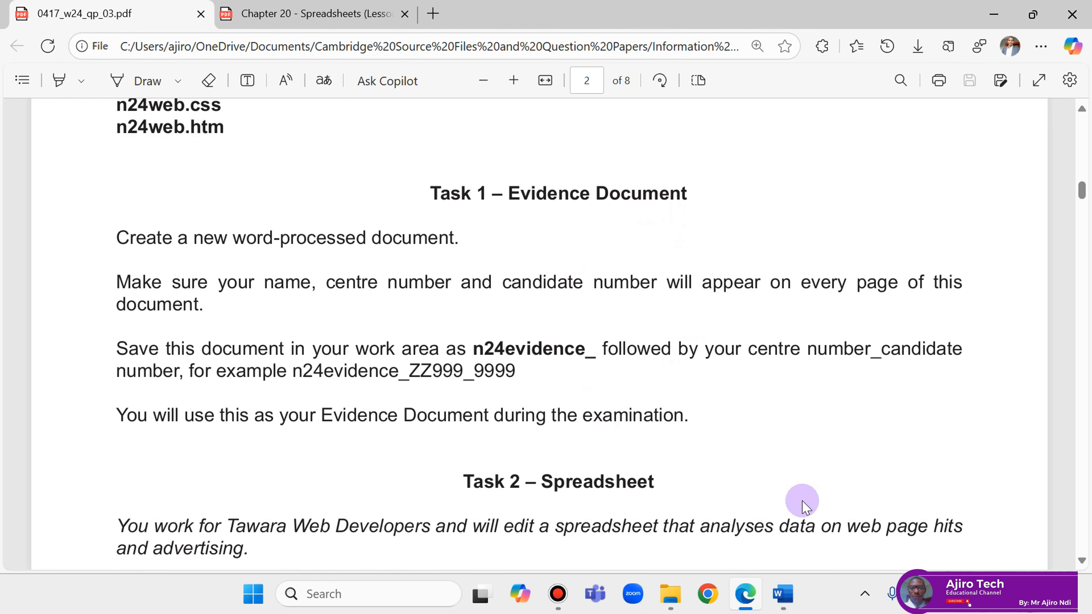
{"action": "left_click", "coordinate": [781, 551]}
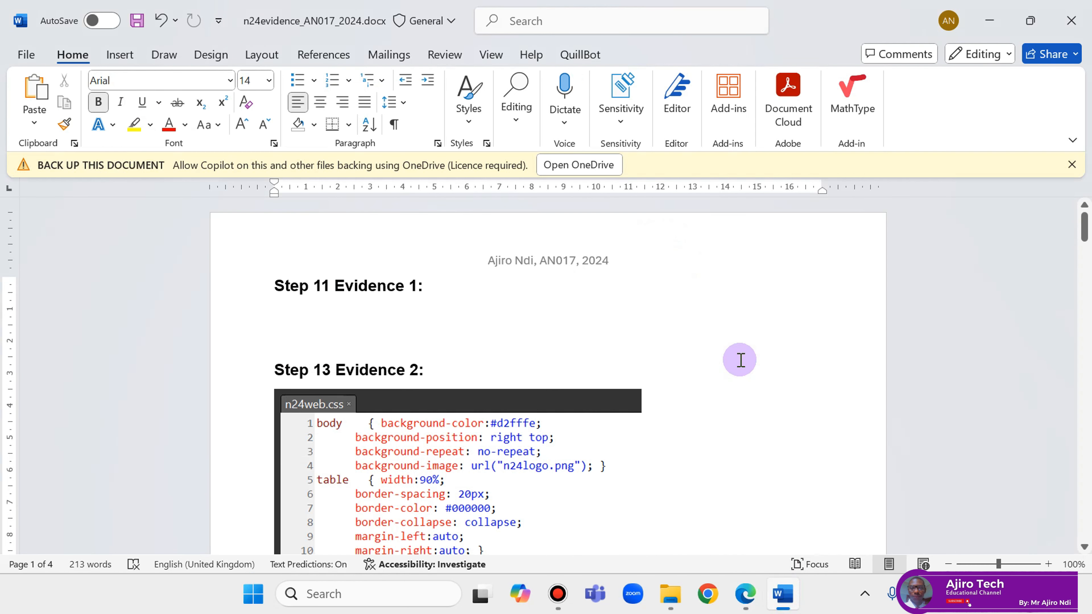
{"action": "scroll", "coordinate": [740, 360], "scroll_direction": "down", "scroll_amount": 4}
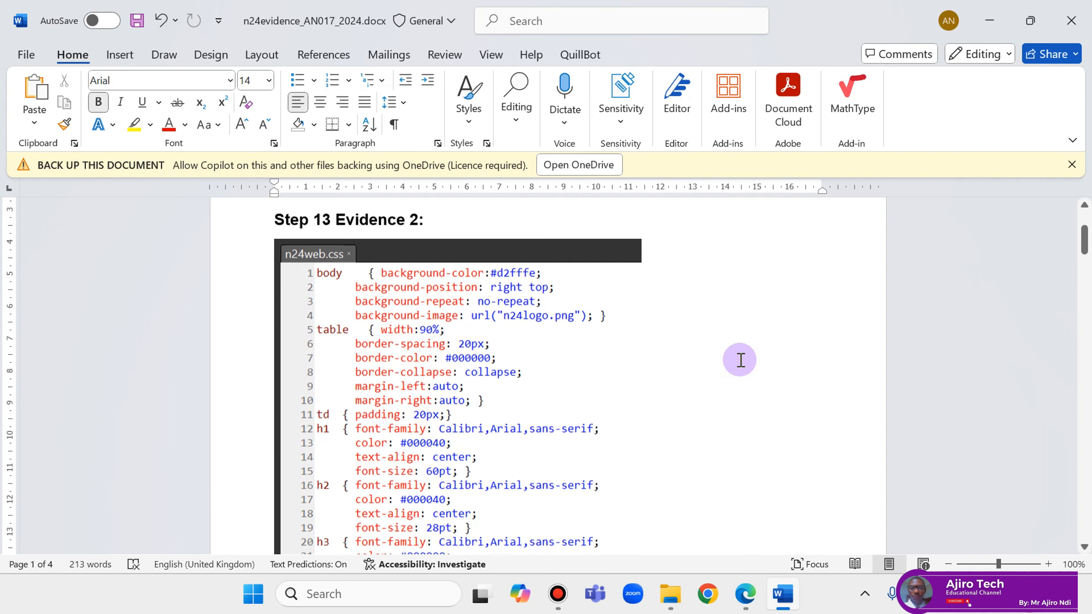
{"action": "scroll", "coordinate": [740, 360], "scroll_direction": "up", "scroll_amount": 4}
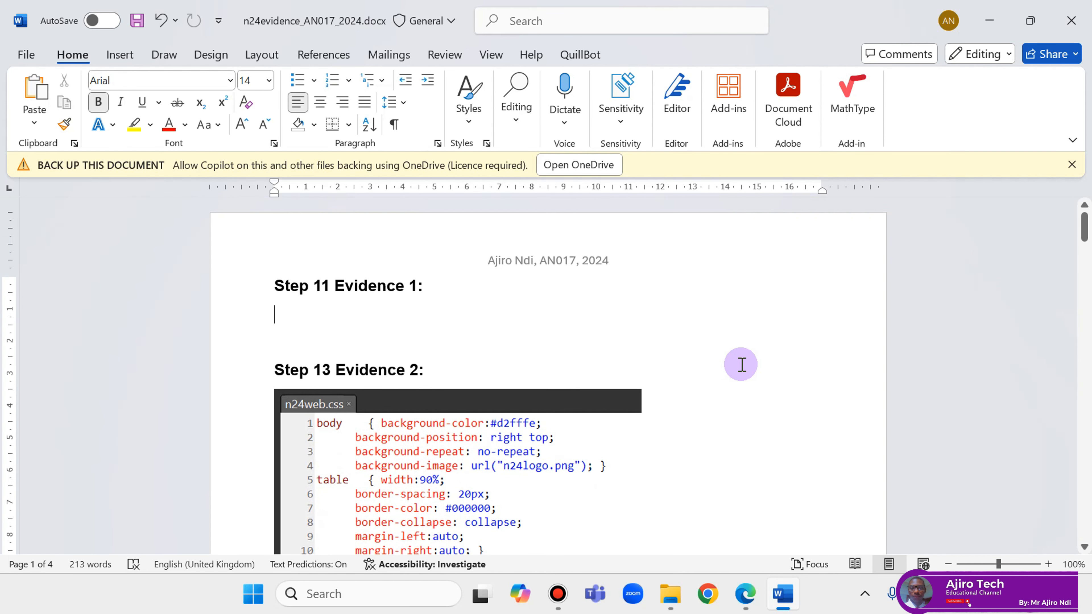
Scroll the exam PDF to Task 2, switch on the Draw pen, and open File Explorer
{"action": "mouse_move", "coordinate": [742, 607]}
{"action": "left_click", "coordinate": [739, 529]}
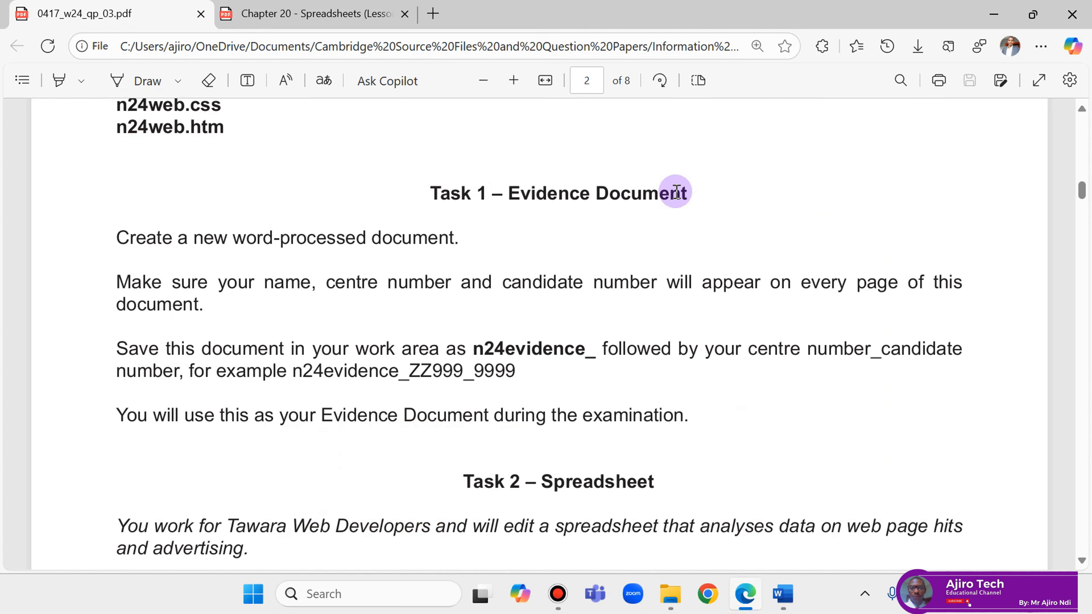
{"action": "scroll", "coordinate": [677, 189], "scroll_direction": "down", "scroll_amount": 2}
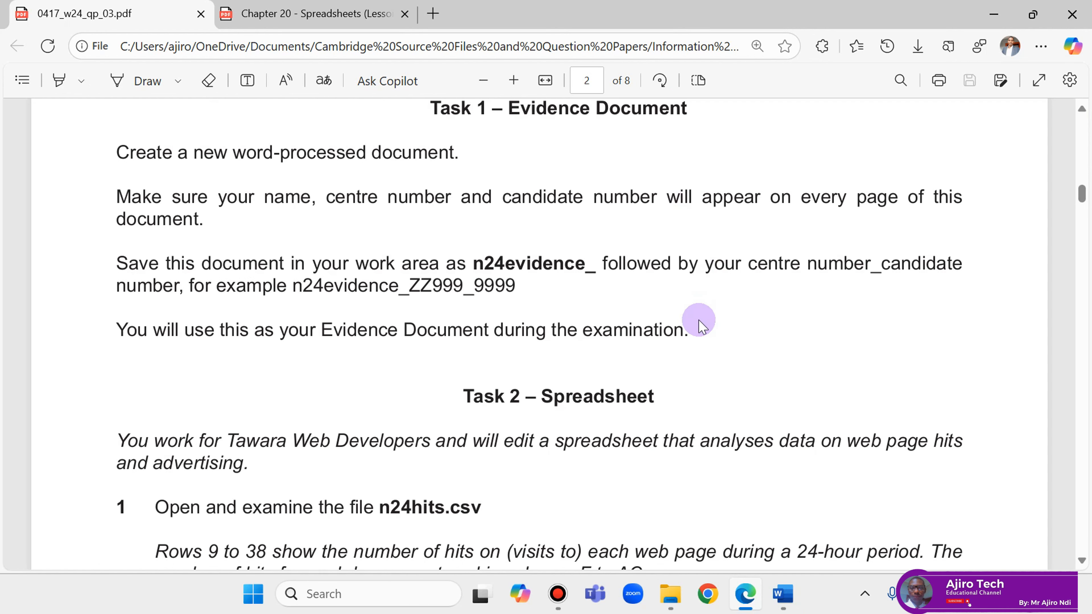
{"action": "scroll", "coordinate": [571, 339], "scroll_direction": "down", "scroll_amount": 2}
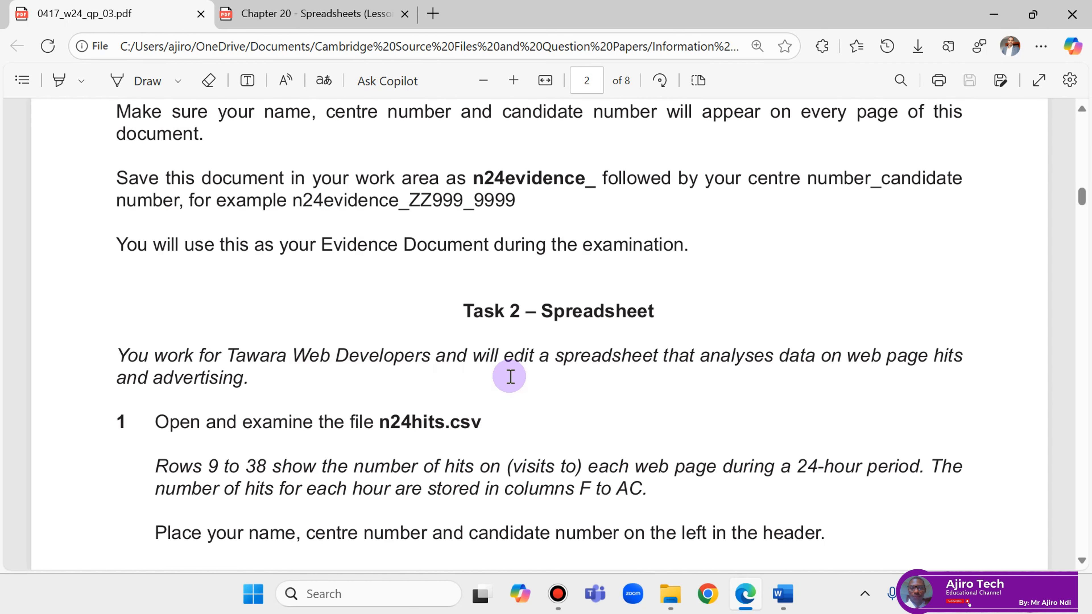
{"action": "scroll", "coordinate": [283, 366], "scroll_direction": "down", "scroll_amount": 4}
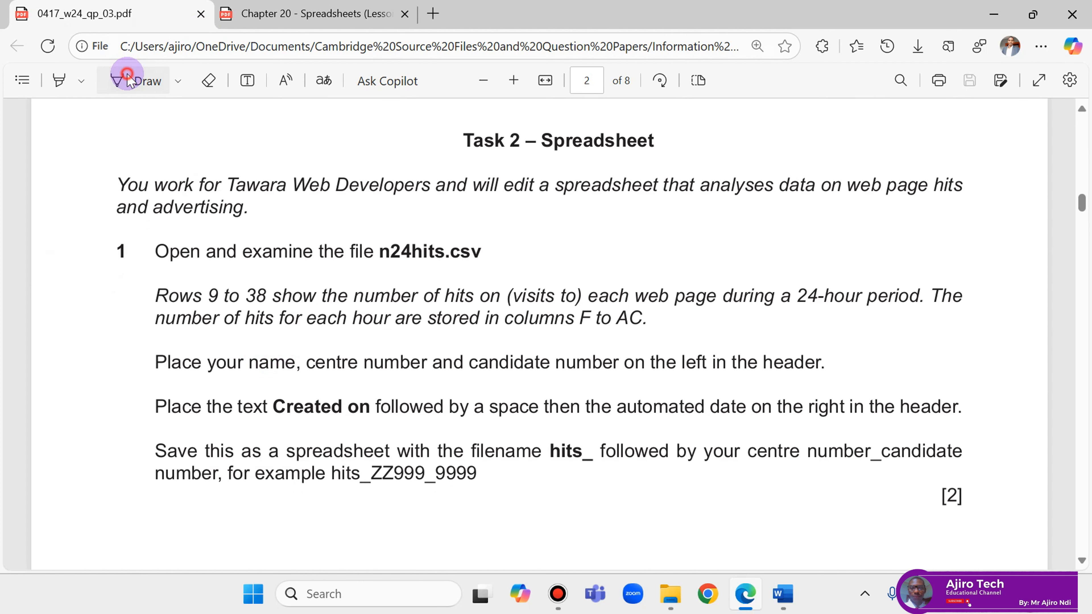
{"action": "left_click", "coordinate": [116, 80]}
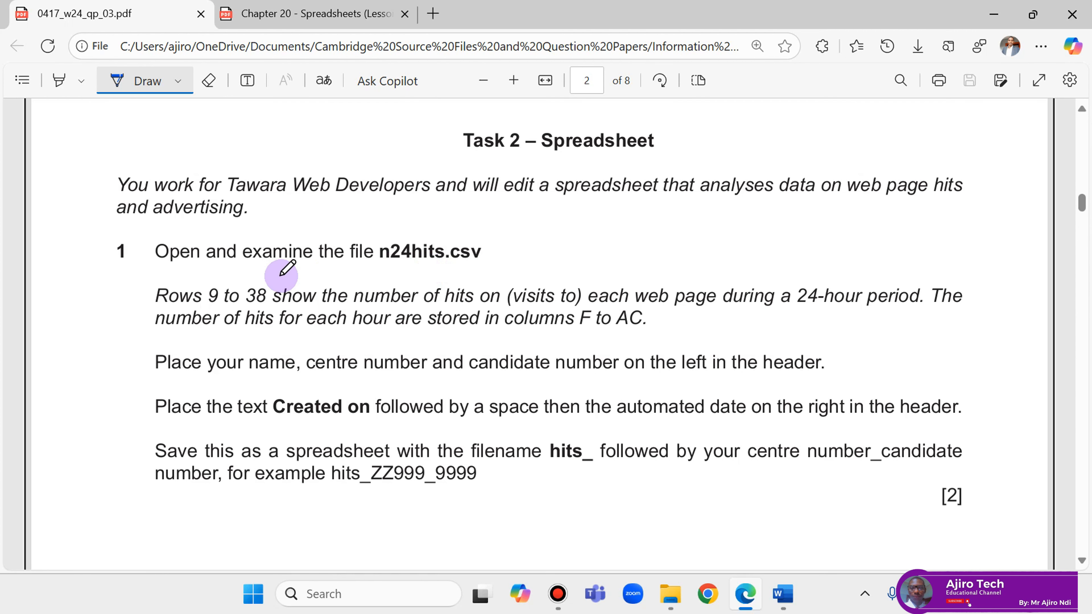
{"action": "left_click", "coordinate": [676, 595]}
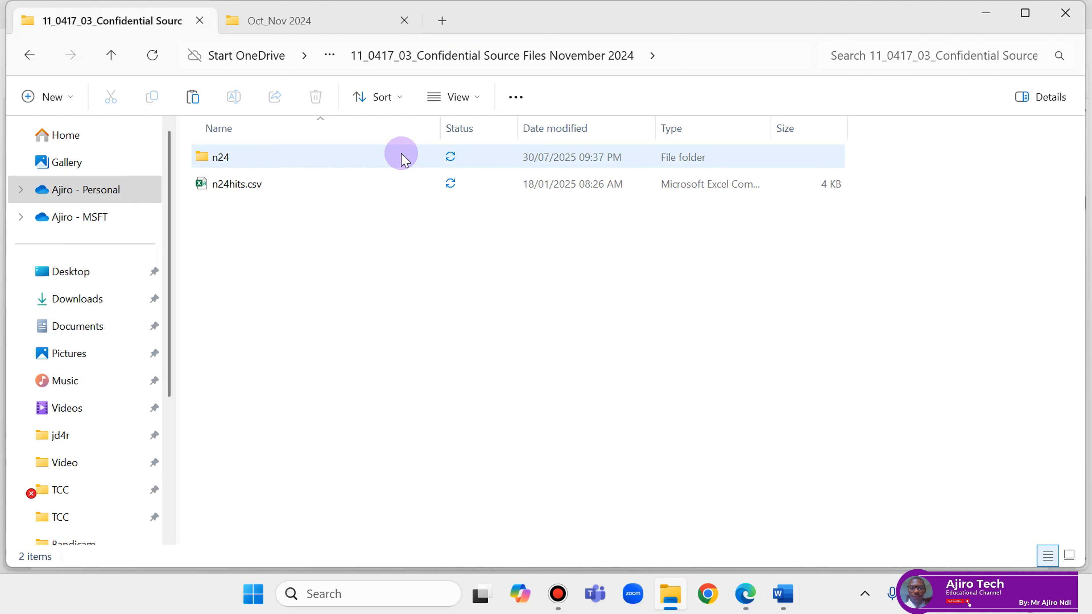
Open n24hits.csv in a maximized Excel window, then return to the exam PDF
{"action": "left_click", "coordinate": [297, 188]}
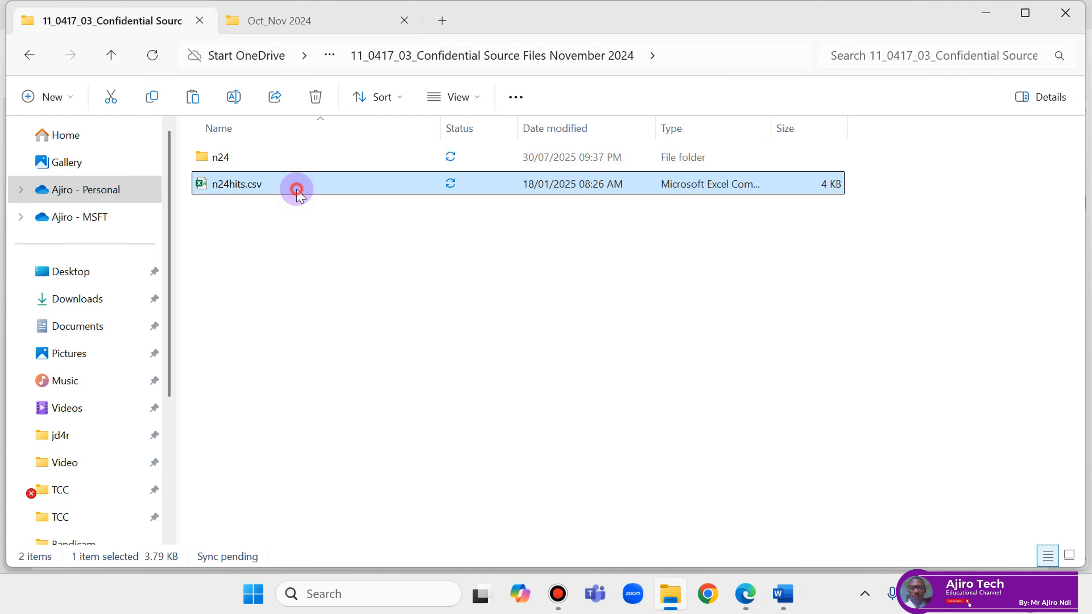
{"action": "double_click", "coordinate": [297, 188]}
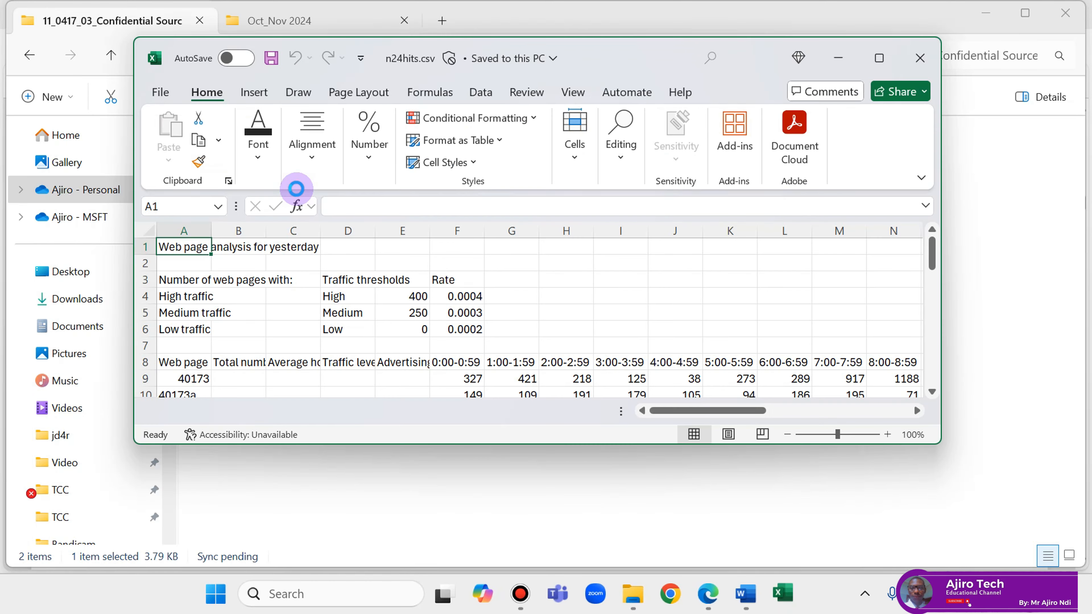
{"action": "left_click", "coordinate": [875, 61]}
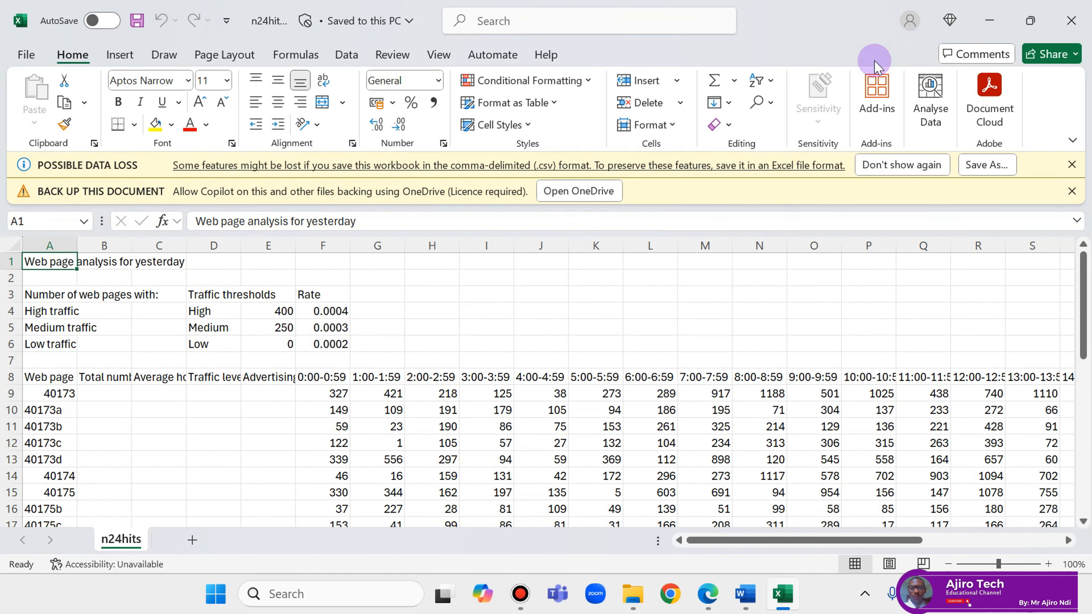
{"action": "left_click", "coordinate": [708, 594]}
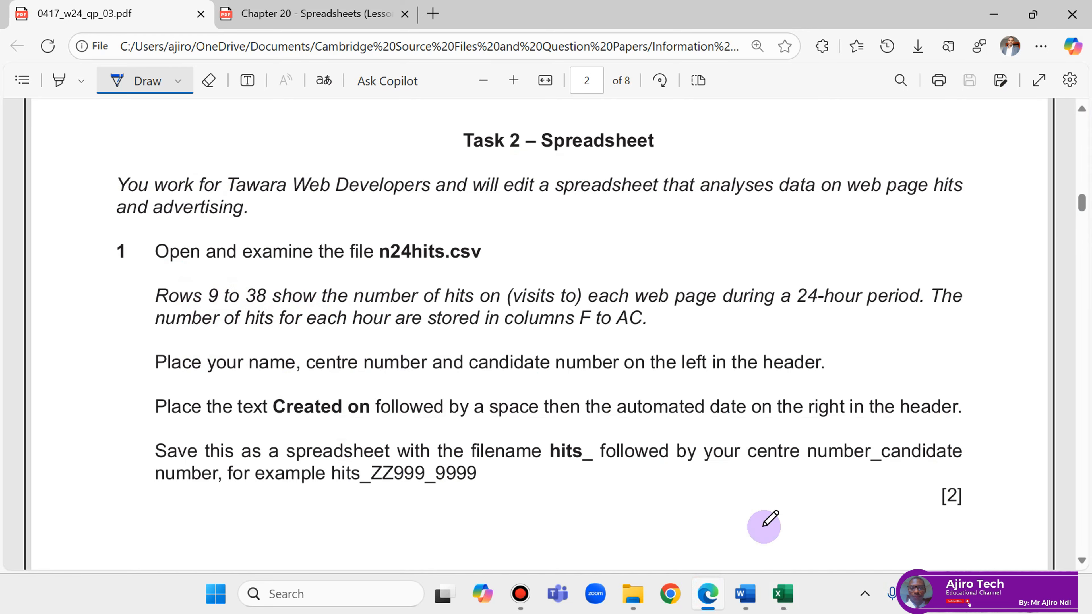
AutoFit every column of the n24hits sheet to its contents
{"action": "left_click", "coordinate": [782, 596]}
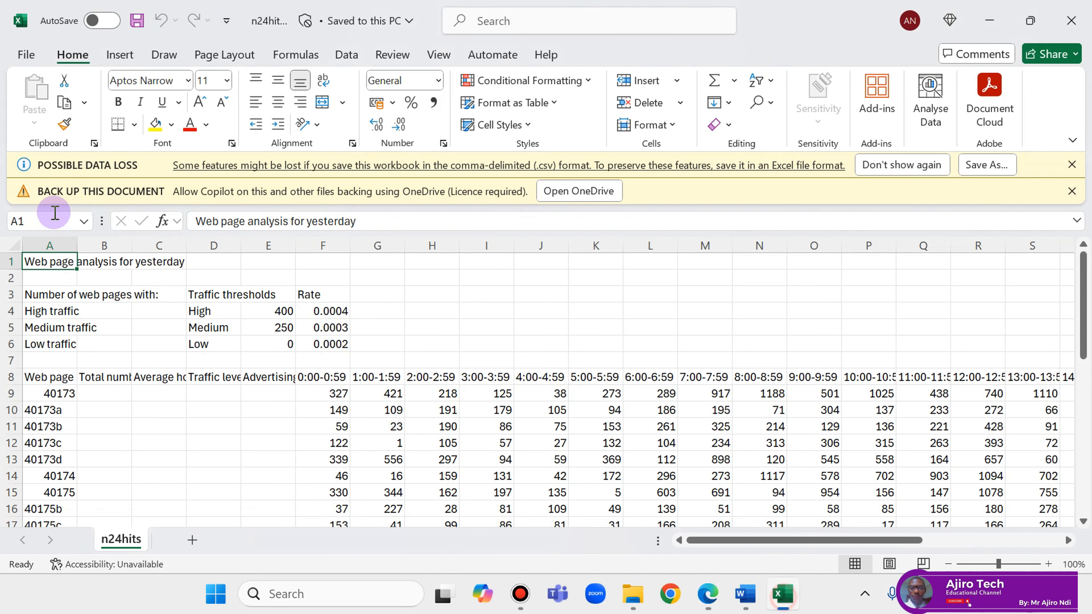
{"action": "left_click", "coordinate": [12, 249]}
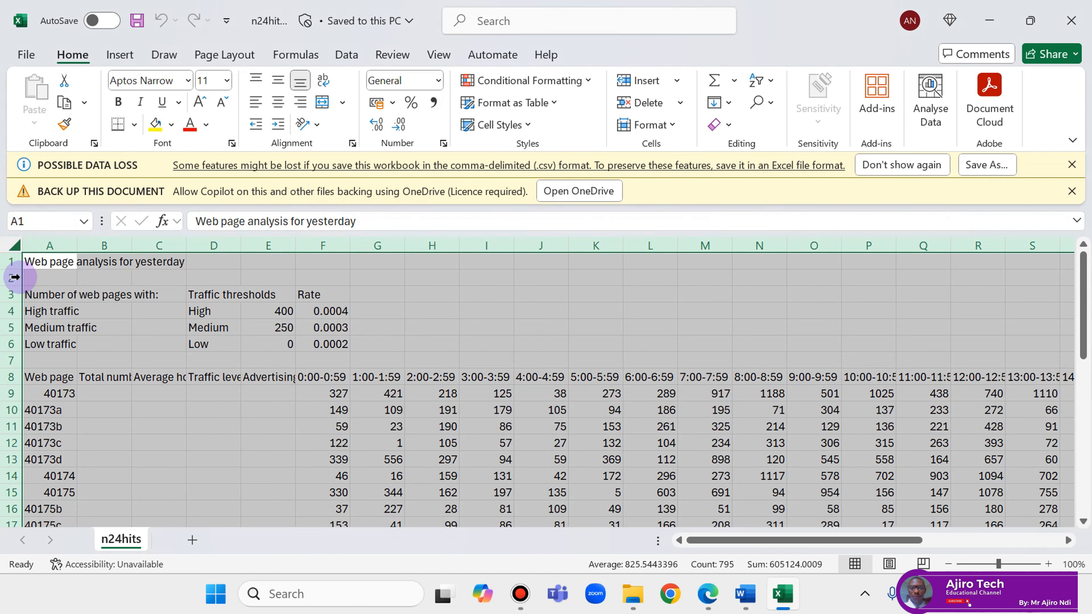
{"action": "double_click", "coordinate": [77, 245]}
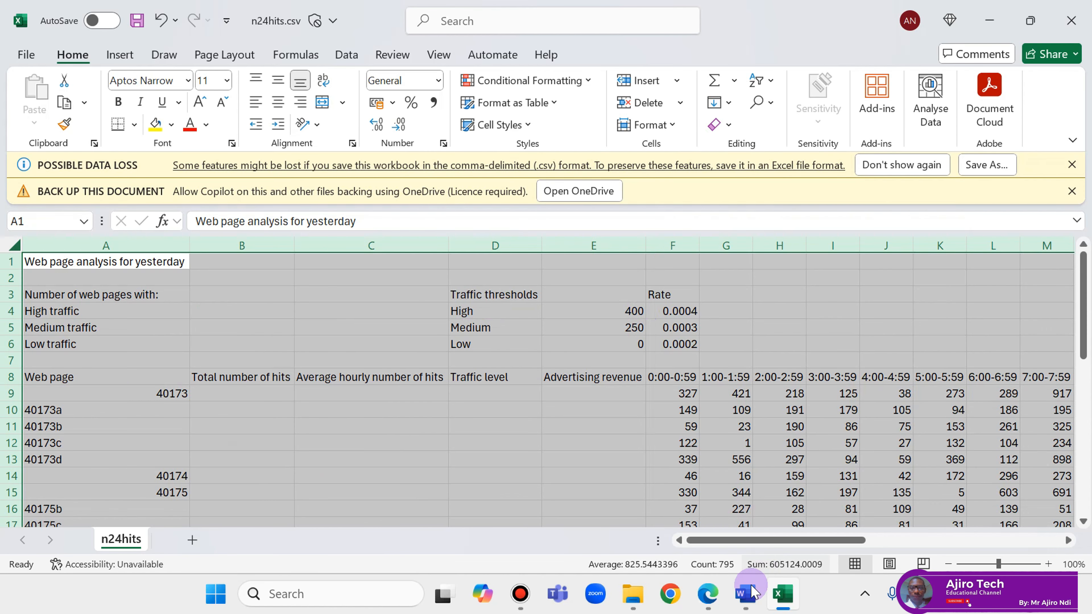
{"action": "left_click", "coordinate": [533, 364]}
{"action": "left_click", "coordinate": [707, 581]}
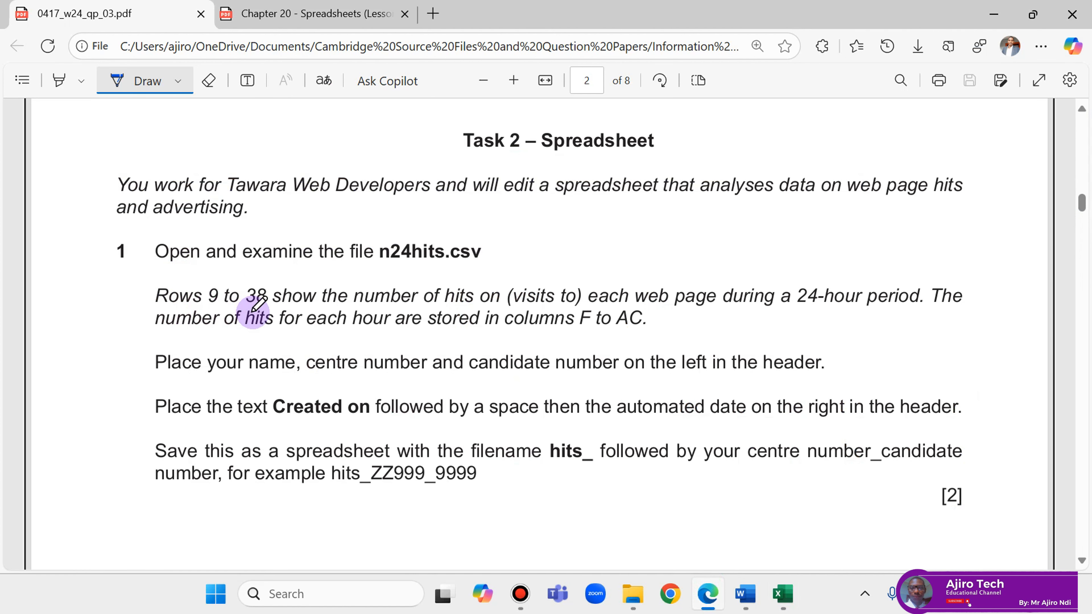
{"action": "left_click", "coordinate": [783, 594]}
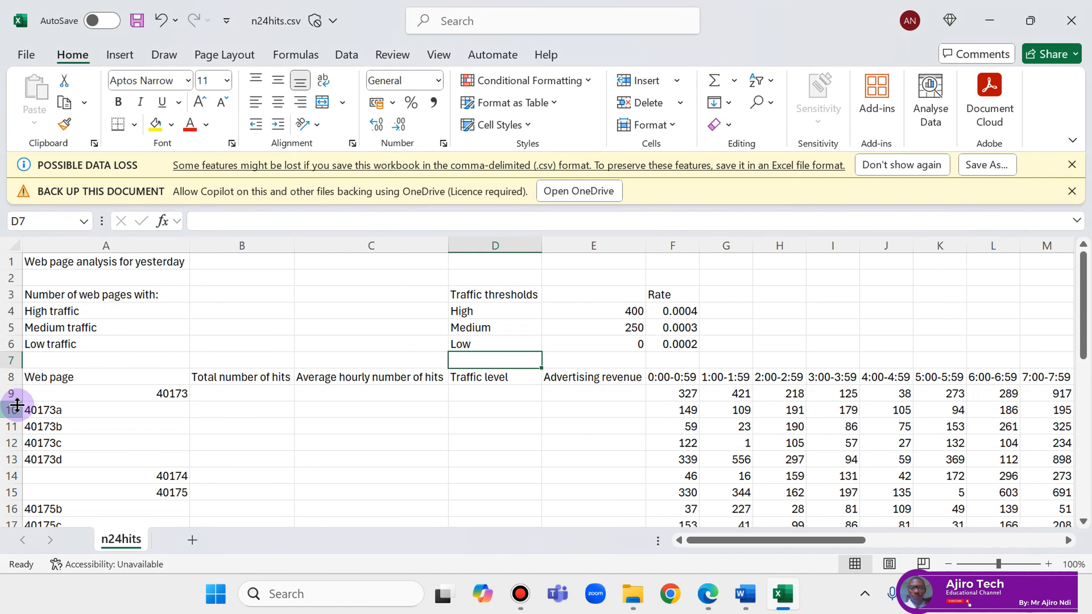
Select rows 9 to 38 and compare them with the Task 2 instructions
{"action": "left_click", "coordinate": [12, 393]}
{"action": "scroll", "coordinate": [17, 430], "scroll_direction": "down", "scroll_amount": 12}
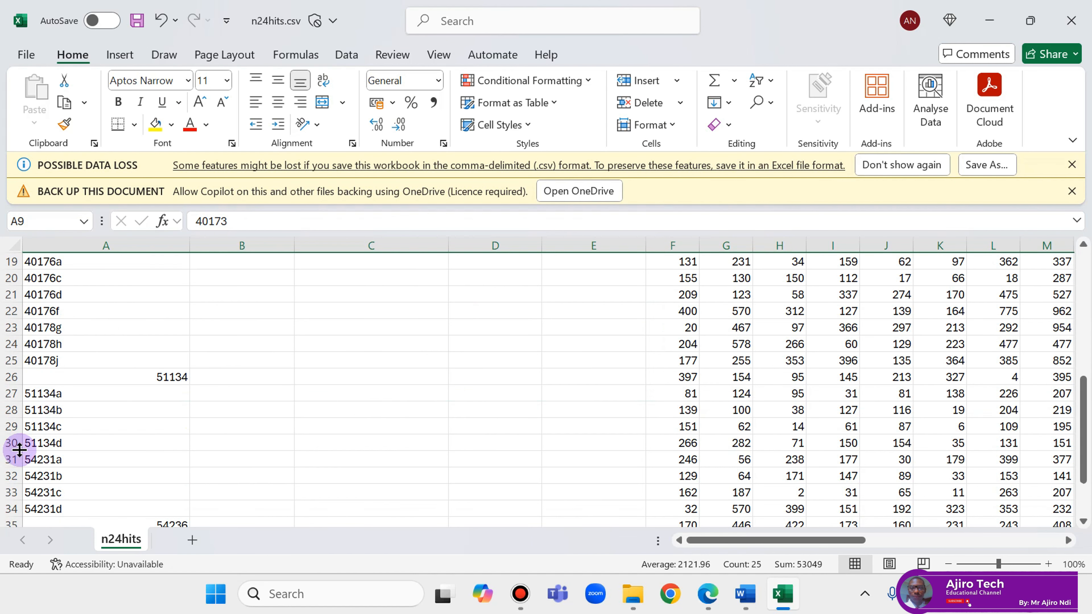
{"action": "scroll", "coordinate": [35, 409], "scroll_direction": "up", "scroll_amount": 2}
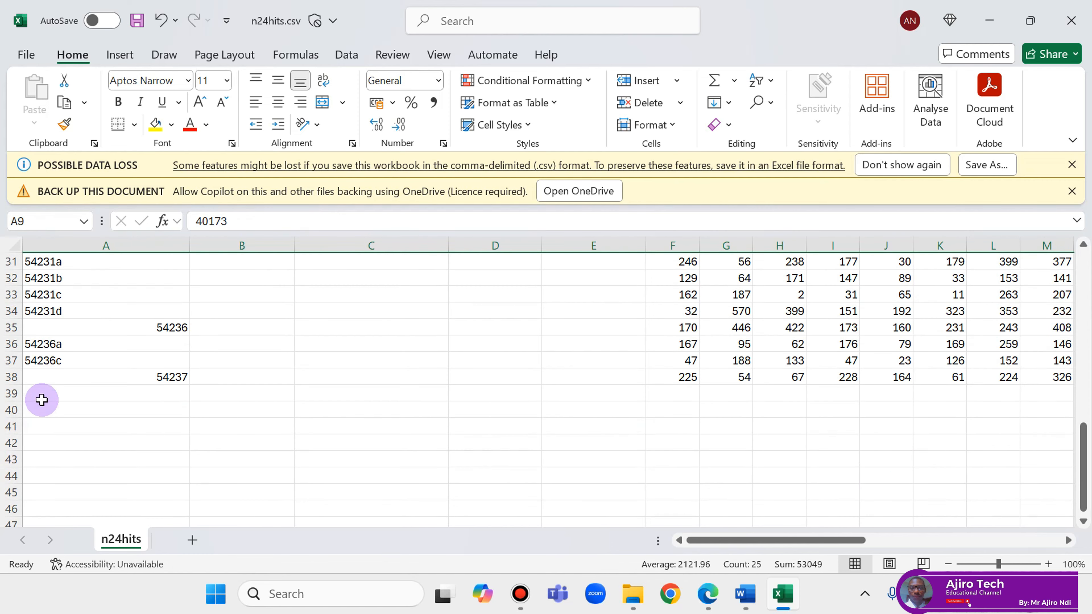
{"action": "left_click", "coordinate": [6, 377], "text": "shift"}
{"action": "scroll", "coordinate": [186, 358], "scroll_direction": "up", "scroll_amount": 9}
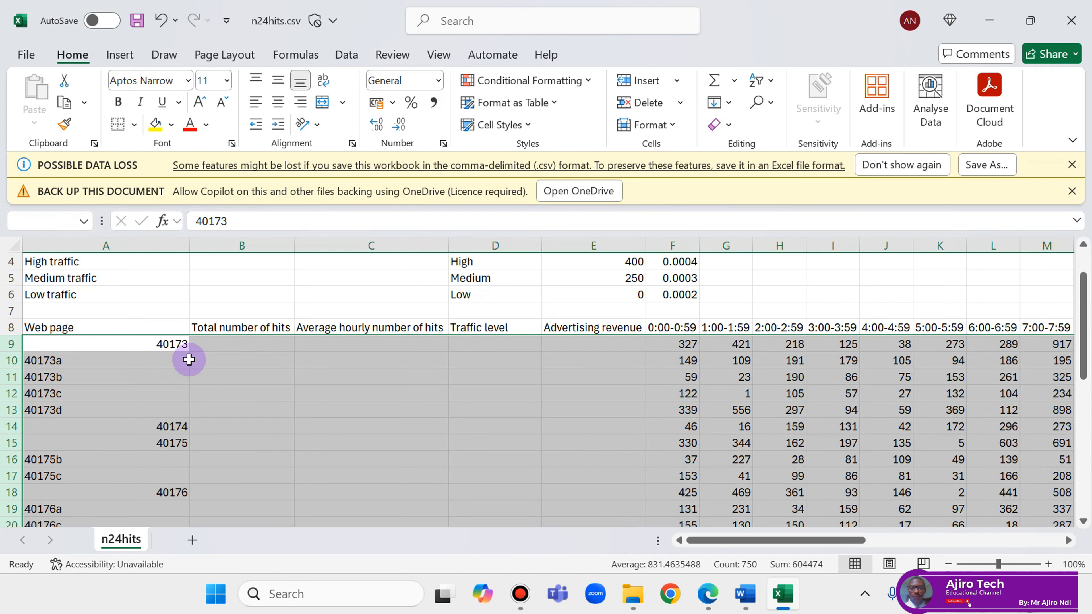
{"action": "left_click", "coordinate": [704, 598]}
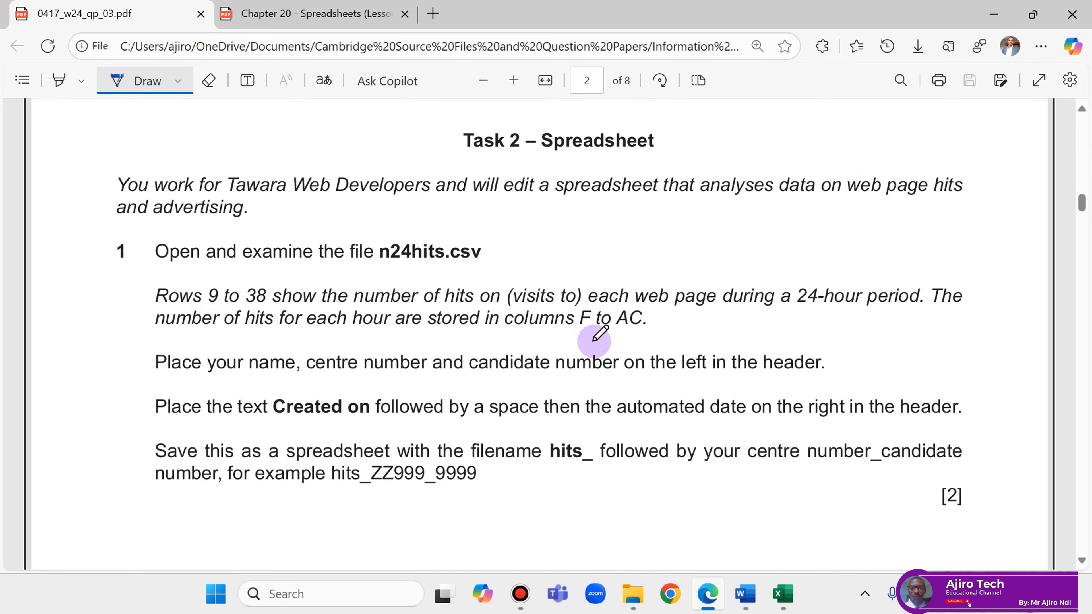
{"action": "left_click", "coordinate": [783, 595]}
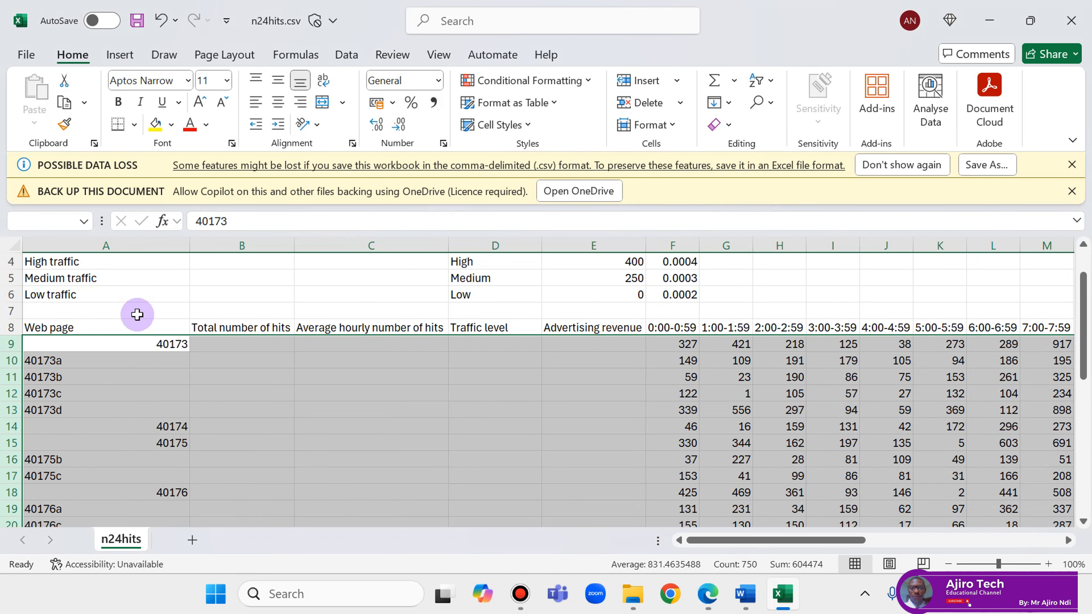
Inspect column F, the first hourly hits column, against the exam paper
{"action": "left_click", "coordinate": [717, 606]}
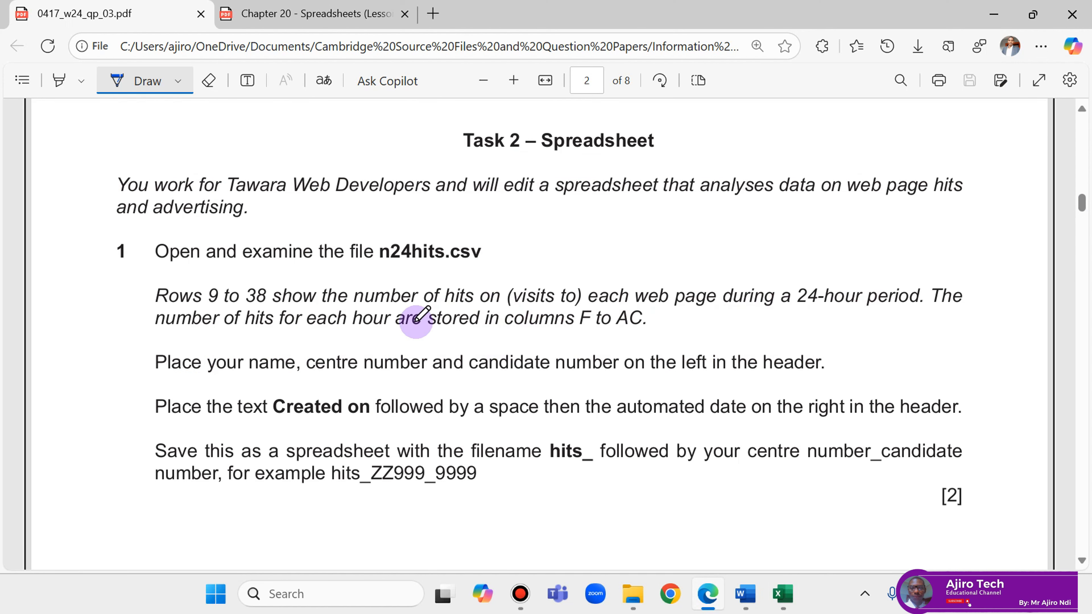
{"action": "left_click", "coordinate": [709, 602]}
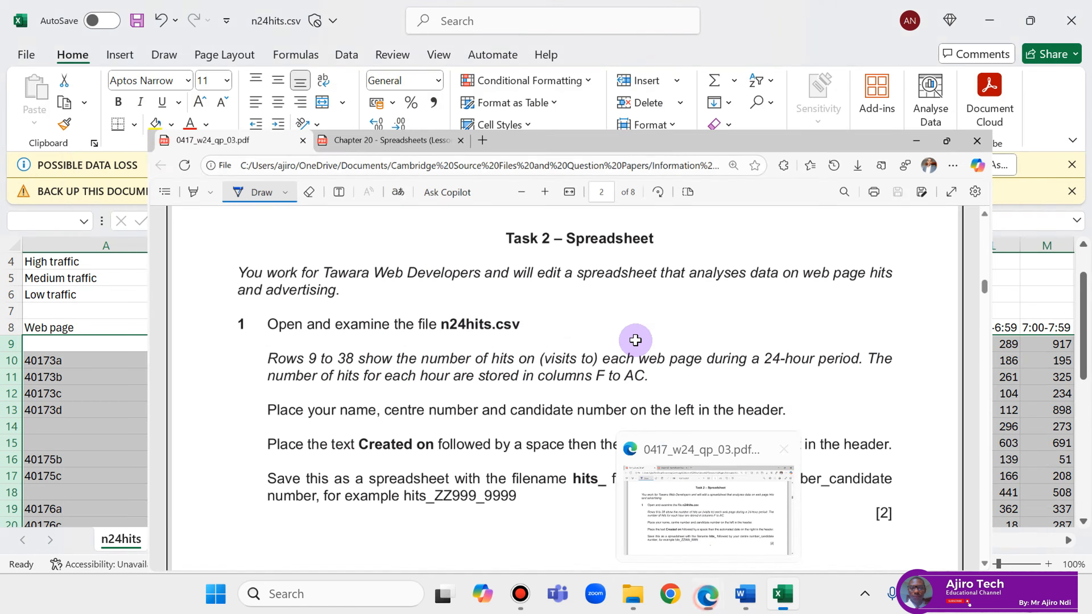
{"action": "left_click", "coordinate": [676, 245]}
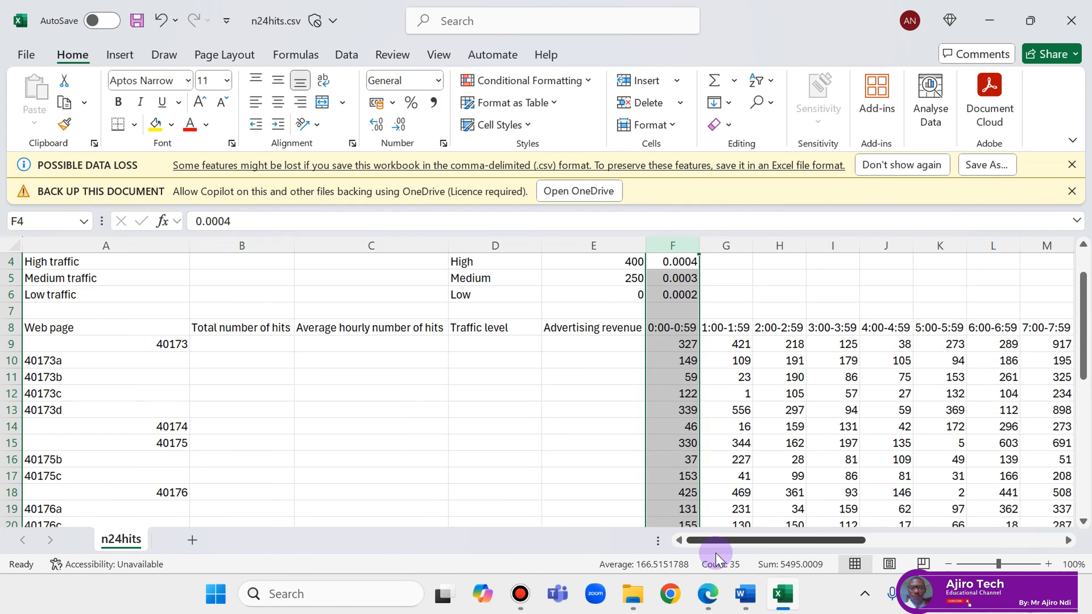
{"action": "left_click_drag", "start_coordinate": [727, 540], "coordinate": [924, 541]}
{"action": "left_click_drag", "start_coordinate": [918, 590], "coordinate": [763, 562]}
{"action": "left_click", "coordinate": [706, 593]}
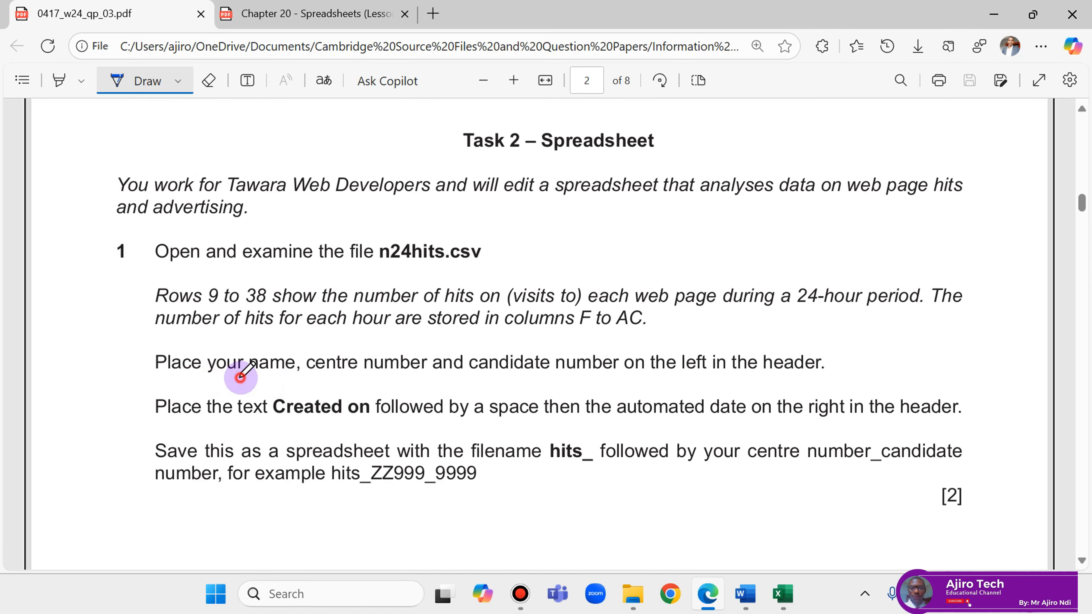
Underline name, centre number and candidate number in blue ink on the question, then return to Excel
{"action": "left_click_drag", "start_coordinate": [240, 378], "coordinate": [399, 377]}
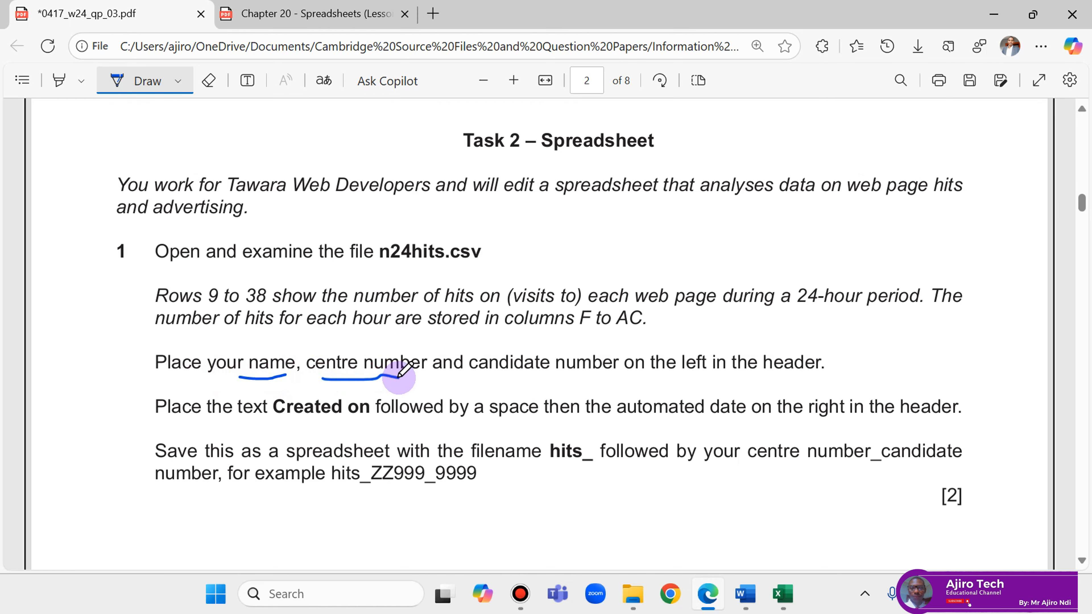
{"action": "left_click_drag", "start_coordinate": [492, 380], "coordinate": [622, 375]}
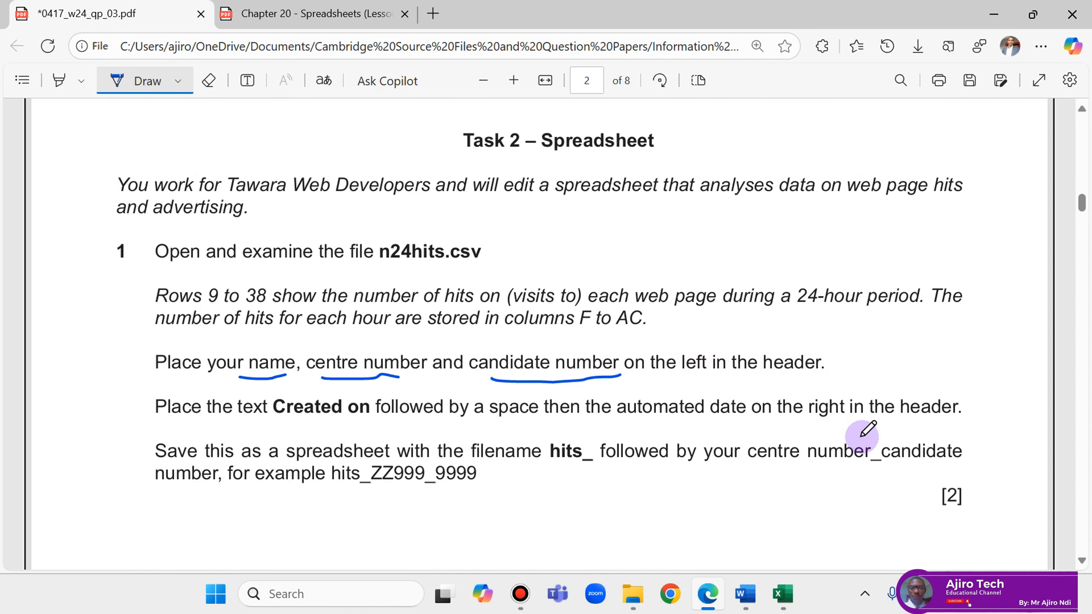
{"action": "left_click", "coordinate": [782, 593]}
Enter the candidate's name, centre number and candidate number in the left page header section
{"action": "left_click", "coordinate": [118, 56]}
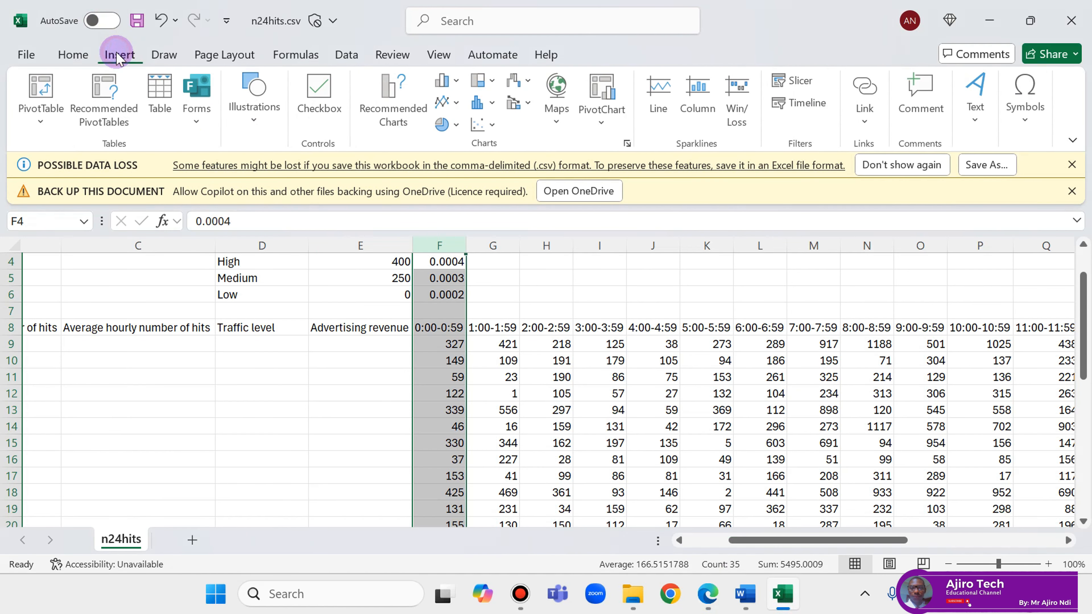
{"action": "left_click", "coordinate": [976, 113]}
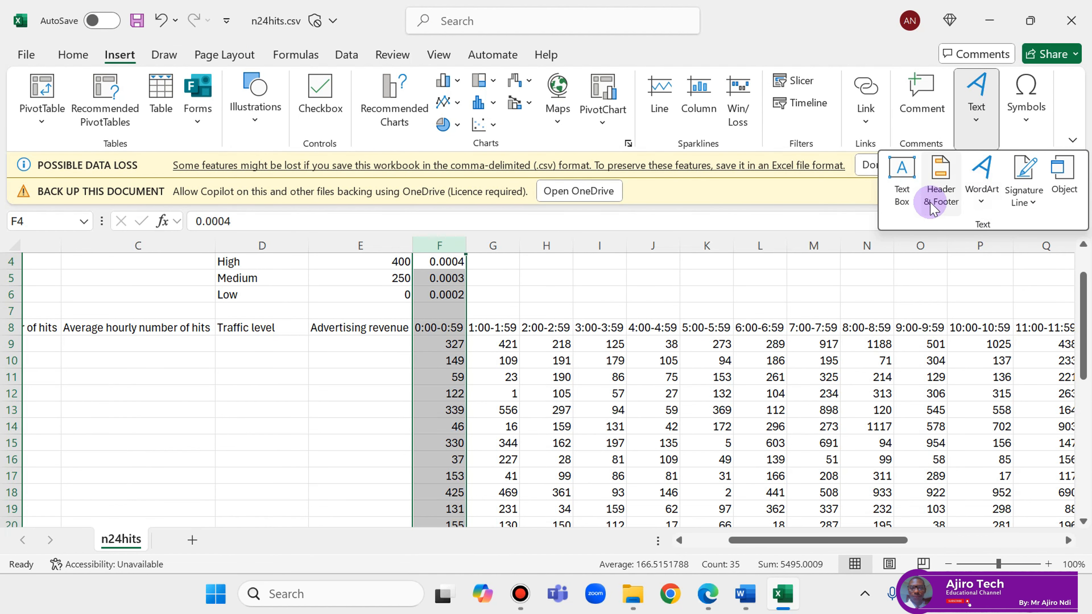
{"action": "left_click", "coordinate": [940, 183]}
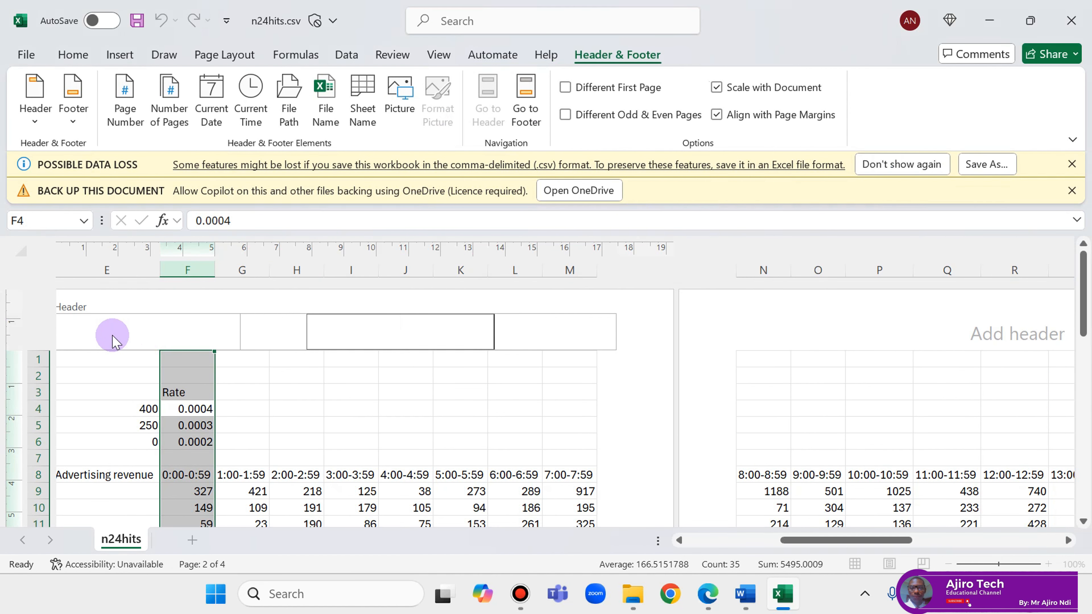
{"action": "left_click", "coordinate": [105, 334]}
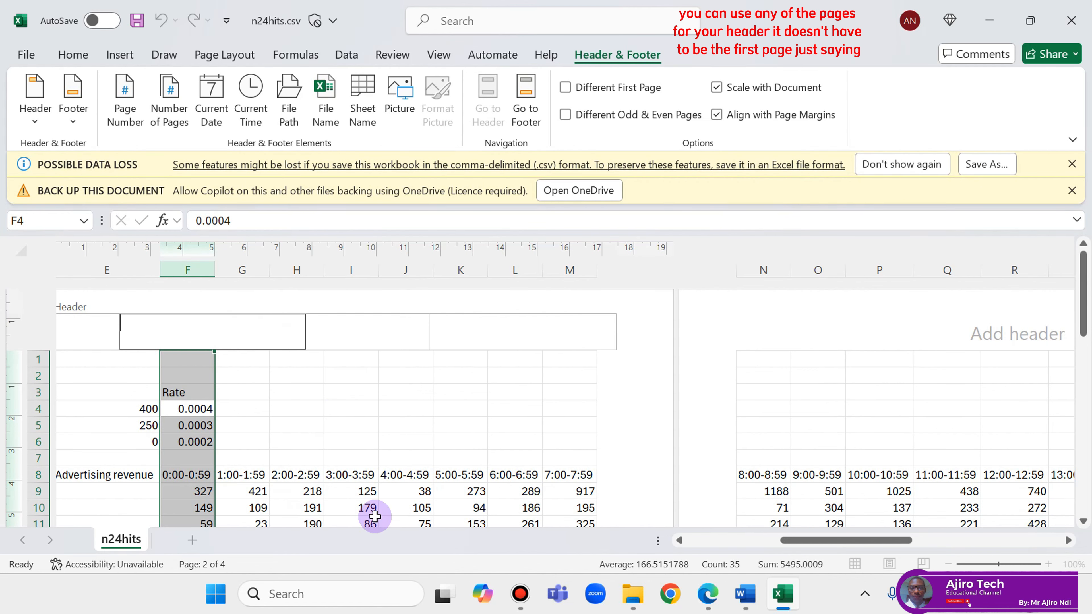
{"action": "left_click_drag", "start_coordinate": [878, 540], "coordinate": [690, 541]}
{"action": "left_click", "coordinate": [186, 330]}
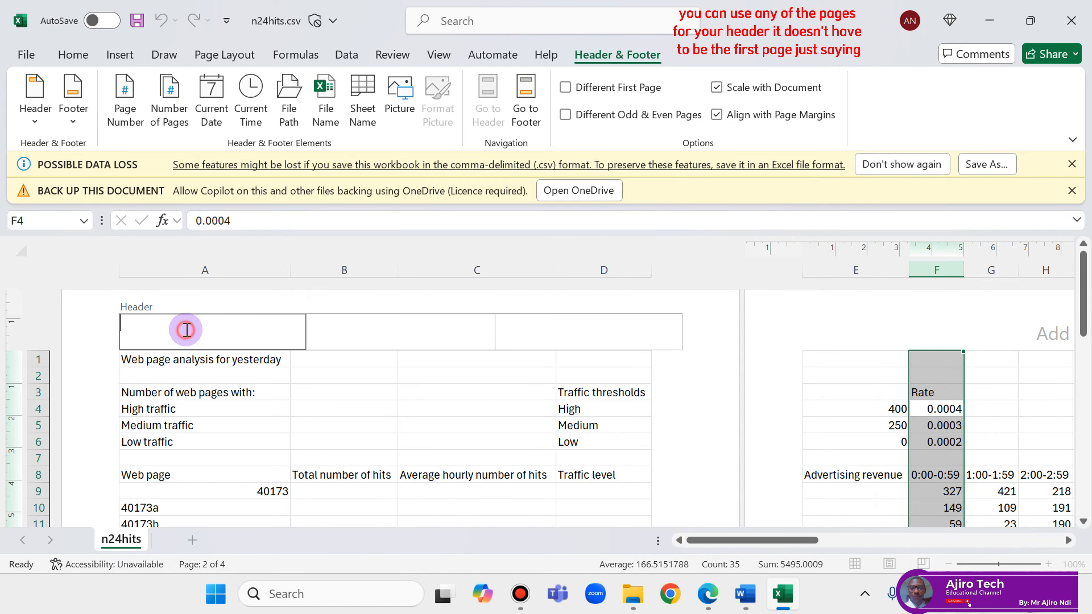
{"action": "left_click", "coordinate": [709, 597]}
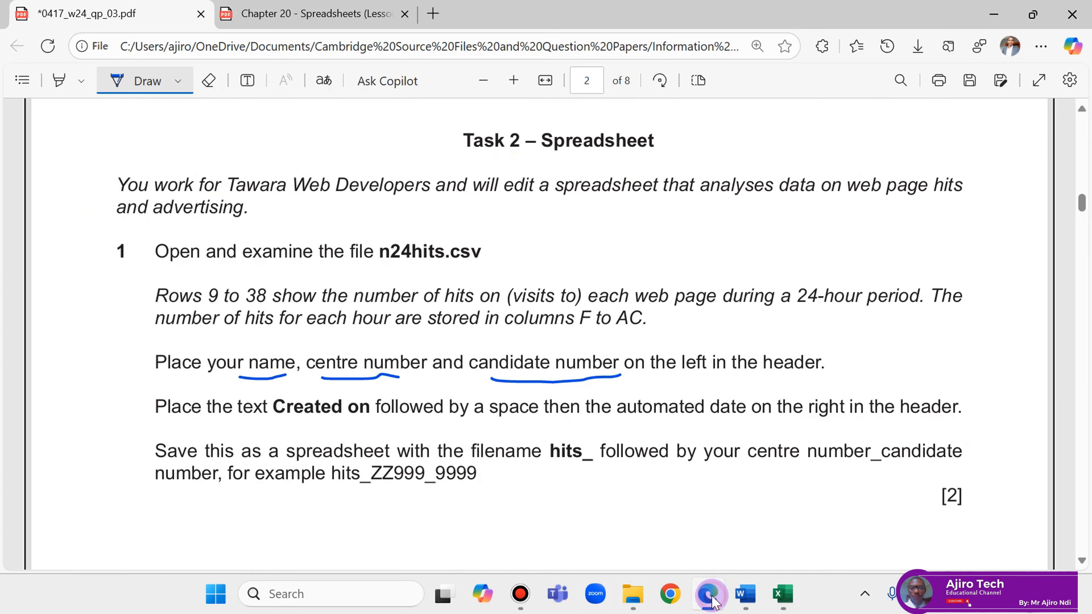
{"action": "key", "text": "alt+Tab"}
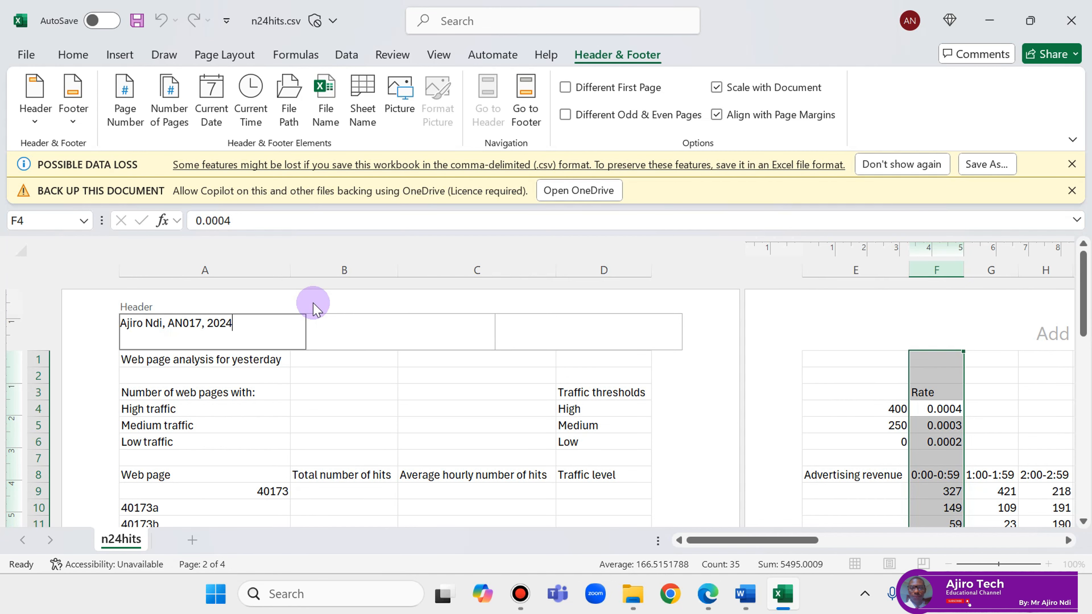
{"action": "left_click", "coordinate": [708, 593]}
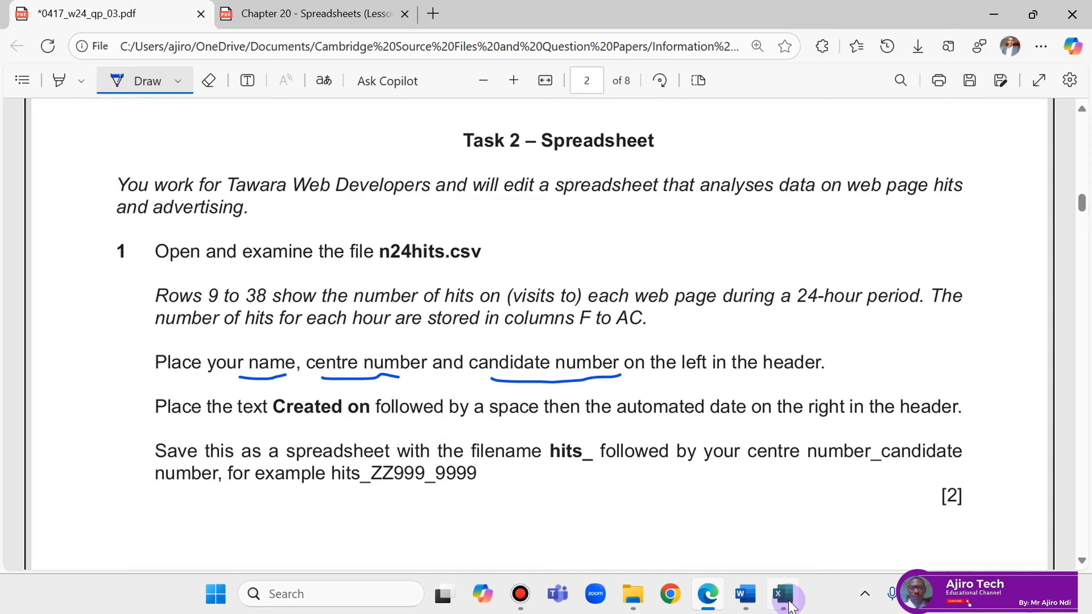
{"action": "left_click", "coordinate": [783, 593]}
Type 'Created on' in the right header section and insert the Current Date field
{"action": "left_click", "coordinate": [581, 340]}
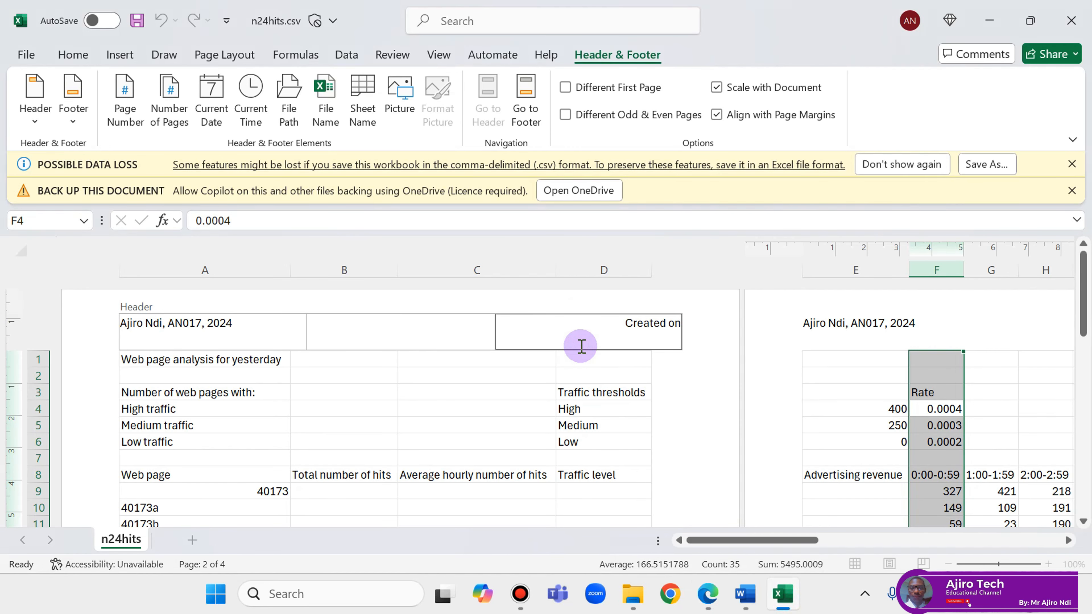
{"action": "left_click", "coordinate": [708, 594]}
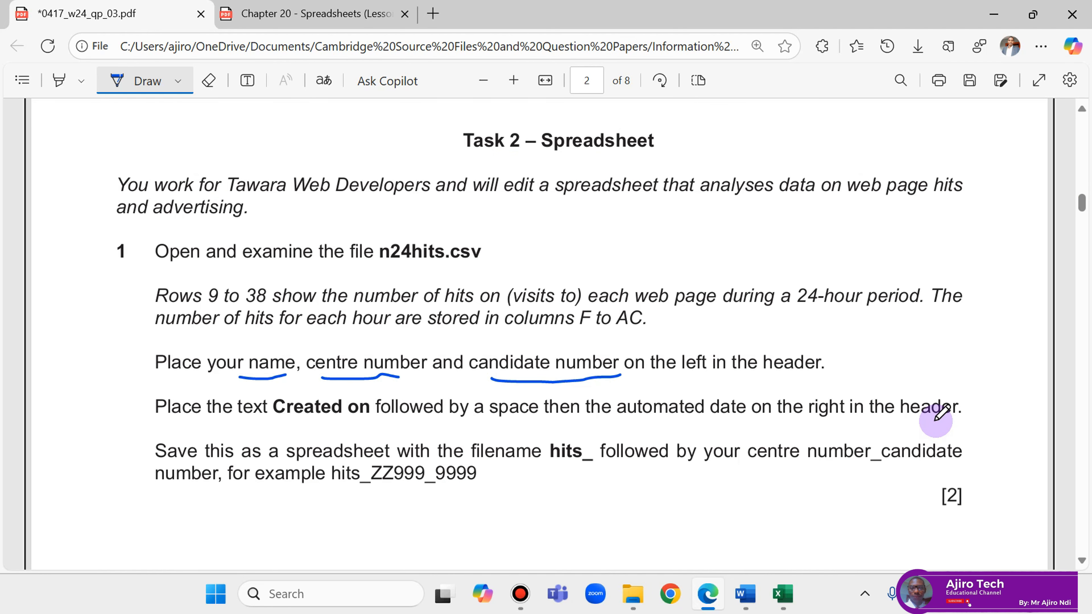
{"action": "left_click", "coordinate": [782, 594]}
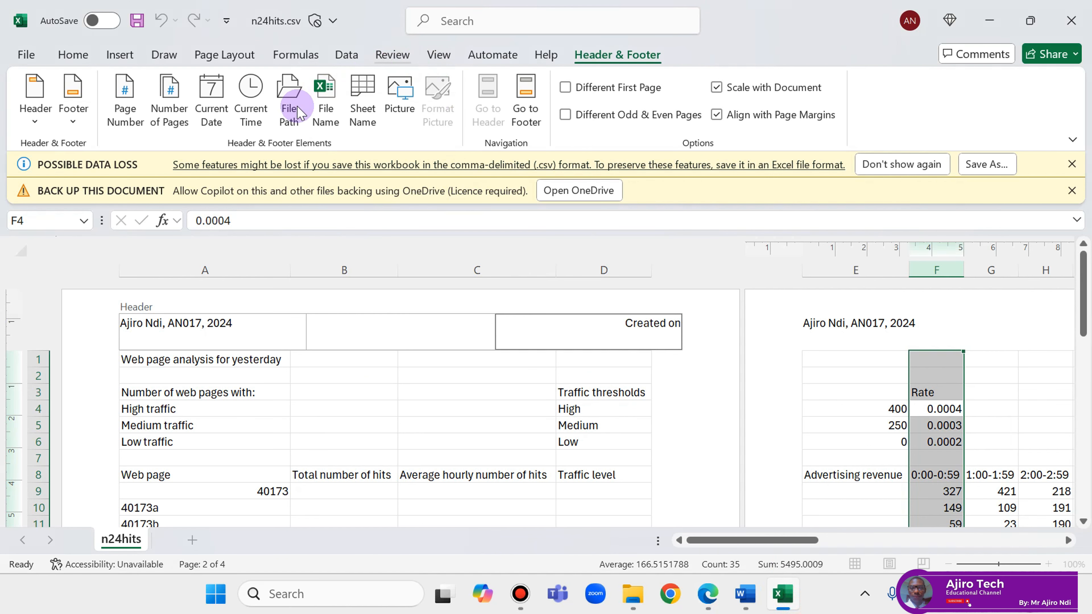
{"action": "left_click", "coordinate": [219, 117]}
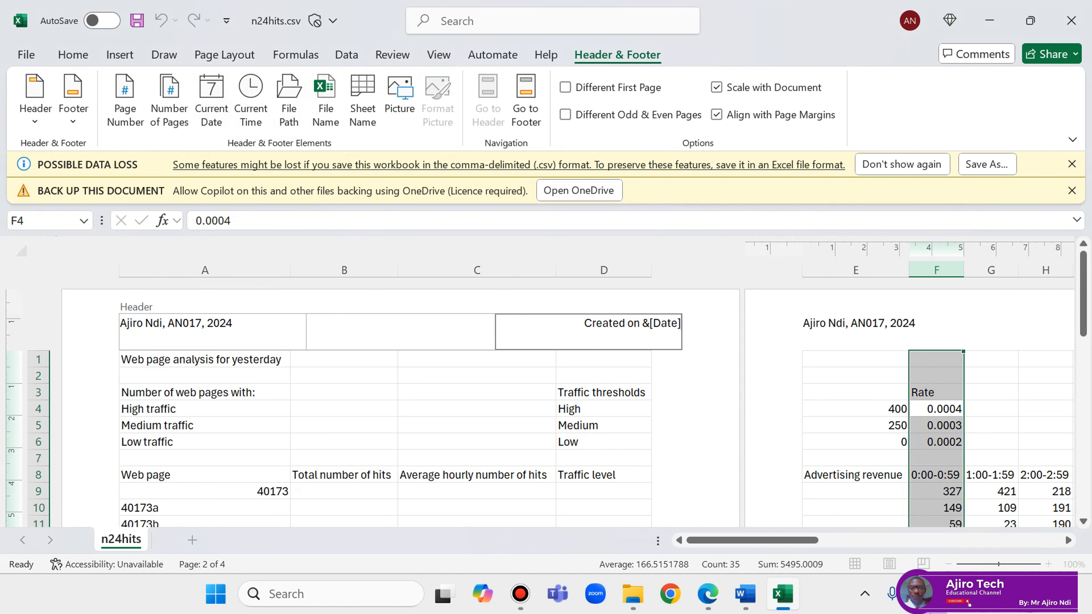
{"action": "left_click", "coordinate": [710, 594]}
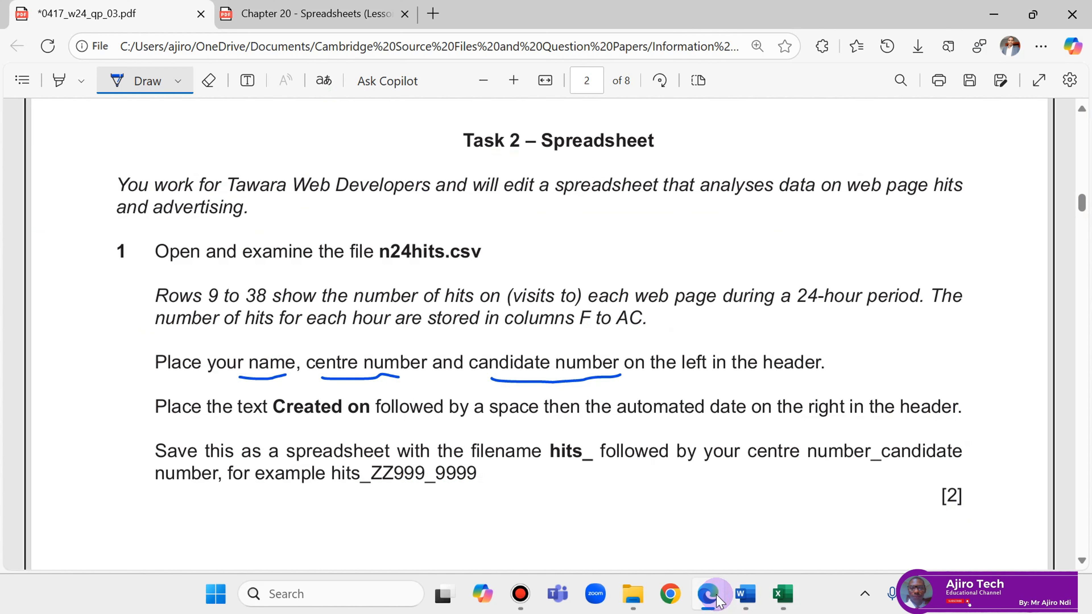
{"action": "left_click", "coordinate": [784, 598]}
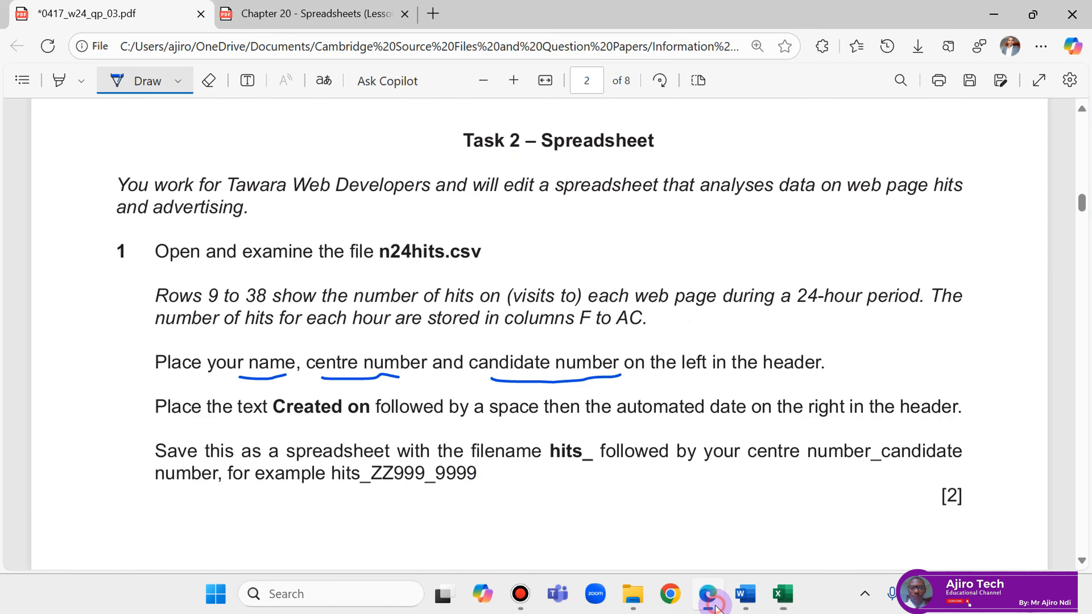
Leave the header and confirm the right section shows Created on 30/07/2025
{"action": "left_click", "coordinate": [714, 605]}
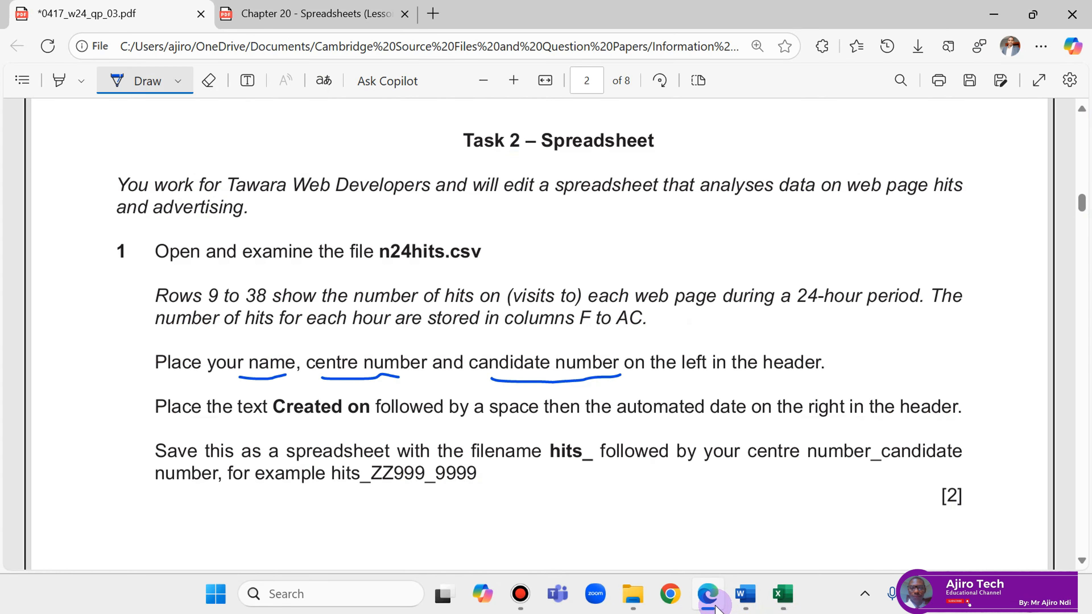
{"action": "left_click", "coordinate": [715, 604]}
{"action": "left_click", "coordinate": [717, 350]}
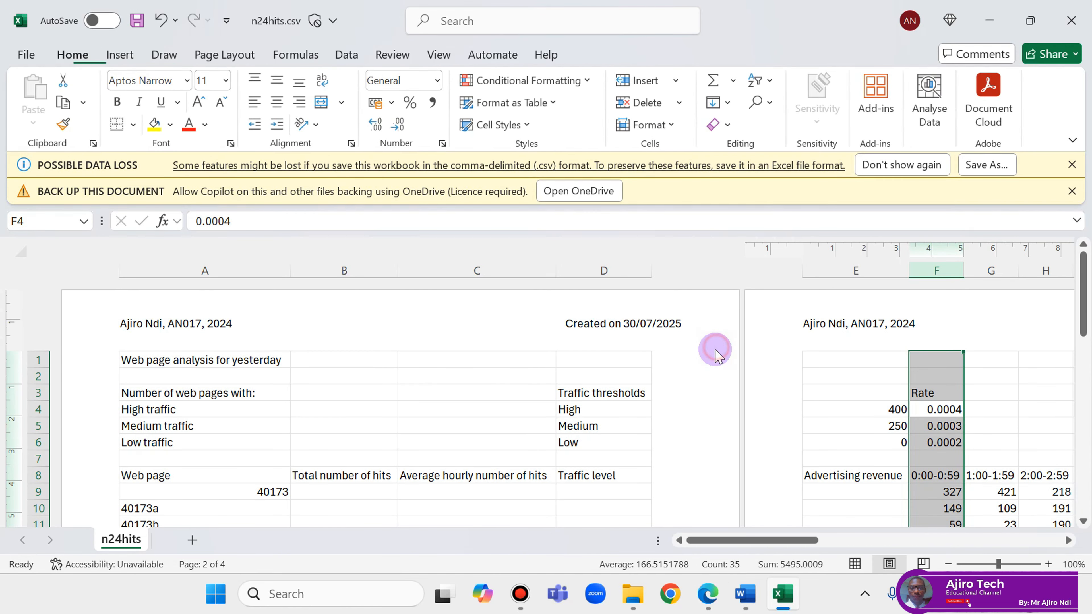
{"action": "left_click", "coordinate": [710, 593]}
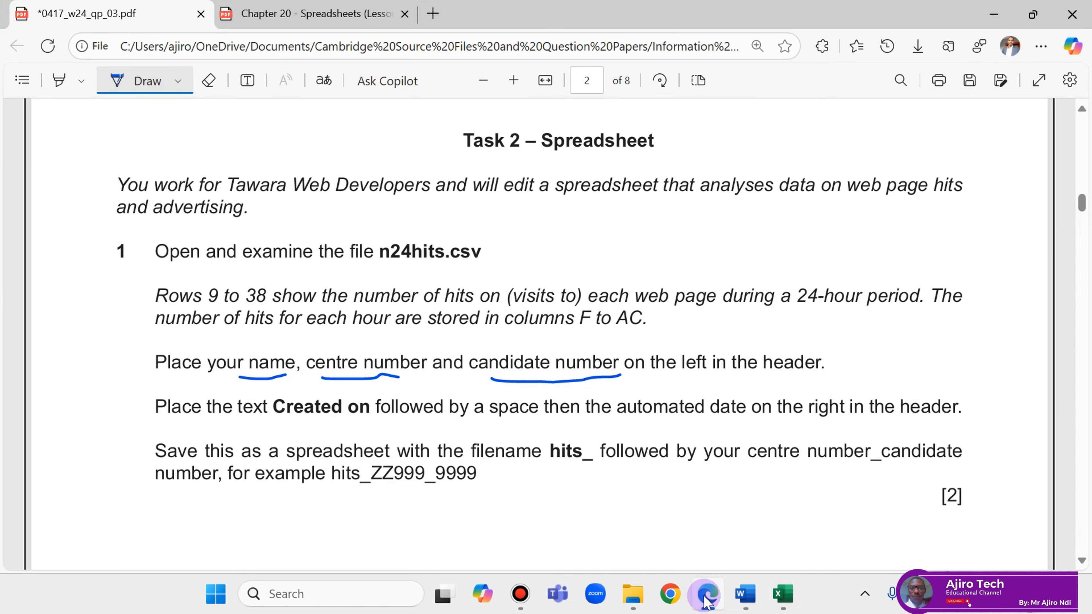
{"action": "left_click", "coordinate": [434, 482]}
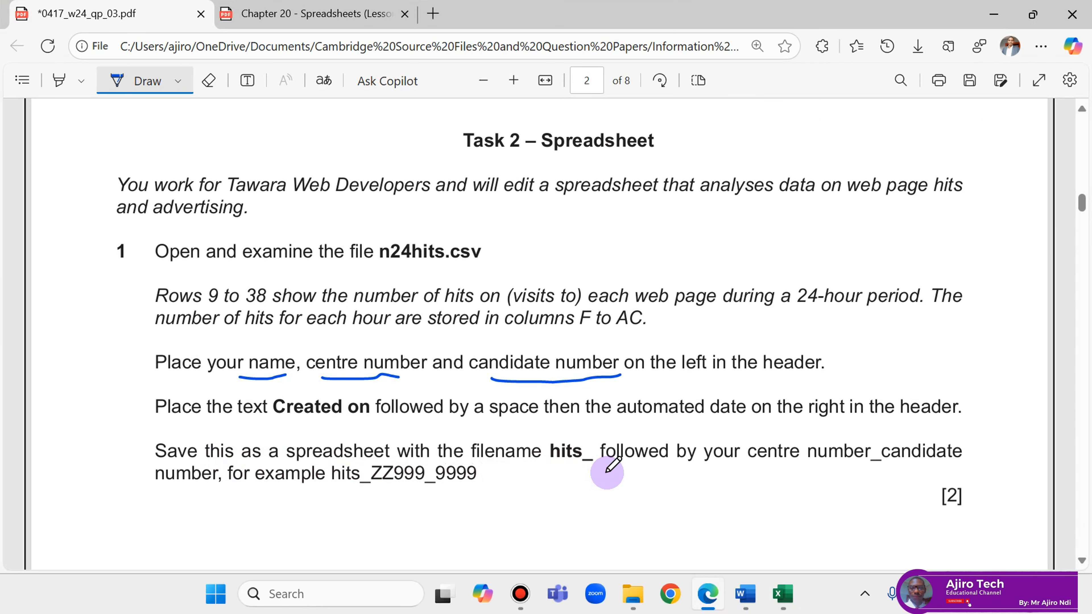
{"action": "left_click", "coordinate": [708, 595]}
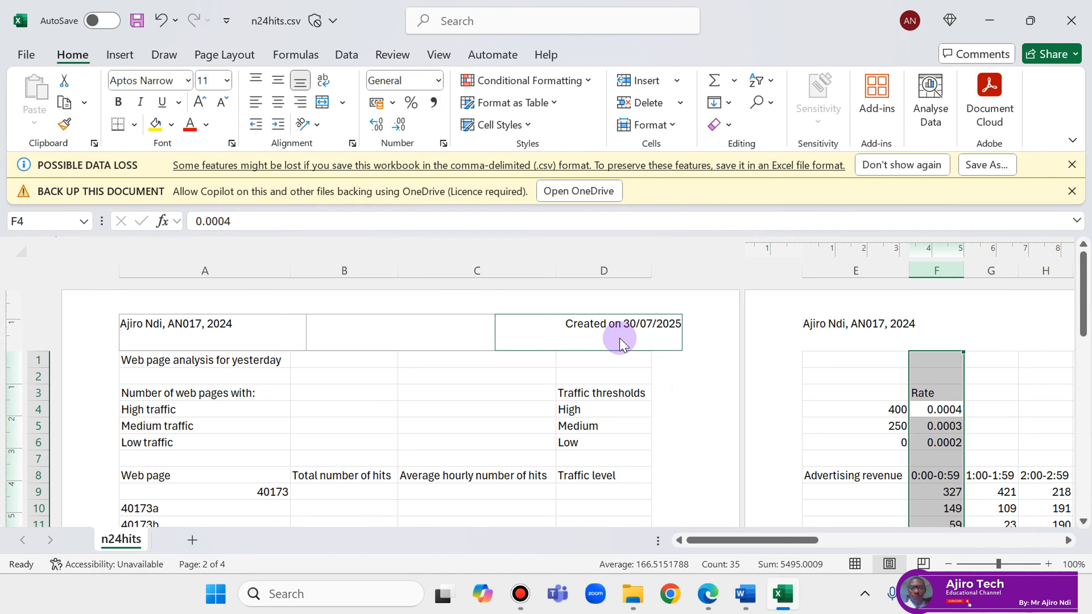
{"action": "left_click", "coordinate": [589, 326]}
{"action": "left_click", "coordinate": [673, 406]}
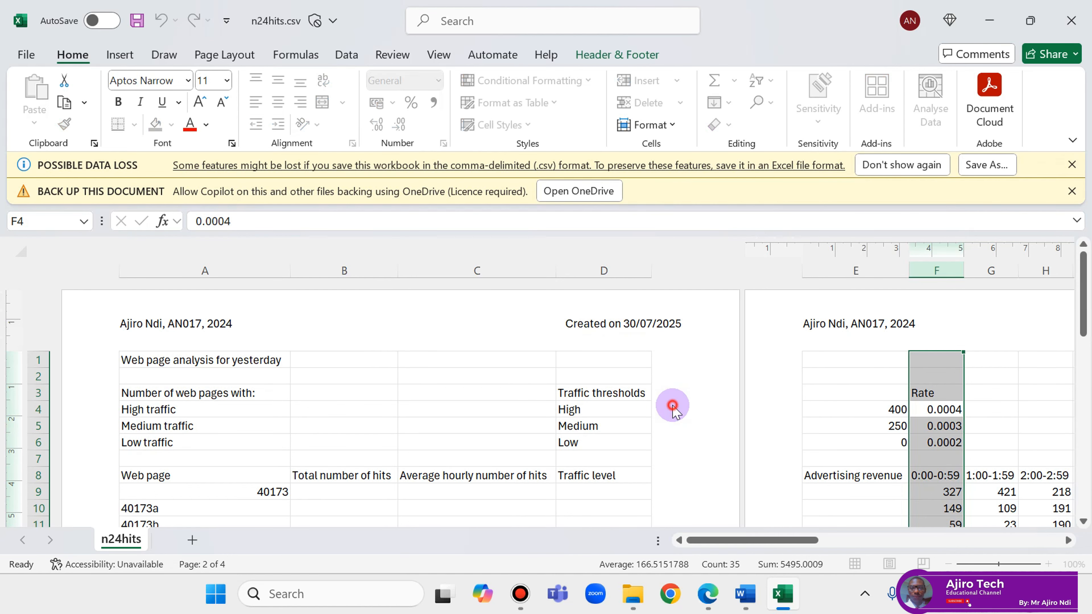
{"action": "left_click", "coordinate": [593, 318]}
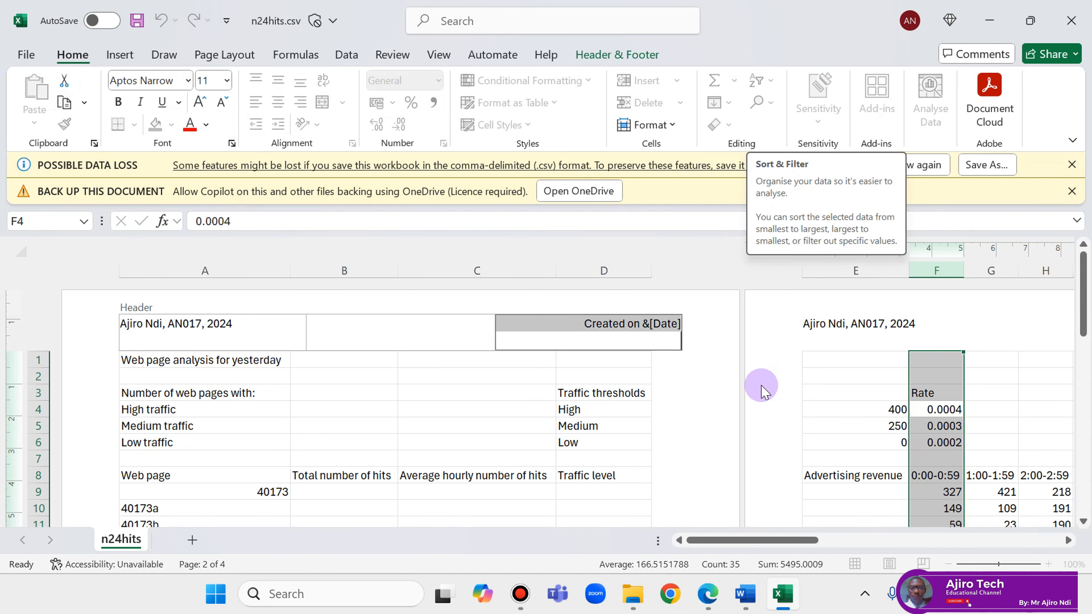
{"action": "left_click", "coordinate": [696, 391]}
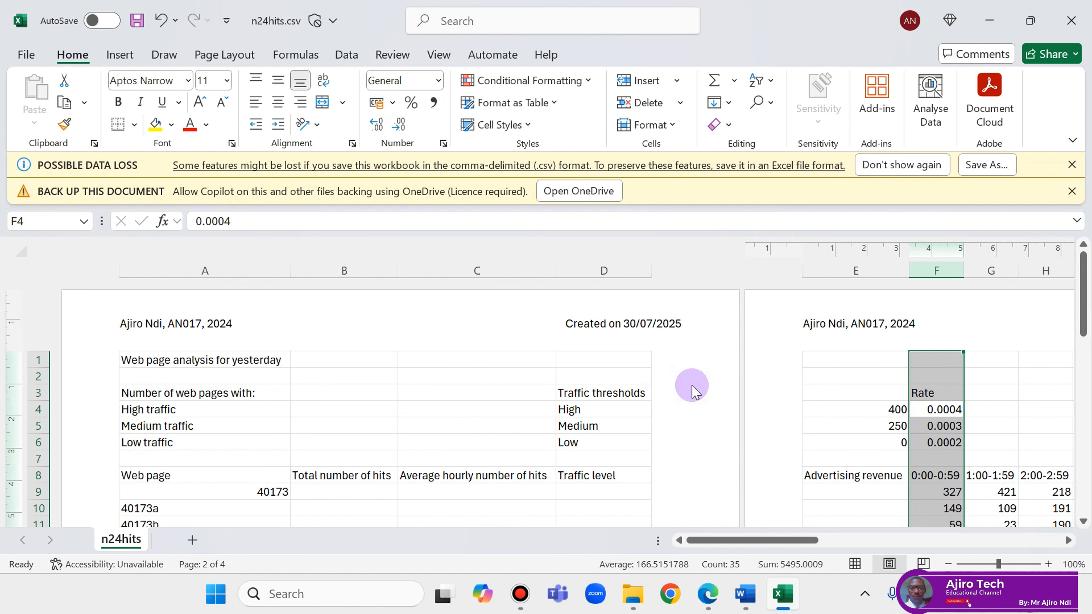
{"action": "left_click", "coordinate": [438, 55]}
Return the sheet to Normal view and start Save As with the current file name selected
{"action": "left_click", "coordinate": [129, 97]}
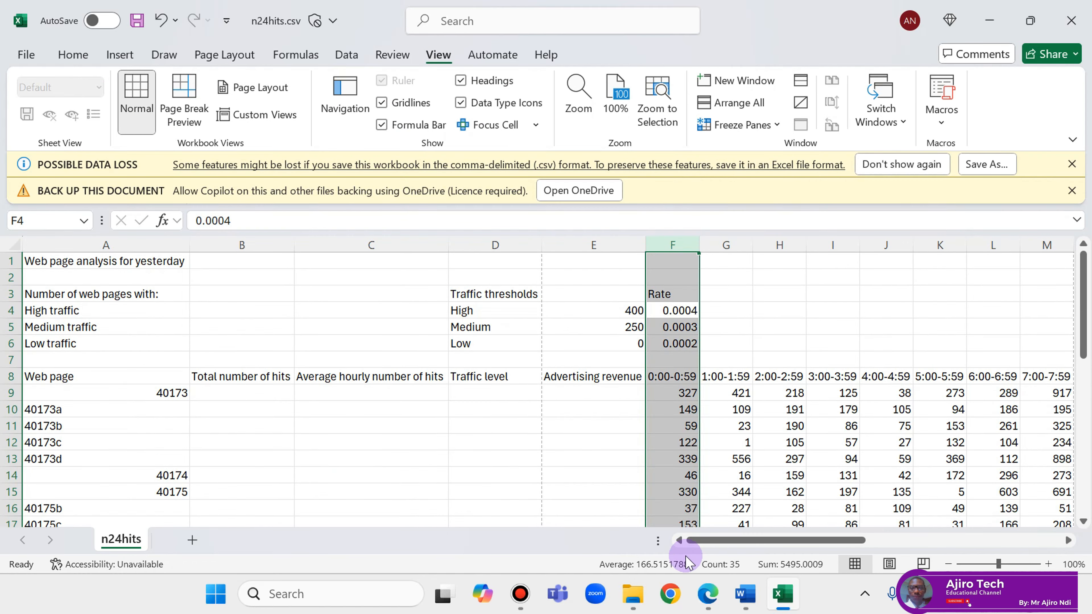
{"action": "left_click", "coordinate": [710, 596]}
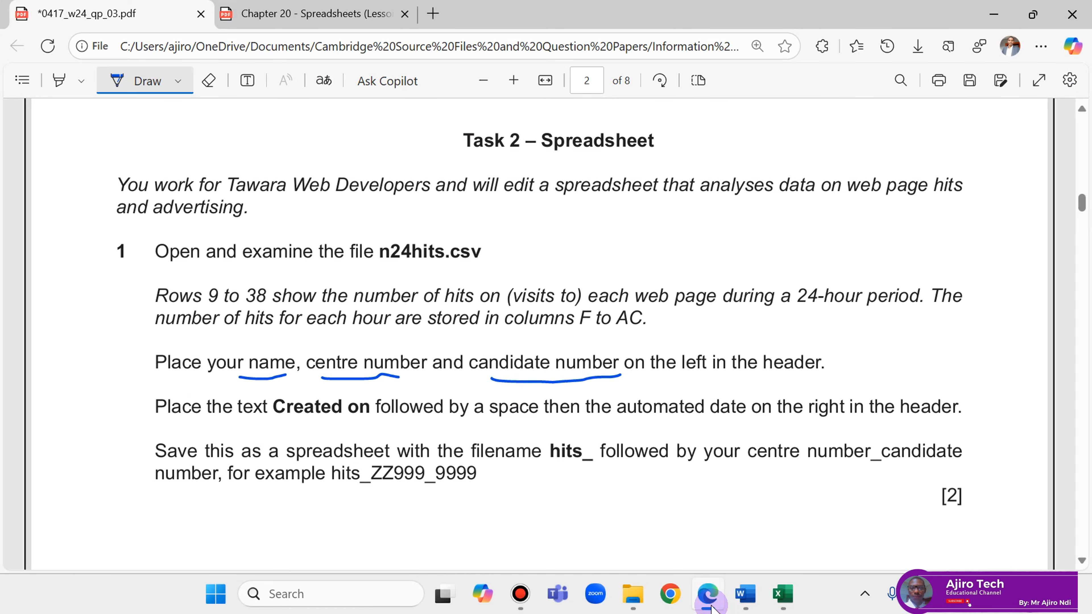
{"action": "left_click", "coordinate": [711, 604]}
{"action": "left_click", "coordinate": [24, 55]}
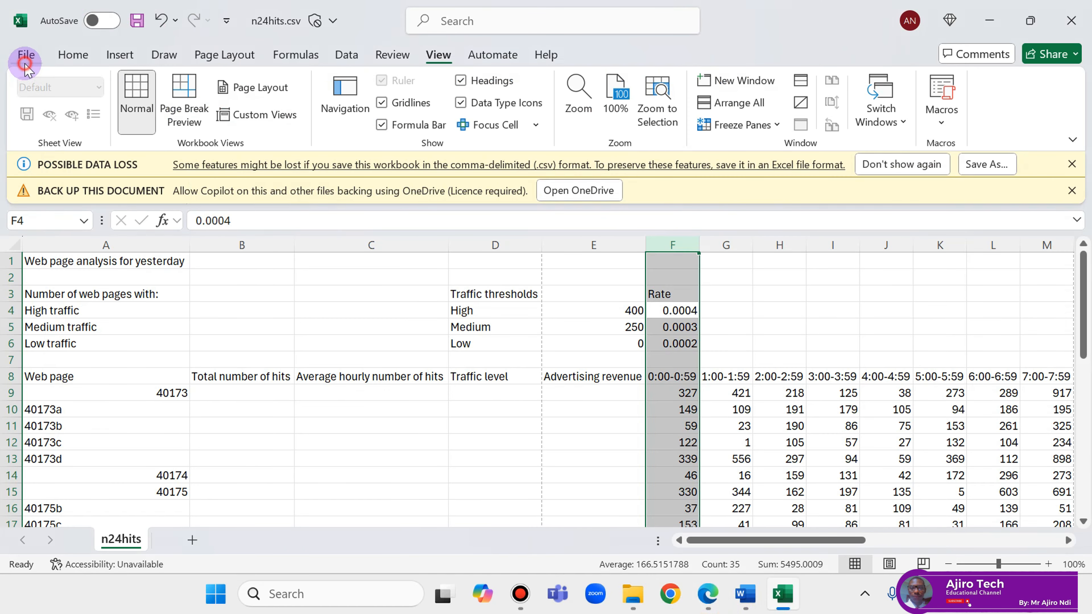
{"action": "left_click", "coordinate": [64, 319]}
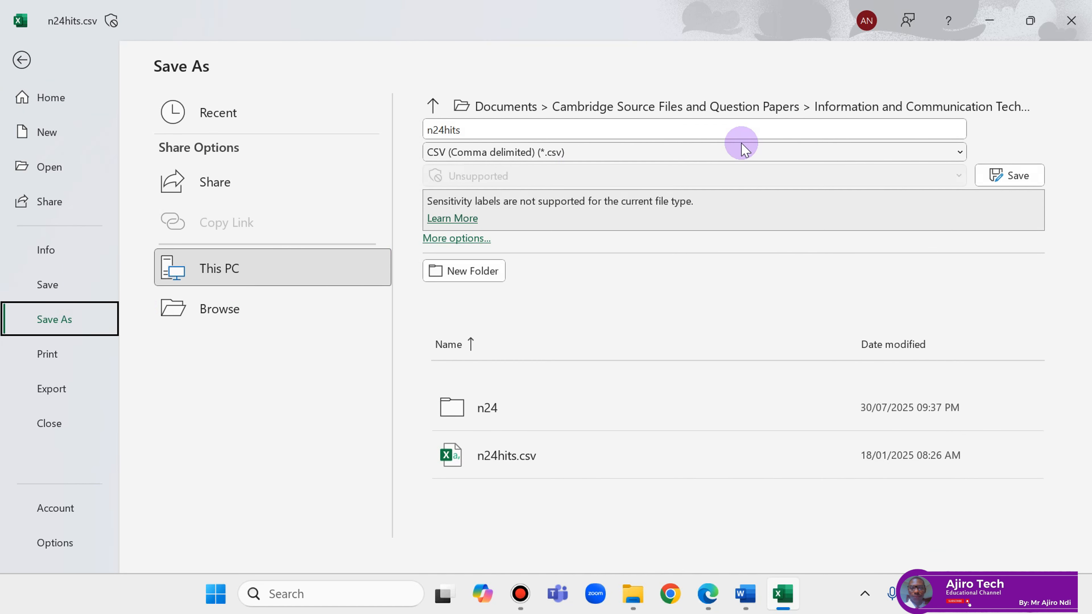
{"action": "left_click", "coordinate": [474, 130]}
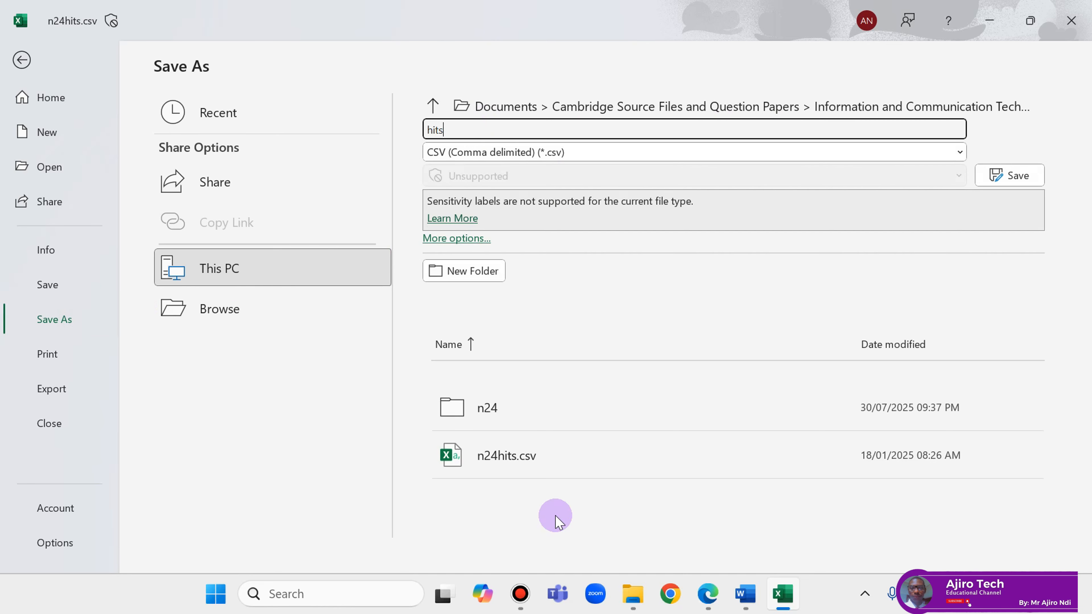
{"action": "left_click", "coordinate": [706, 594]}
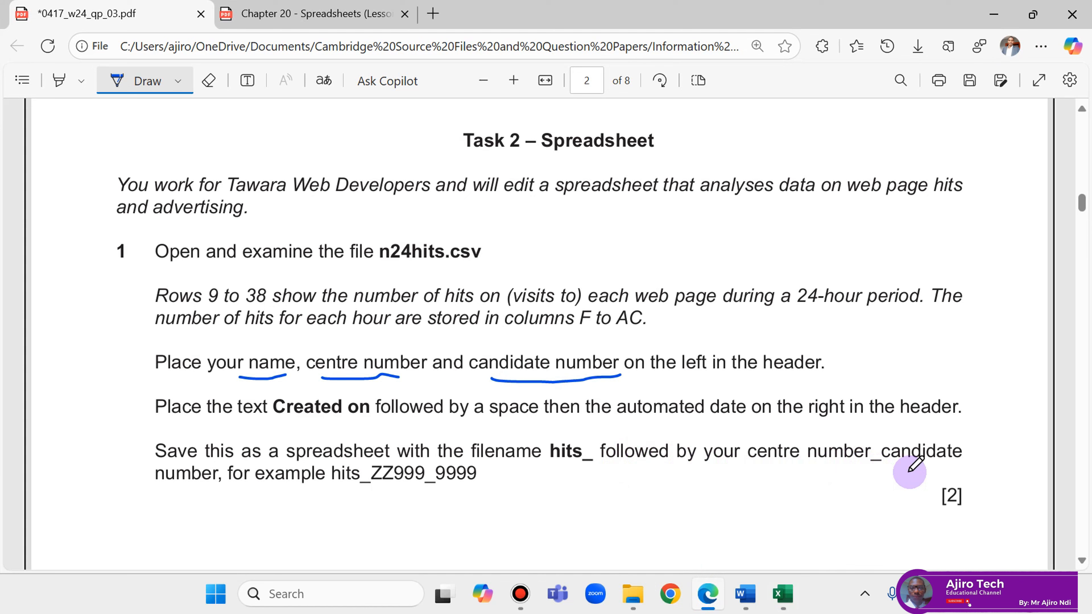
{"action": "left_click", "coordinate": [778, 594]}
Save the file as an Excel Workbook (*.xlsx) named hits_AN017_2024
{"action": "left_click", "coordinate": [467, 122]}
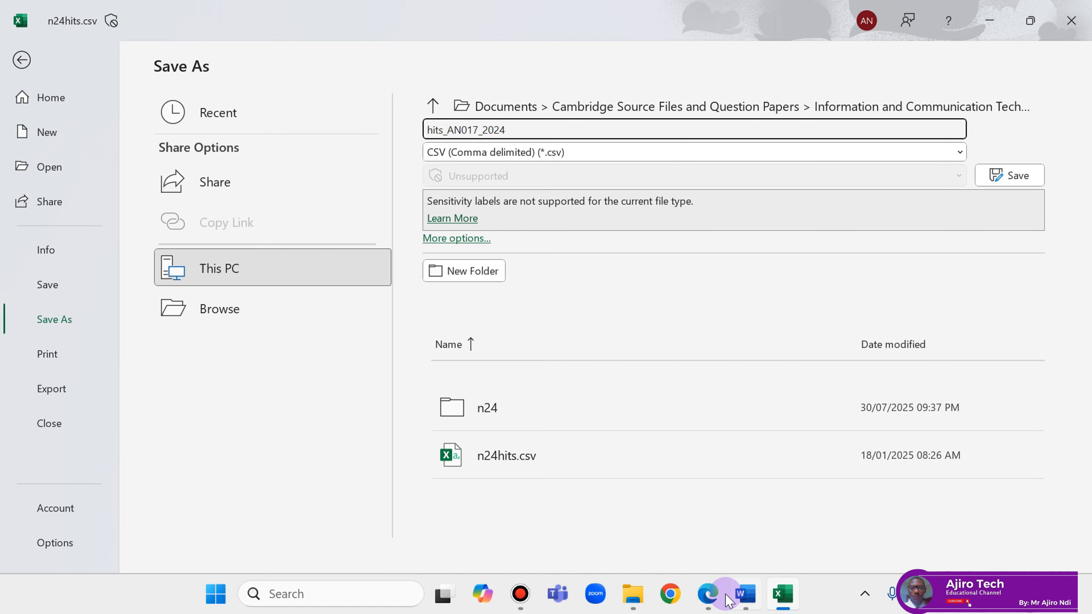
{"action": "left_click", "coordinate": [709, 594]}
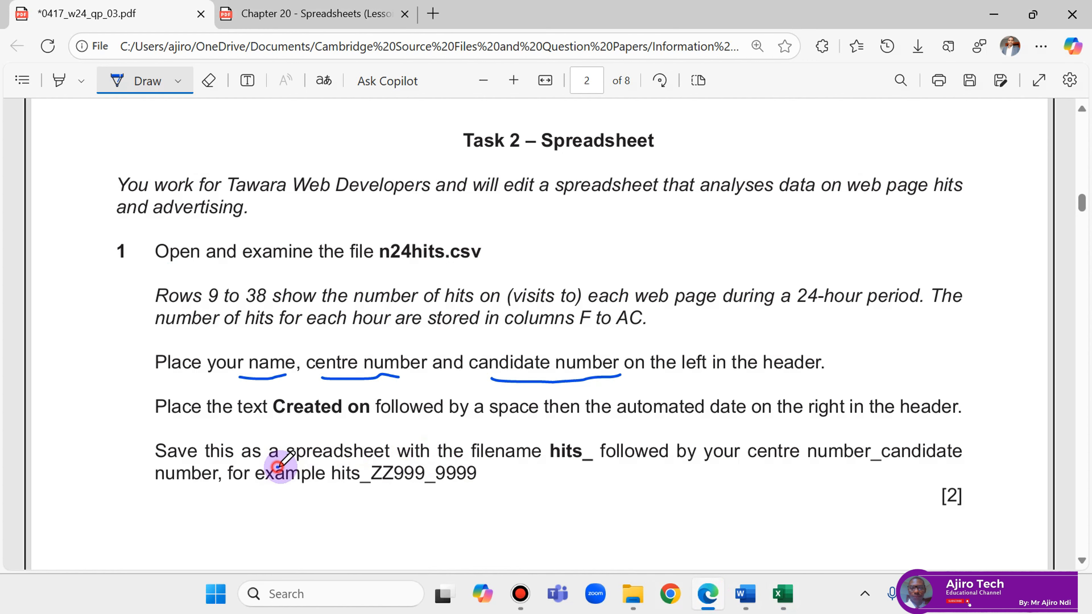
{"action": "left_click_drag", "start_coordinate": [277, 467], "coordinate": [385, 463]}
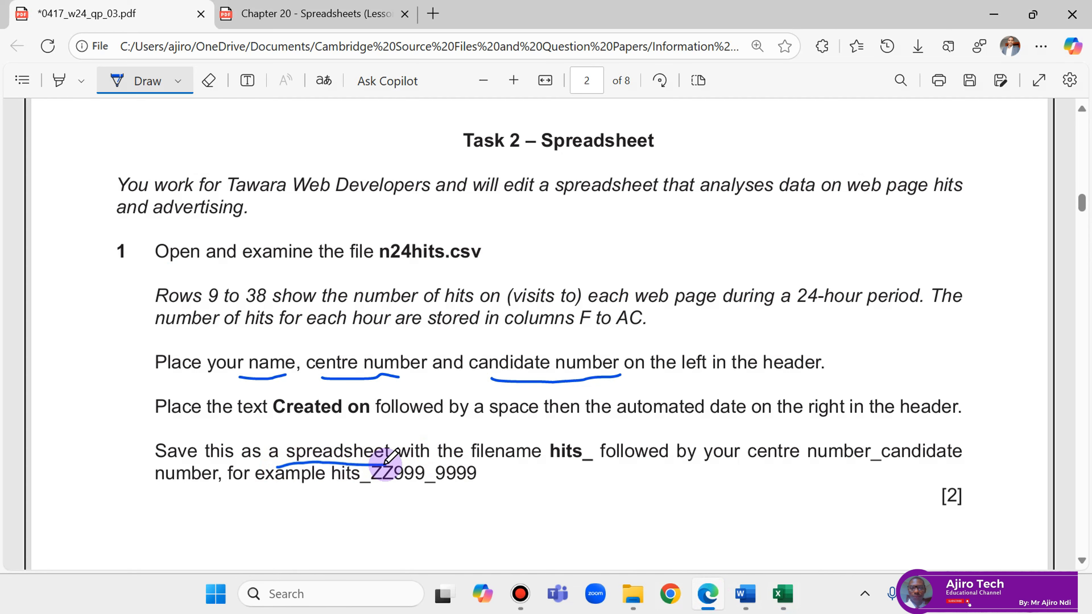
{"action": "left_click", "coordinate": [804, 594]}
{"action": "left_click", "coordinate": [513, 153]}
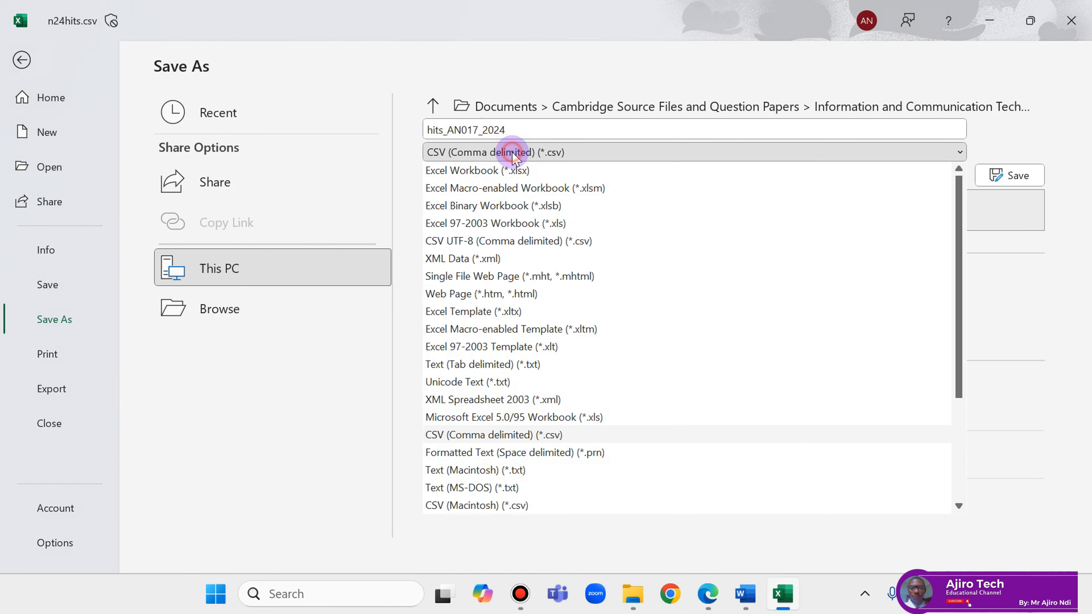
{"action": "left_click", "coordinate": [512, 172]}
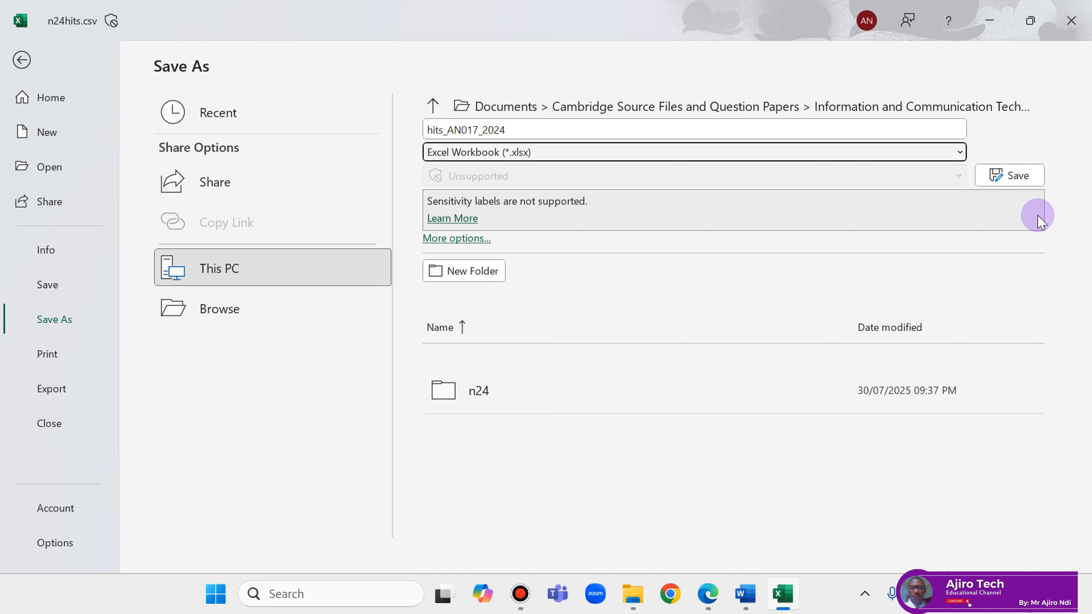
{"action": "left_click", "coordinate": [1011, 177]}
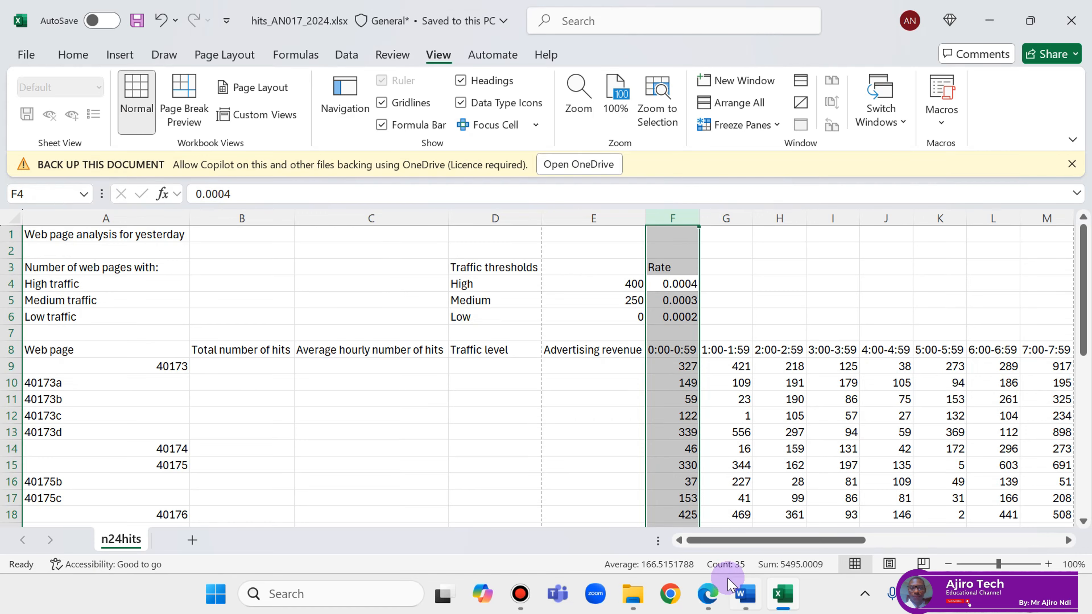
{"action": "left_click", "coordinate": [708, 593]}
{"action": "scroll", "coordinate": [712, 420], "scroll_direction": "down", "scroll_amount": 4}
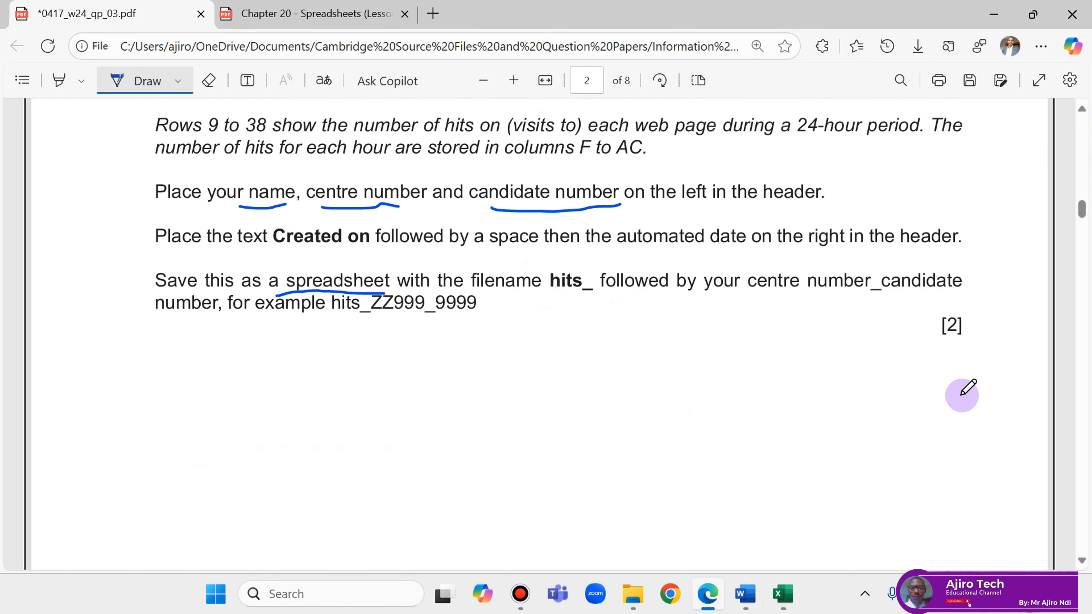
{"action": "scroll", "coordinate": [426, 390], "scroll_direction": "down", "scroll_amount": 8}
{"action": "scroll", "coordinate": [430, 392], "scroll_direction": "down", "scroll_amount": 5}
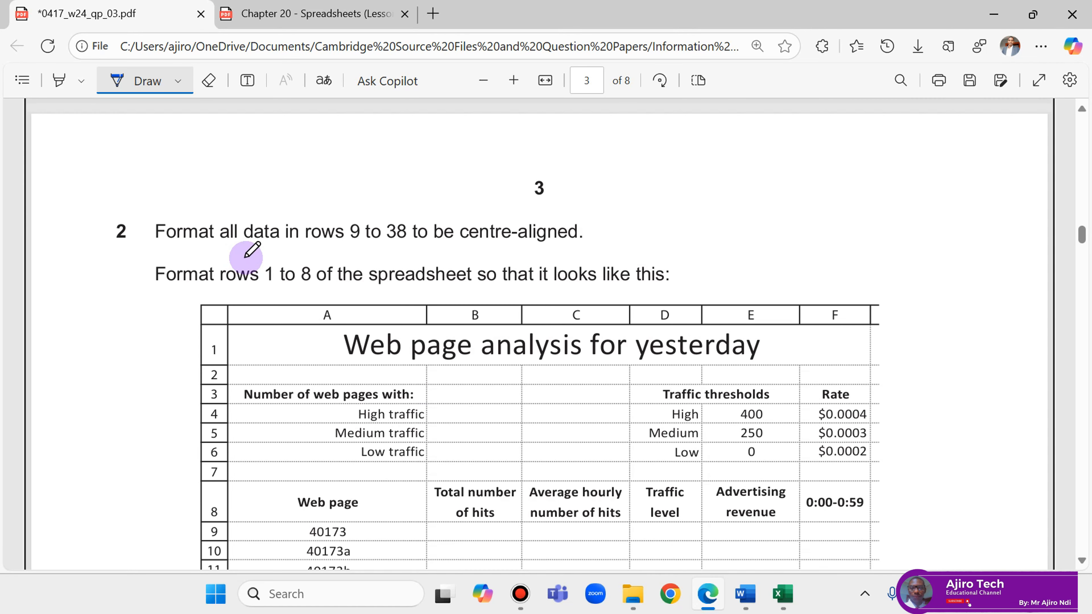
{"action": "mouse_move", "coordinate": [624, 1]}
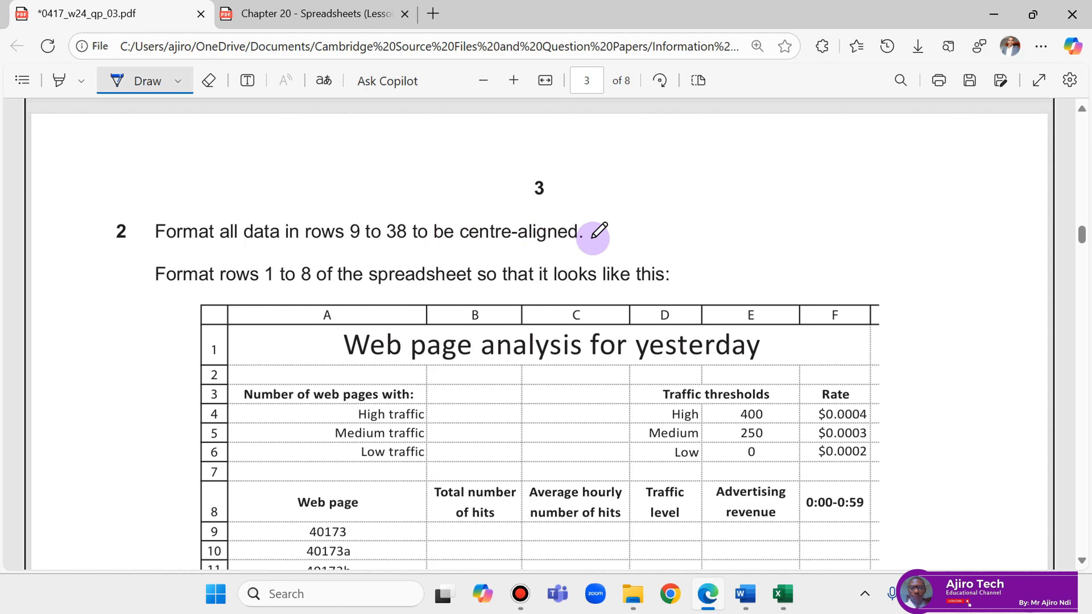
{"action": "scroll", "coordinate": [780, 383], "scroll_direction": "down", "scroll_amount": 3}
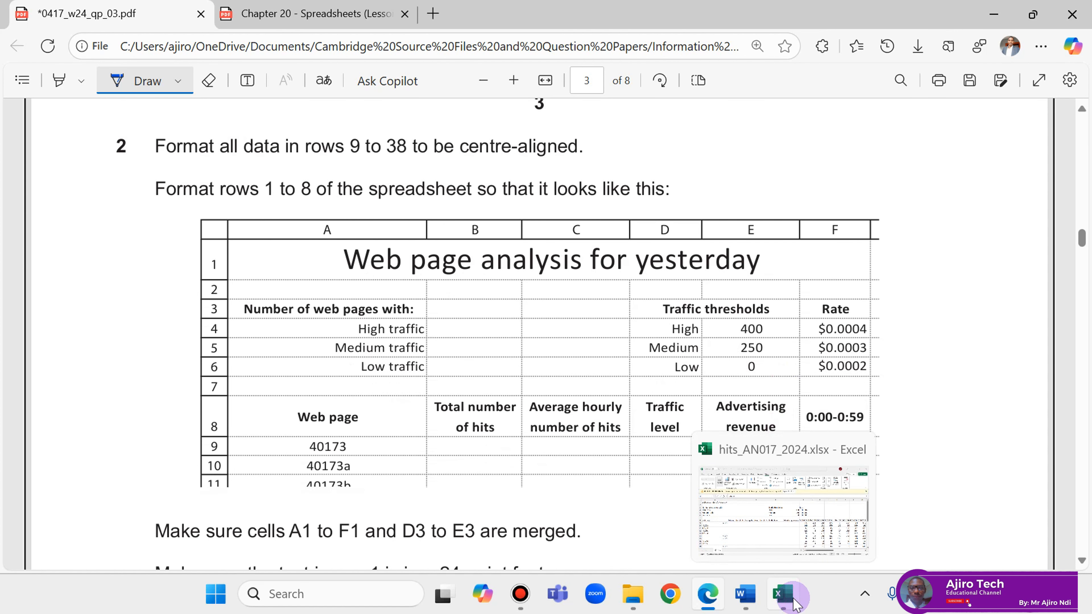
{"action": "left_click", "coordinate": [783, 594]}
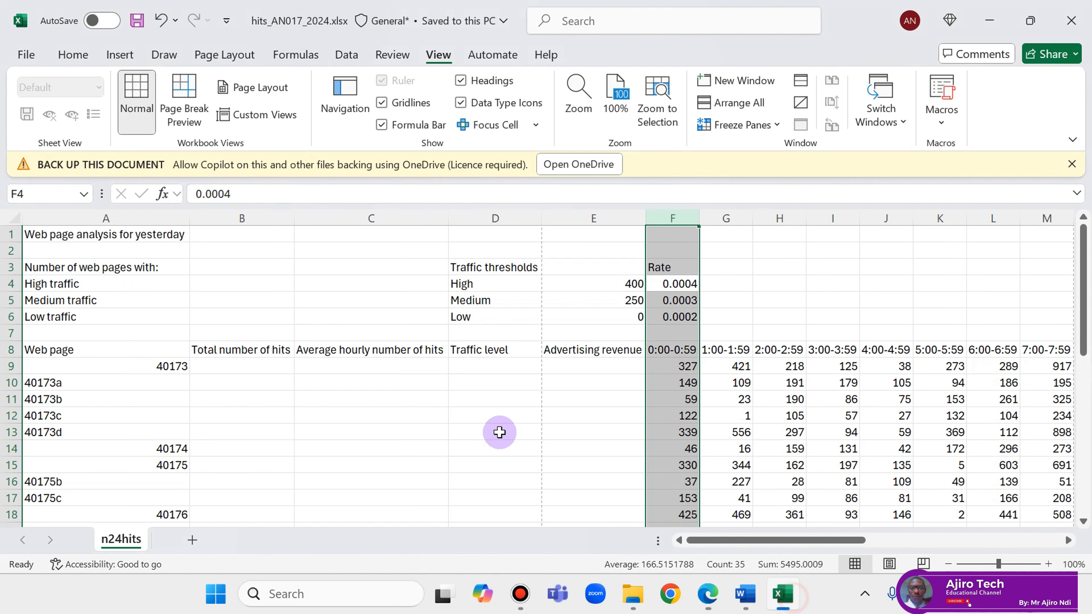
Centre-align all data in rows 9 to 38, then bring the exam paper back up
{"action": "left_click", "coordinate": [11, 366]}
{"action": "scroll", "coordinate": [111, 447], "scroll_direction": "down", "scroll_amount": 2}
{"action": "scroll", "coordinate": [111, 446], "scroll_direction": "down", "scroll_amount": 8}
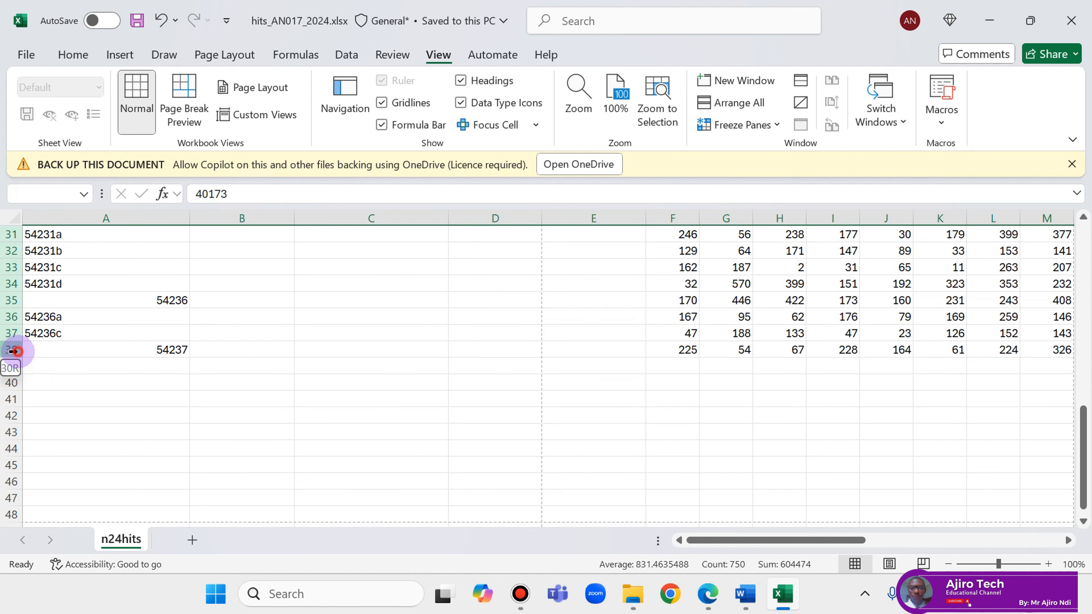
{"action": "left_click", "coordinate": [11, 351], "text": "shift"}
{"action": "left_click", "coordinate": [69, 55]}
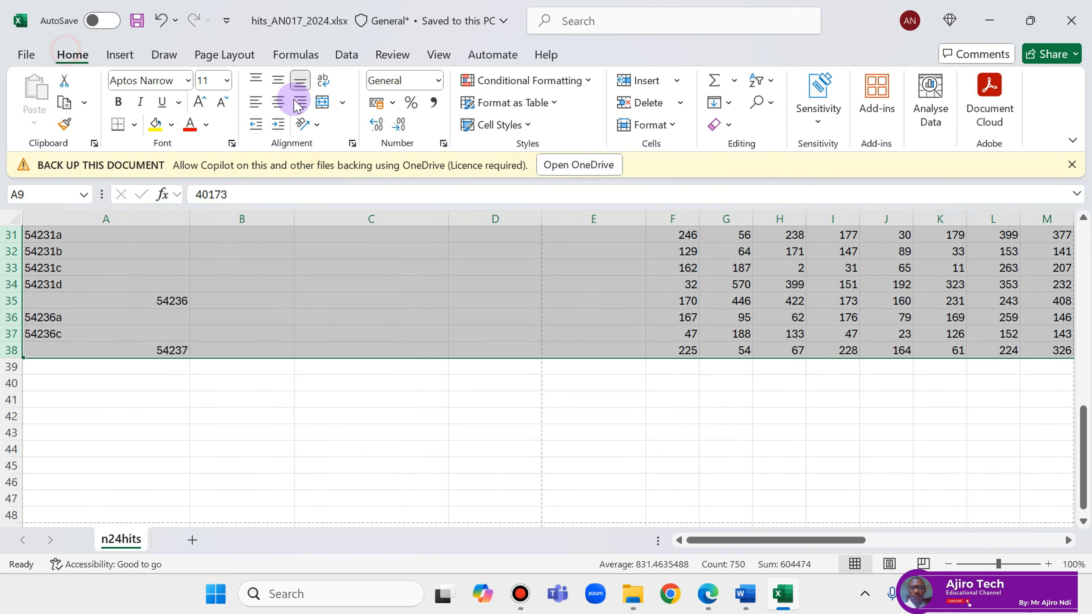
{"action": "scroll", "coordinate": [690, 319], "scroll_direction": "up", "scroll_amount": 10}
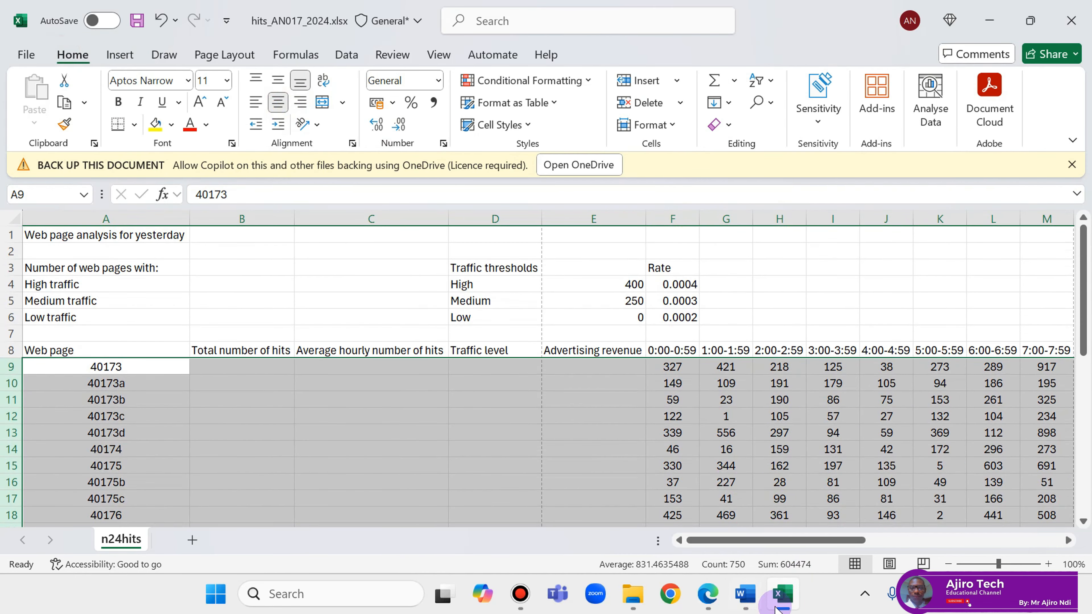
{"action": "left_click", "coordinate": [709, 600]}
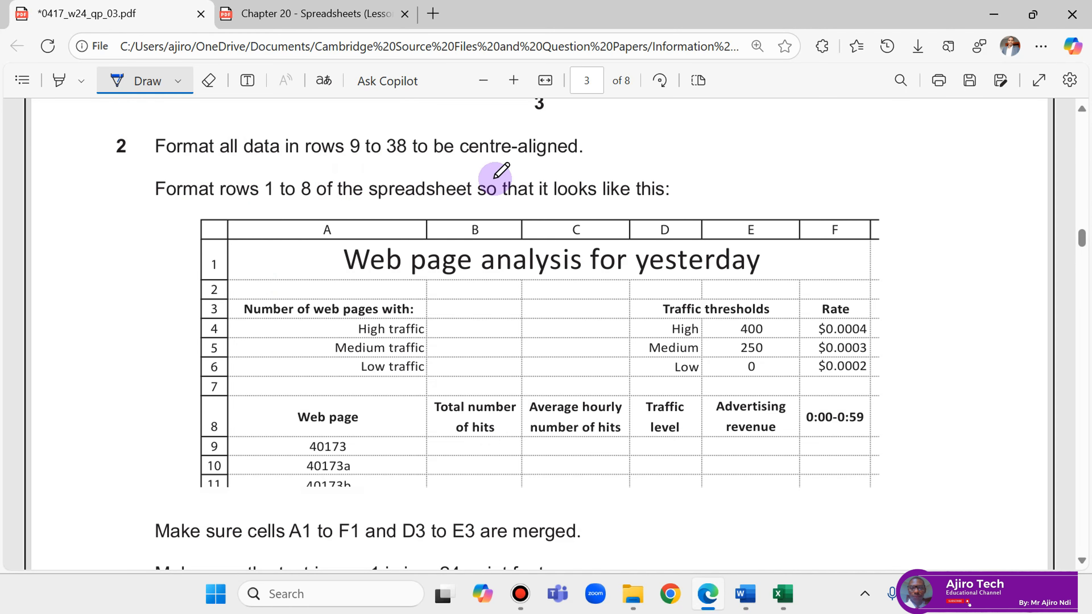
Merge cells A1 to E1 to span the title
{"action": "left_click", "coordinate": [708, 601]}
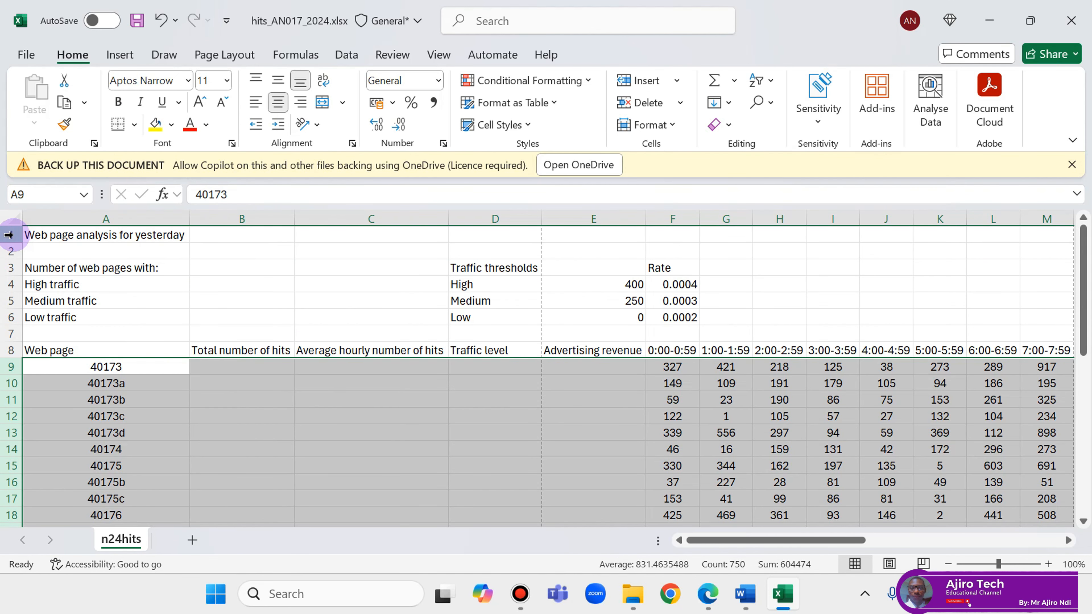
{"action": "left_click_drag", "start_coordinate": [8, 235], "coordinate": [9, 333]}
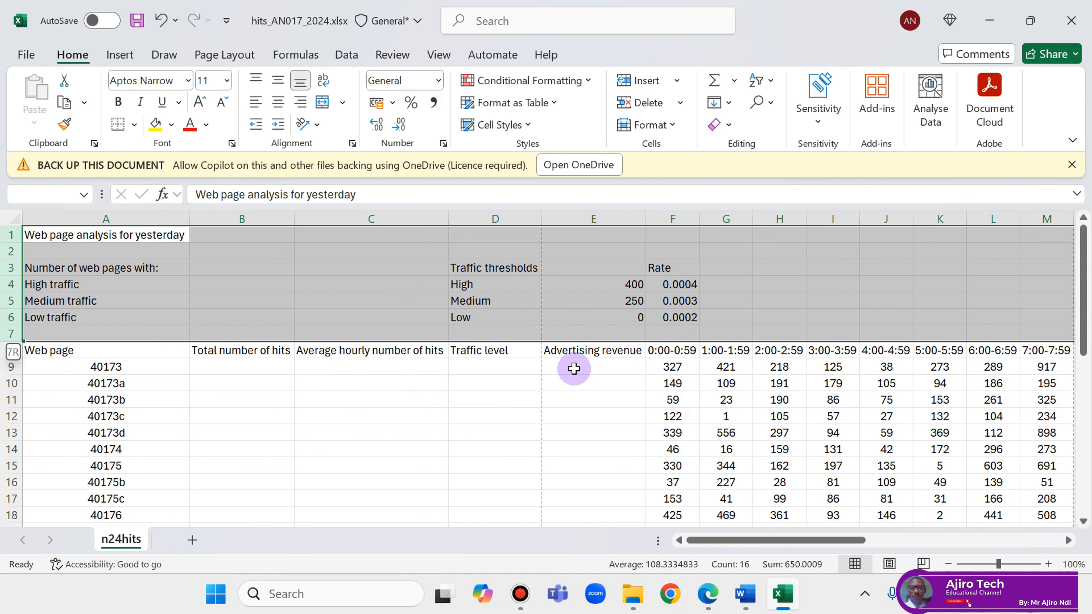
{"action": "left_click", "coordinate": [708, 594]}
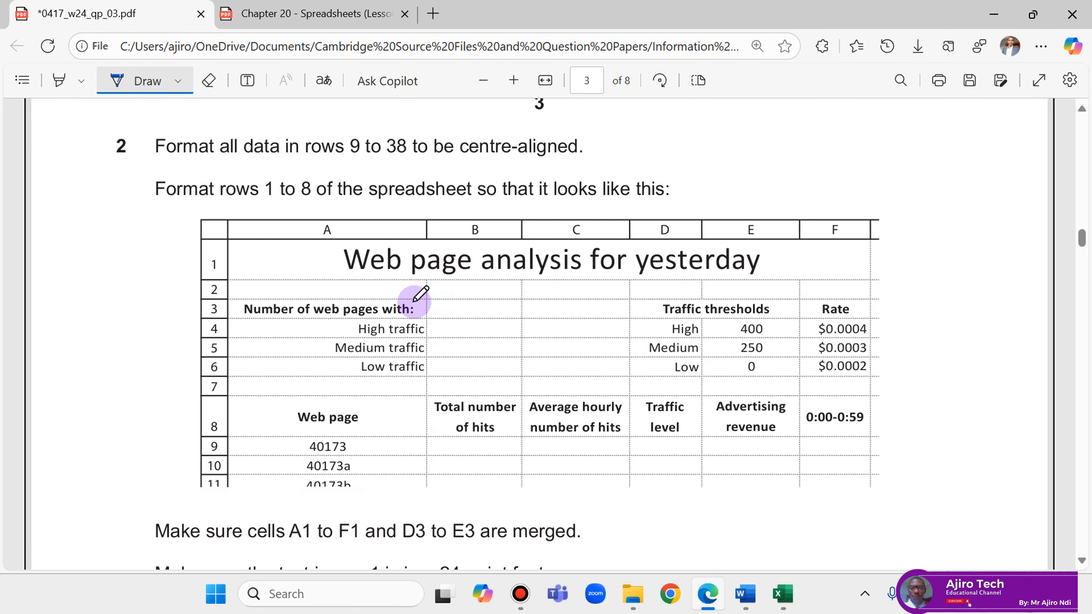
{"action": "scroll", "coordinate": [234, 263], "scroll_direction": "down", "scroll_amount": 2}
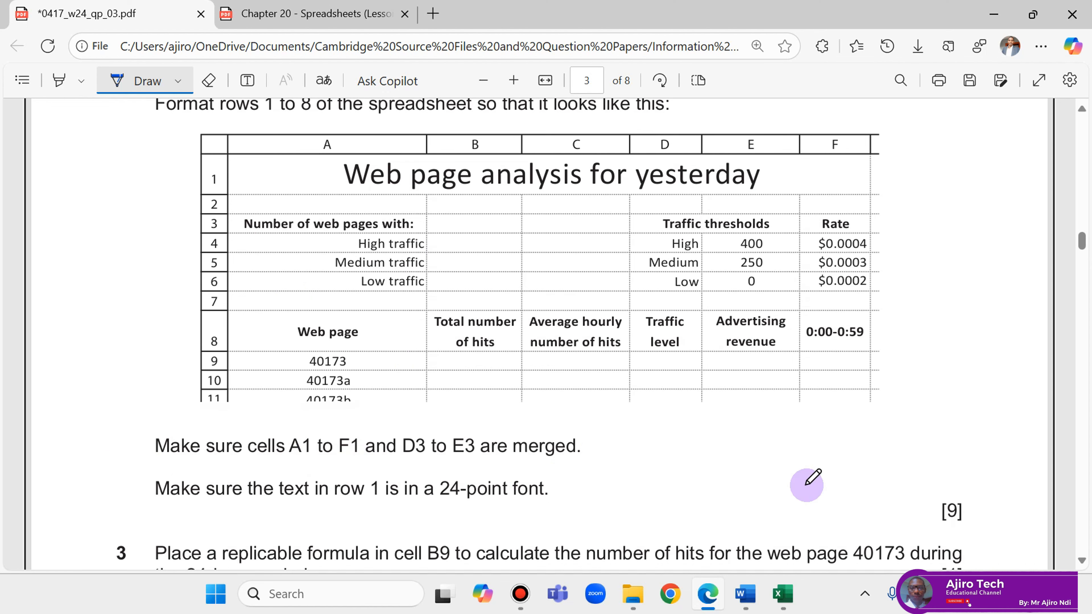
{"action": "left_click", "coordinate": [782, 593]}
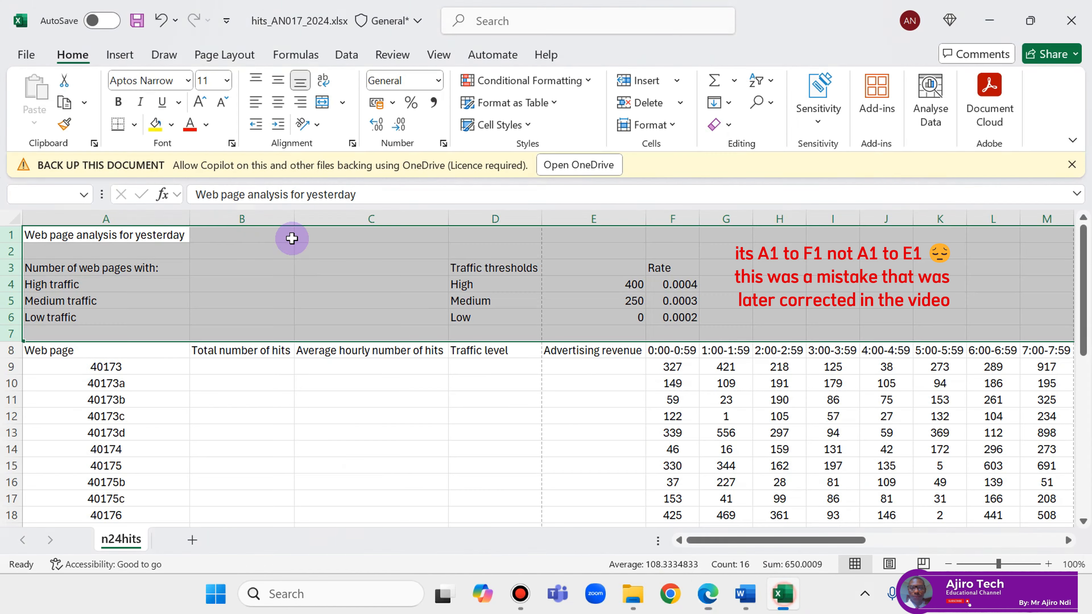
{"action": "left_click", "coordinate": [143, 283]}
{"action": "left_click", "coordinate": [119, 237]}
{"action": "left_click_drag", "start_coordinate": [278, 235], "coordinate": [596, 235]}
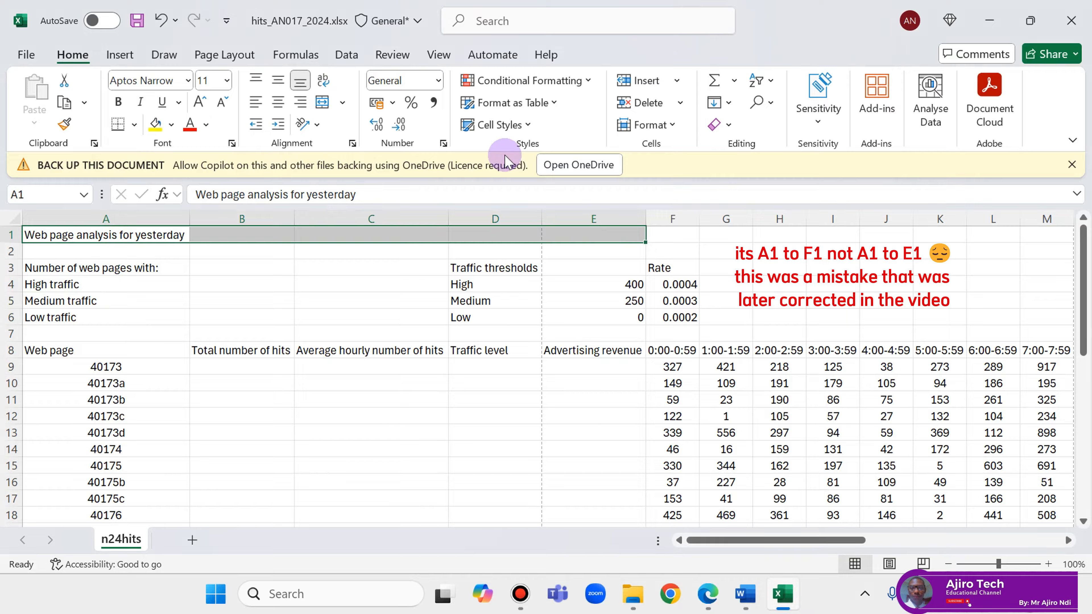
{"action": "left_click", "coordinate": [343, 103]}
{"action": "left_click", "coordinate": [358, 174]}
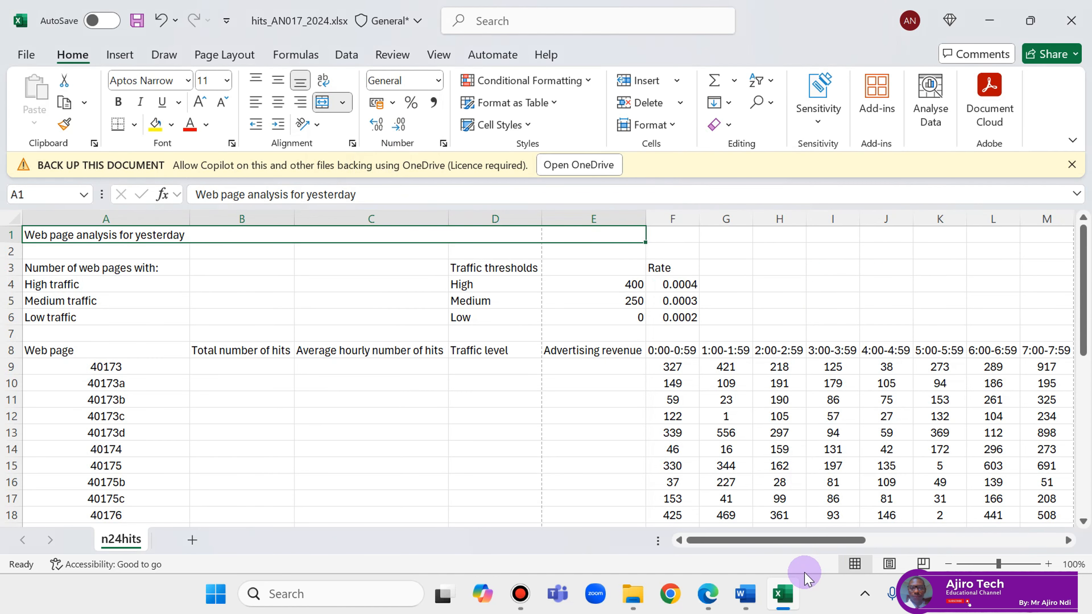
Merge cells D3 to E3 under Traffic thresholds
{"action": "left_click", "coordinate": [707, 595]}
{"action": "key", "text": "alt+Tab"}
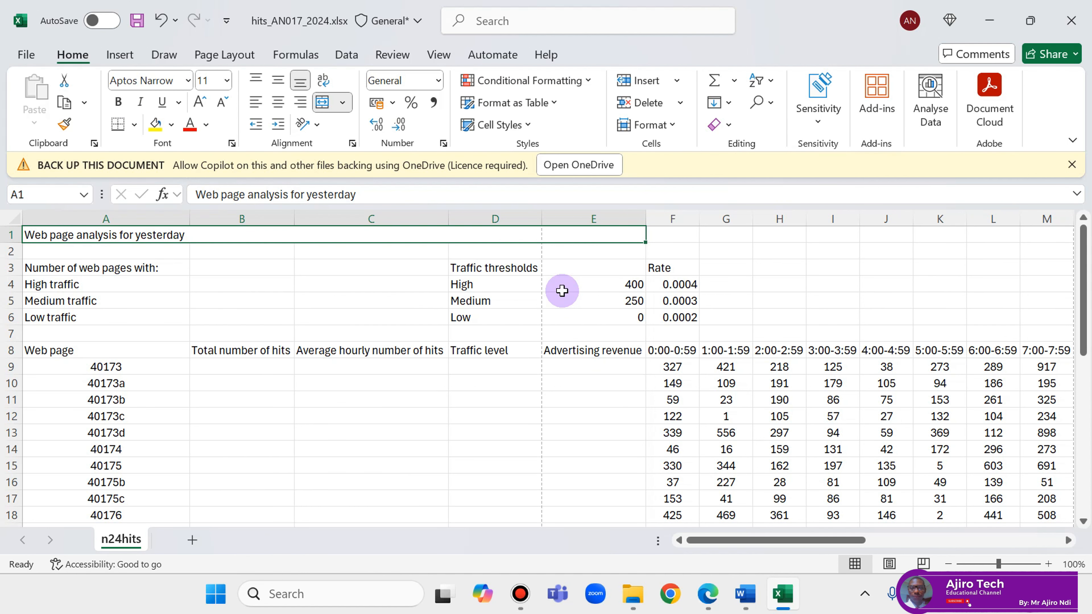
{"action": "left_click_drag", "start_coordinate": [496, 269], "coordinate": [623, 269]}
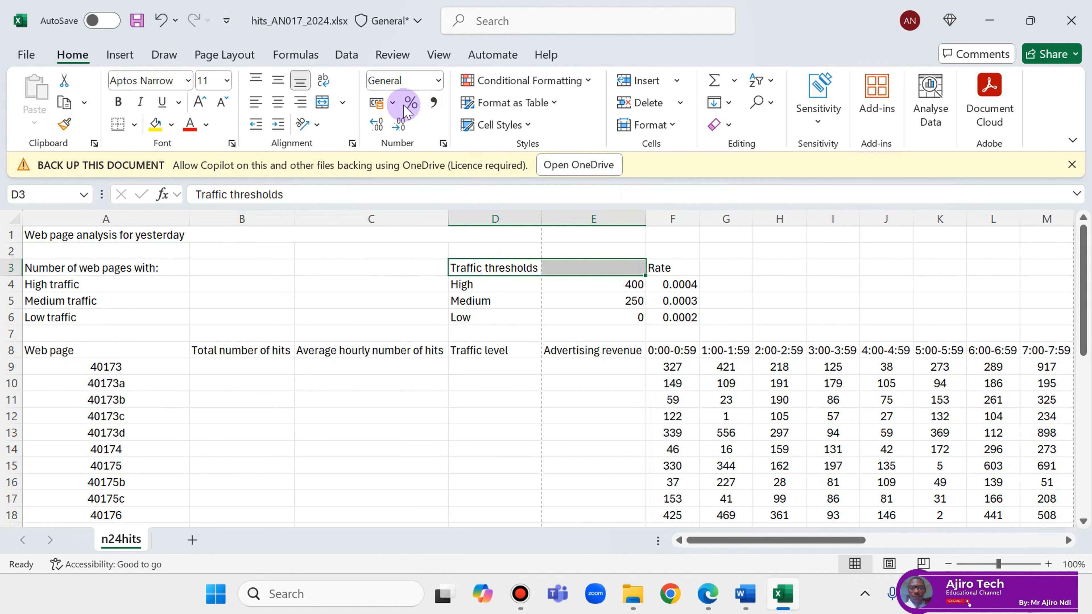
{"action": "left_click", "coordinate": [343, 103]}
{"action": "left_click", "coordinate": [370, 176]}
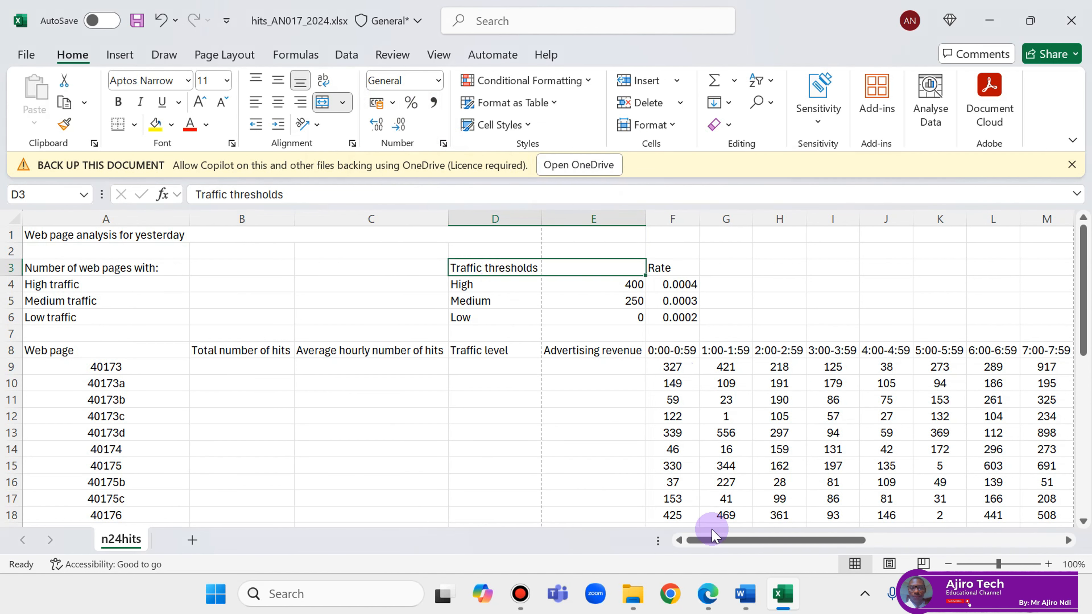
Set the A1 title to 24-point font and compare it with the exam figure
{"action": "left_click", "coordinate": [705, 596]}
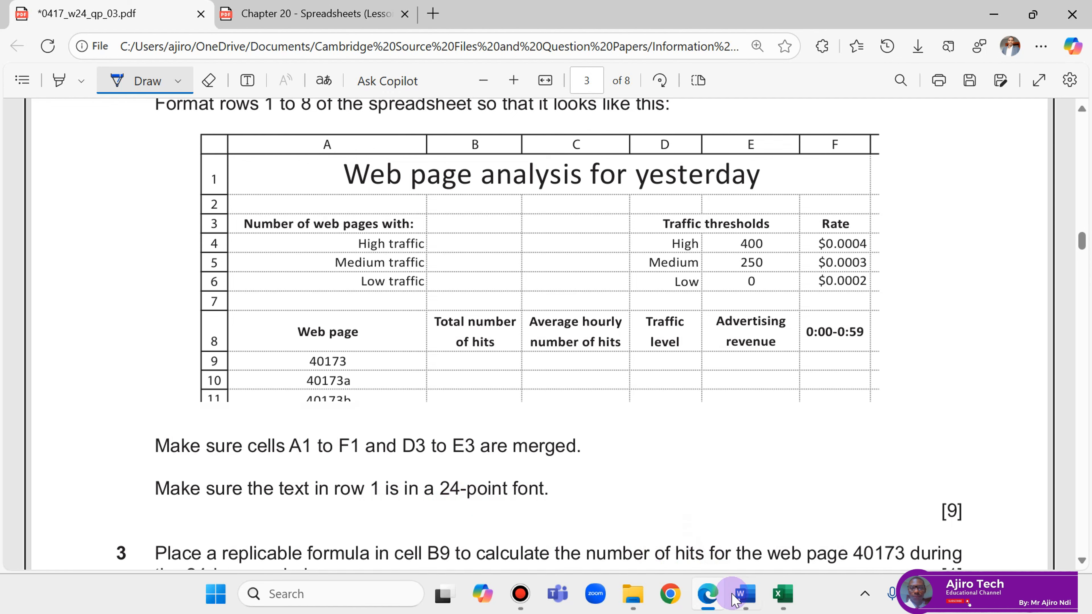
{"action": "left_click", "coordinate": [708, 603]}
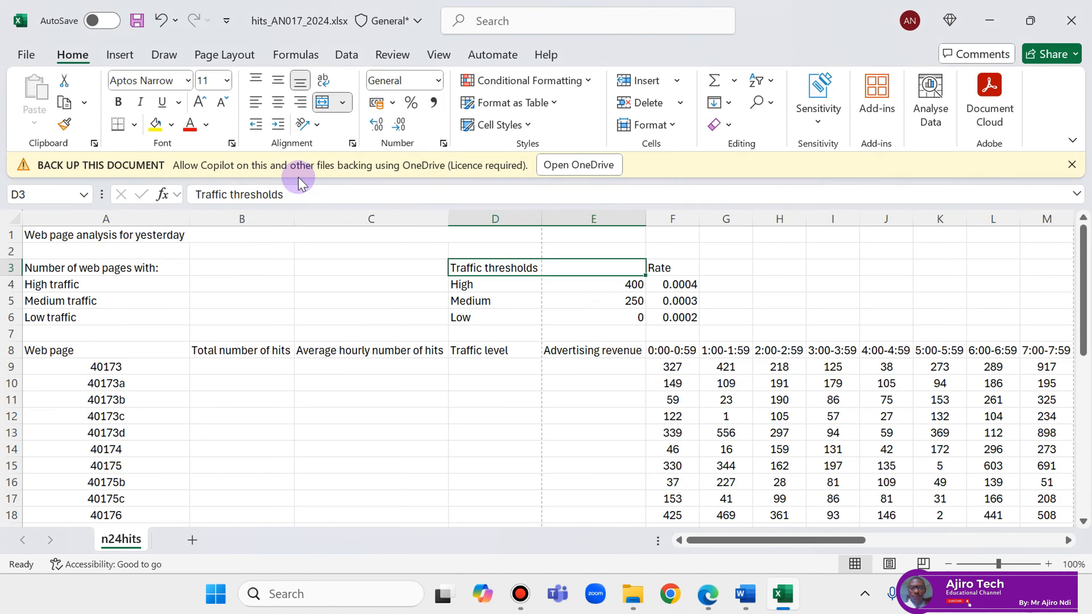
{"action": "left_click", "coordinate": [192, 238]}
{"action": "left_click", "coordinate": [226, 81]}
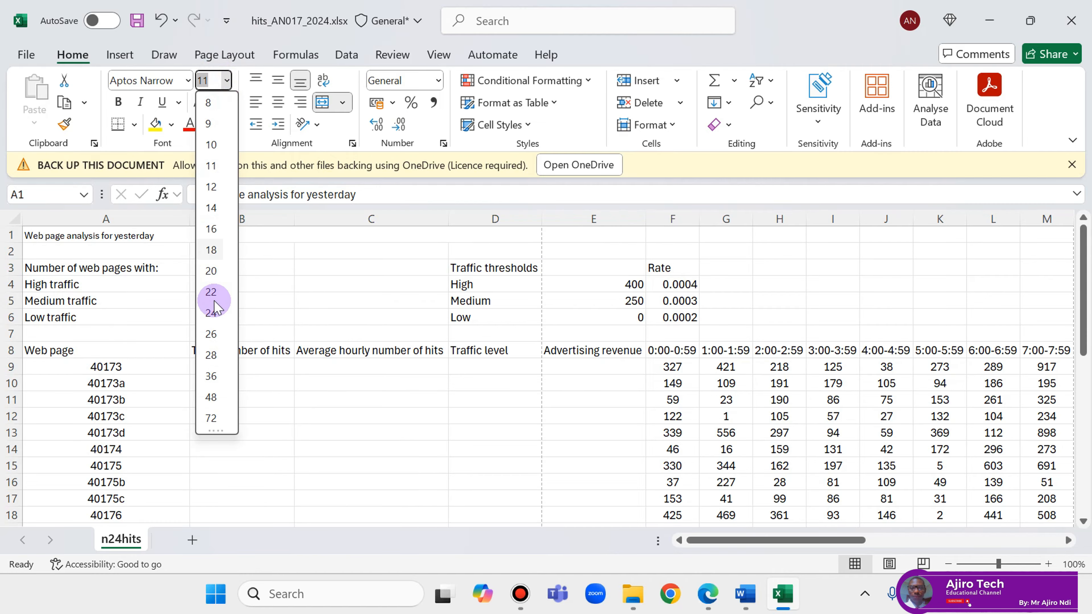
{"action": "left_click", "coordinate": [211, 312]}
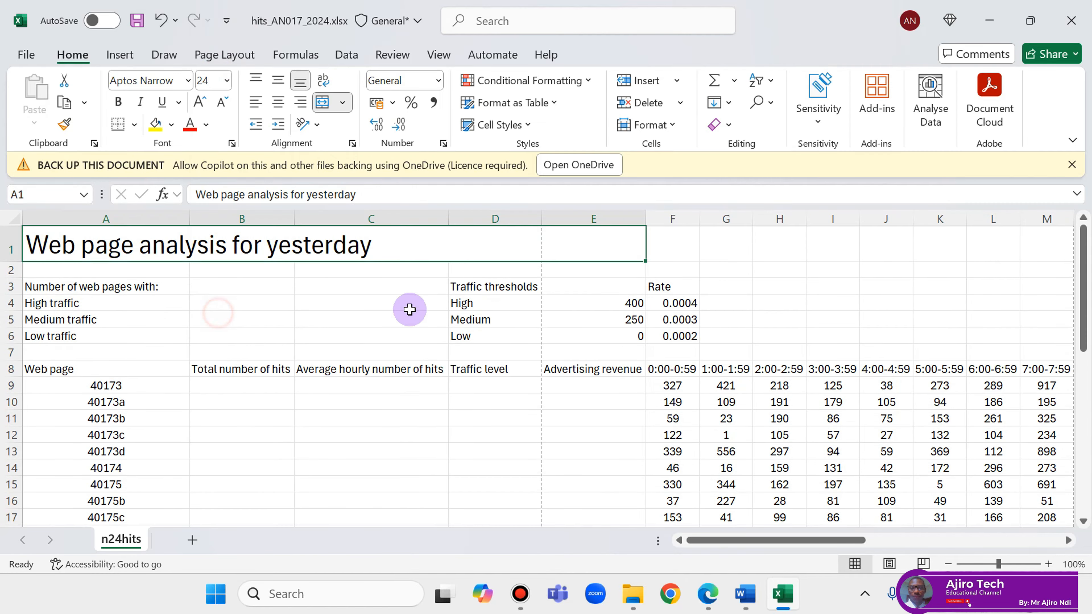
{"action": "left_click", "coordinate": [697, 597]}
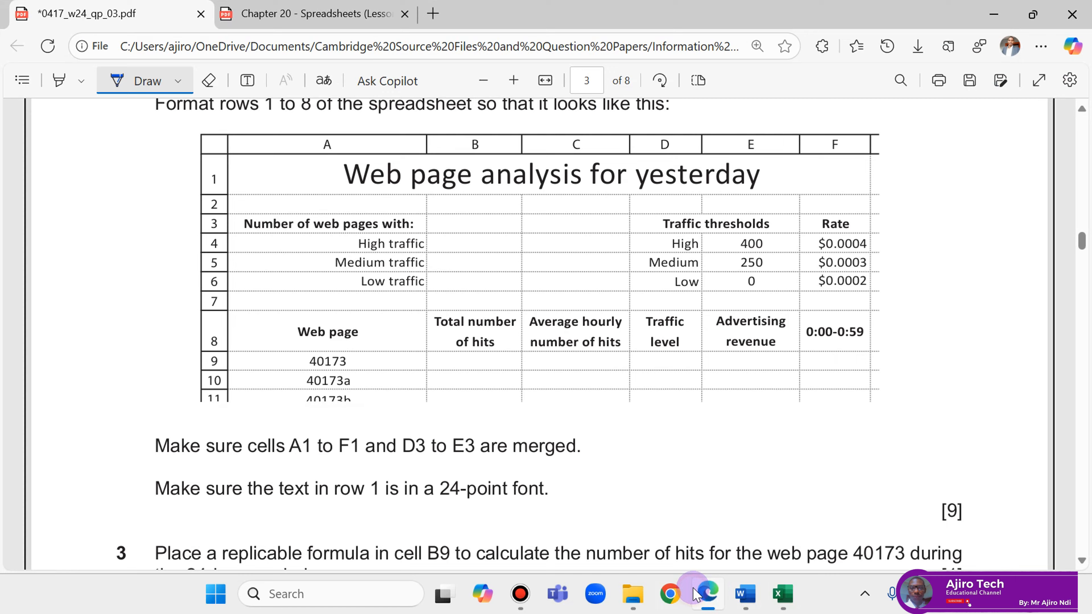
{"action": "left_click", "coordinate": [784, 595]}
{"action": "left_click", "coordinate": [790, 599]}
{"action": "left_click", "coordinate": [789, 599]}
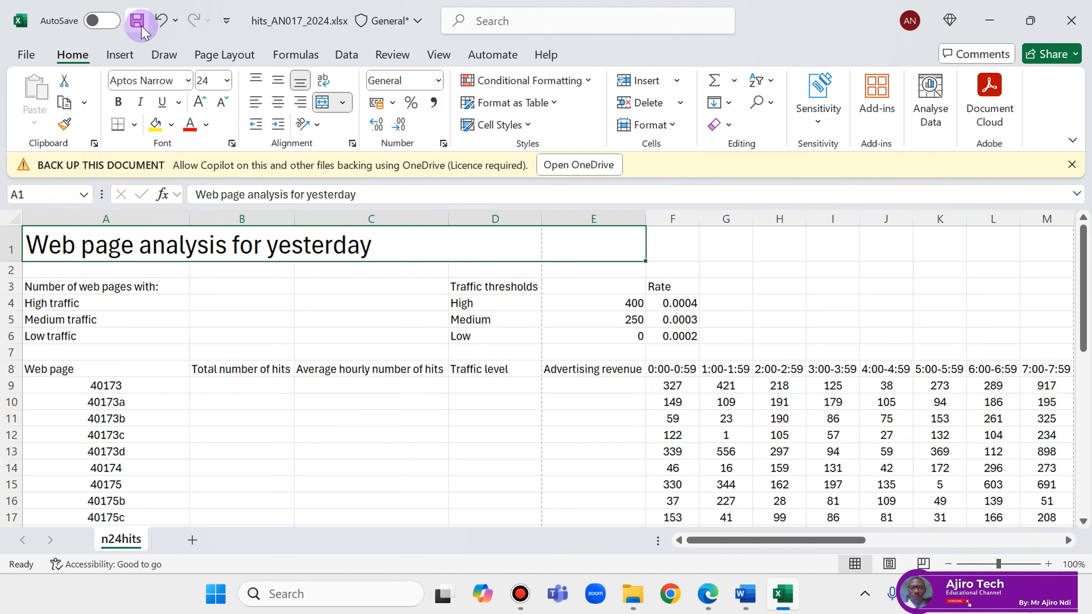
{"action": "left_click", "coordinate": [146, 82]}
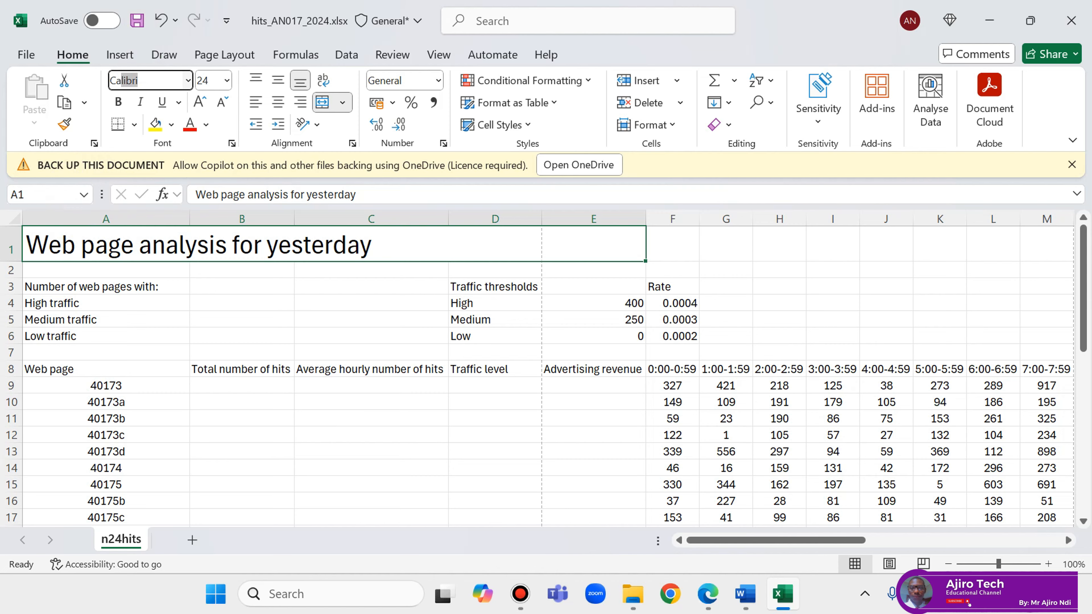
Apply Calibri to the row 1 title and compare it with the exam paper
{"action": "key", "text": "Return"}
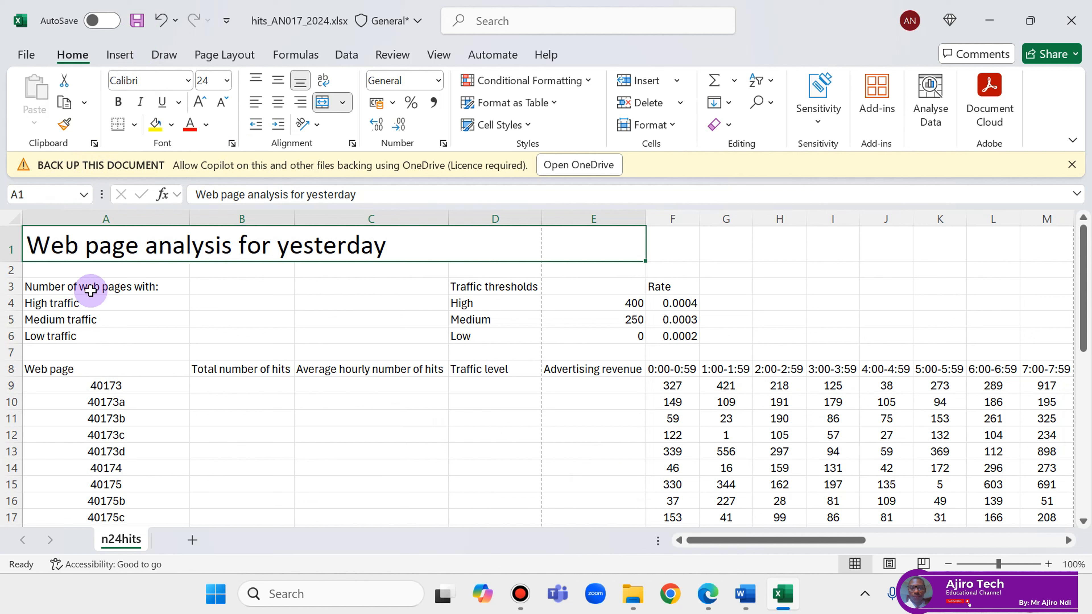
{"action": "left_click", "coordinate": [708, 596]}
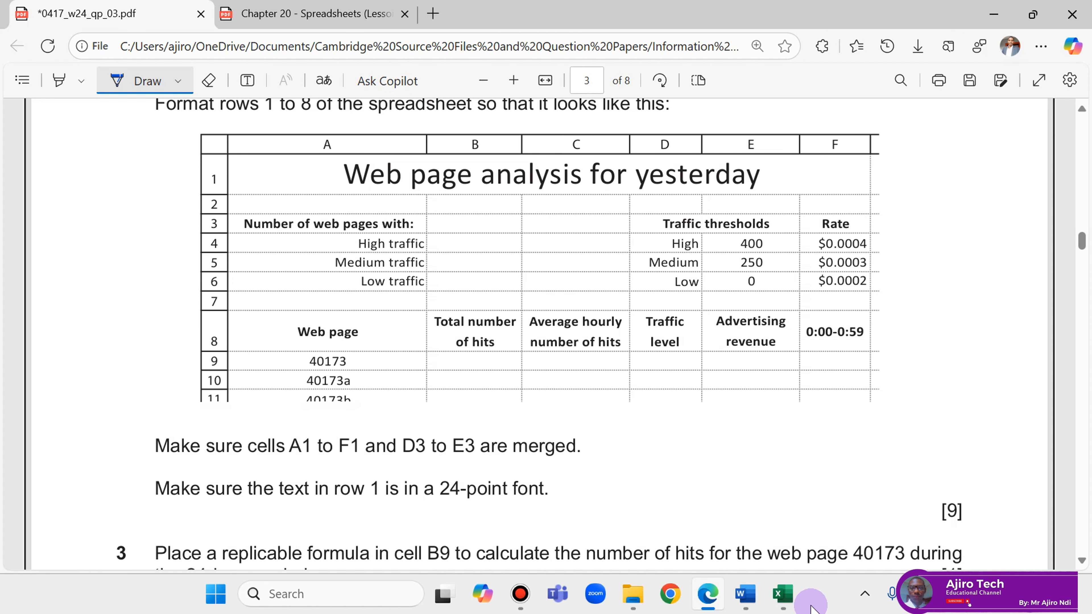
{"action": "left_click", "coordinate": [783, 594]}
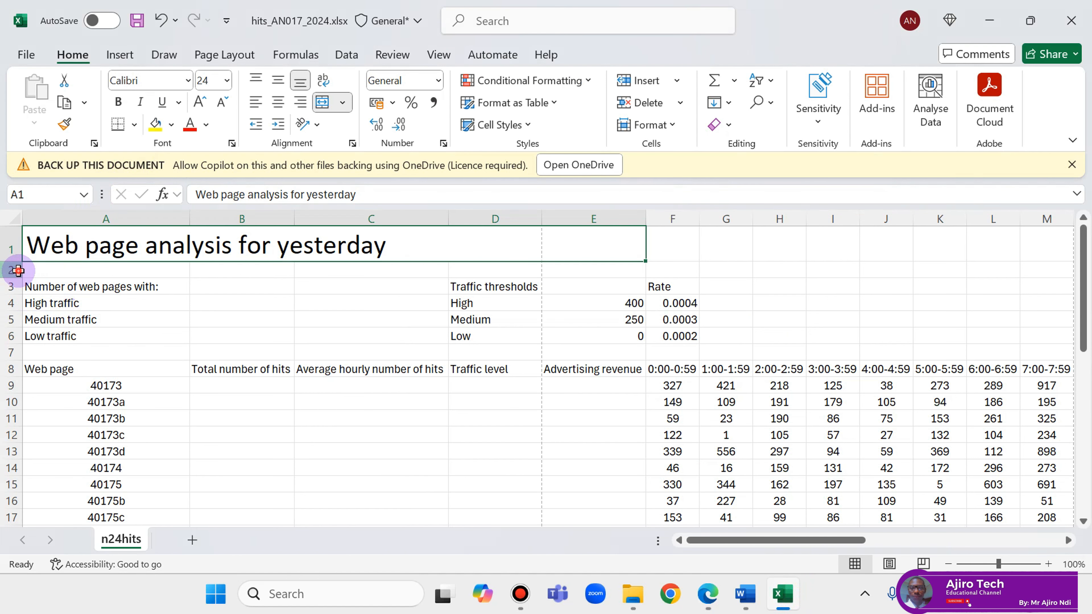
Set rows 2 to 38 to the Calibri font
{"action": "left_click", "coordinate": [18, 270]}
{"action": "scroll", "coordinate": [122, 366], "scroll_direction": "down", "scroll_amount": 11}
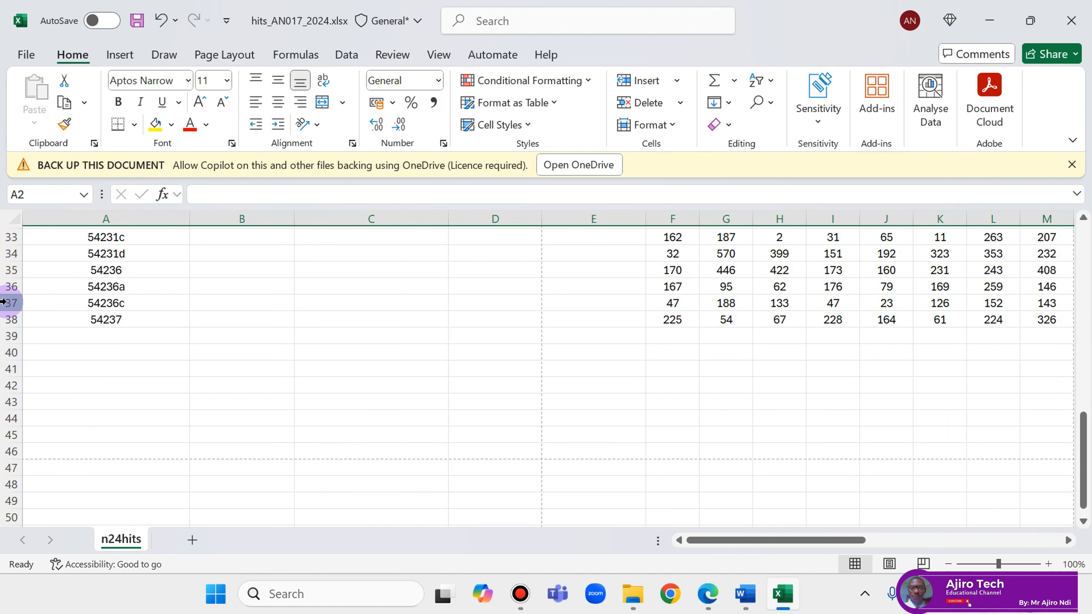
{"action": "left_click", "coordinate": [8, 318], "text": "shift"}
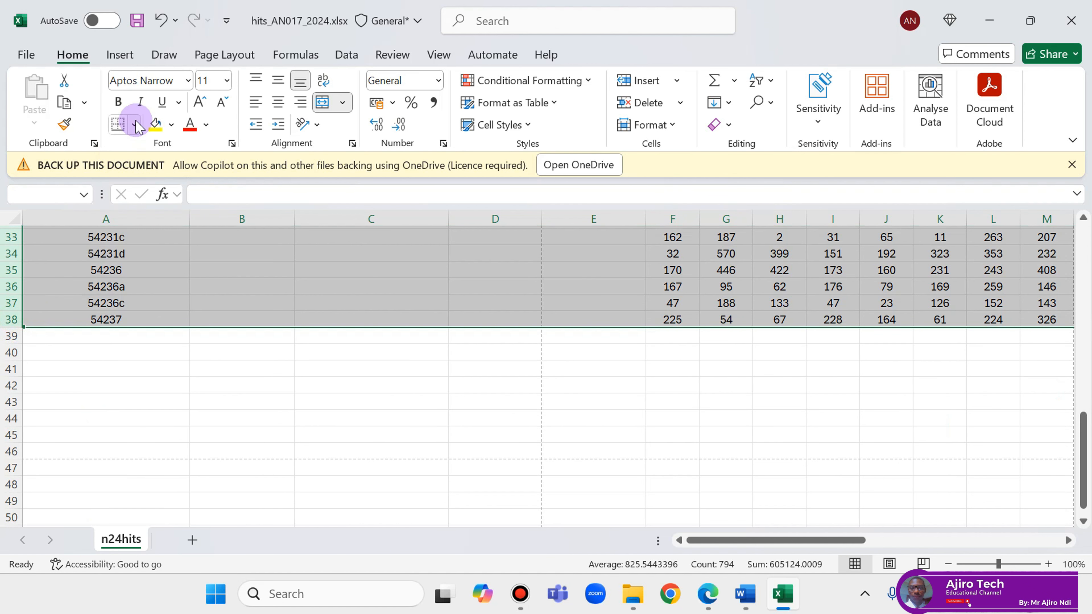
{"action": "left_click", "coordinate": [154, 77]}
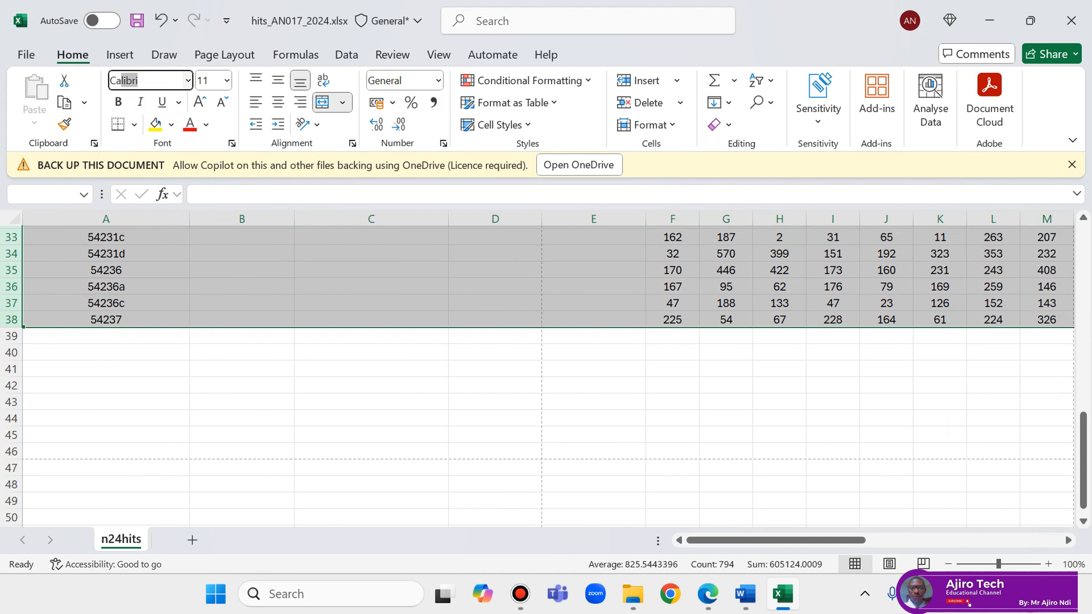
{"action": "key", "text": "Return"}
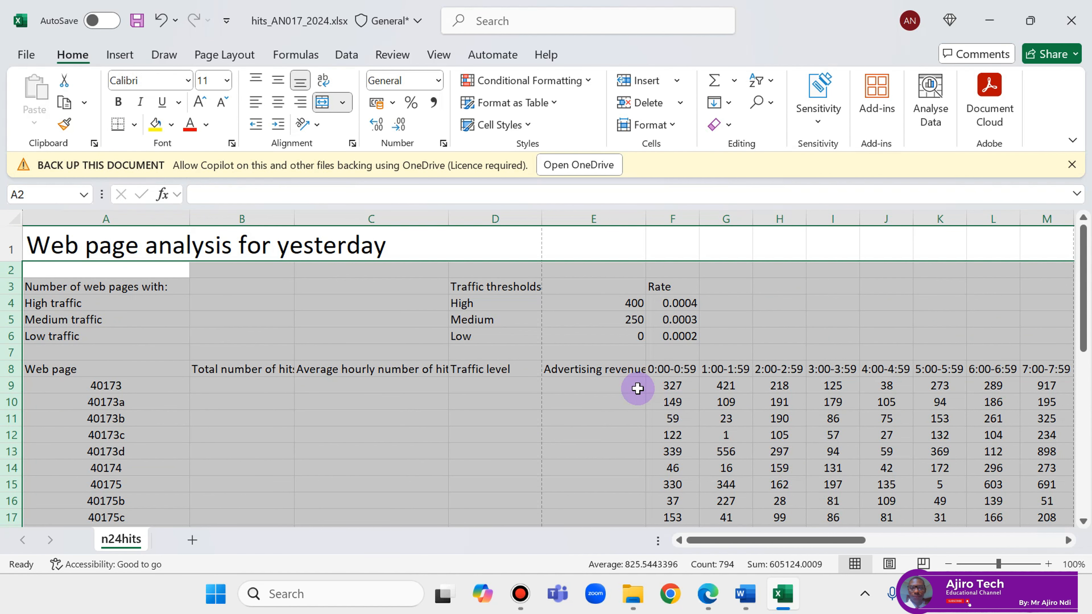
{"action": "left_click", "coordinate": [707, 594]}
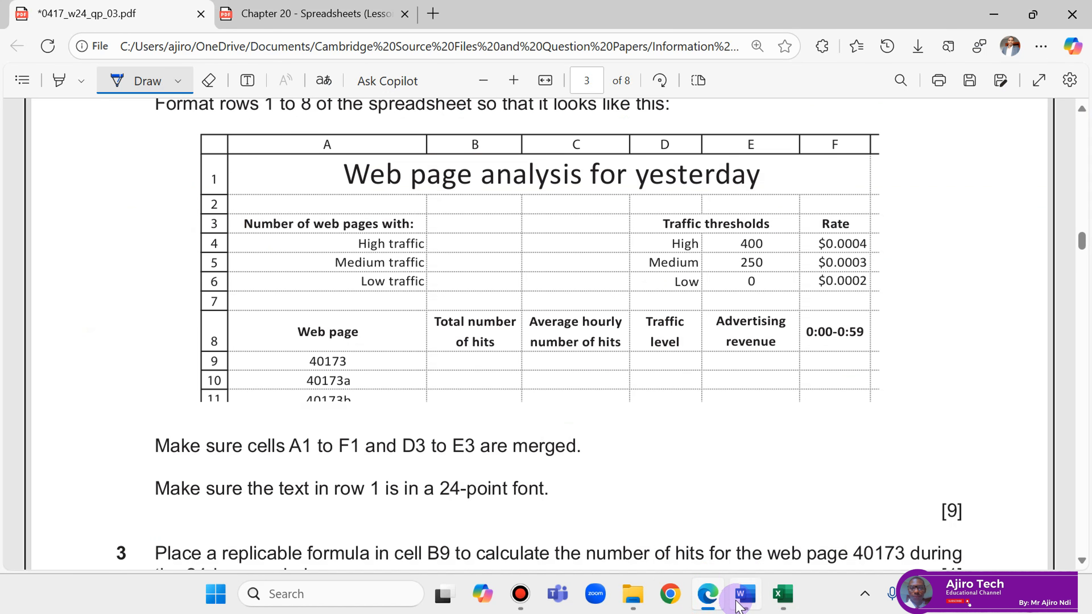
{"action": "left_click", "coordinate": [716, 607]}
Centre the title in merged cell A1 and check it against the exam paper
{"action": "left_click", "coordinate": [263, 238]}
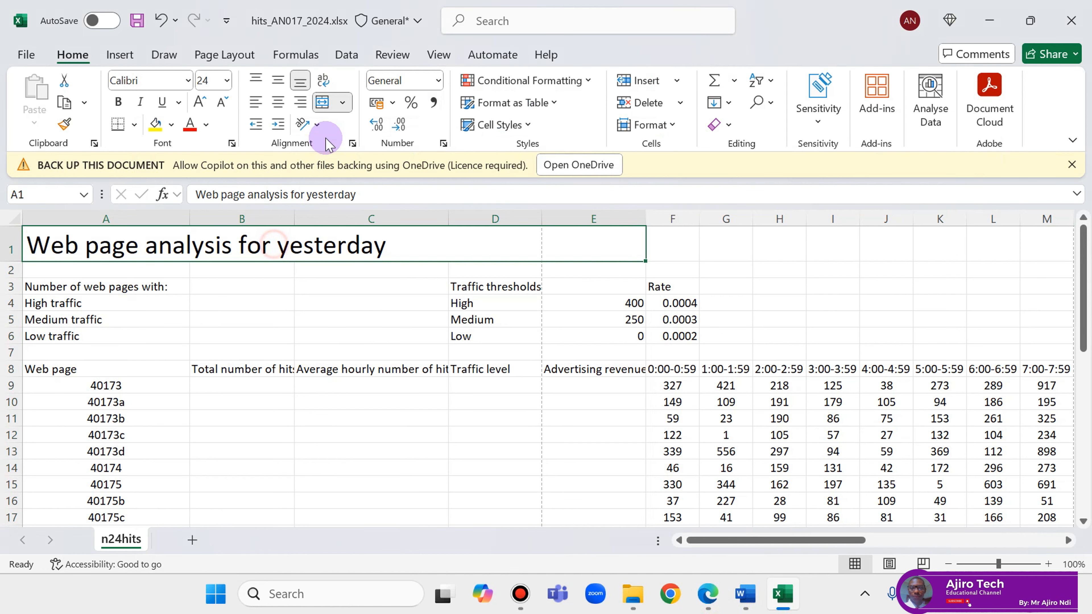
{"action": "left_click", "coordinate": [281, 104]}
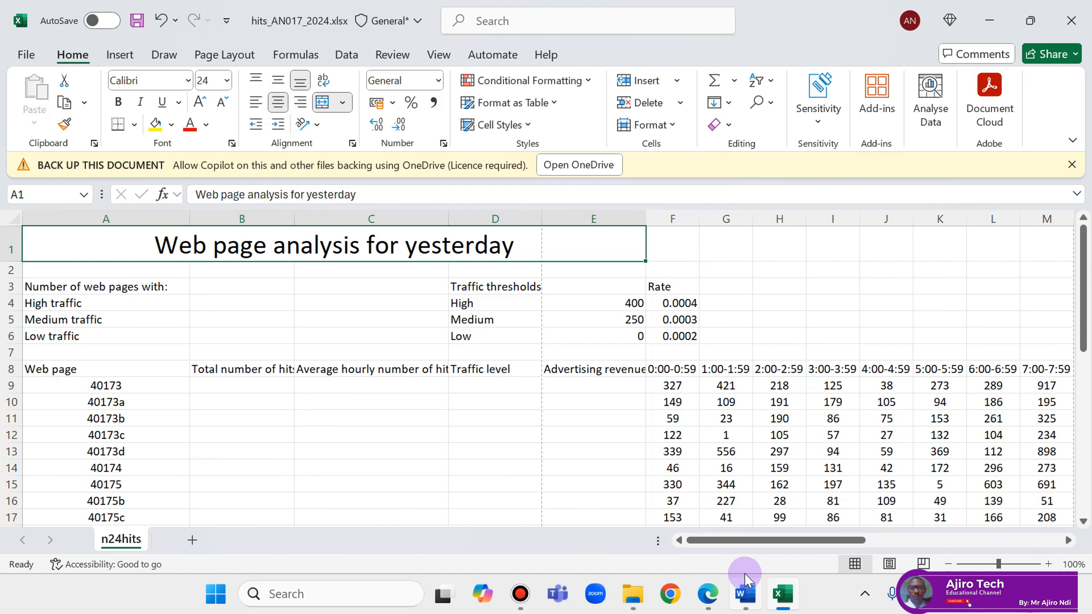
{"action": "mouse_move", "coordinate": [699, 604]}
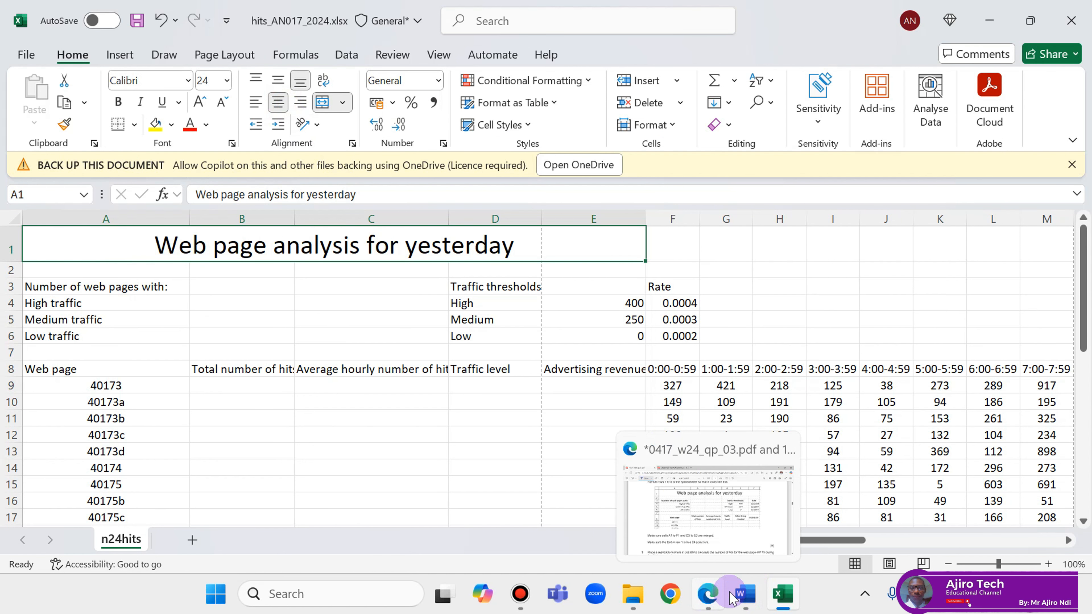
{"action": "left_click", "coordinate": [707, 596]}
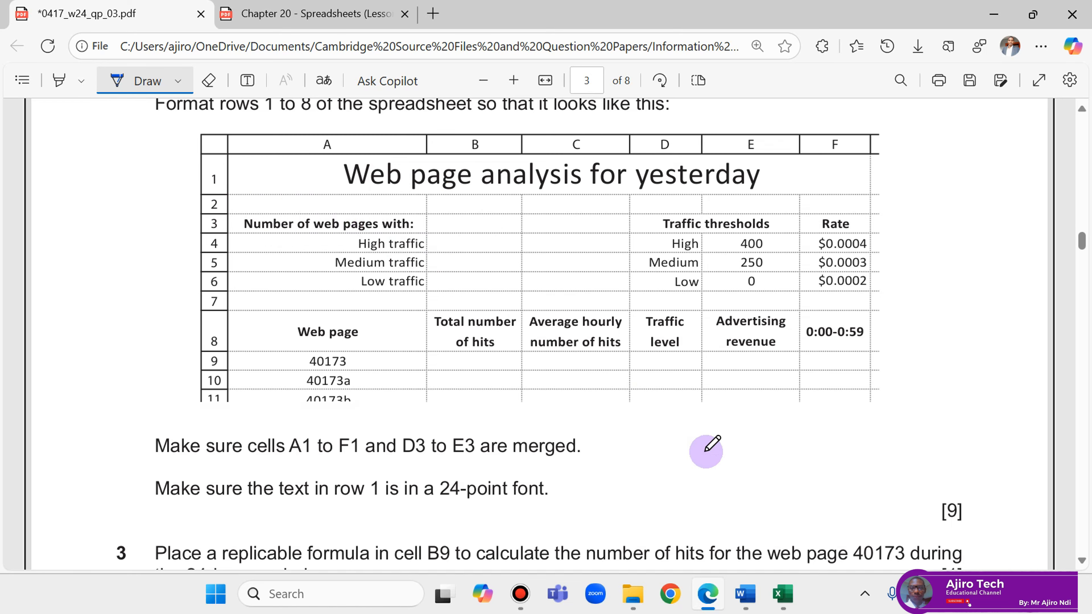
{"action": "left_click", "coordinate": [783, 594]}
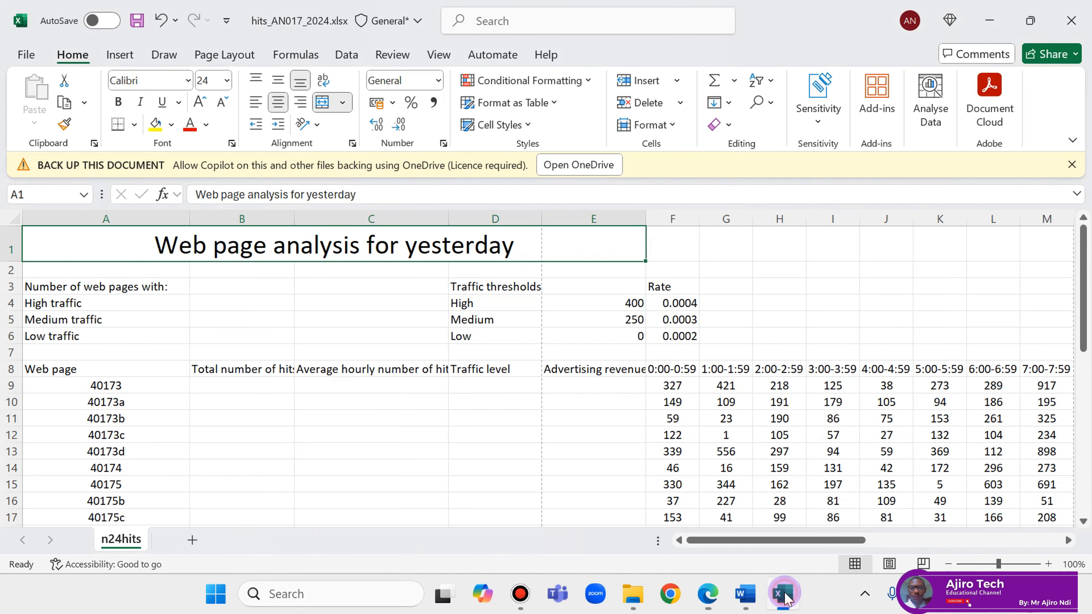
Make the 'Number of web pages with:' heading in A3 bold and centred
{"action": "left_click", "coordinate": [165, 286]}
{"action": "left_click", "coordinate": [278, 103]}
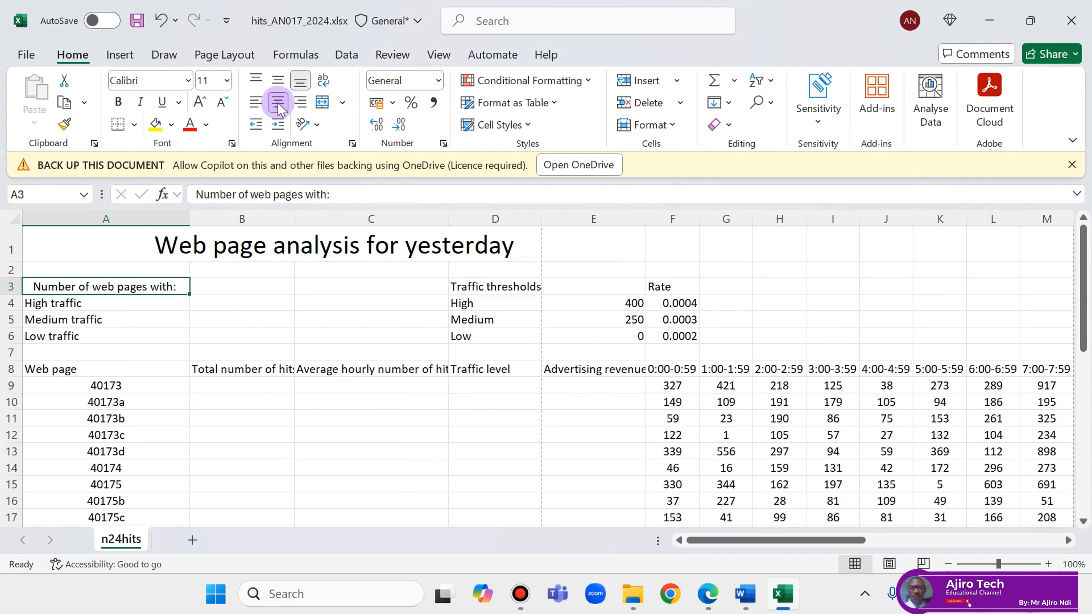
{"action": "left_click", "coordinate": [117, 102]}
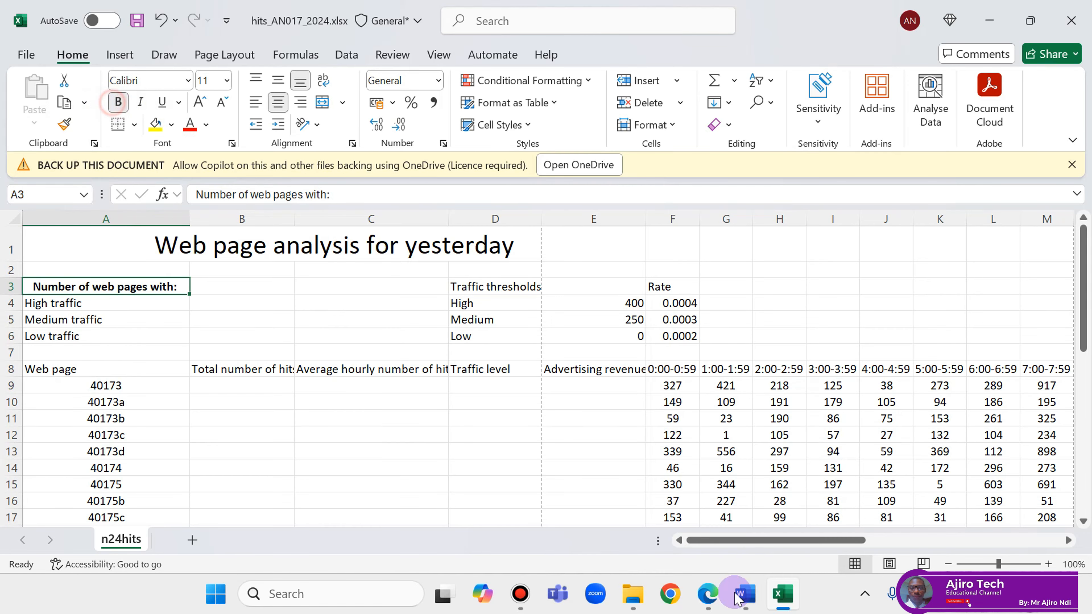
{"action": "left_click", "coordinate": [717, 603]}
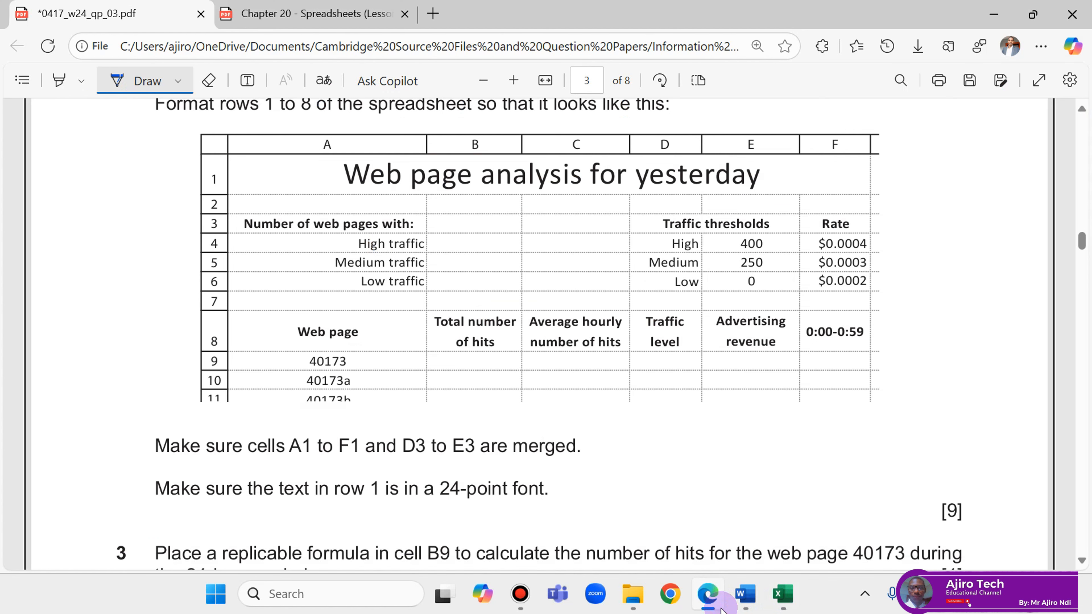
{"action": "left_click", "coordinate": [708, 600]}
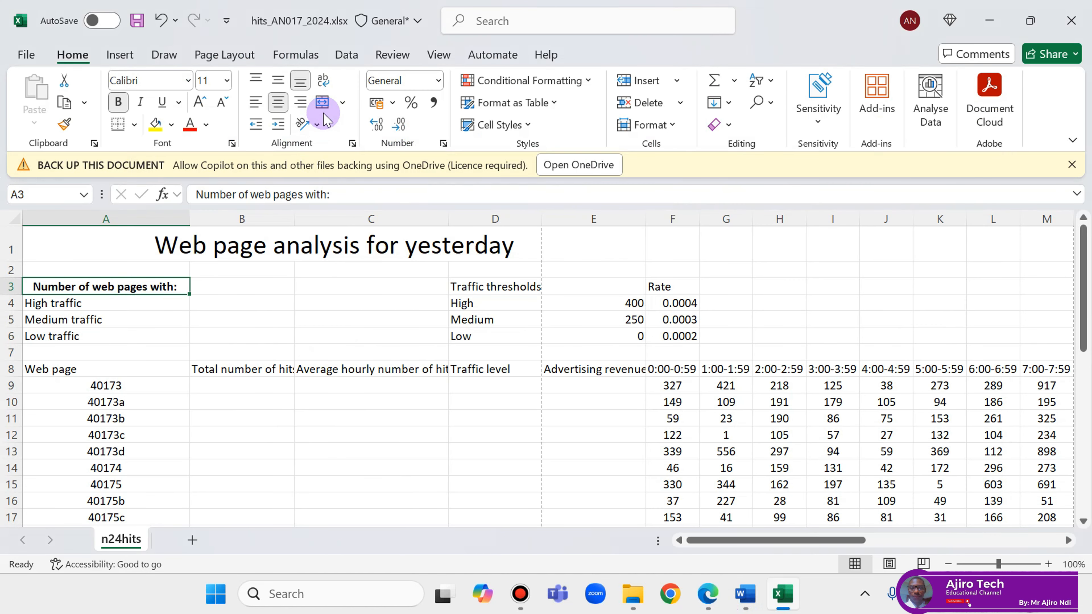
{"action": "left_click", "coordinate": [301, 102]}
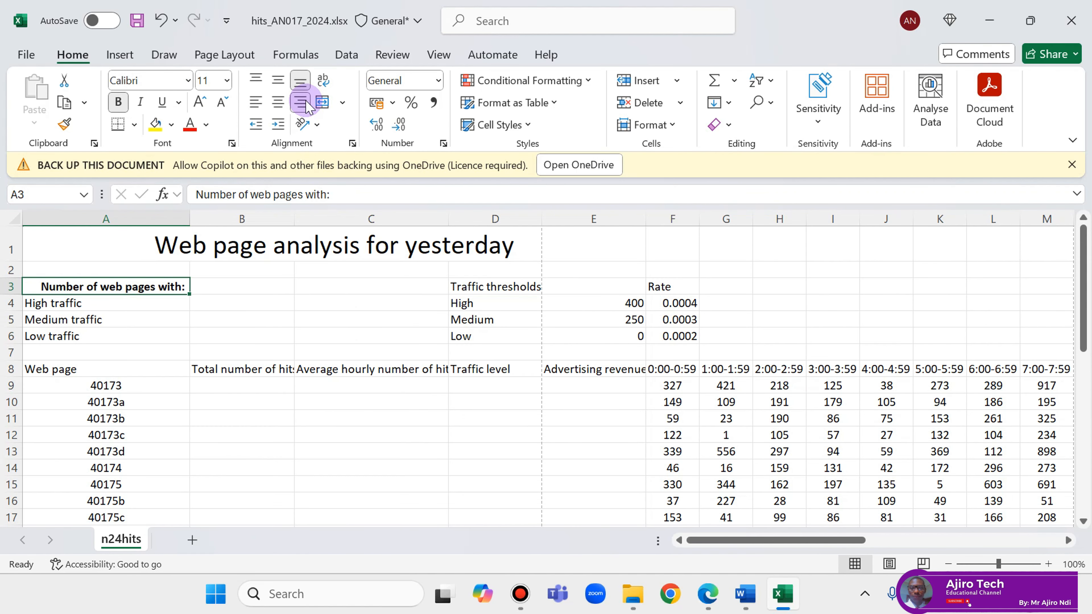
{"action": "left_click", "coordinate": [278, 102]}
{"action": "left_click", "coordinate": [709, 601]}
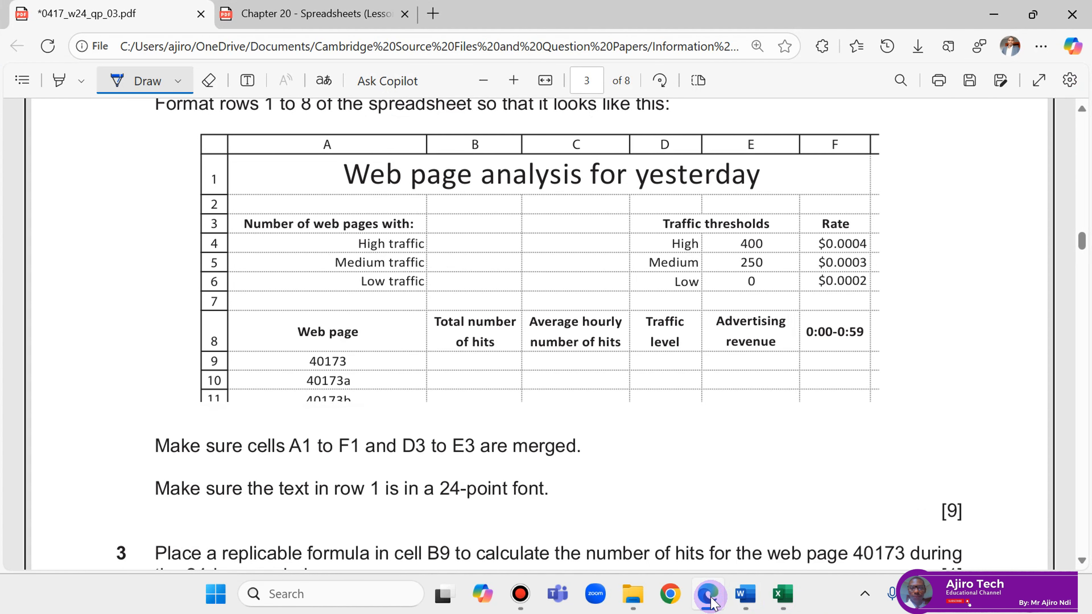
{"action": "left_click", "coordinate": [710, 601]}
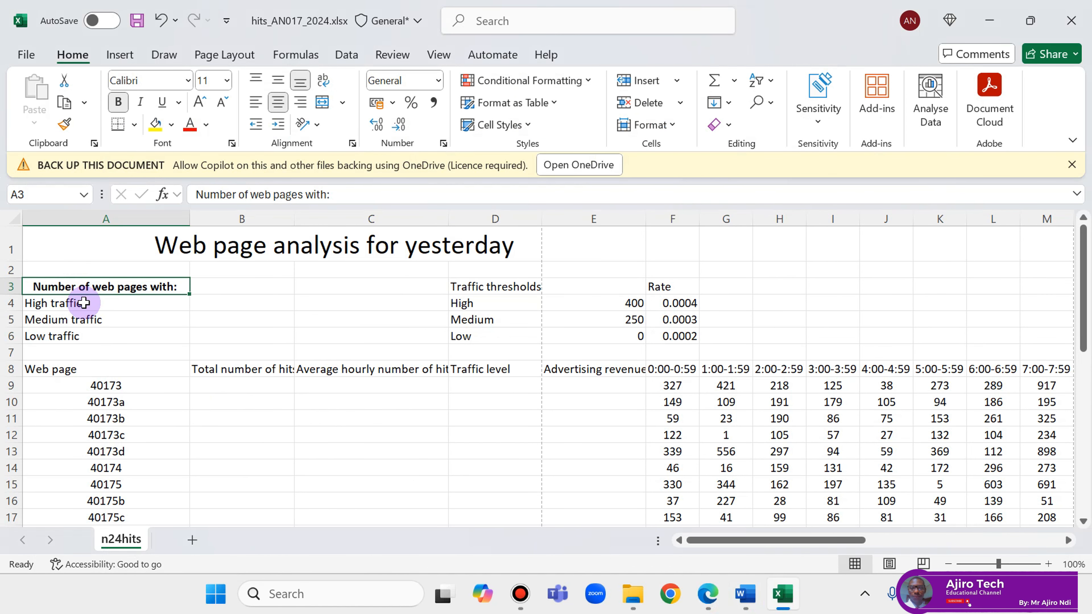
Right-align the High, Medium and Low traffic labels in A4:A6
{"action": "left_click_drag", "start_coordinate": [84, 303], "coordinate": [87, 336]}
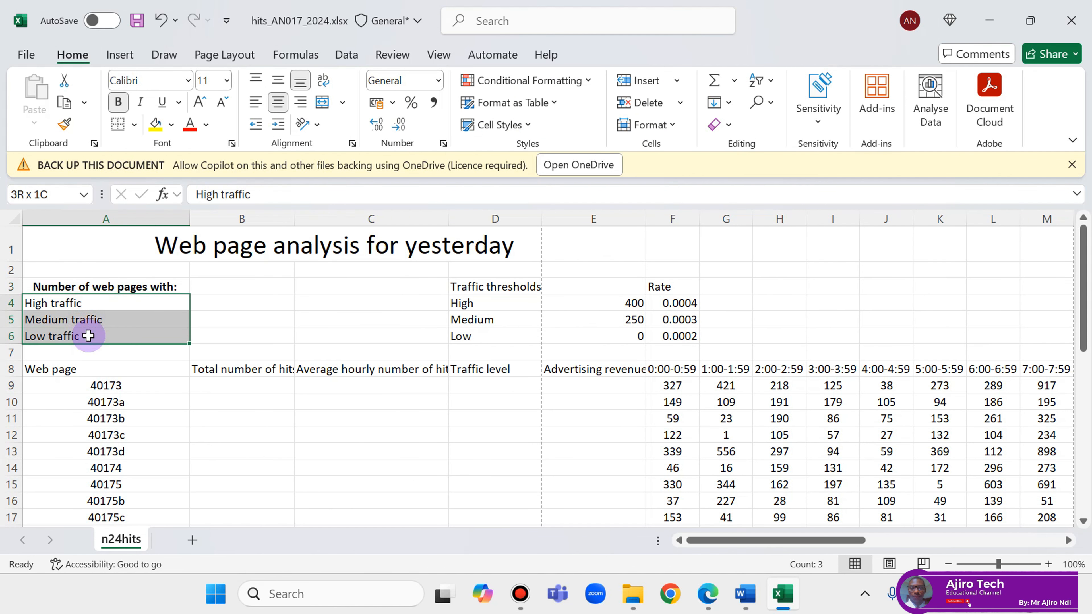
{"action": "left_click", "coordinate": [300, 103]}
{"action": "left_click", "coordinate": [708, 600]}
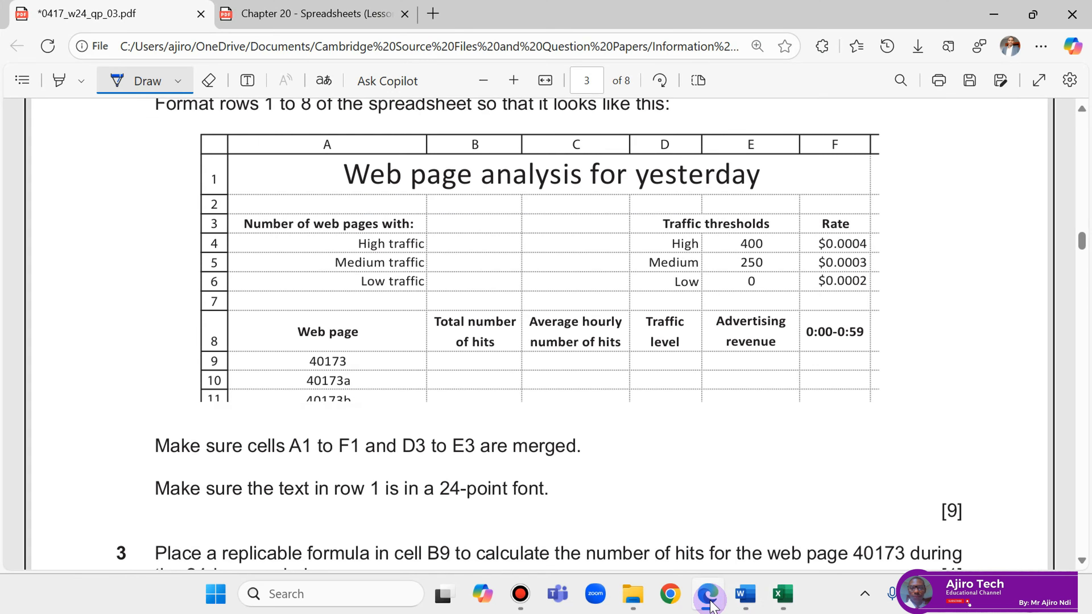
{"action": "left_click", "coordinate": [711, 601]}
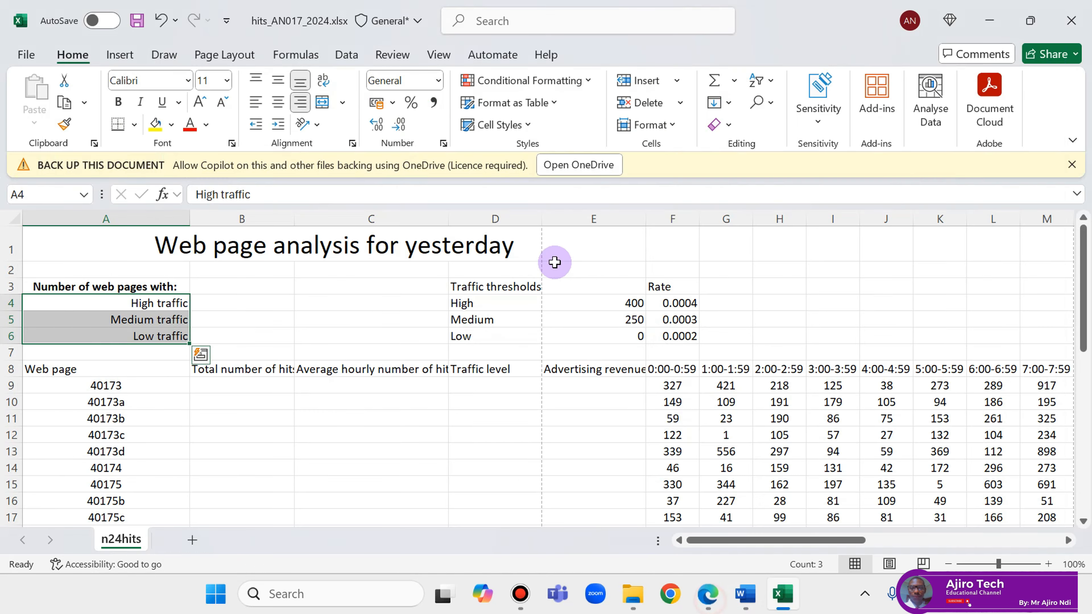
Centre 'Traffic thresholds' across D3:E3 and make it bold
{"action": "left_click_drag", "start_coordinate": [500, 288], "coordinate": [550, 285]}
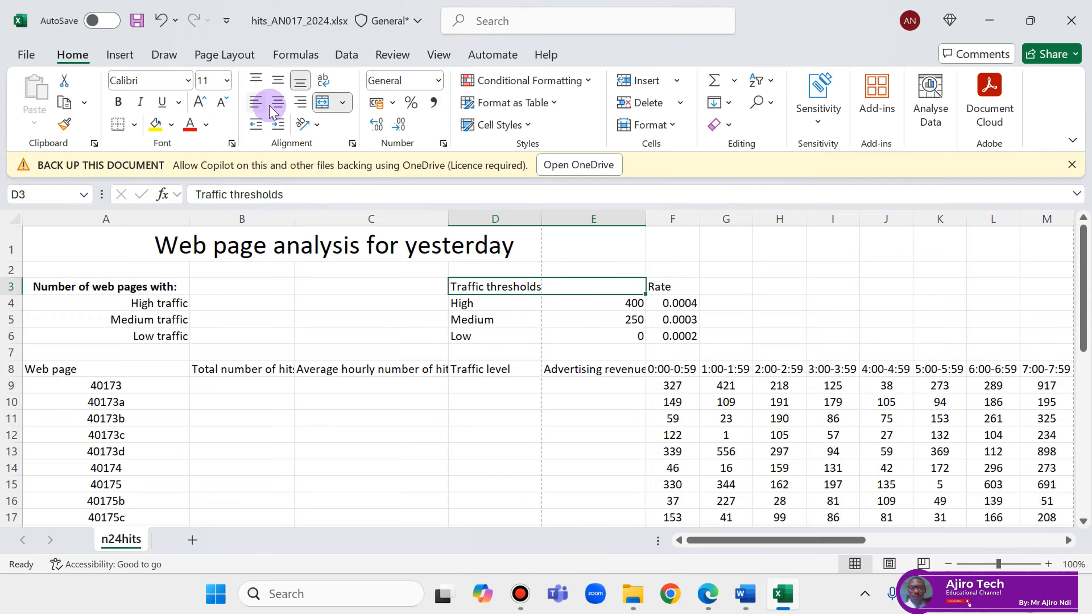
{"action": "left_click", "coordinate": [280, 111]}
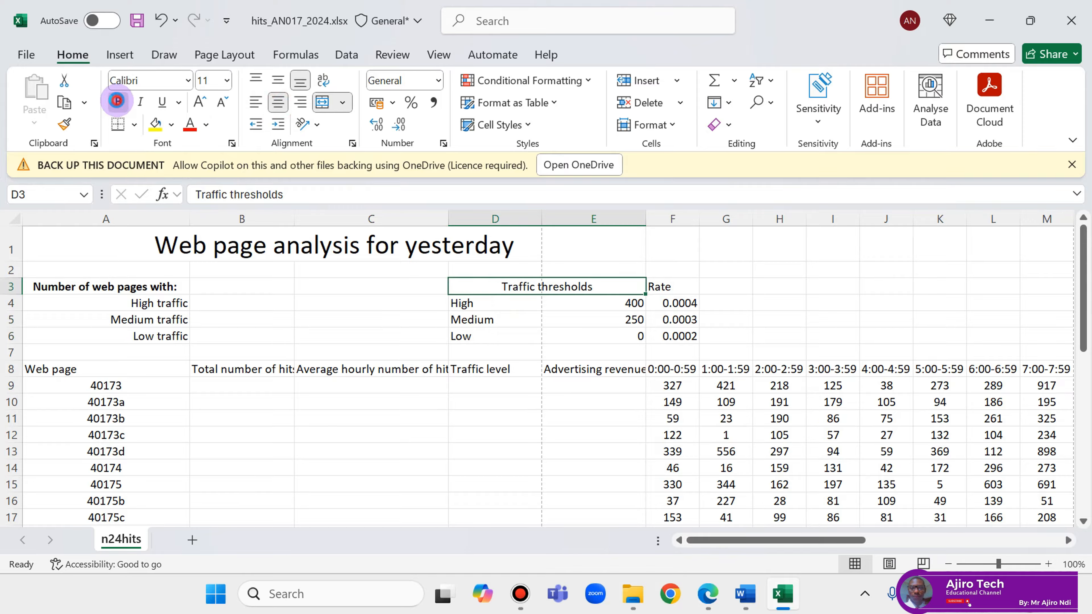
{"action": "left_click", "coordinate": [116, 101]}
{"action": "left_click", "coordinate": [714, 596]}
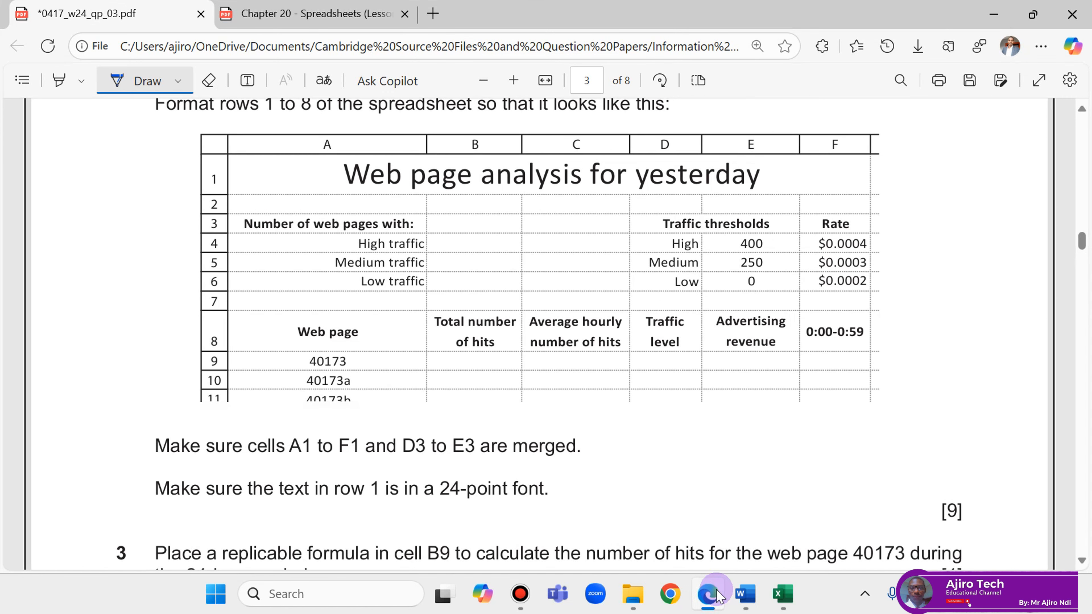
{"action": "left_click", "coordinate": [716, 596]}
Make the Rate heading in F3 bold and centred
{"action": "left_click", "coordinate": [682, 287]}
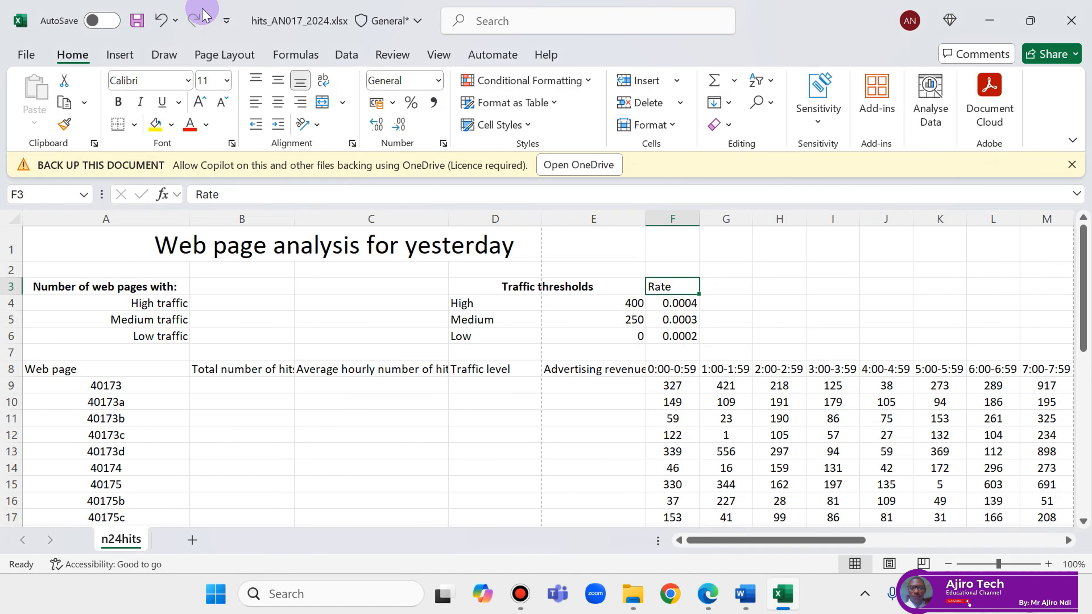
{"action": "left_click", "coordinate": [118, 103]}
{"action": "left_click", "coordinate": [278, 102]}
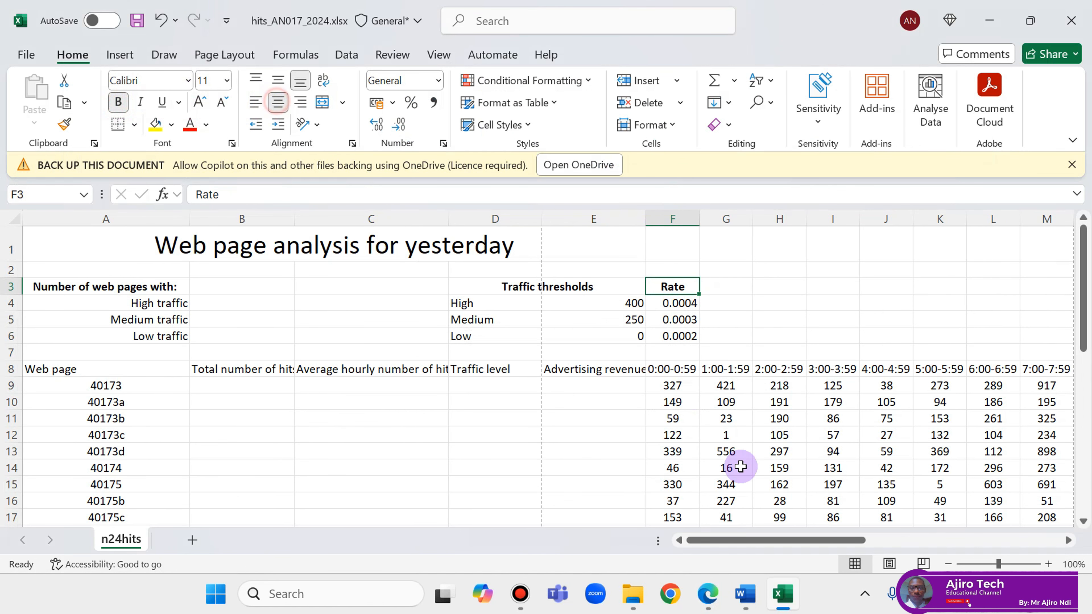
{"action": "left_click", "coordinate": [717, 590]}
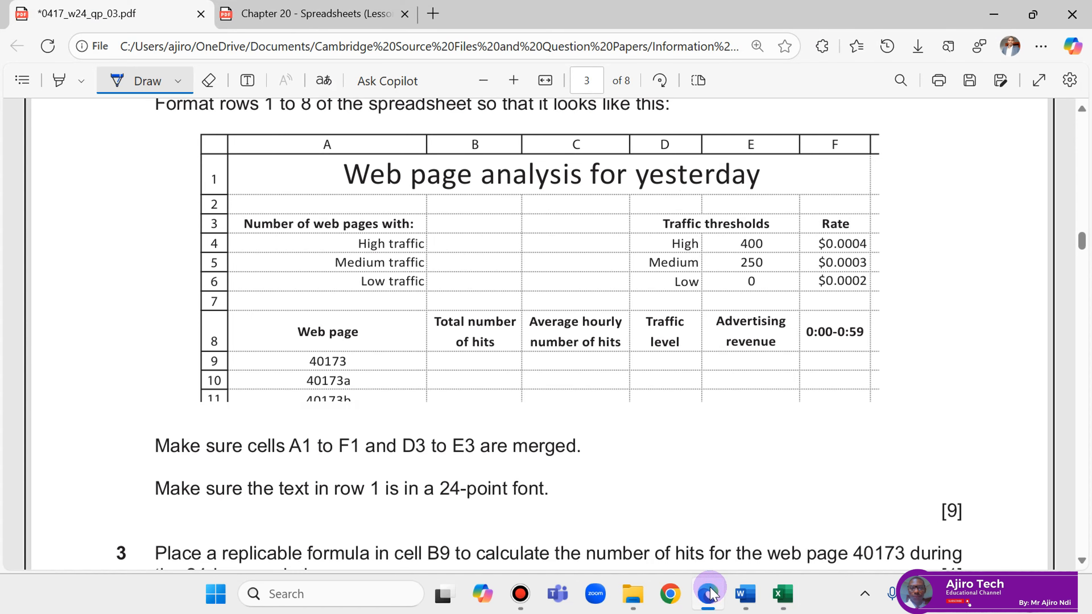
{"action": "left_click", "coordinate": [708, 598]}
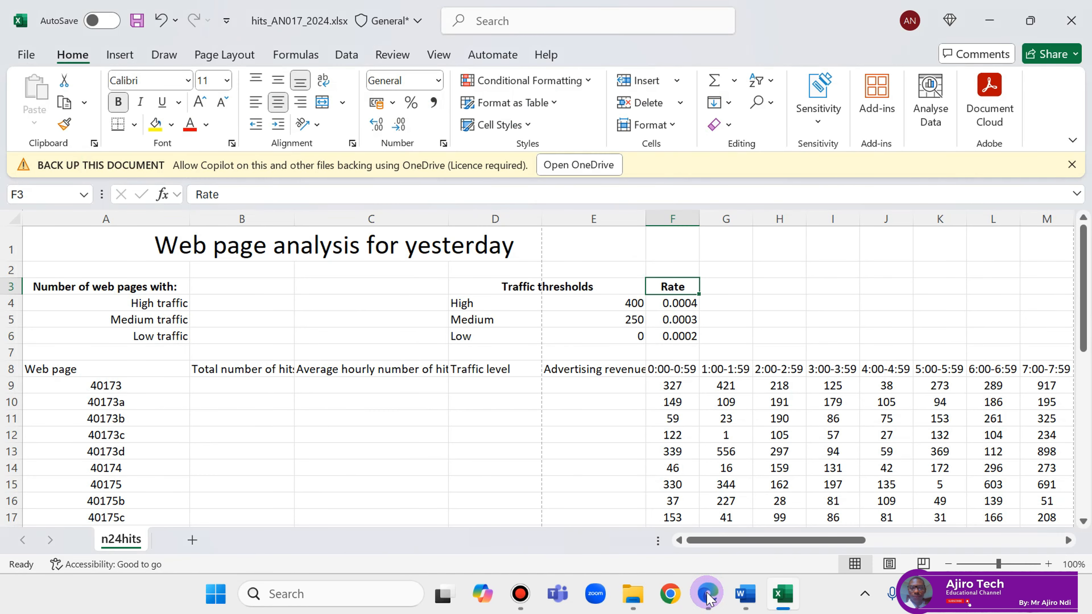
{"action": "left_click_drag", "start_coordinate": [463, 304], "coordinate": [472, 335]}
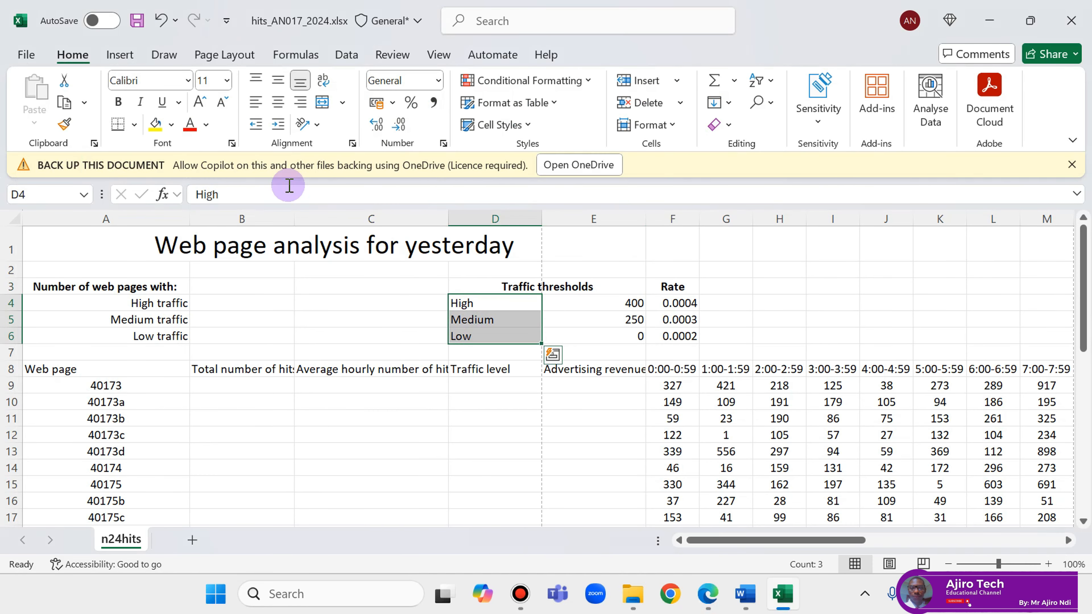
Right-align High, Medium, Low in D4:D6 and centre 400, 250, 0 in E4:E6
{"action": "left_click", "coordinate": [300, 102]}
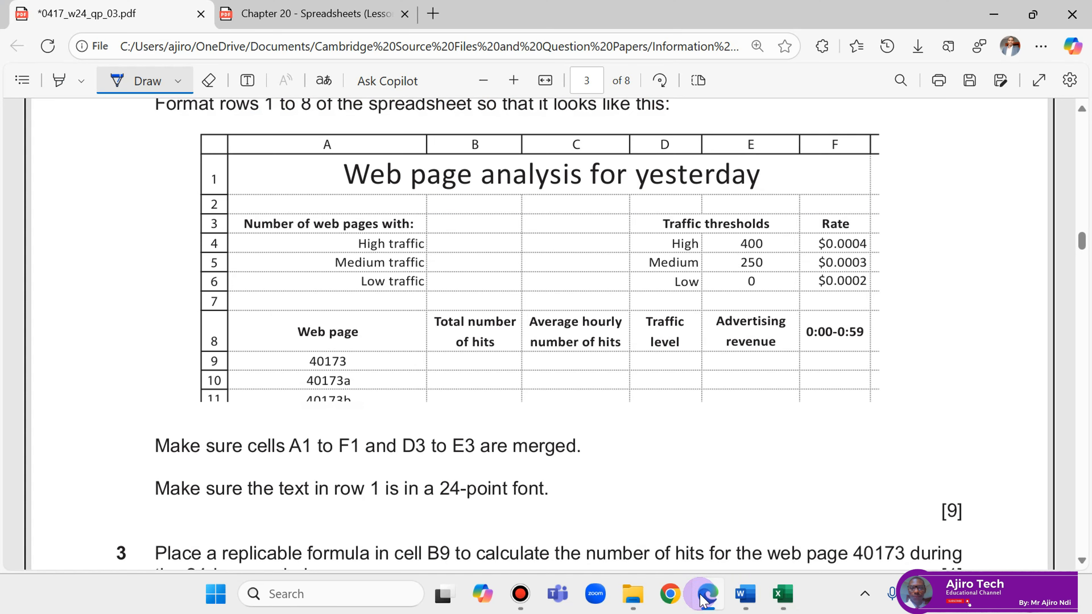
{"action": "left_click", "coordinate": [708, 593]}
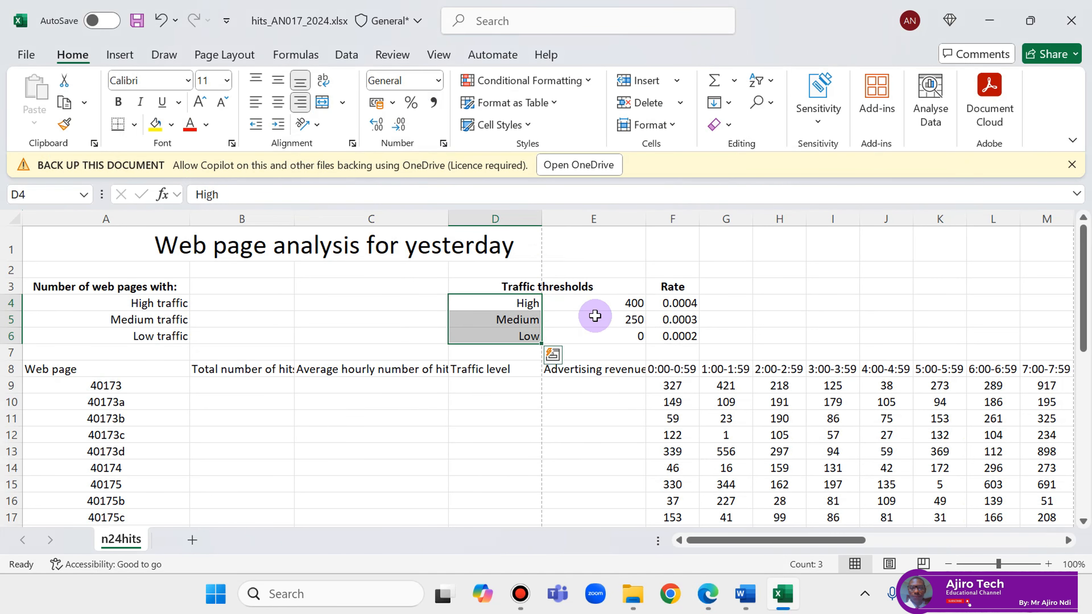
{"action": "left_click_drag", "start_coordinate": [593, 304], "coordinate": [595, 335]}
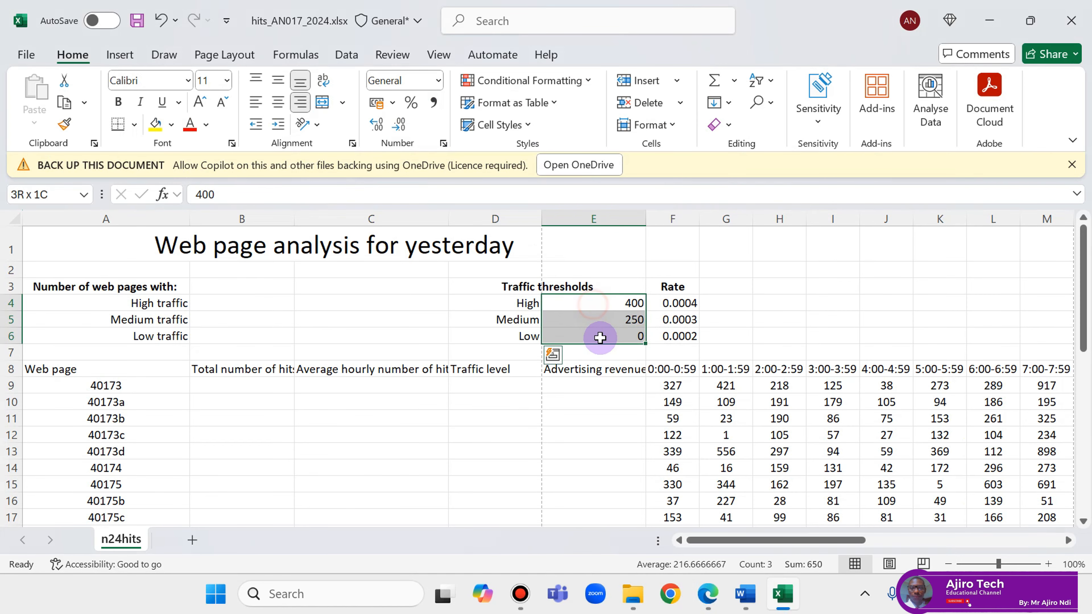
{"action": "left_click", "coordinate": [278, 102]}
{"action": "left_click", "coordinate": [708, 593]}
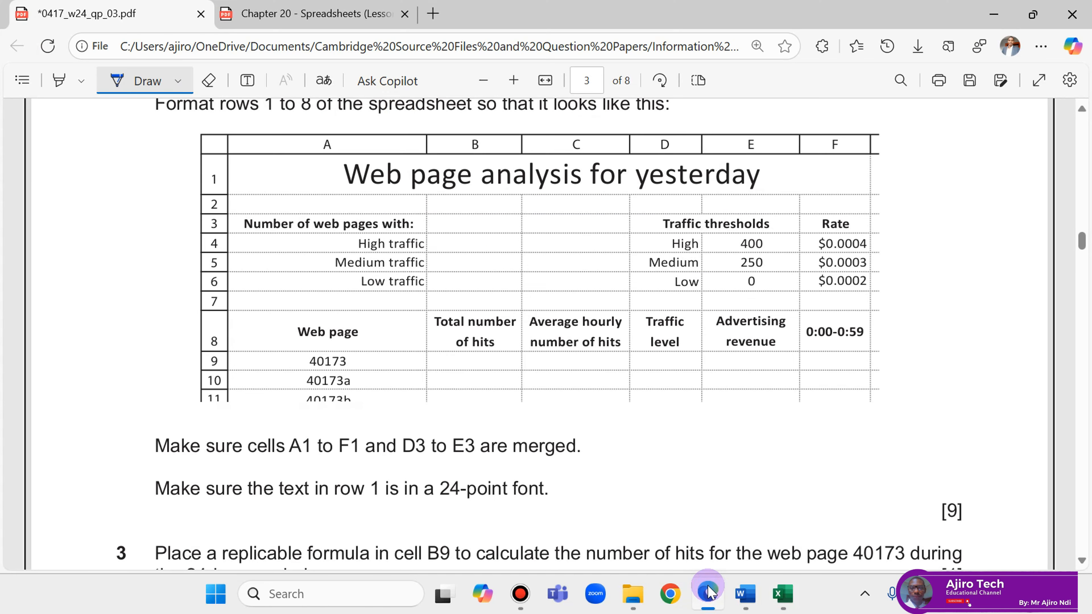
{"action": "left_click", "coordinate": [709, 593]}
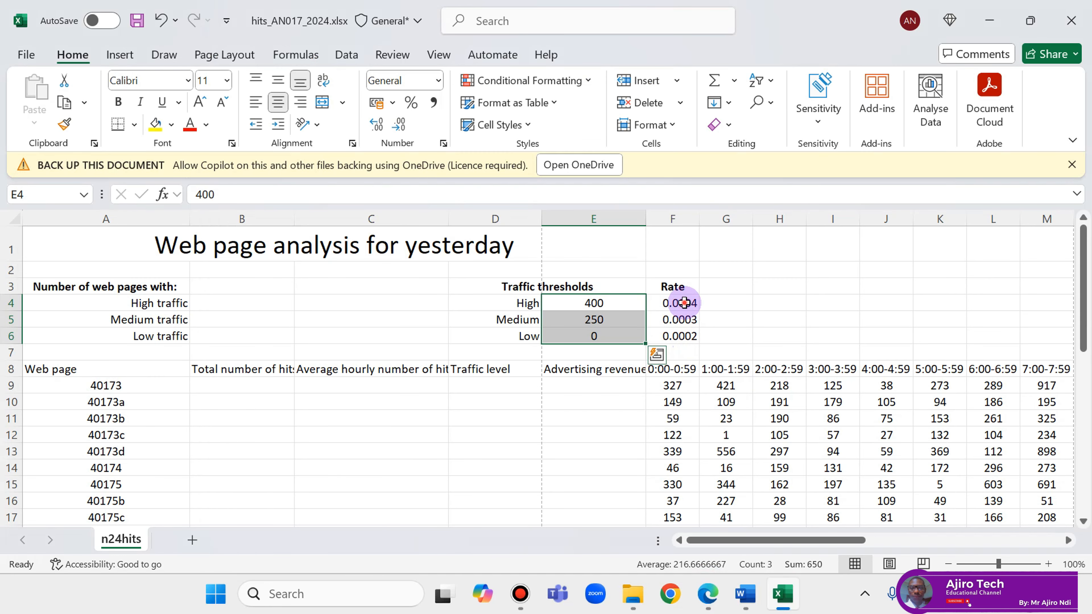
Select the rates in F4:F6 and check how the exam paper formats them
{"action": "left_click_drag", "start_coordinate": [685, 303], "coordinate": [685, 338]}
{"action": "left_click", "coordinate": [708, 593]}
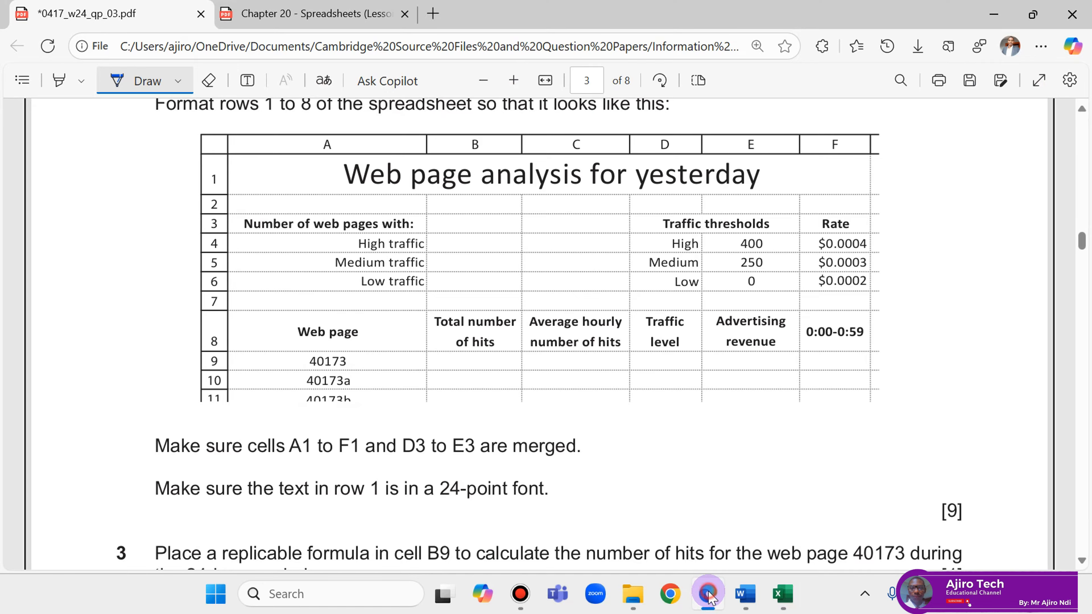
{"action": "left_click", "coordinate": [709, 595]}
{"action": "left_click", "coordinate": [708, 596]}
{"action": "left_click", "coordinate": [709, 595]}
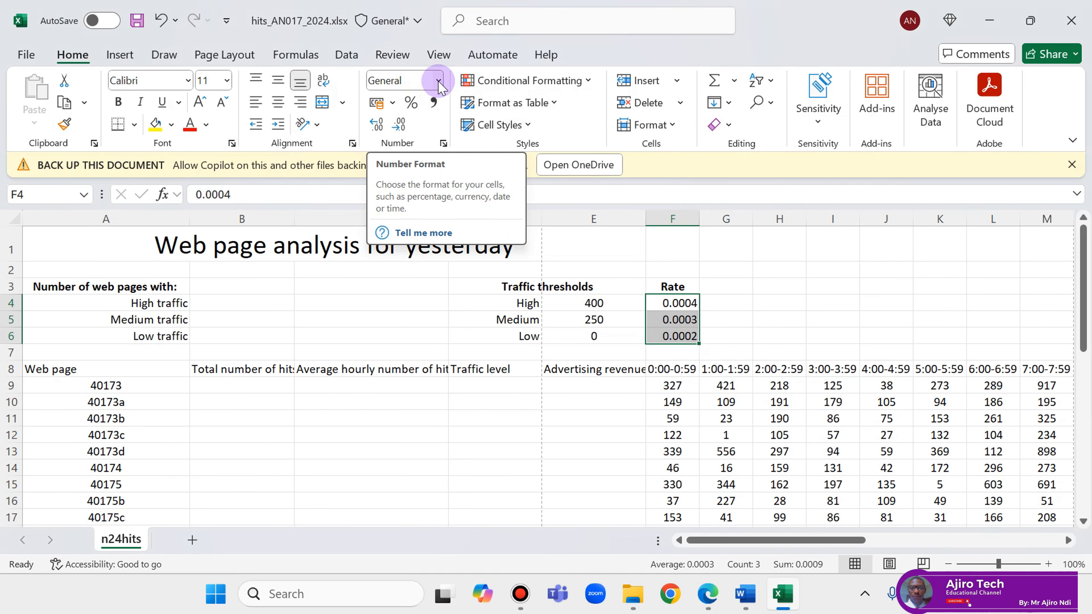
Format F4:F6 as Currency with the $ English (United States) symbol and 4 decimal places
{"action": "left_click", "coordinate": [443, 143]}
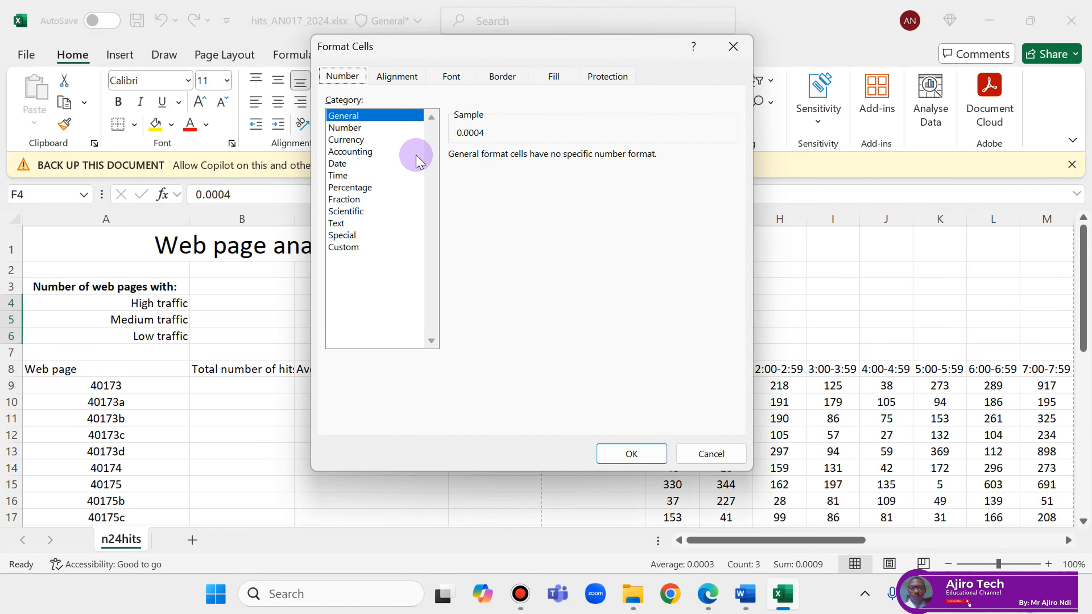
{"action": "left_click", "coordinate": [381, 140]}
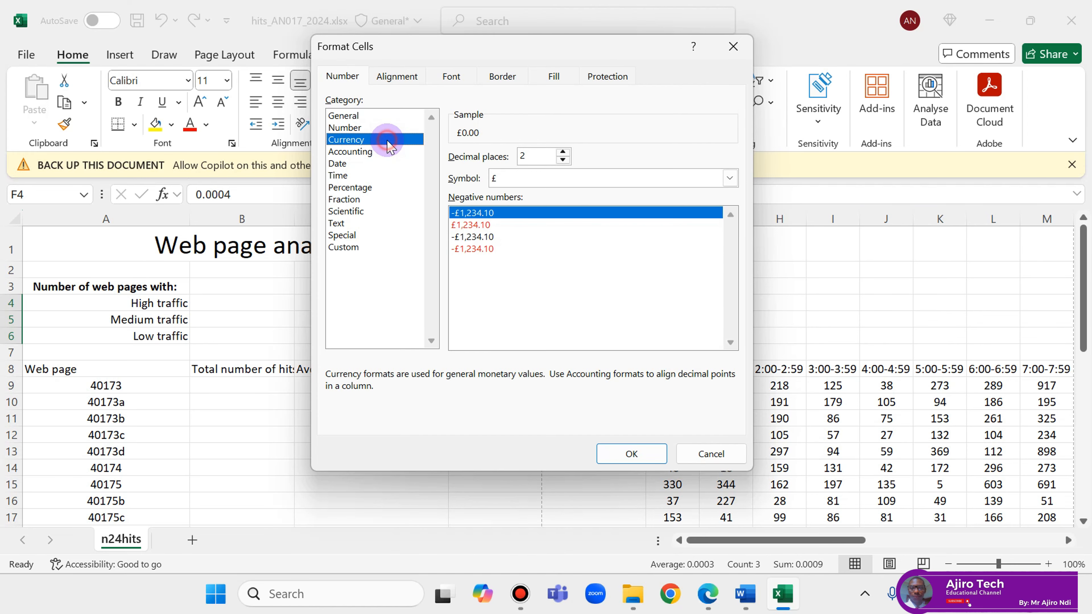
{"action": "left_click", "coordinate": [554, 187]}
{"action": "scroll", "coordinate": [586, 309], "scroll_direction": "down", "scroll_amount": 1}
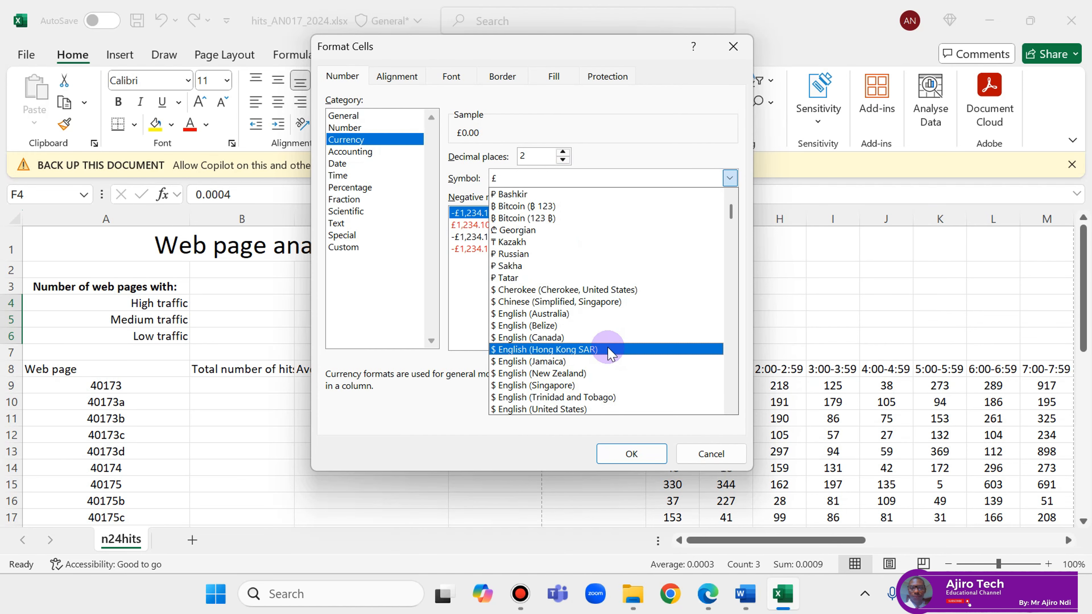
{"action": "scroll", "coordinate": [610, 354], "scroll_direction": "down", "scroll_amount": 2}
{"action": "left_click", "coordinate": [580, 362]}
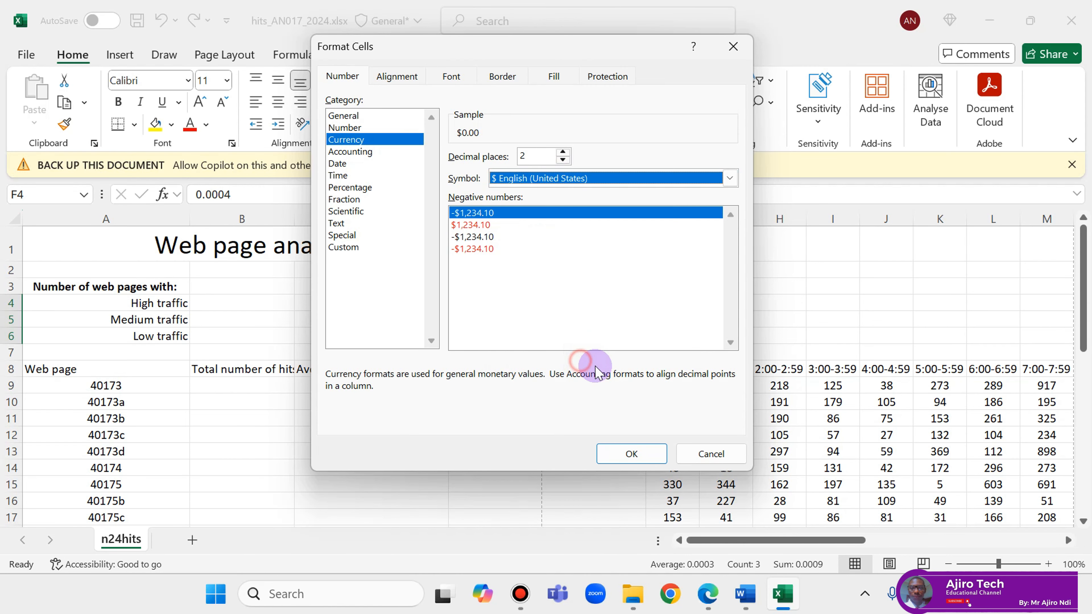
{"action": "left_click", "coordinate": [708, 594]}
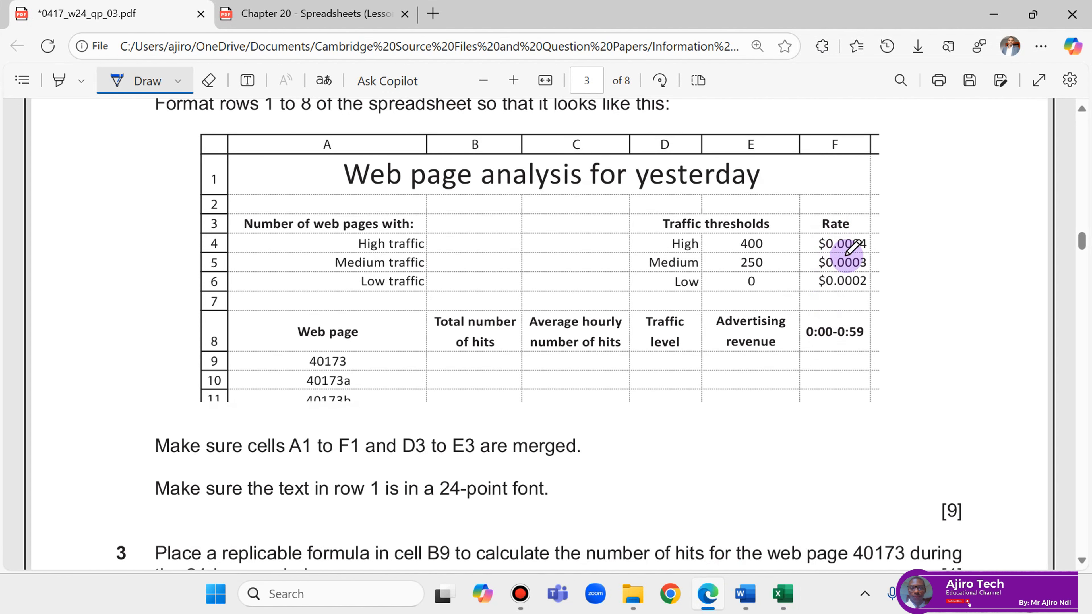
{"action": "left_click", "coordinate": [783, 594]}
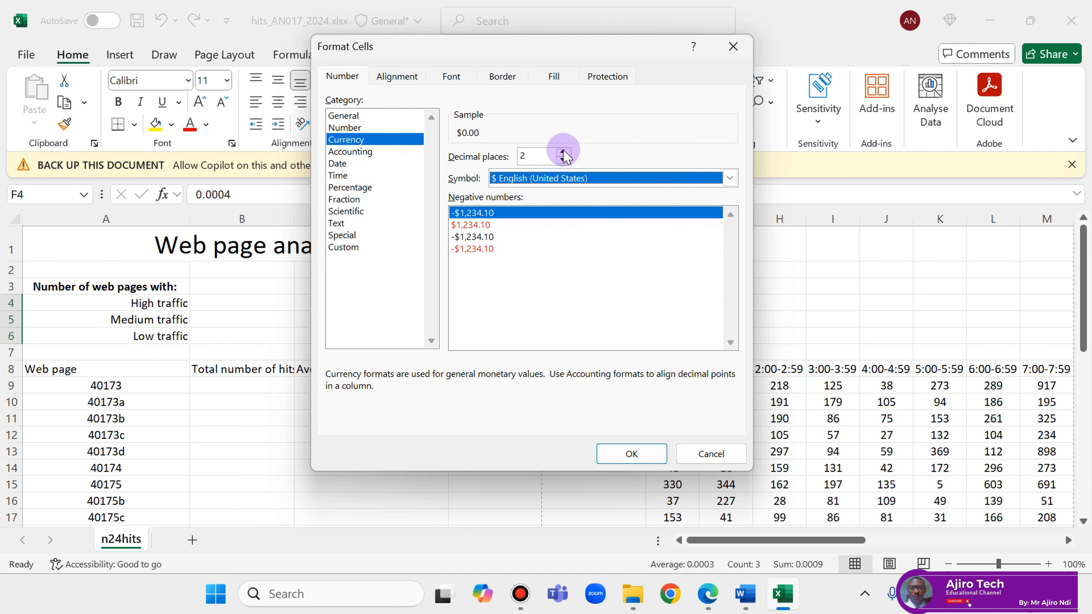
{"action": "left_click", "coordinate": [563, 152]}
{"action": "left_click", "coordinate": [563, 152]}
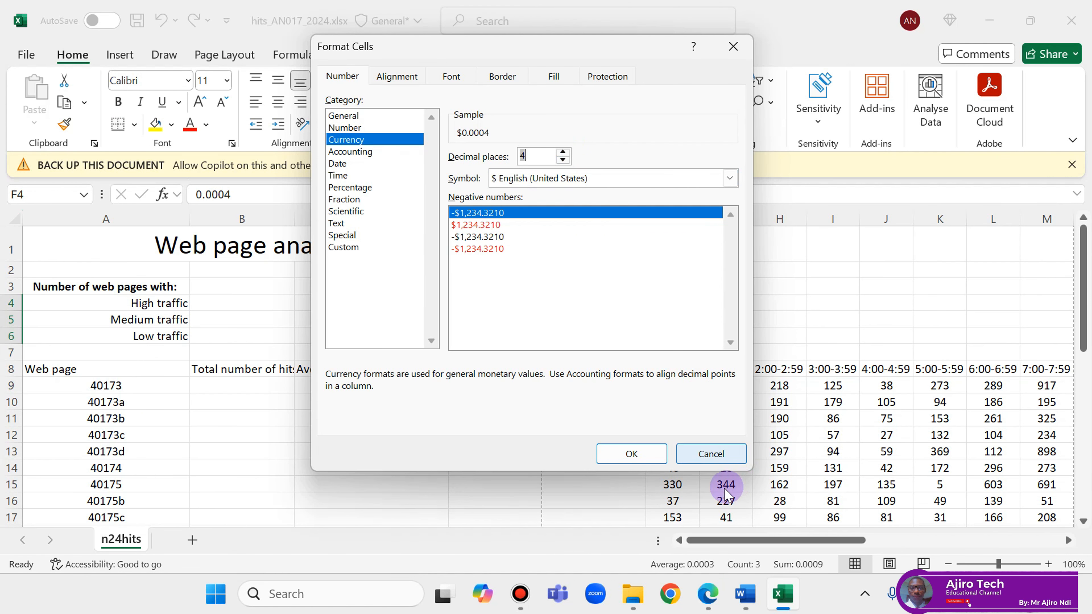
{"action": "left_click", "coordinate": [649, 454]}
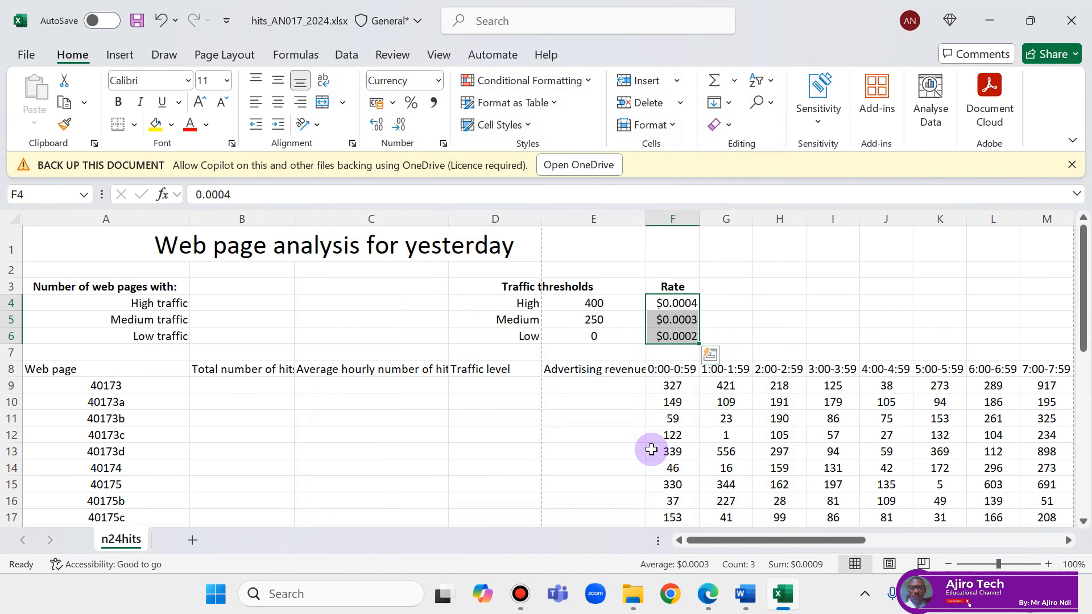
{"action": "left_click", "coordinate": [716, 595]}
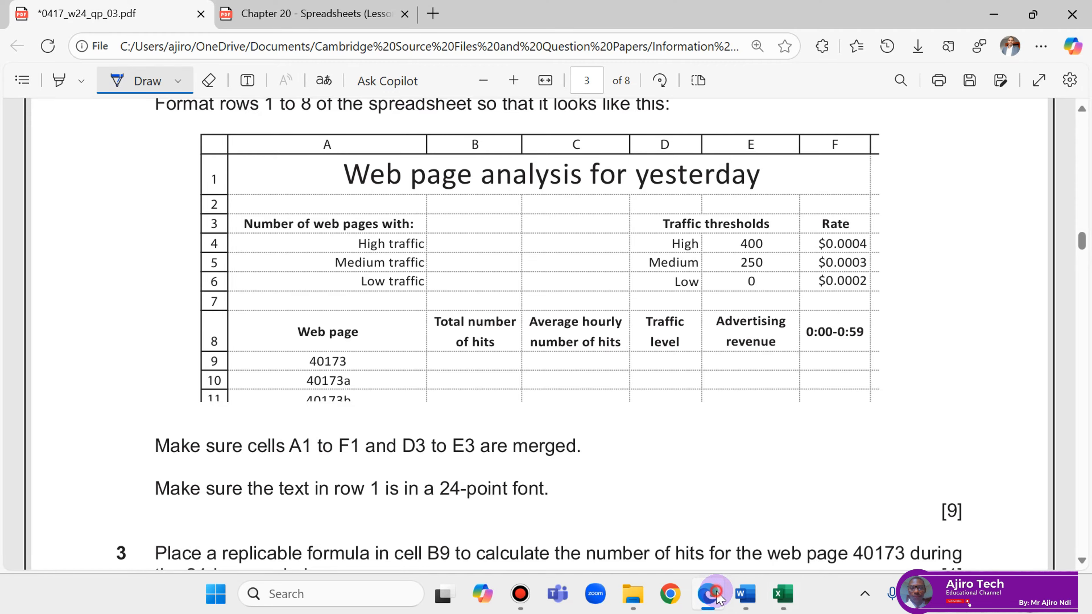
{"action": "left_click", "coordinate": [716, 595]}
{"action": "left_click", "coordinate": [717, 597]}
{"action": "left_click", "coordinate": [718, 596]}
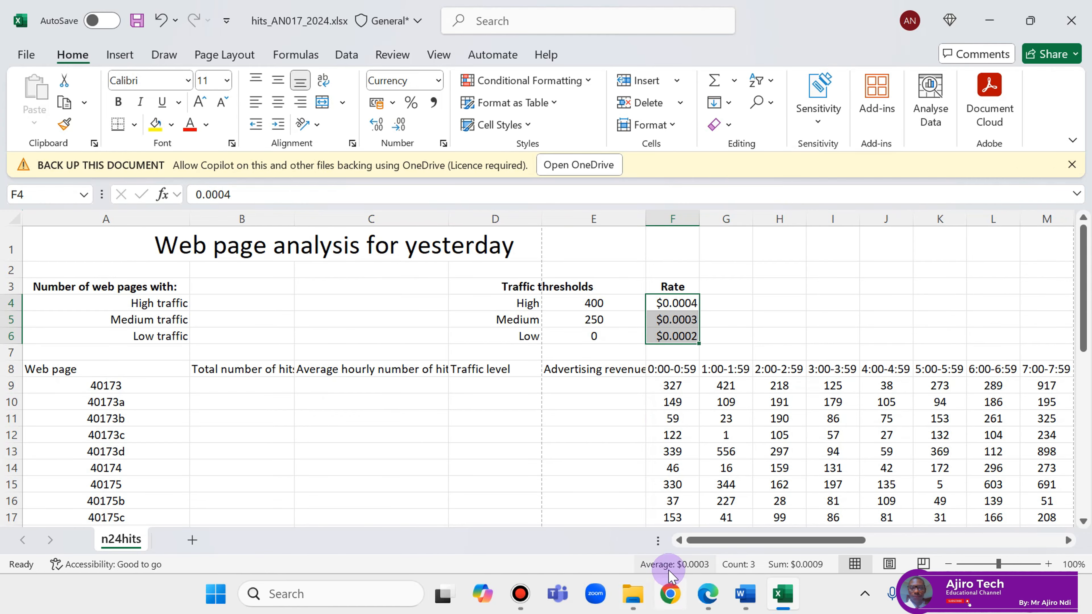
Make the Web page heading in A8 centred and bold
{"action": "left_click", "coordinate": [698, 602]}
{"action": "left_click", "coordinate": [699, 605]}
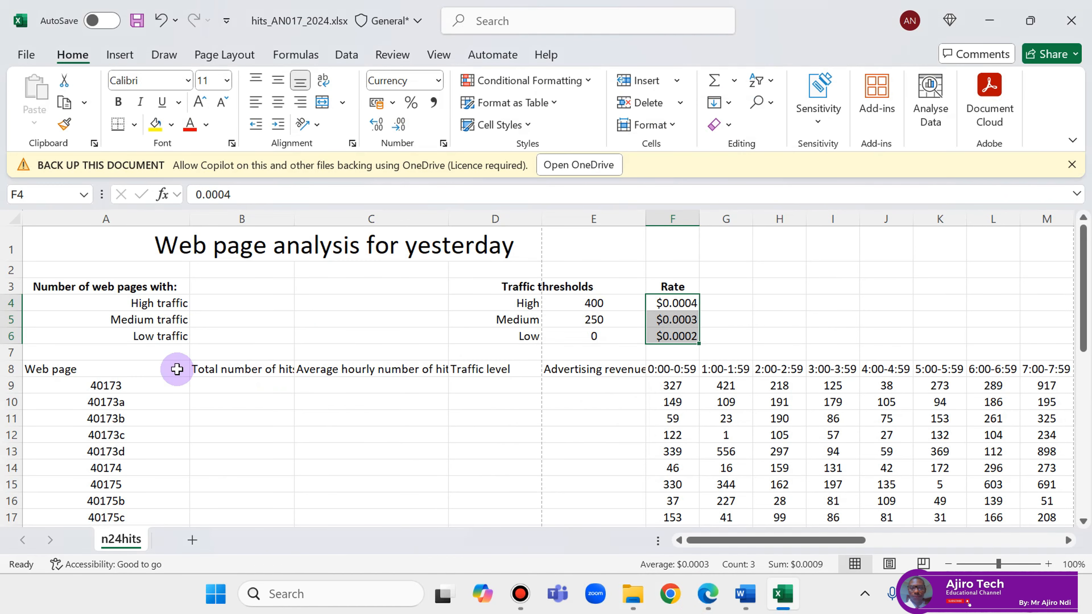
{"action": "left_click", "coordinate": [73, 370]}
{"action": "left_click", "coordinate": [280, 103]}
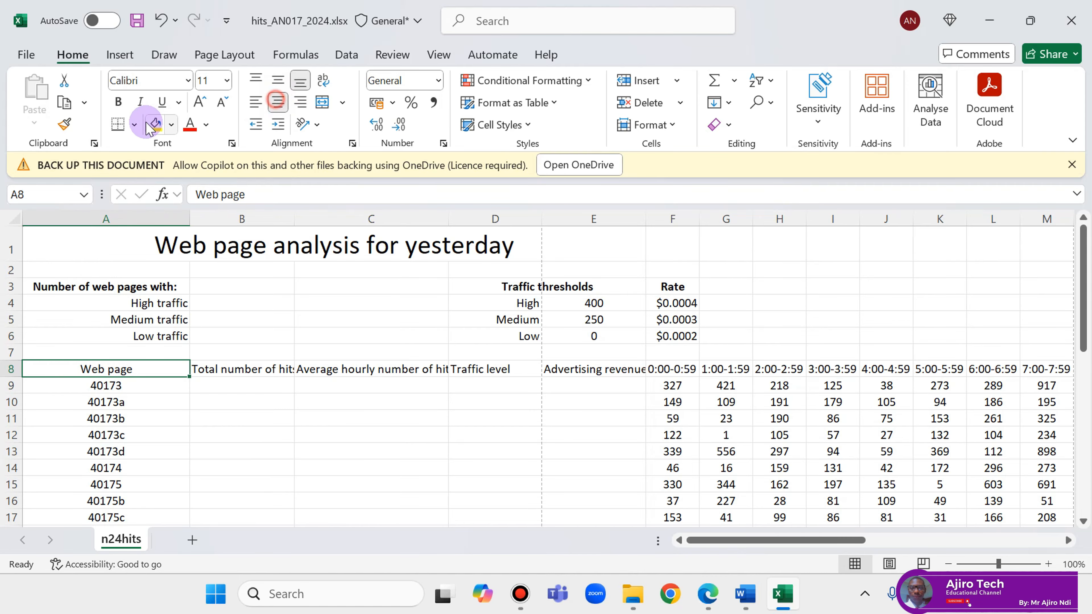
{"action": "left_click", "coordinate": [118, 102]}
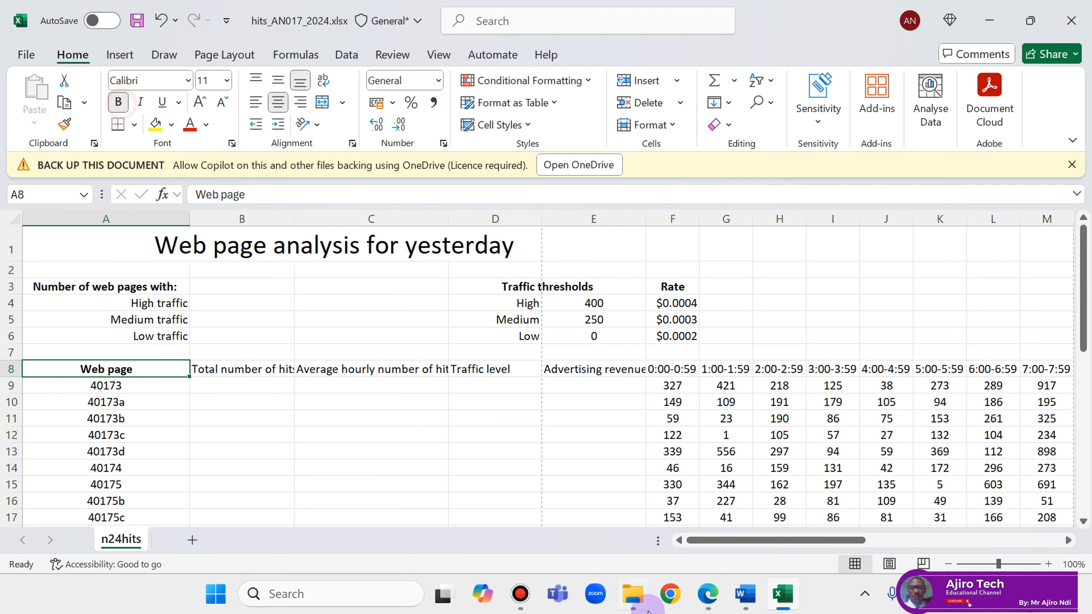
{"action": "left_click", "coordinate": [700, 595]}
{"action": "left_click", "coordinate": [700, 595]}
Wrap, centre and bold the 'Total number of hits' heading in B8
{"action": "left_click", "coordinate": [271, 369]}
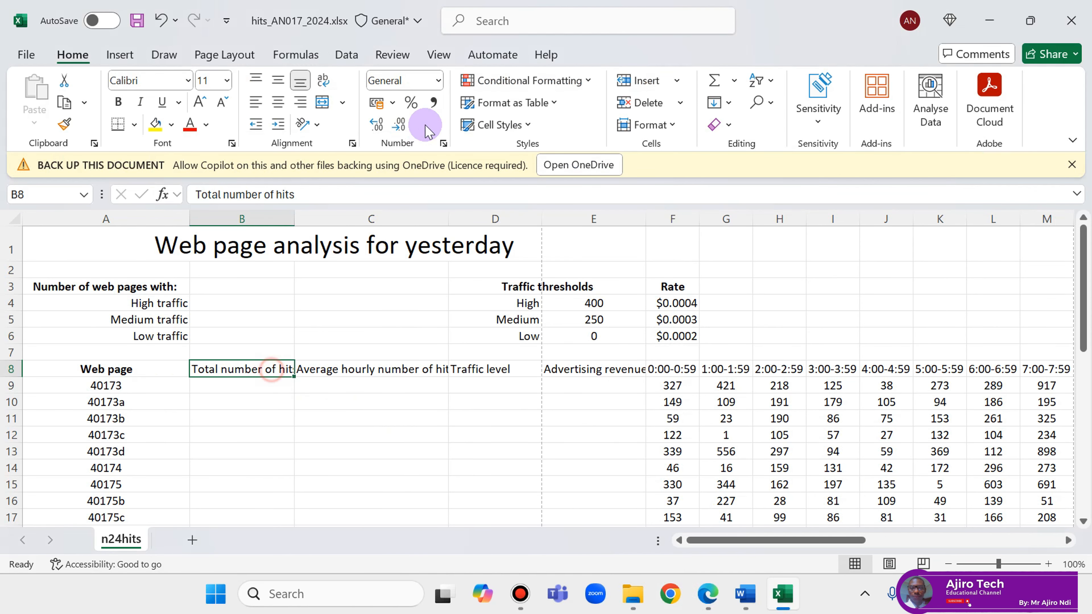
{"action": "left_click", "coordinate": [329, 85]}
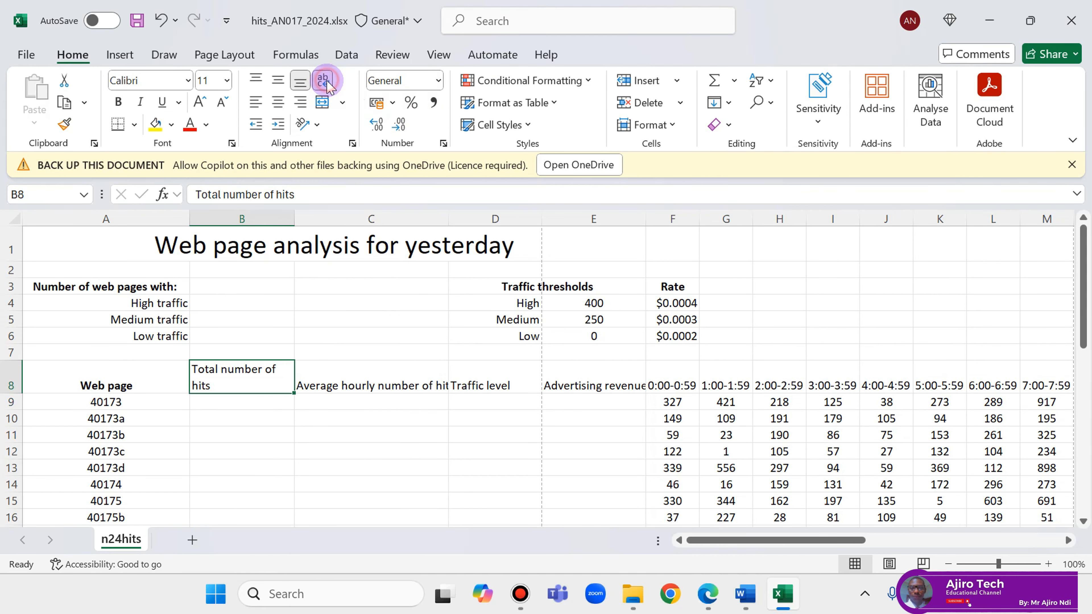
{"action": "left_click", "coordinate": [278, 102]}
{"action": "left_click", "coordinate": [118, 102]}
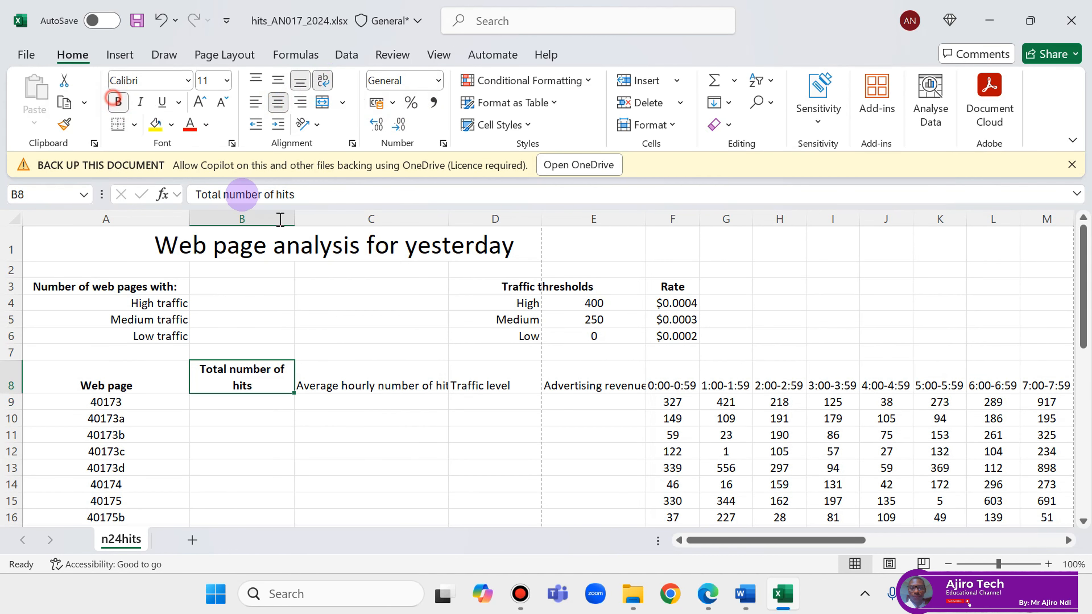
{"action": "left_click", "coordinate": [708, 595]}
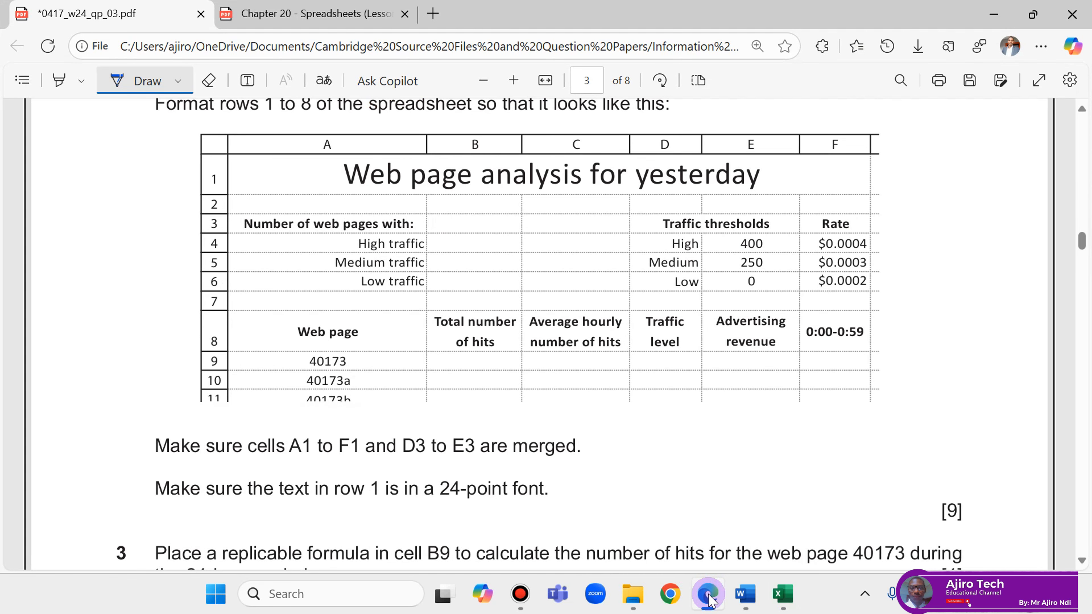
{"action": "left_click", "coordinate": [708, 595]}
Centre, bold and wrap the 'Average hourly number of hits' heading in C8
{"action": "left_click", "coordinate": [403, 385]}
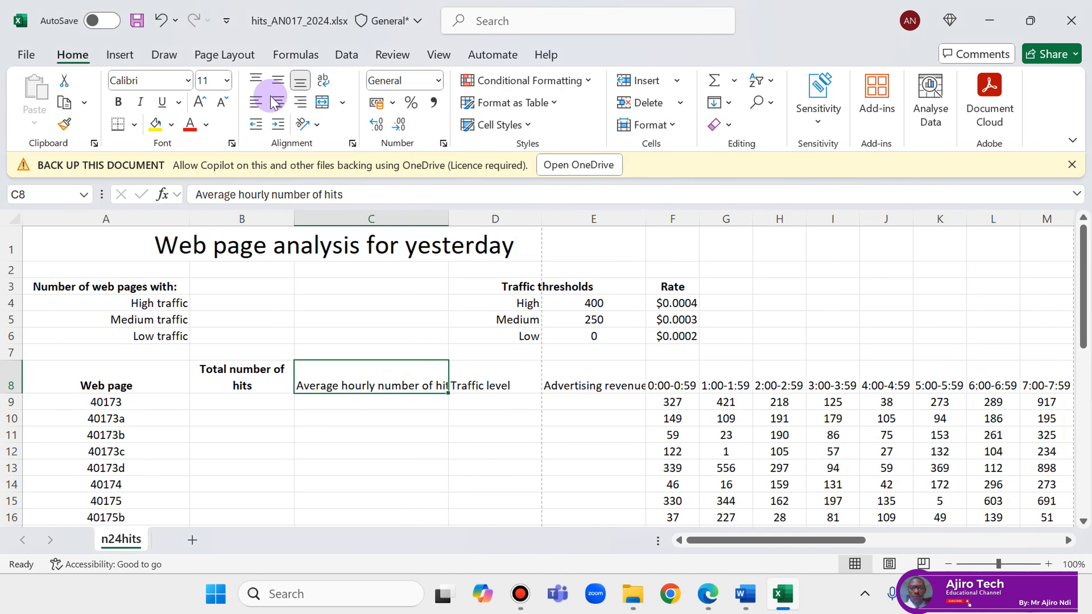
{"action": "left_click", "coordinate": [278, 103]}
{"action": "left_click", "coordinate": [118, 101]}
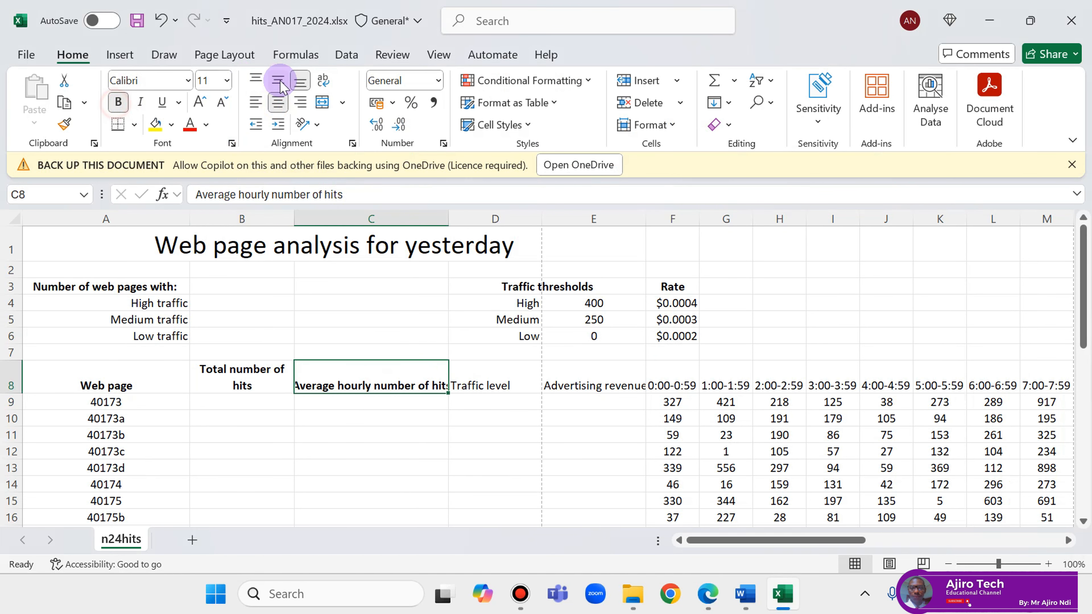
{"action": "left_click", "coordinate": [323, 81]}
{"action": "left_click", "coordinate": [708, 595]}
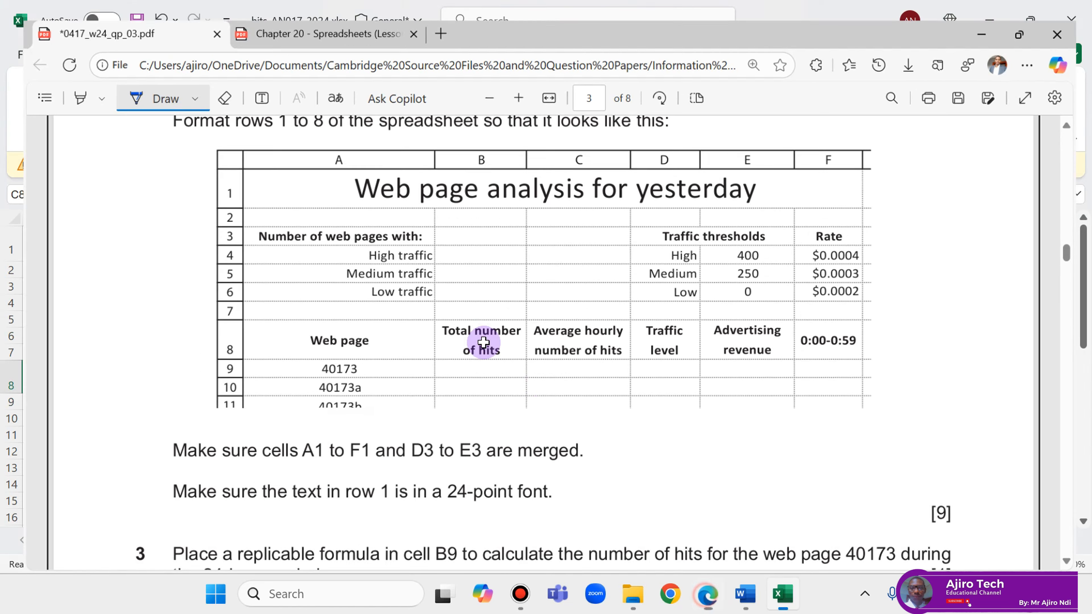
{"action": "key", "text": "alt+Tab"}
Select all of row 8 and centre every heading horizontally
{"action": "left_click", "coordinate": [471, 369]}
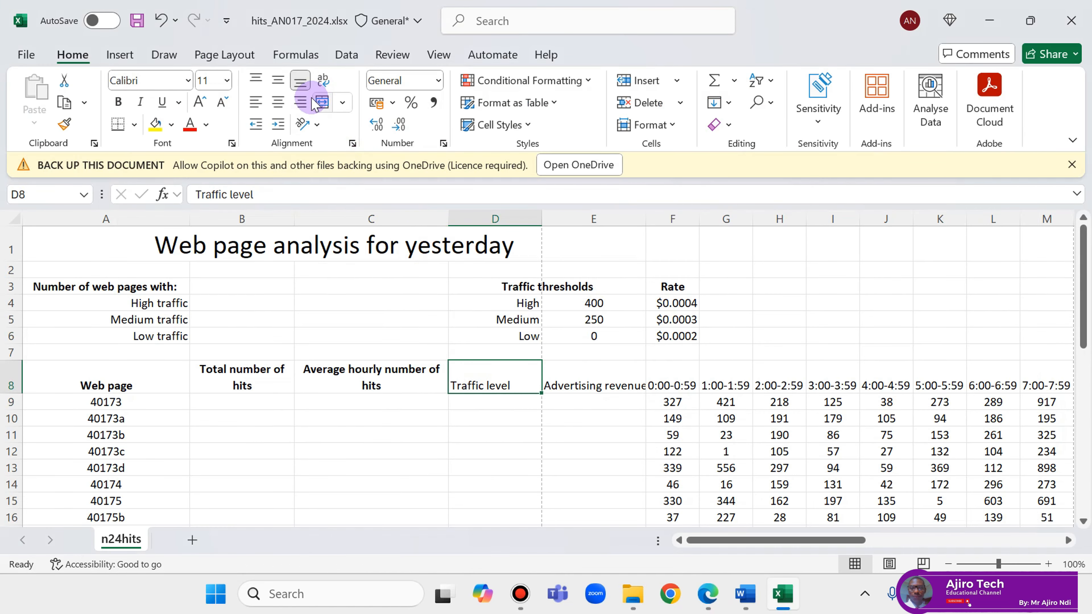
{"action": "left_click", "coordinate": [11, 379]}
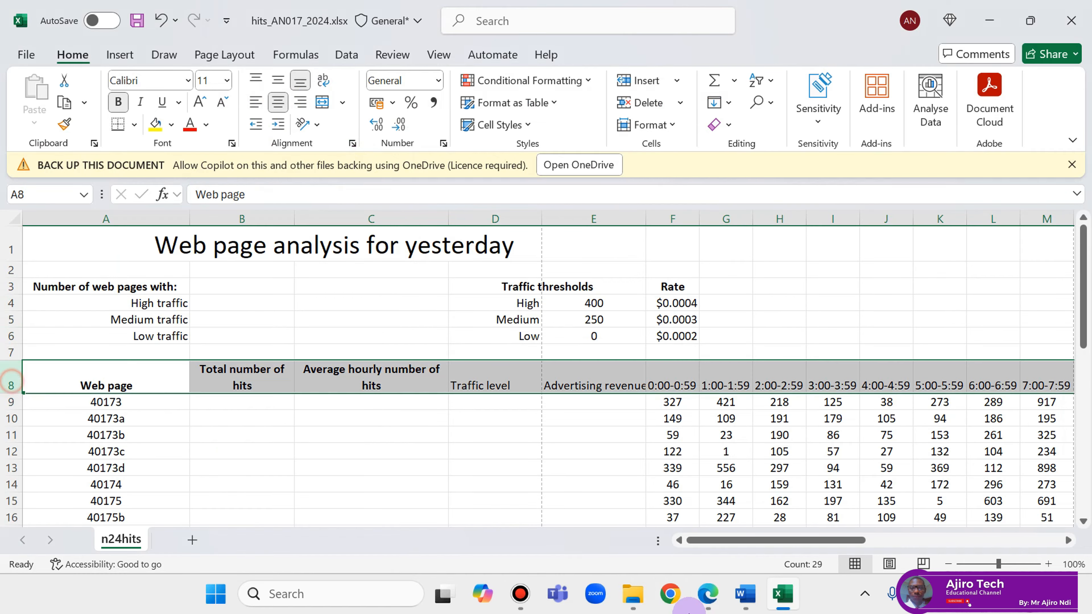
{"action": "left_click", "coordinate": [708, 596]}
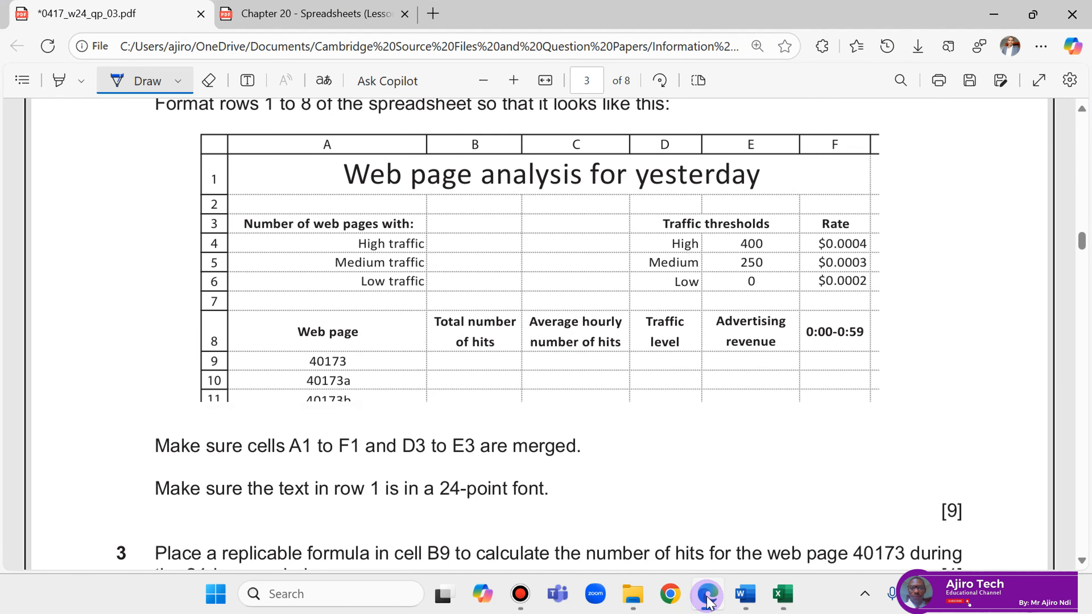
{"action": "left_click", "coordinate": [708, 596]}
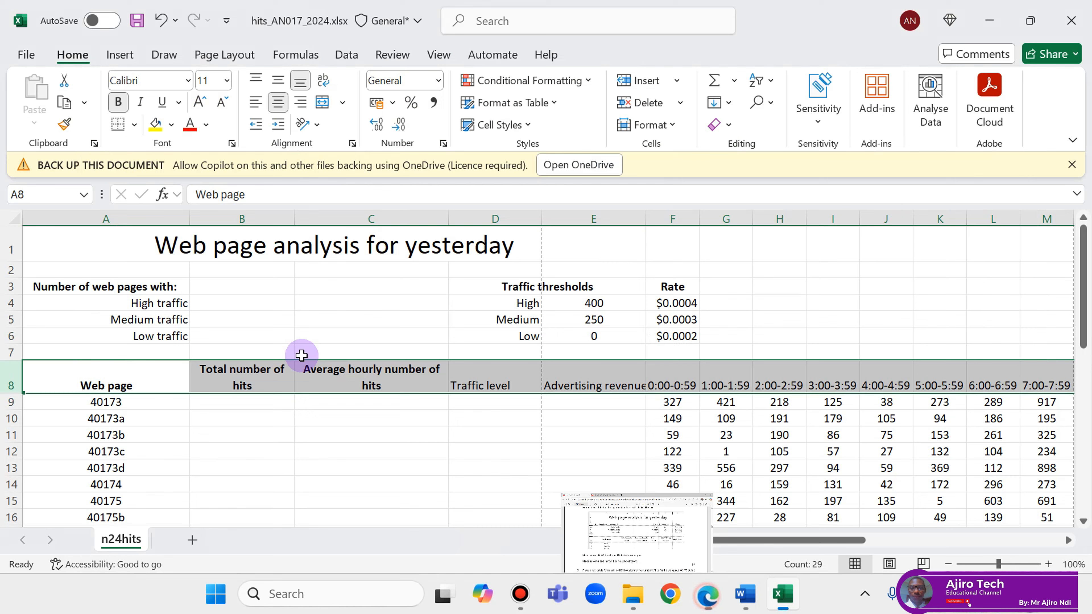
{"action": "left_click", "coordinate": [277, 103]}
{"action": "left_click", "coordinate": [278, 104]}
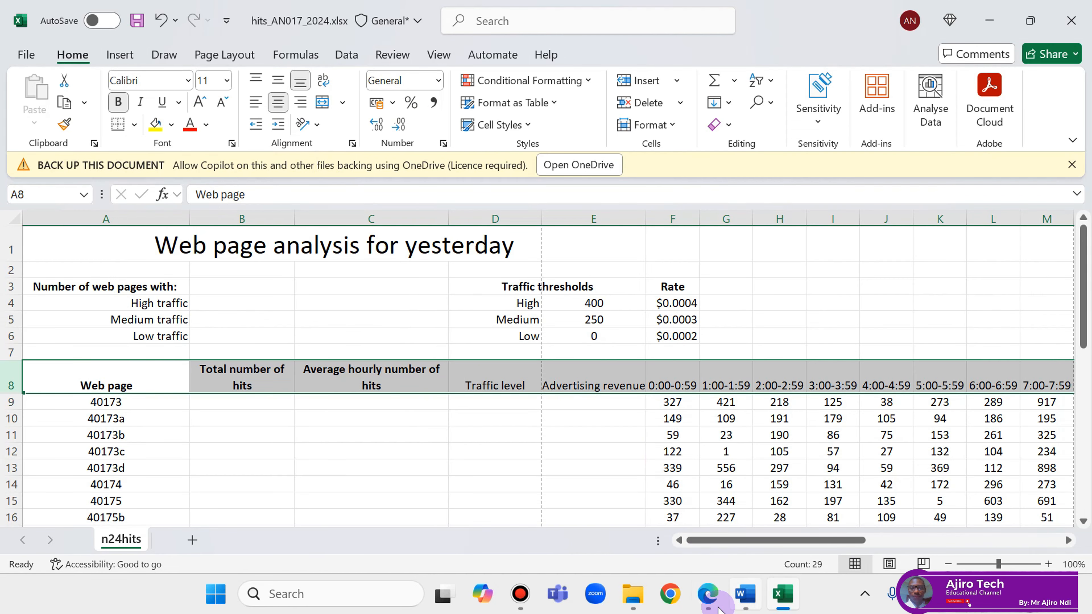
{"action": "left_click", "coordinate": [707, 600]}
{"action": "left_click", "coordinate": [709, 605]}
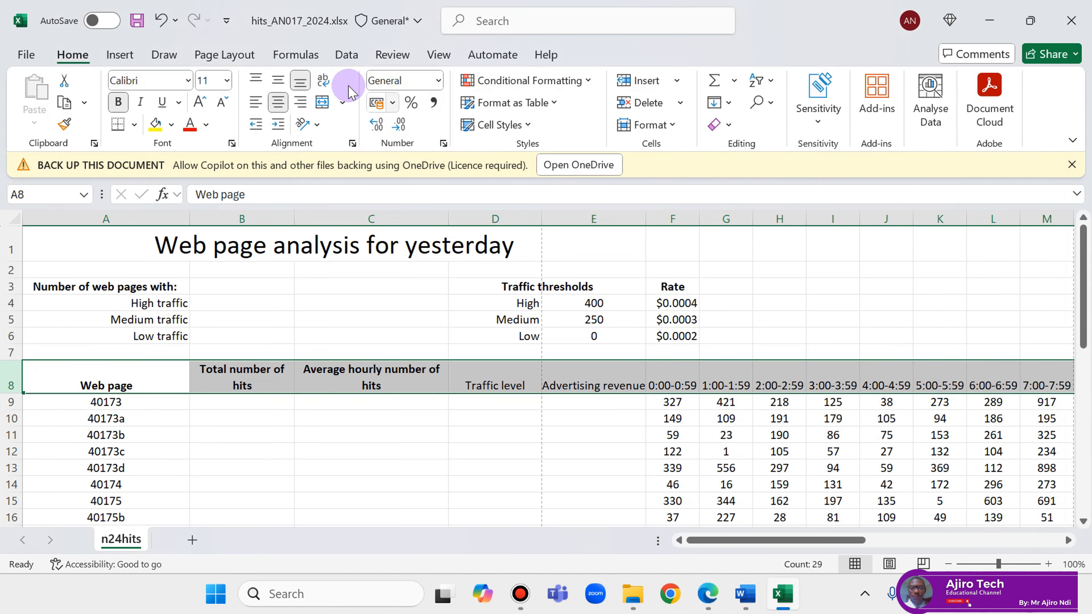
Middle-align the row 8 headings vertically and wrap their text
{"action": "left_click", "coordinate": [277, 80]}
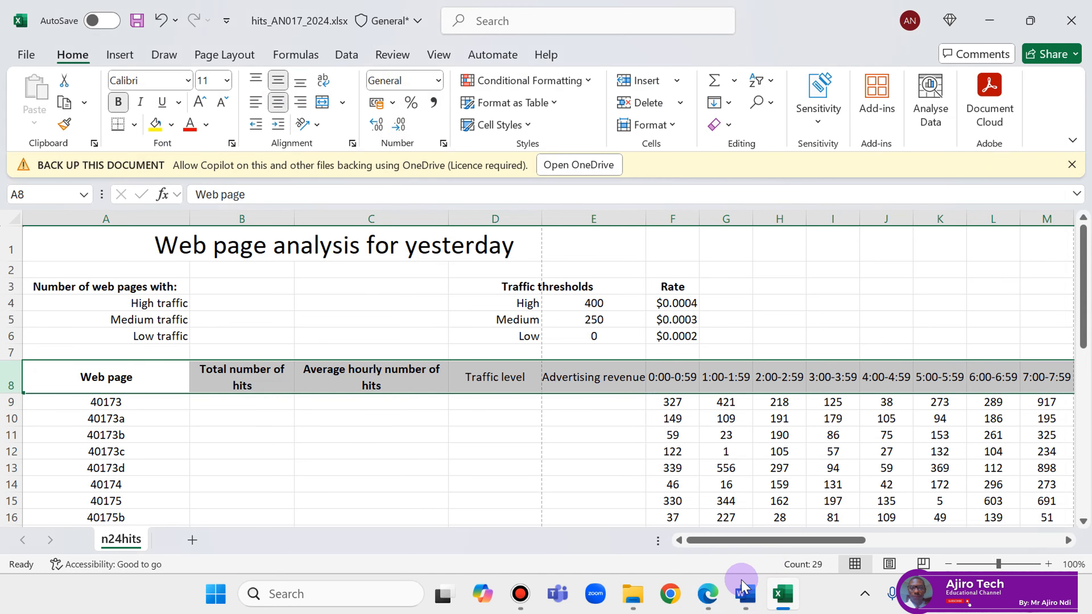
{"action": "left_click", "coordinate": [708, 600]}
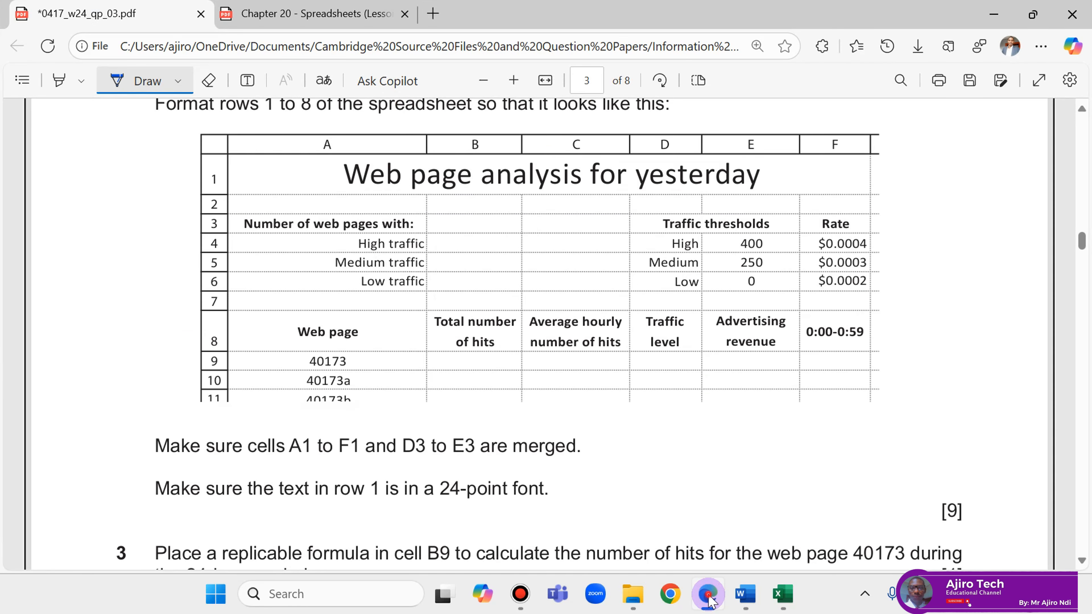
{"action": "left_click", "coordinate": [709, 600]}
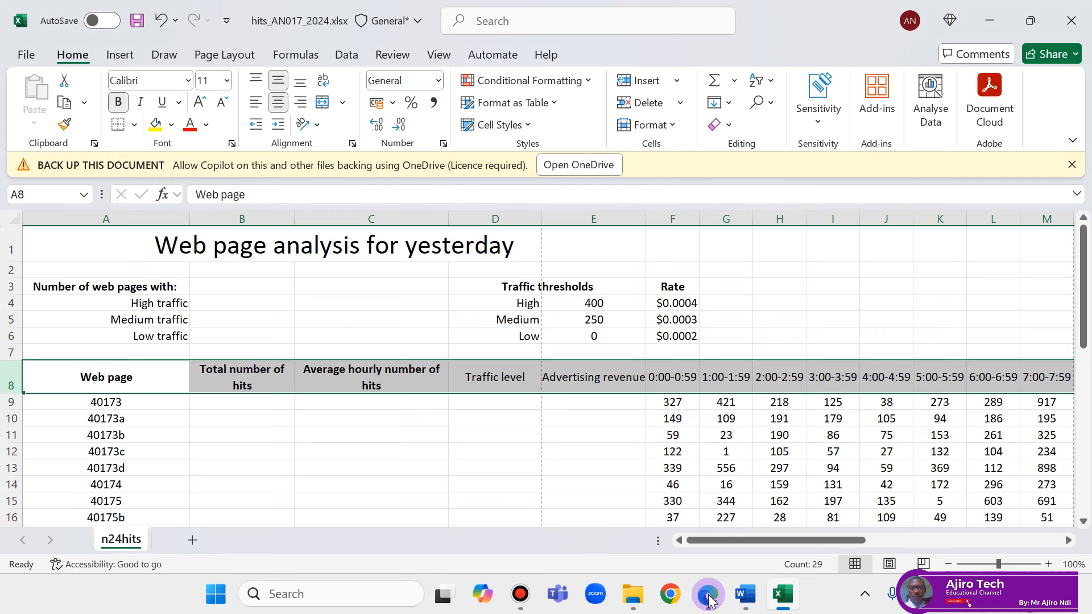
{"action": "left_click", "coordinate": [323, 81]}
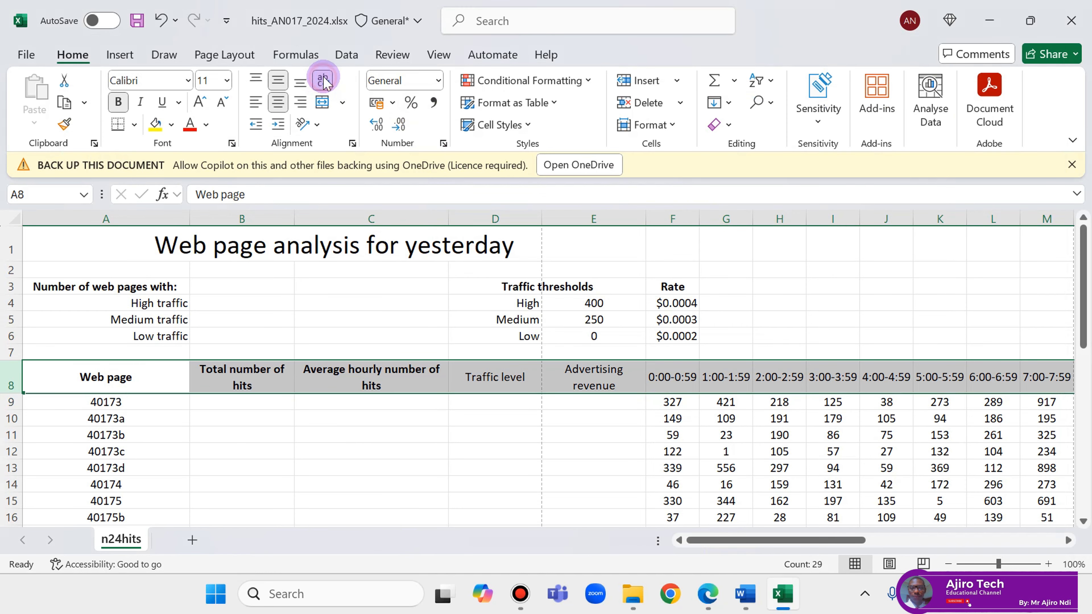
{"action": "left_click", "coordinate": [713, 599]}
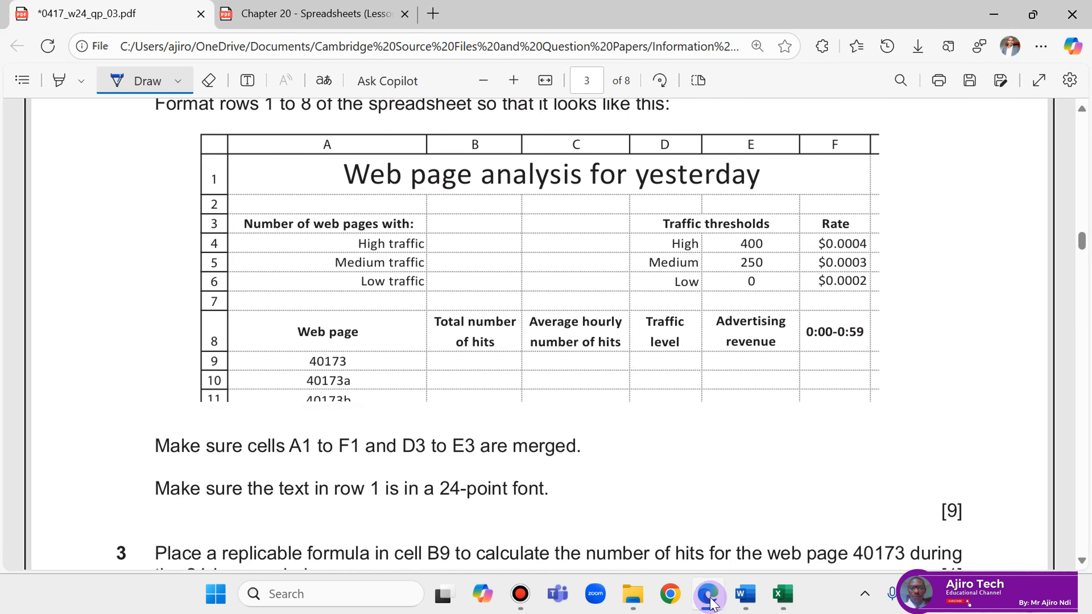
{"action": "left_click", "coordinate": [708, 600]}
Make all the row 8 headings bold
{"action": "left_click", "coordinate": [708, 601]}
{"action": "left_click", "coordinate": [712, 602]}
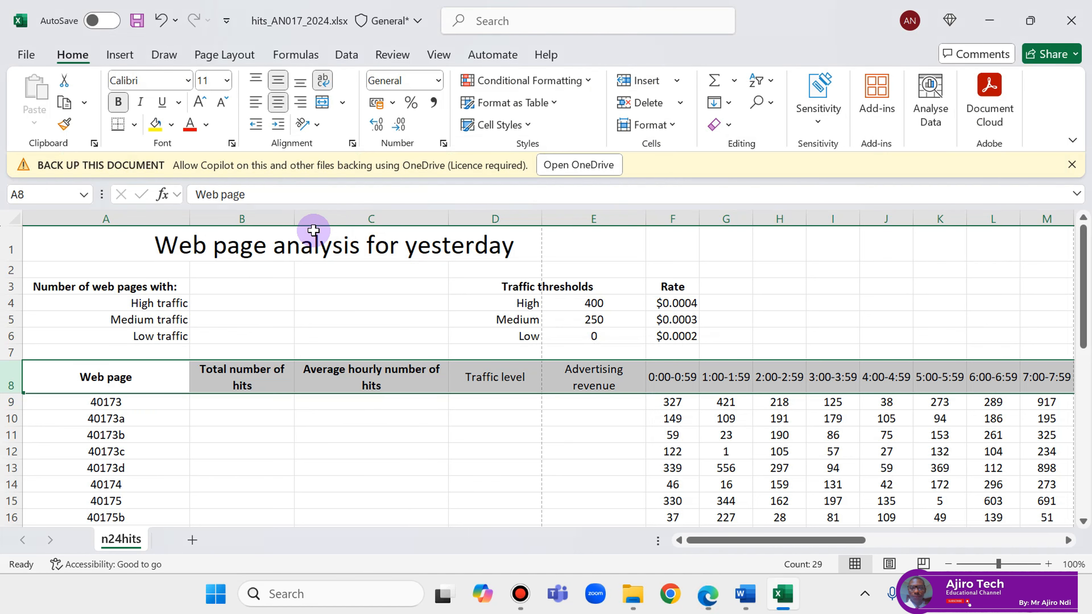
{"action": "left_click", "coordinate": [122, 102]}
{"action": "left_click", "coordinate": [122, 102]}
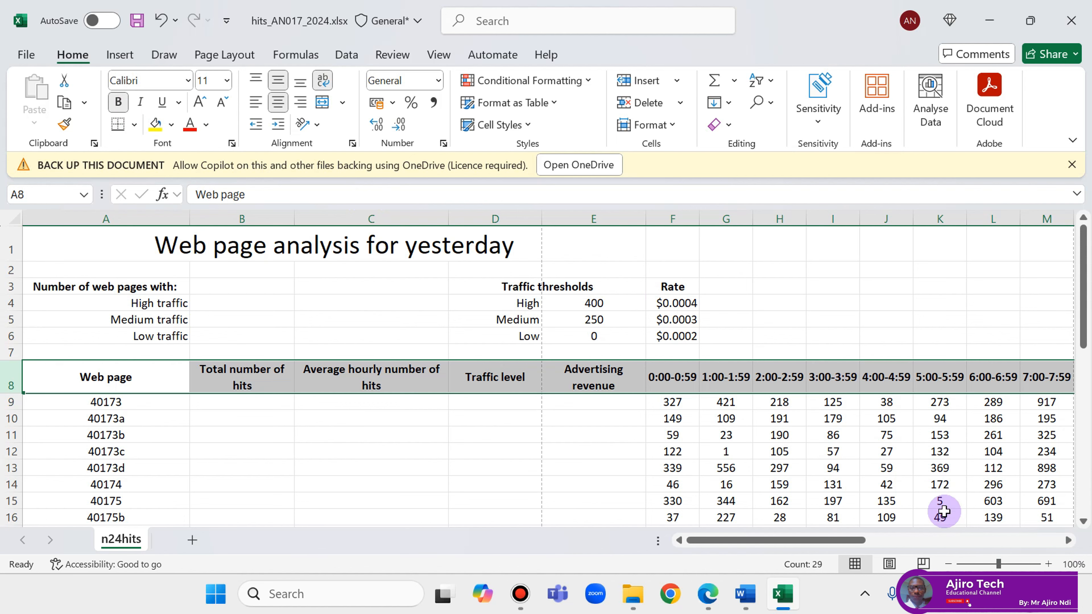
{"action": "left_click", "coordinate": [707, 600]}
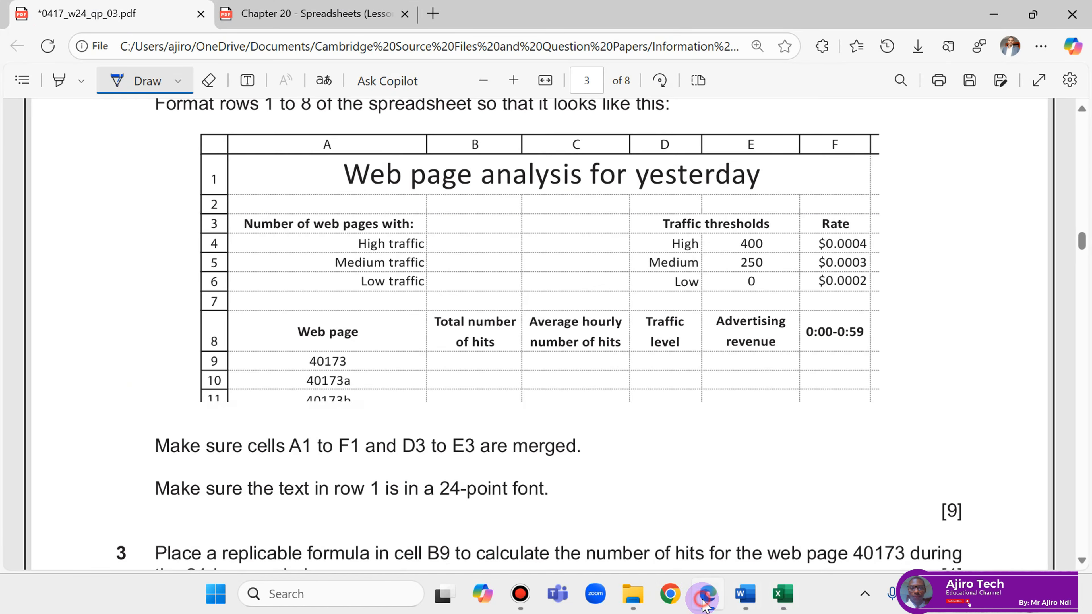
{"action": "left_click", "coordinate": [705, 602]}
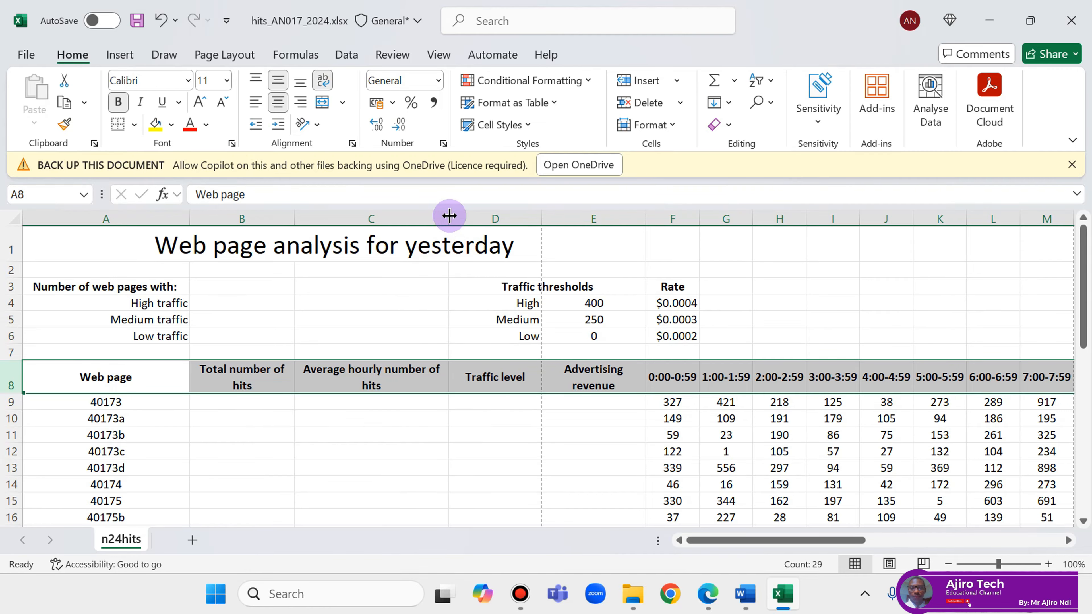
Narrow columns C, B and D so their row 8 headings, including 'Traffic level', wrap onto two lines
{"action": "left_click_drag", "start_coordinate": [449, 215], "coordinate": [402, 221]}
{"action": "left_click", "coordinate": [499, 468]}
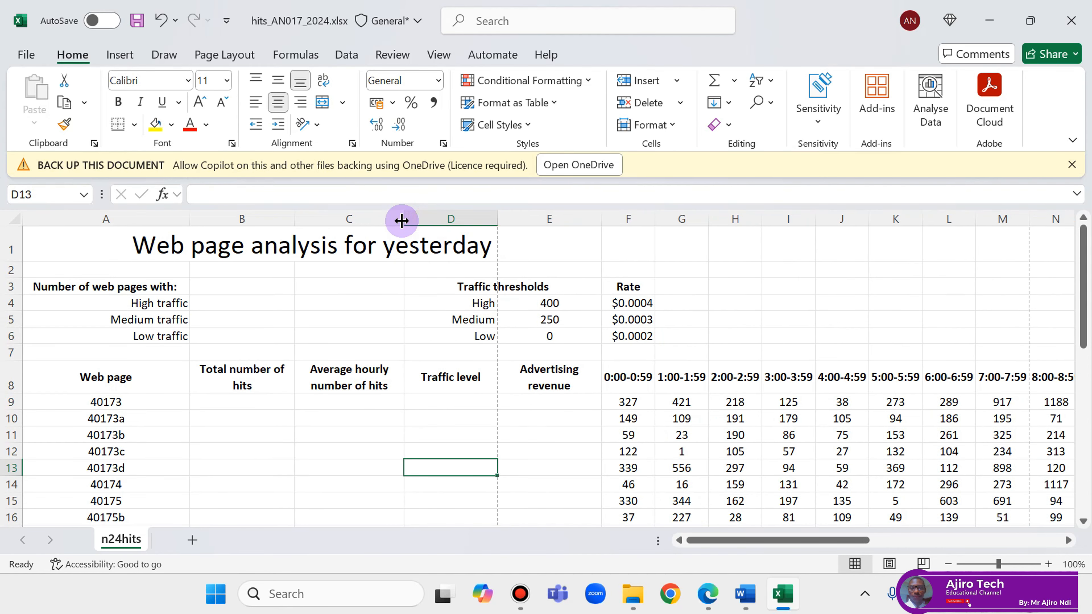
{"action": "left_click", "coordinate": [708, 594]}
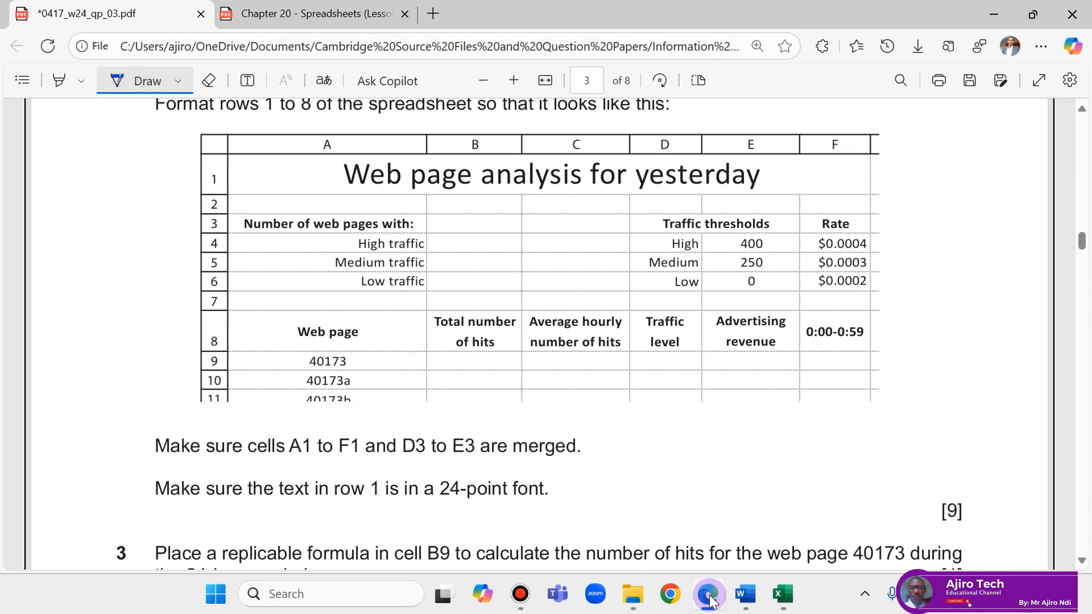
{"action": "left_click", "coordinate": [709, 596]}
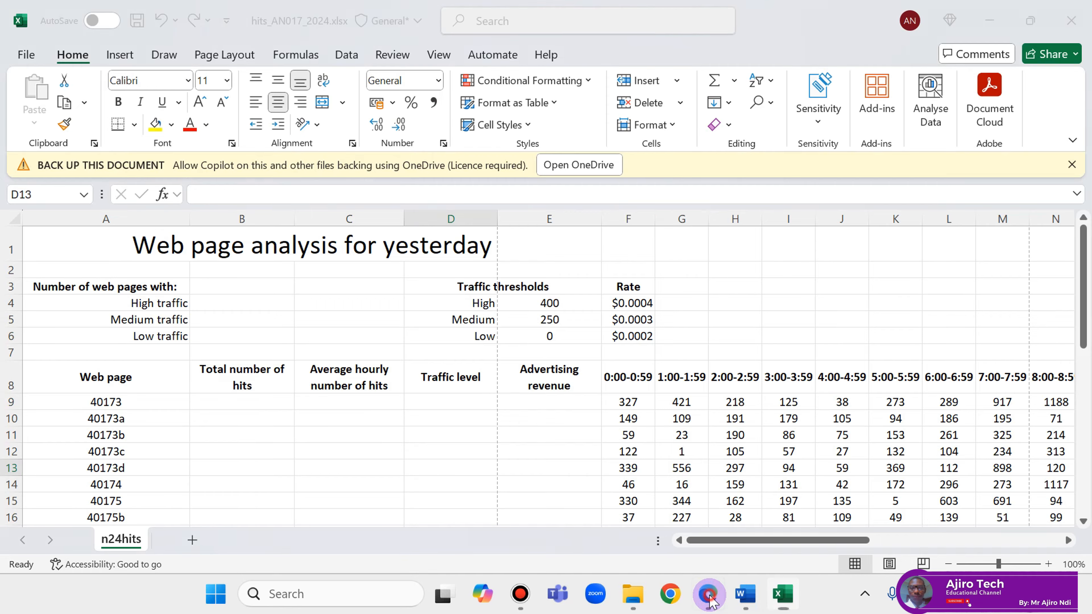
{"action": "left_click", "coordinate": [708, 596]}
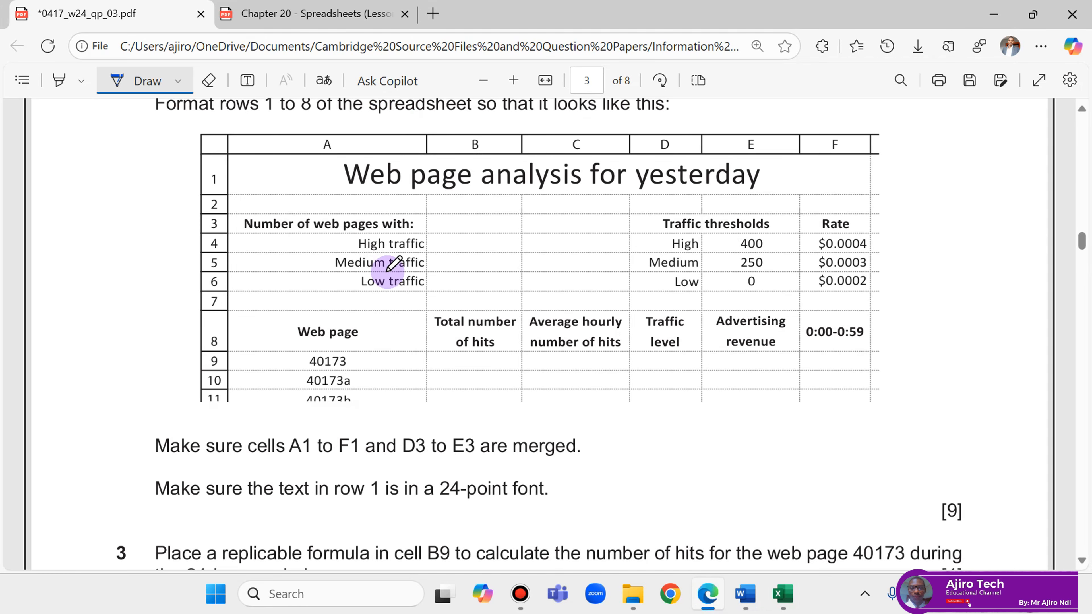
{"action": "left_click", "coordinate": [709, 597]}
{"action": "left_click_drag", "start_coordinate": [295, 224], "coordinate": [270, 222]}
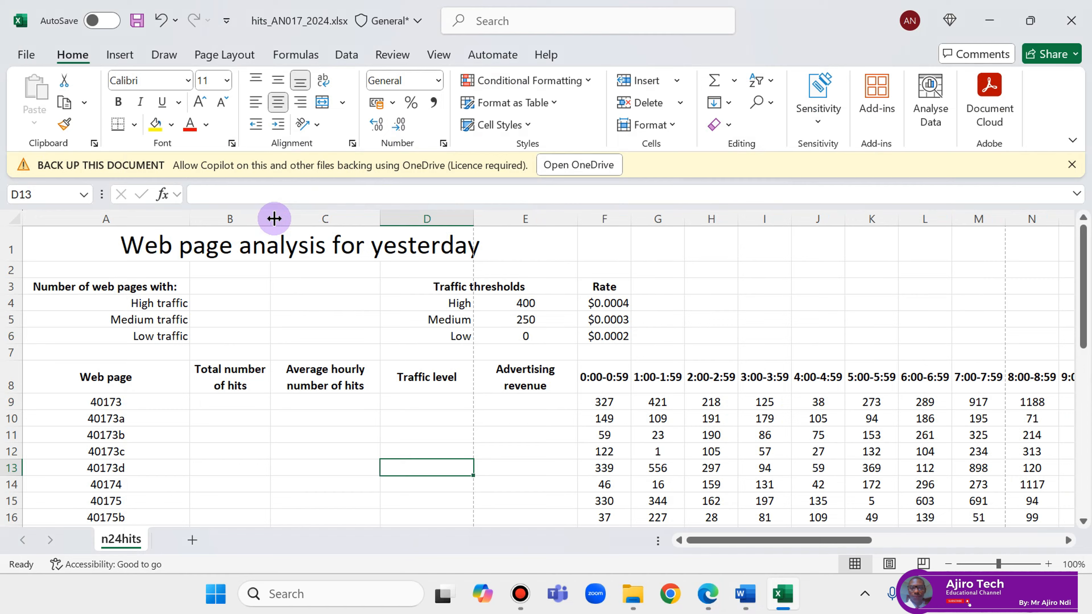
{"action": "left_click", "coordinate": [717, 597]}
{"action": "left_click", "coordinate": [717, 597]}
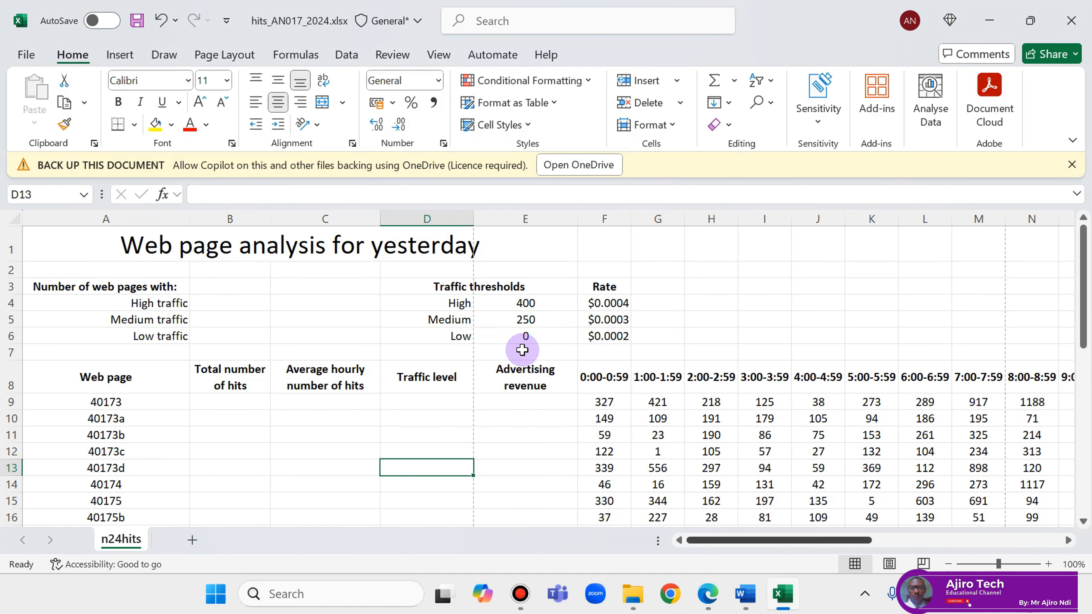
{"action": "left_click_drag", "start_coordinate": [472, 211], "coordinate": [438, 217]}
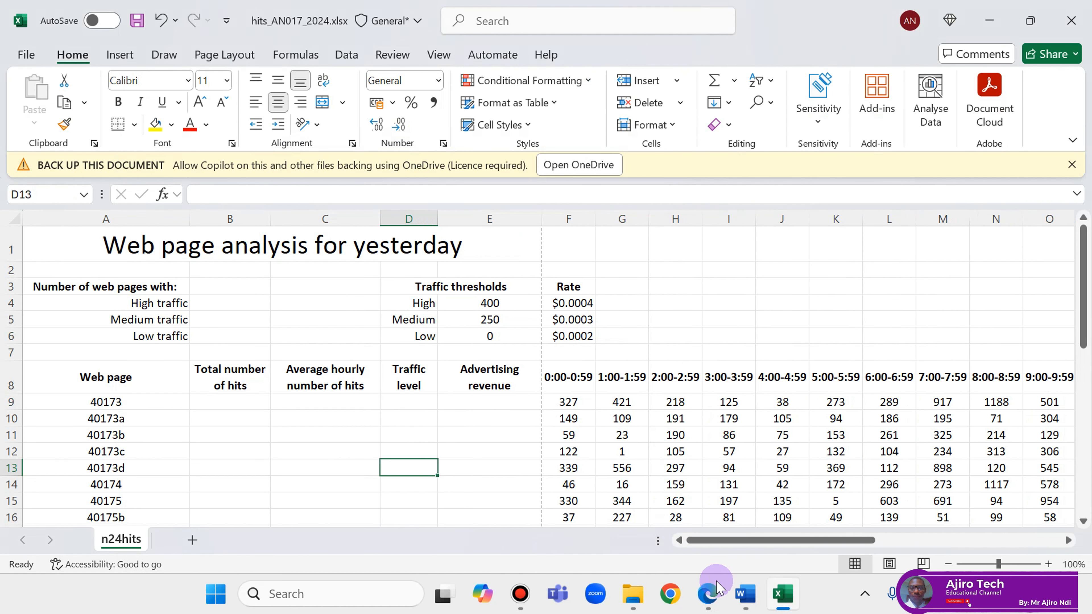
{"action": "left_click", "coordinate": [711, 599]}
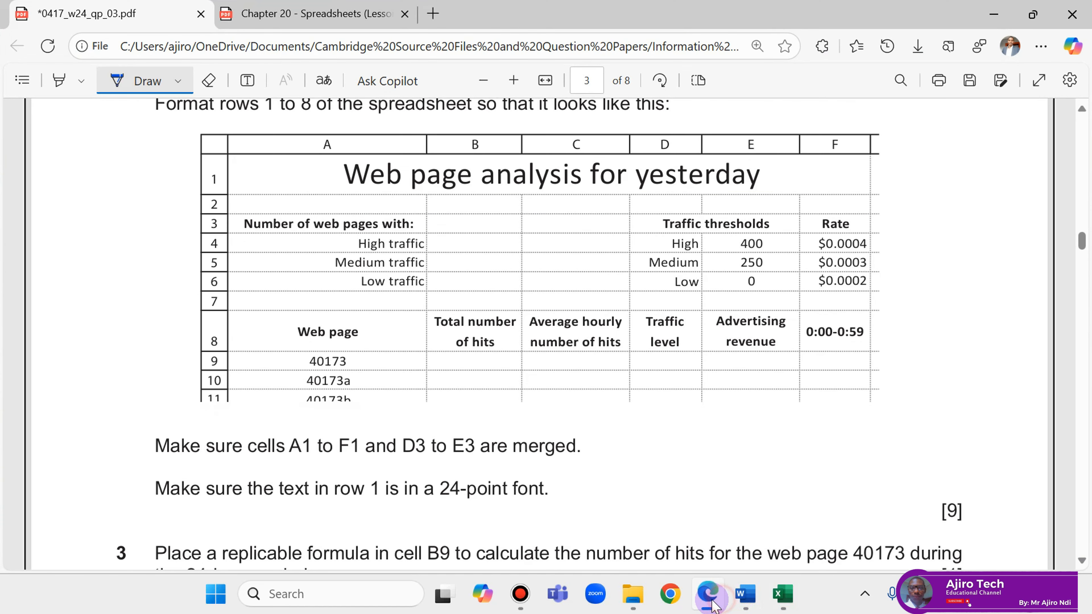
Compare the workbook's rows 1–8 with the exam paper's figure, ending with the paper in front
{"action": "left_click", "coordinate": [746, 603]}
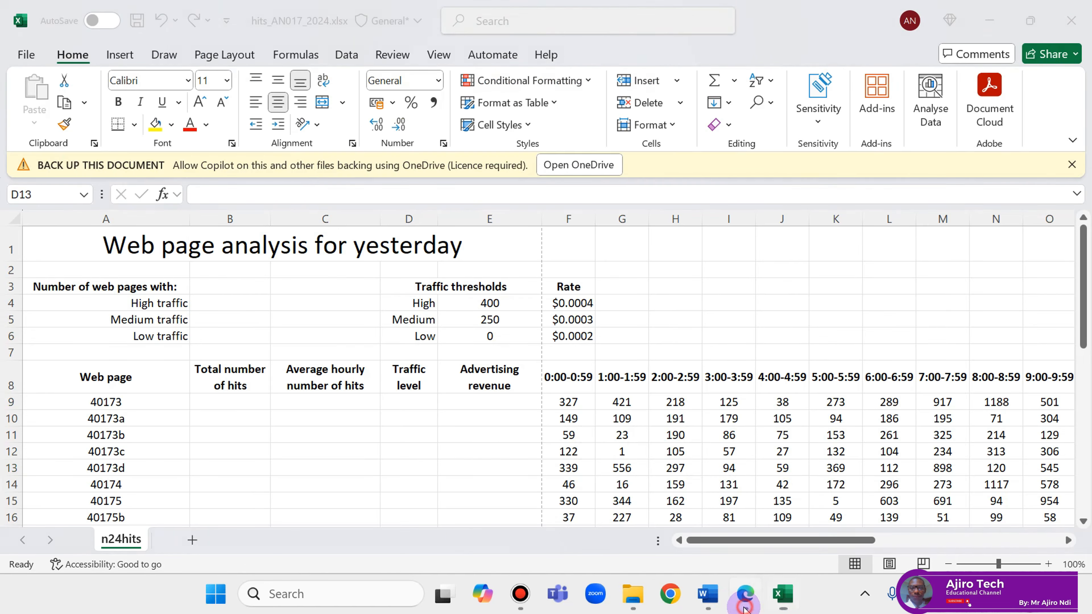
{"action": "left_click", "coordinate": [744, 602]}
{"action": "left_click", "coordinate": [744, 609]}
{"action": "left_click", "coordinate": [745, 609]}
{"action": "left_click", "coordinate": [744, 610]}
{"action": "left_click", "coordinate": [744, 610]}
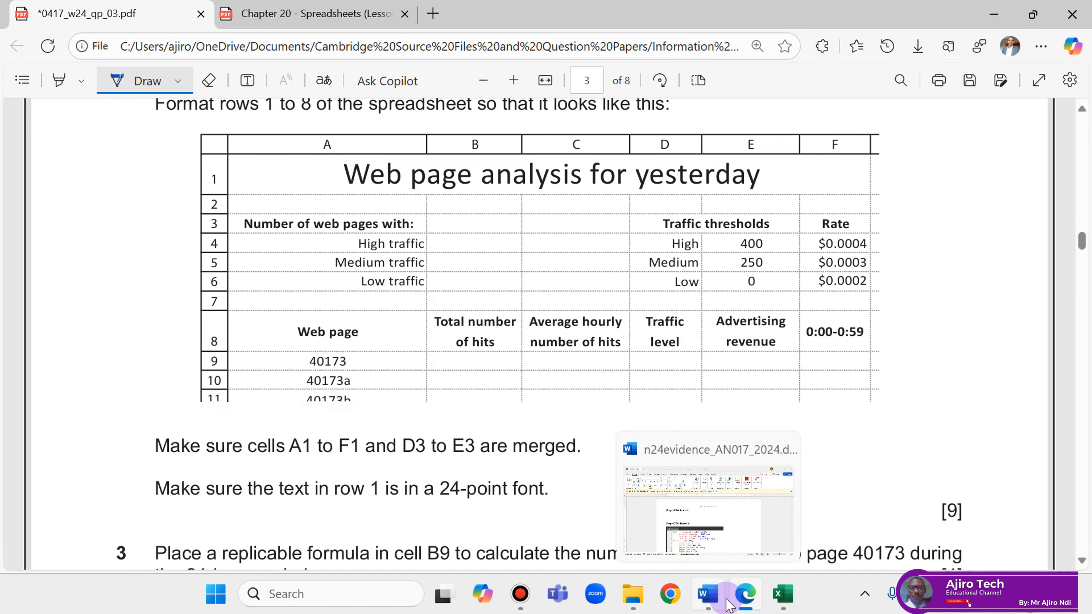
{"action": "left_click", "coordinate": [747, 608]}
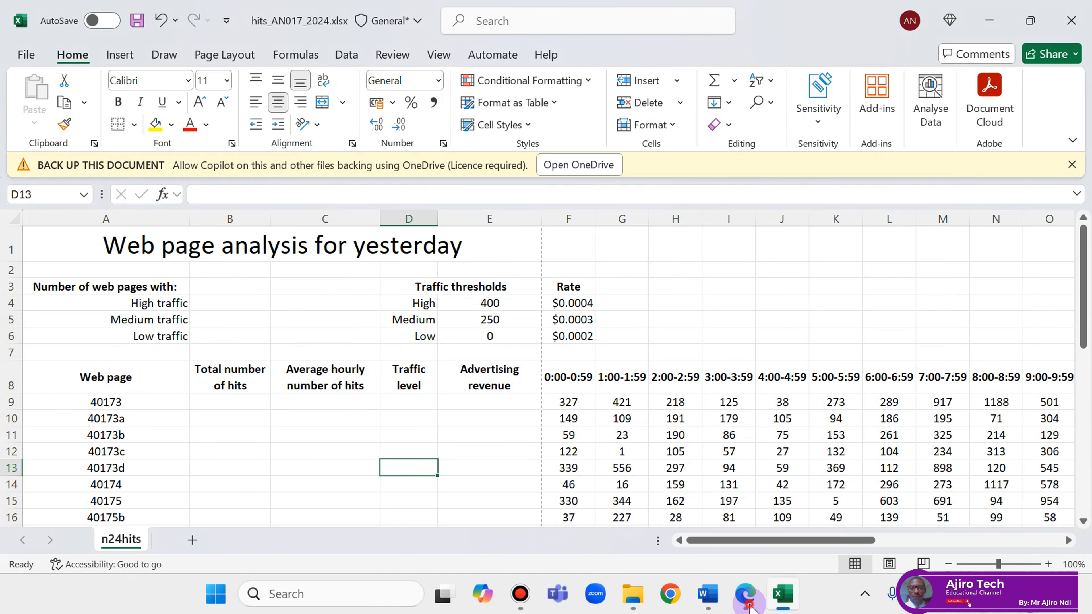
{"action": "left_click", "coordinate": [748, 607]}
{"action": "left_click", "coordinate": [748, 606]}
{"action": "left_click", "coordinate": [748, 607]}
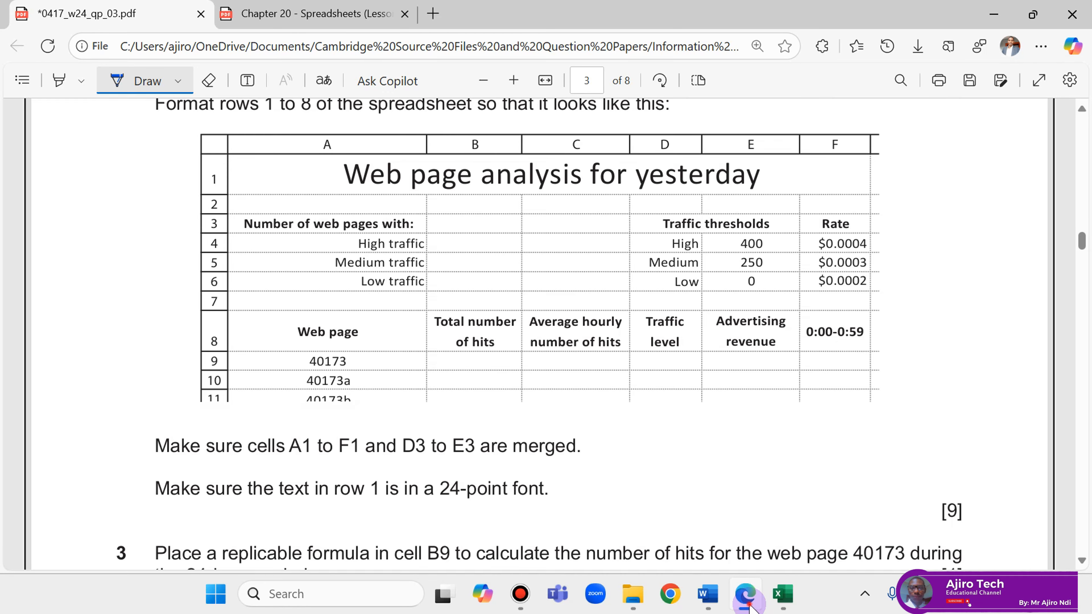
{"action": "left_click", "coordinate": [748, 607]}
{"action": "left_click", "coordinate": [748, 607]}
{"action": "left_click", "coordinate": [748, 607]}
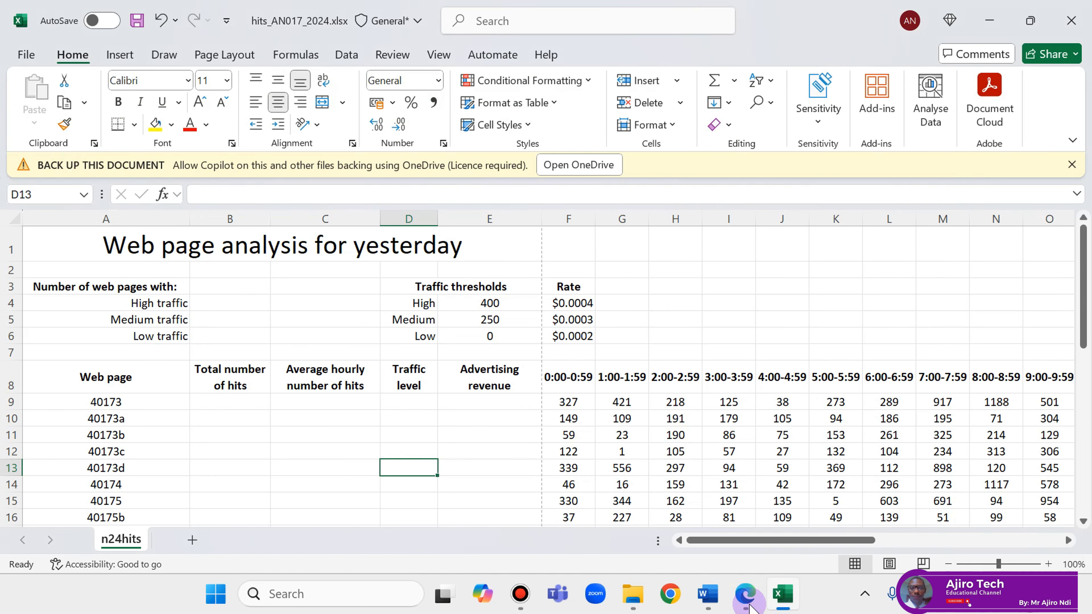
{"action": "left_click", "coordinate": [748, 607]}
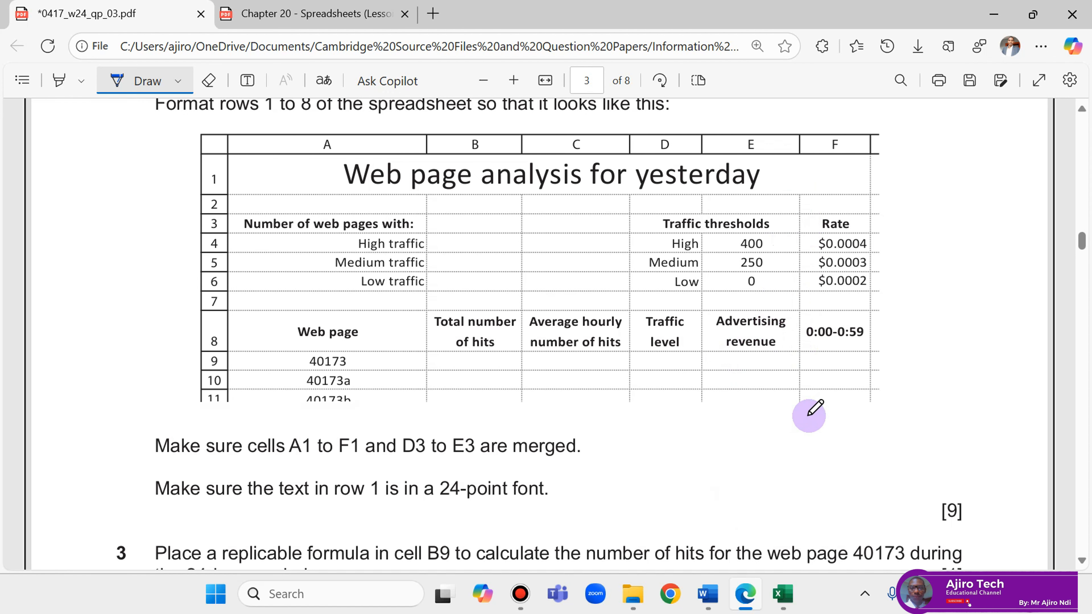
Read questions 3–5 on the B9, C9 and D9 formulas, then return to the workbook
{"action": "scroll", "coordinate": [808, 416], "scroll_direction": "down", "scroll_amount": 5}
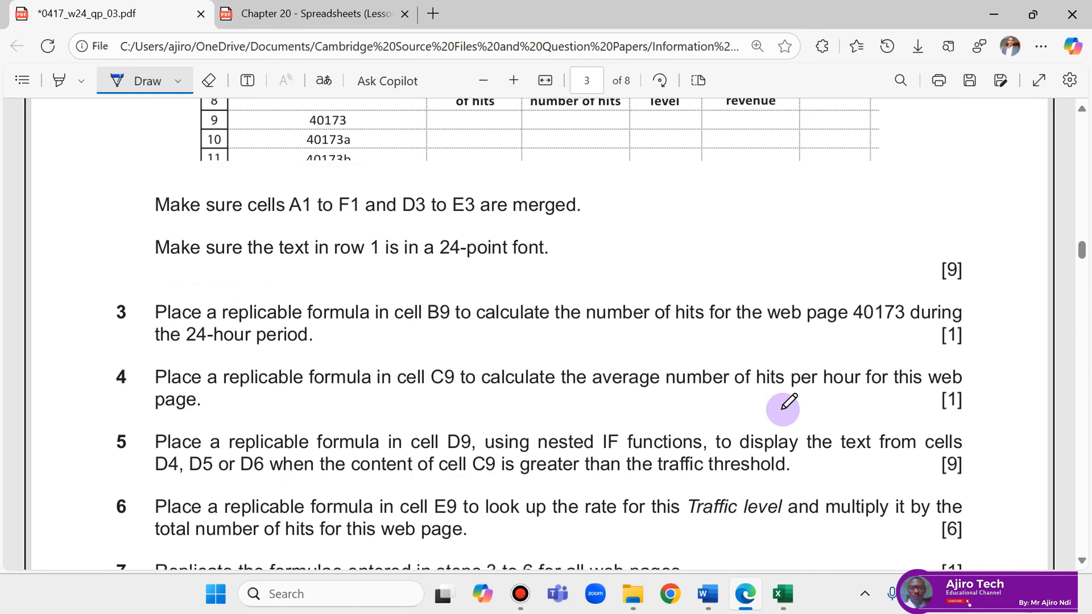
{"action": "scroll", "coordinate": [585, 349], "scroll_direction": "up", "scroll_amount": 2}
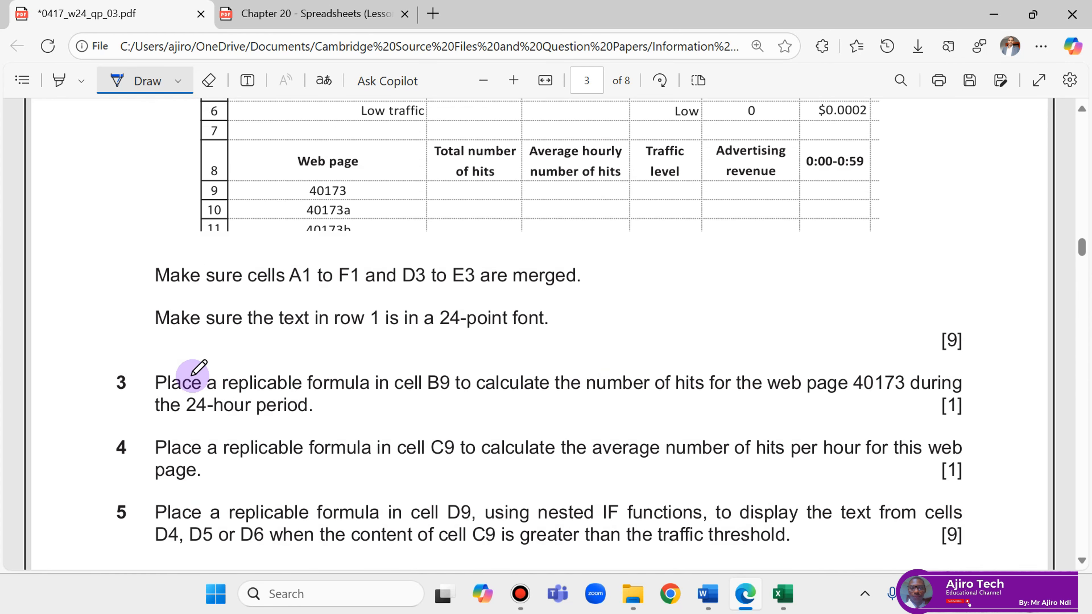
{"action": "left_click", "coordinate": [782, 596]}
Select B9, then bring the exam paper back up to question 2 on rows 9–38
{"action": "left_click", "coordinate": [244, 402]}
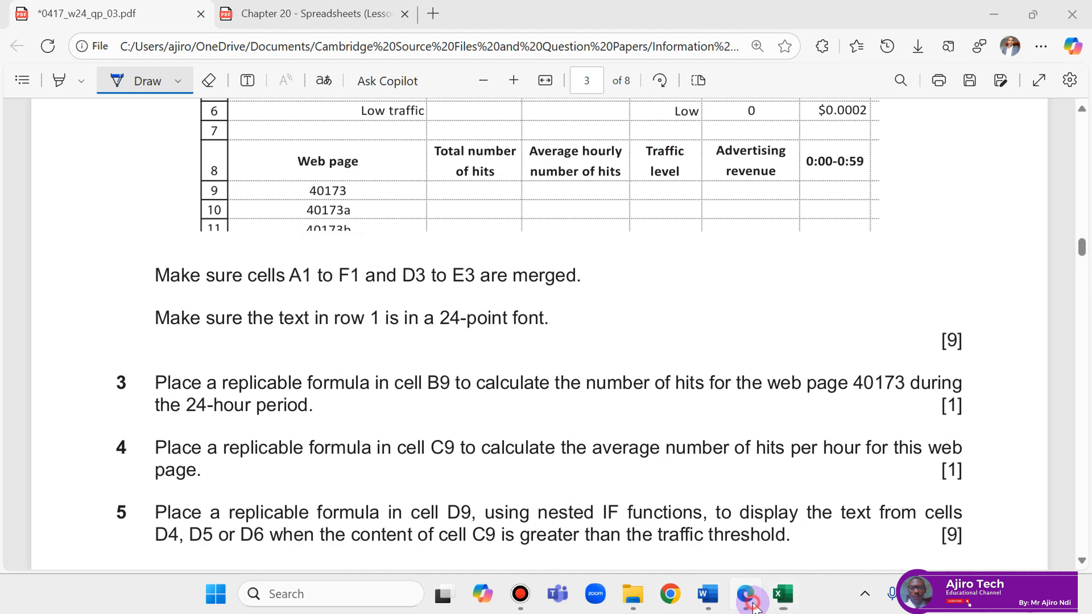
{"action": "left_click", "coordinate": [752, 604]}
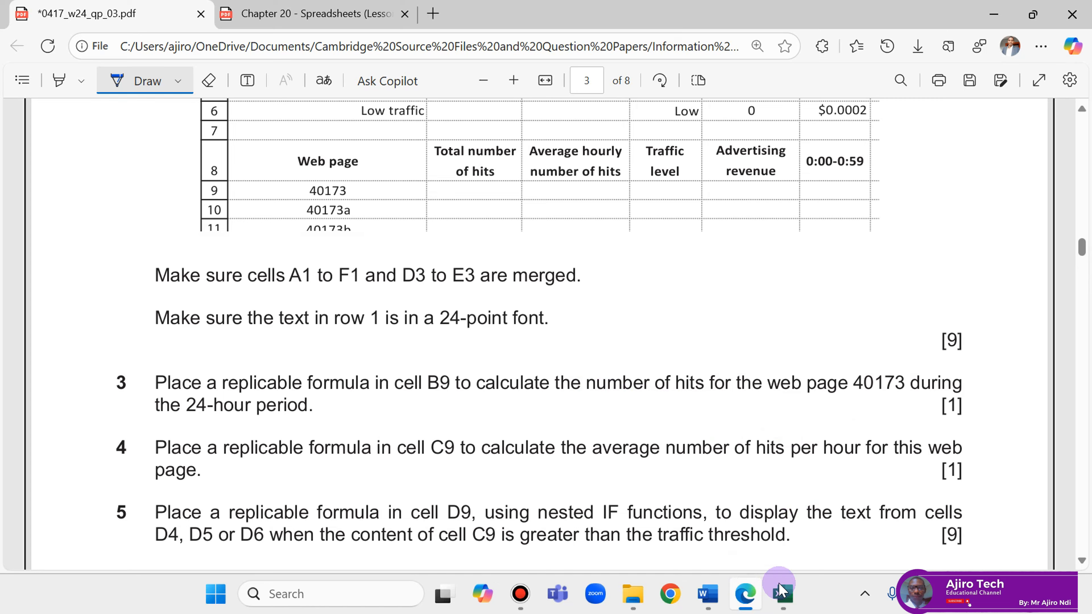
{"action": "left_click", "coordinate": [780, 596]}
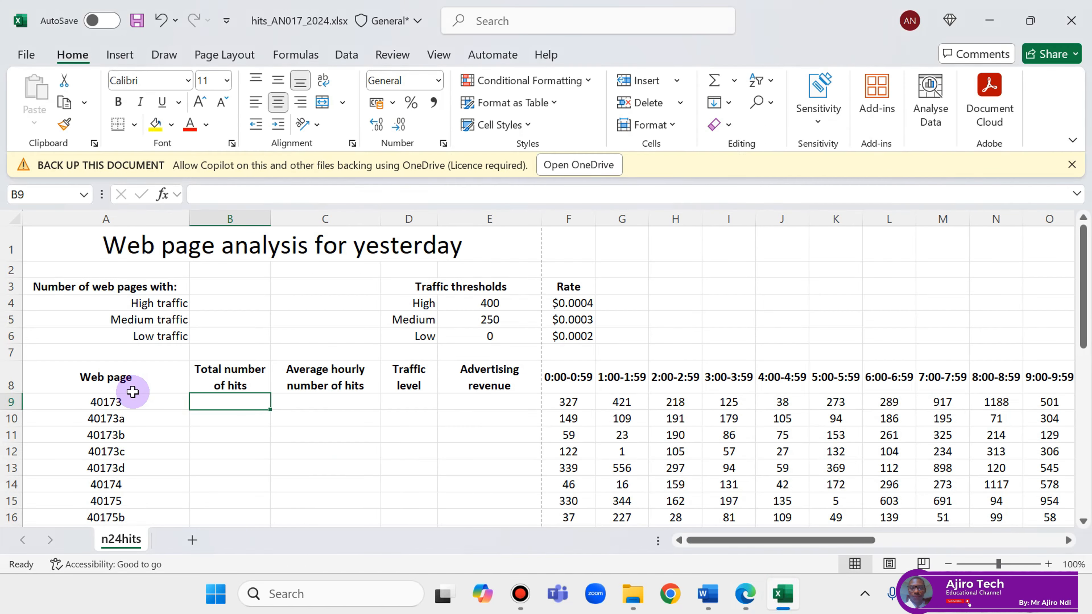
{"action": "left_click", "coordinate": [757, 601]}
{"action": "scroll", "coordinate": [759, 318], "scroll_direction": "up", "scroll_amount": 8}
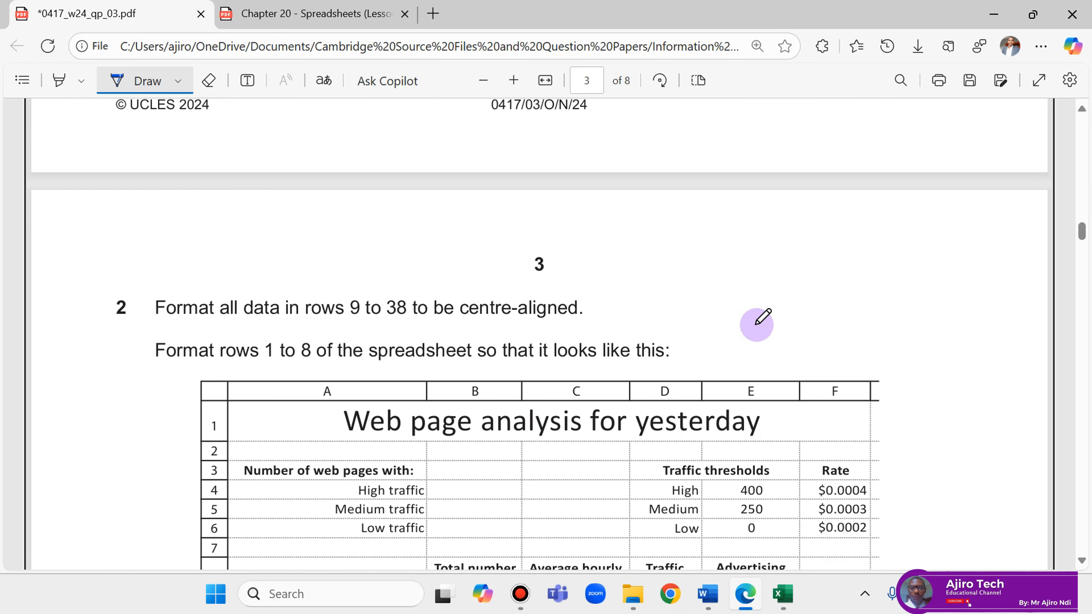
Circle 'Rows 9 to 38' in question 1 of the exam paper with the Draw pen
{"action": "scroll", "coordinate": [759, 320], "scroll_direction": "up", "scroll_amount": 10}
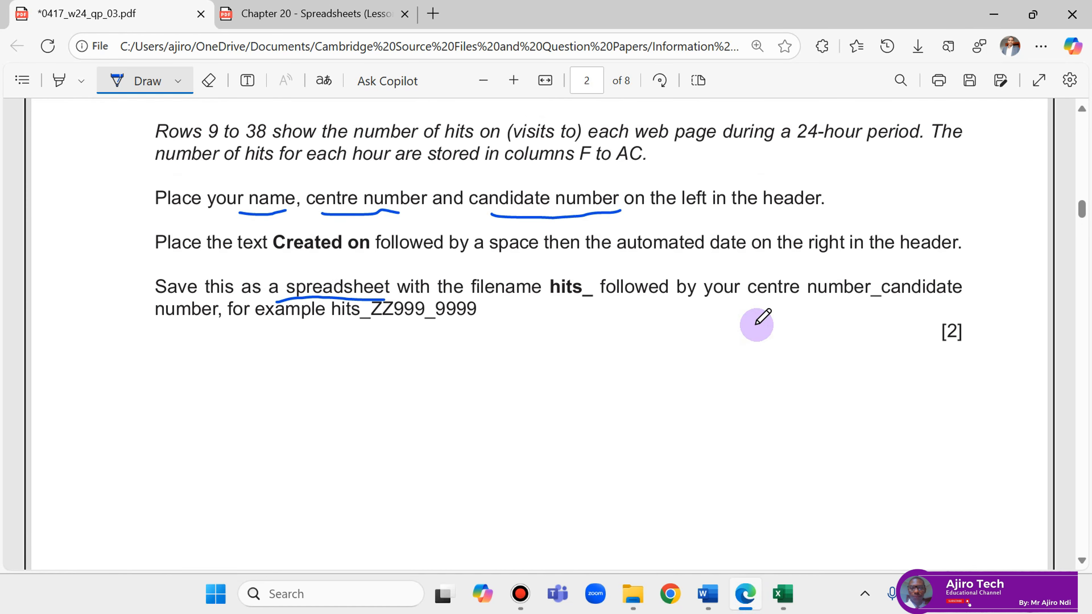
{"action": "scroll", "coordinate": [758, 321], "scroll_direction": "down", "scroll_amount": 5}
{"action": "scroll", "coordinate": [759, 321], "scroll_direction": "up", "scroll_amount": 12}
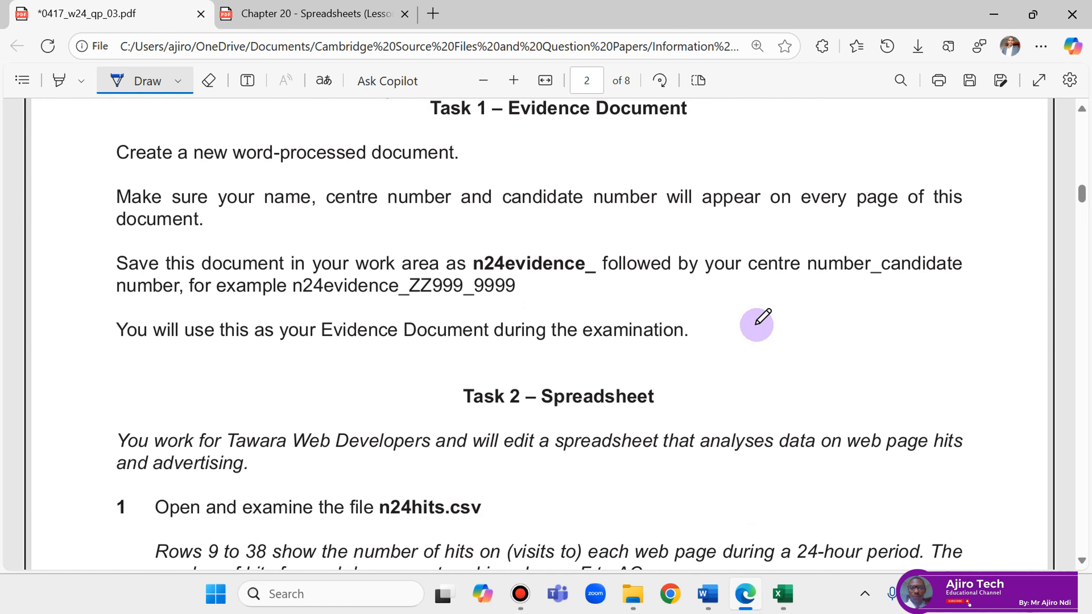
{"action": "scroll", "coordinate": [756, 323], "scroll_direction": "down", "scroll_amount": 8}
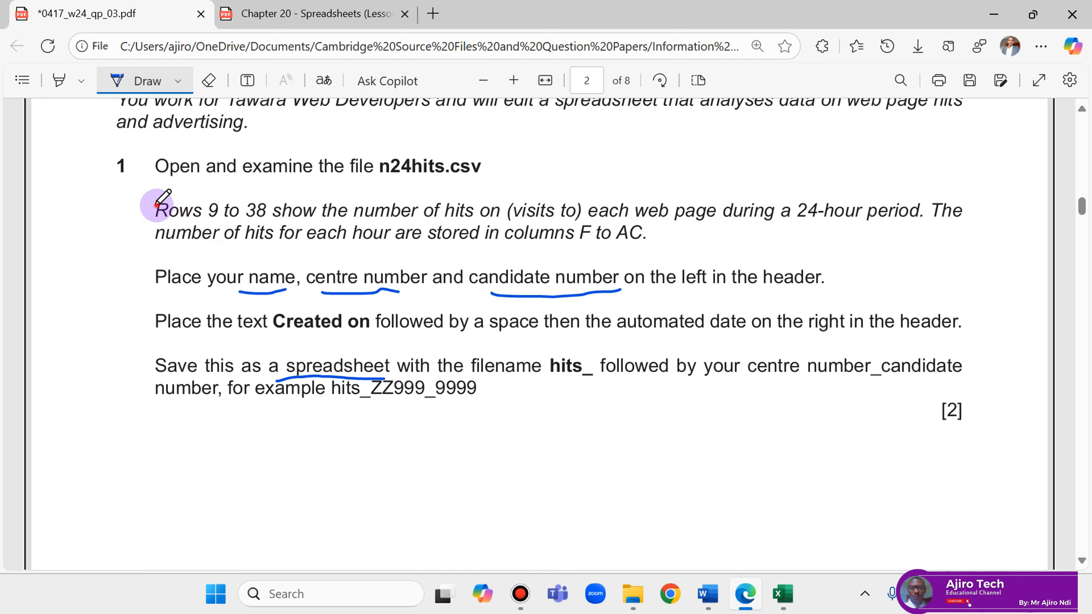
{"action": "mouse_move", "coordinate": [156, 205]}
{"action": "left_mouse_down"}
{"action": "mouse_move", "coordinate": [196, 191]}
{"action": "mouse_move", "coordinate": [244, 193]}
{"action": "mouse_move", "coordinate": [224, 228]}
{"action": "mouse_move", "coordinate": [157, 227]}
{"action": "mouse_move", "coordinate": [151, 211]}
{"action": "left_mouse_up"}
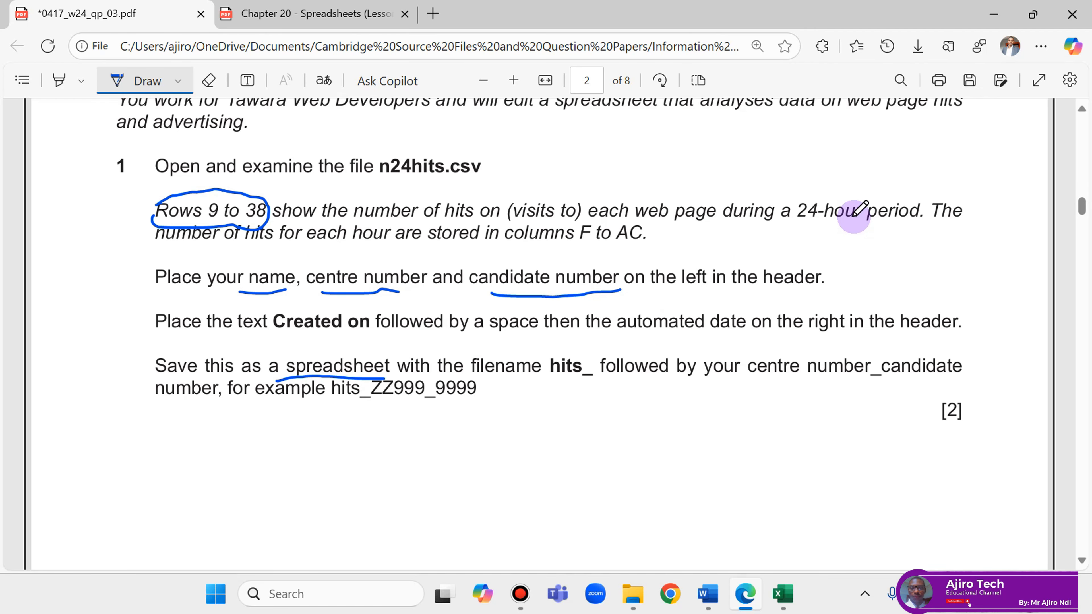
Bring the hits_AN017_2024.xlsx workbook back in front of the exam paper
{"action": "left_click", "coordinate": [792, 603]}
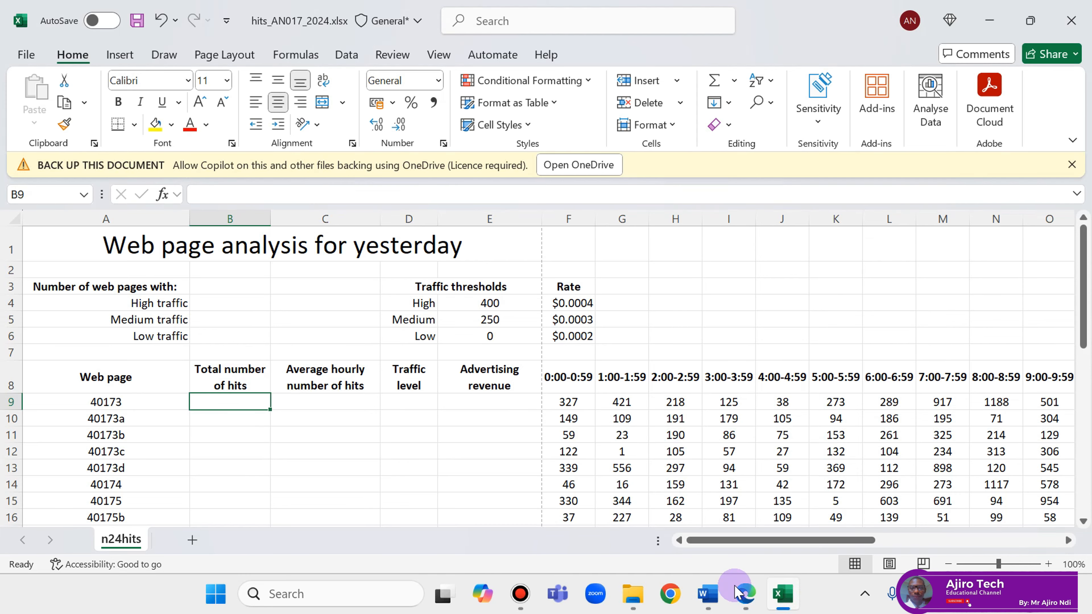
{"action": "left_click", "coordinate": [744, 598]}
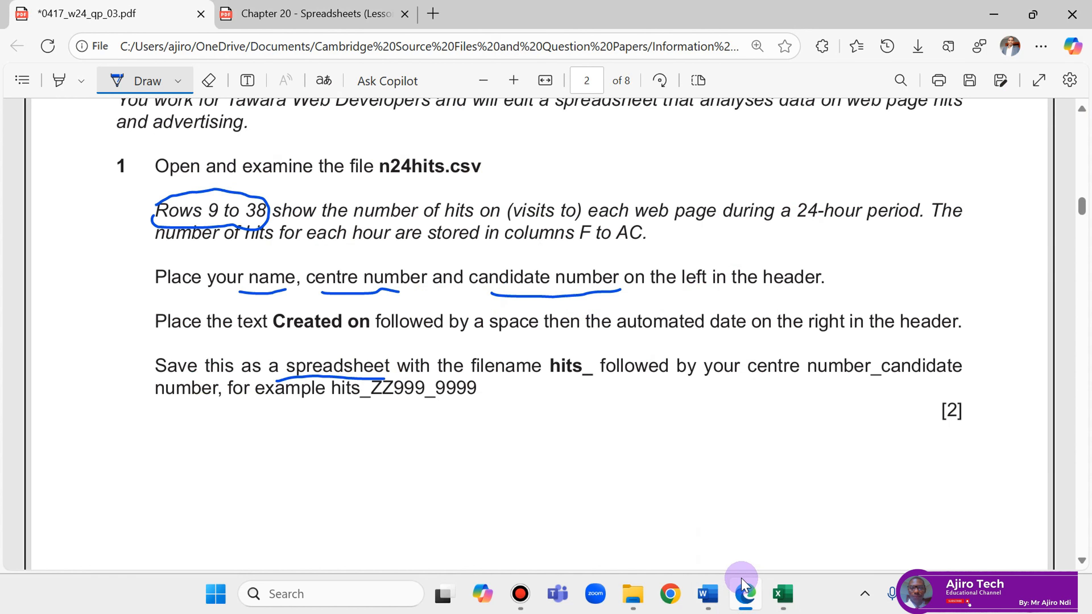
{"action": "left_click", "coordinate": [745, 599]}
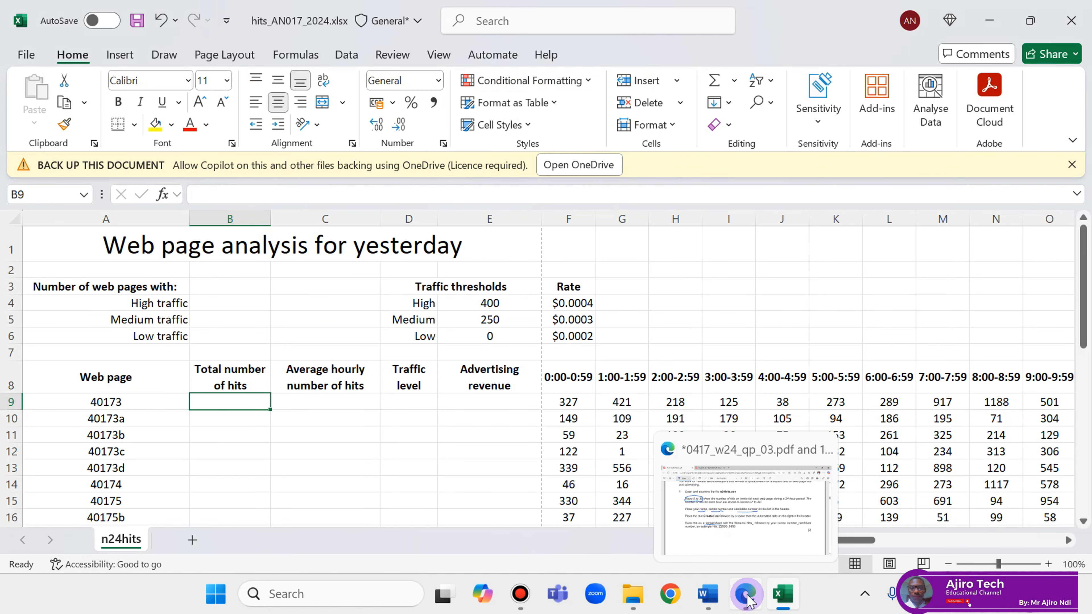
{"action": "left_click", "coordinate": [746, 596]}
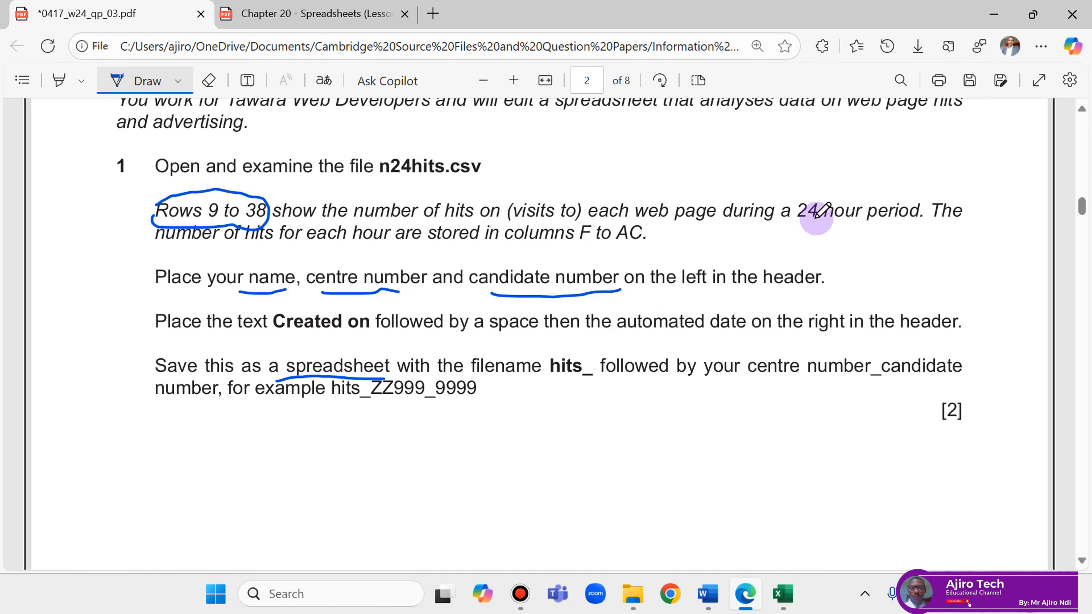
{"action": "left_click", "coordinate": [783, 595]}
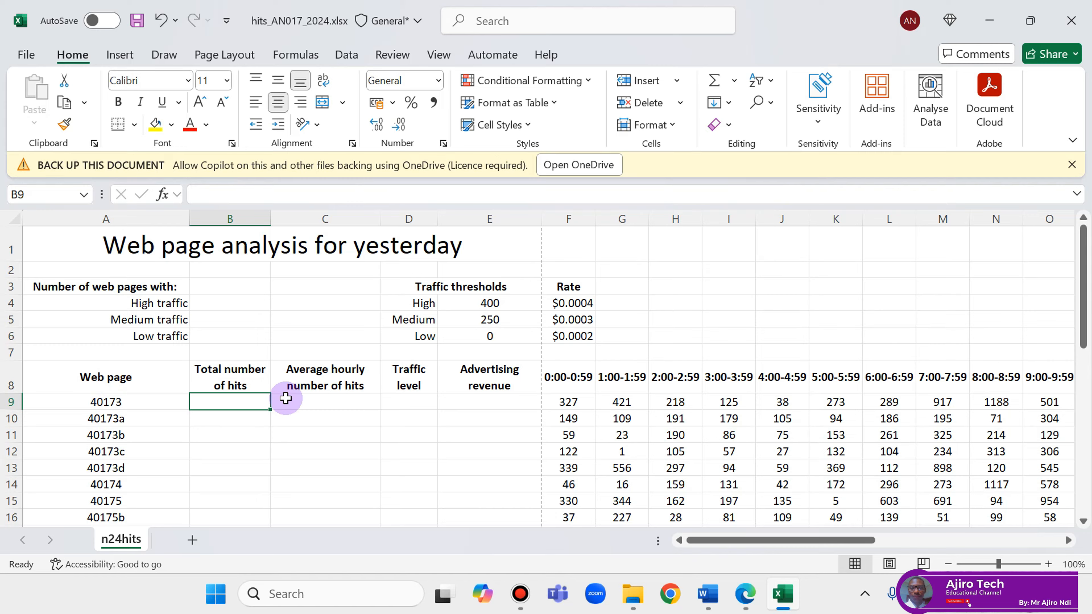
Underline 'replicable' in exam question 3, then begin the =sum formula in cell B9
{"action": "type", "text": "="}
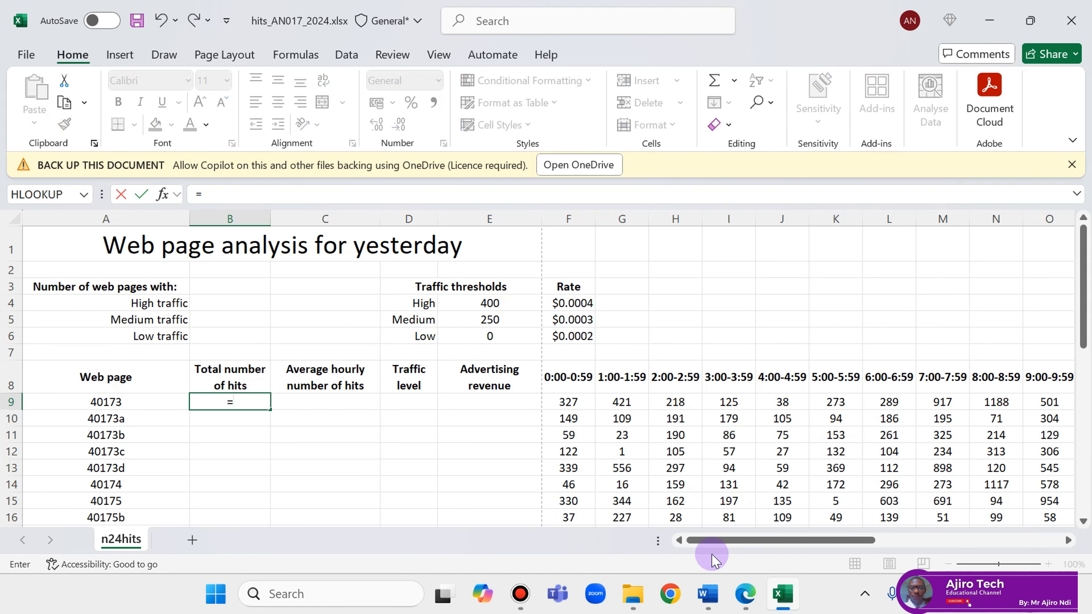
{"action": "left_click", "coordinate": [740, 593]}
{"action": "scroll", "coordinate": [435, 308], "scroll_direction": "down", "scroll_amount": 20}
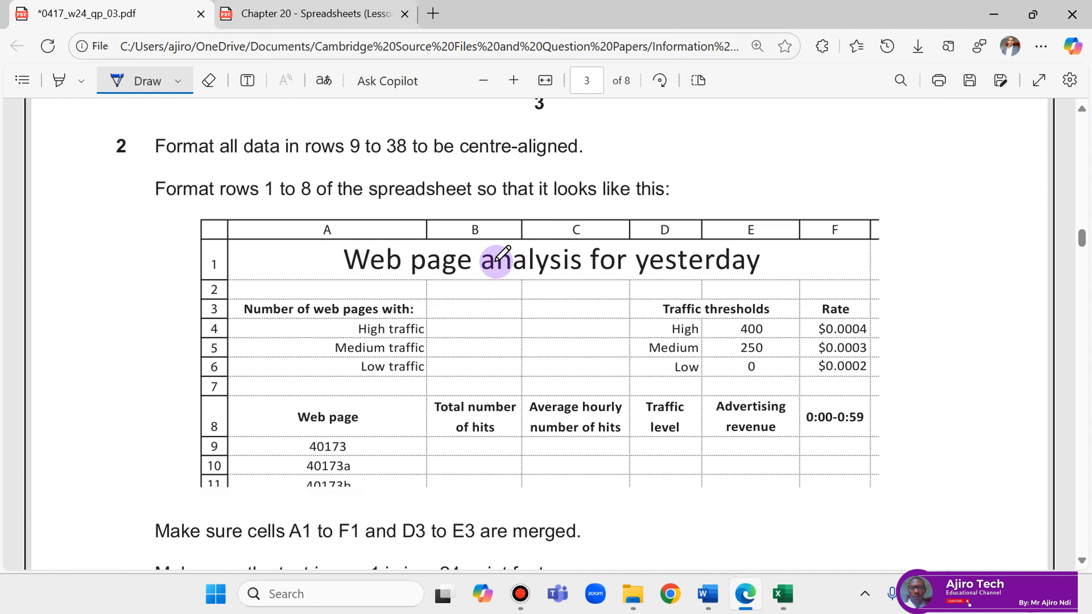
{"action": "scroll", "coordinate": [554, 365], "scroll_direction": "down", "scroll_amount": 1}
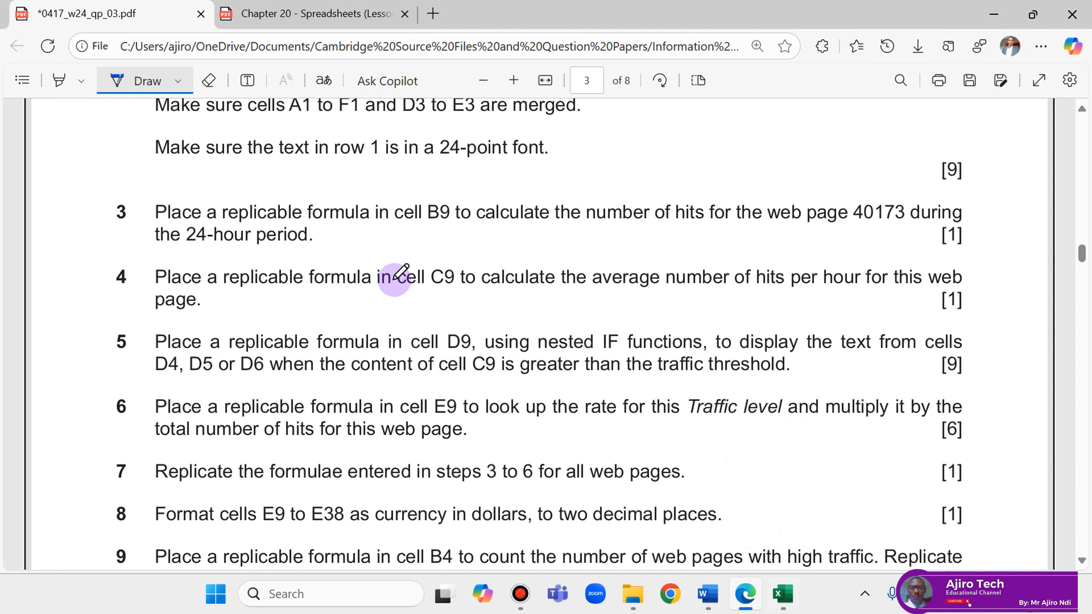
{"action": "left_click_drag", "start_coordinate": [243, 224], "coordinate": [291, 222]}
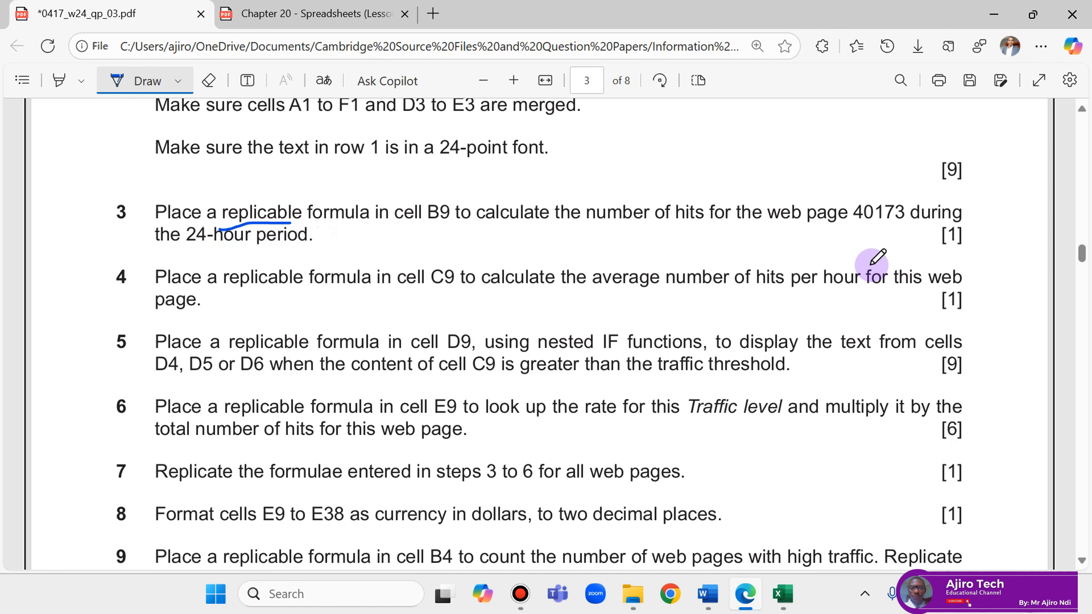
{"action": "left_click", "coordinate": [783, 594]}
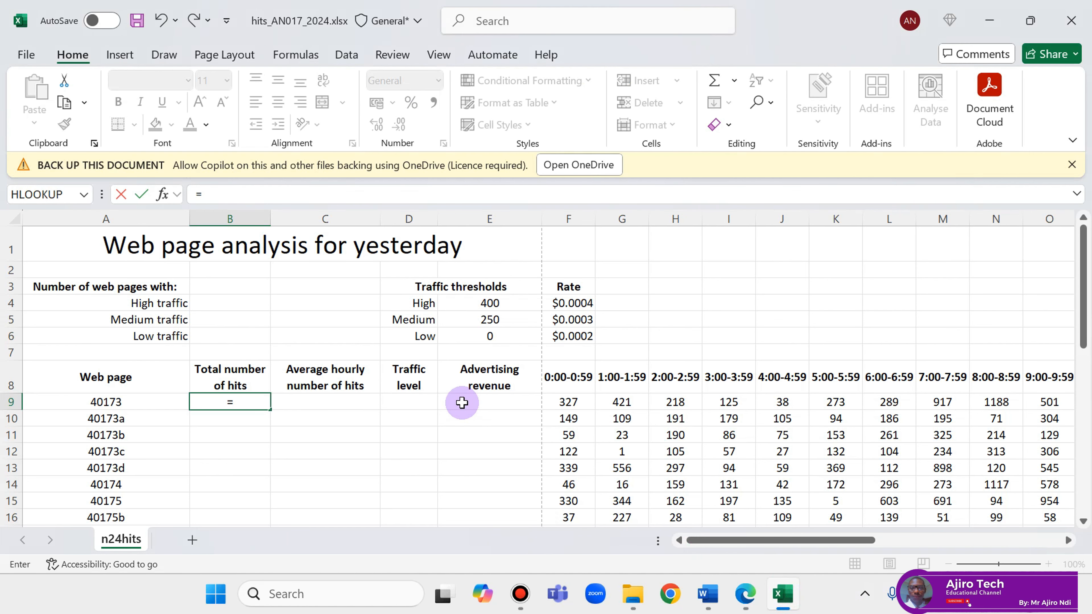
{"action": "type", "text": "=sum"}
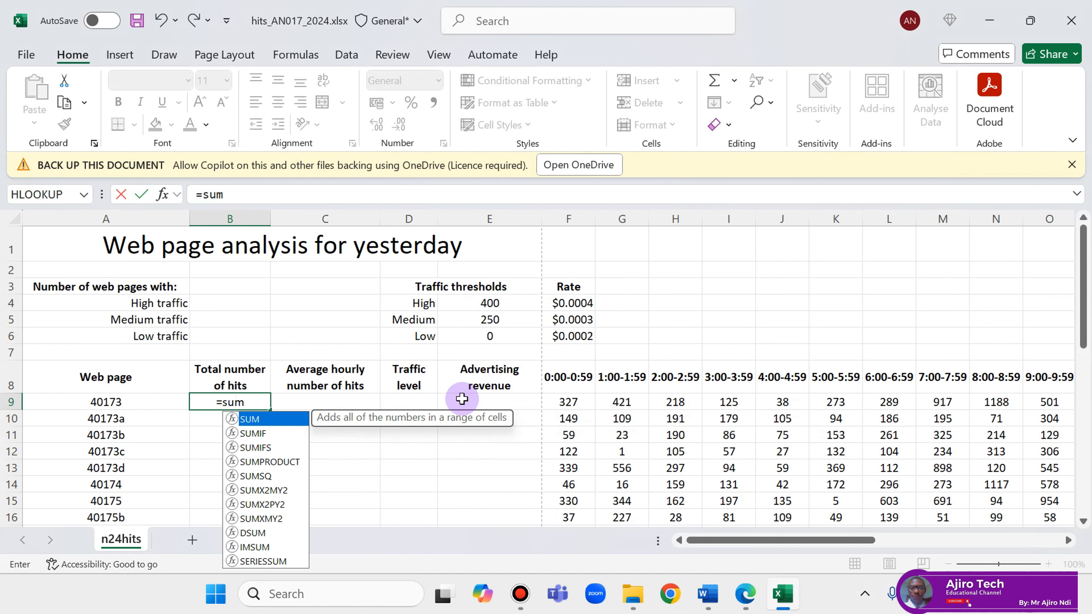
Enter =SUM(F9:AC9) in B9 to total the first page's hits (12876)
{"action": "double_click", "coordinate": [274, 422]}
{"action": "left_click", "coordinate": [580, 405]}
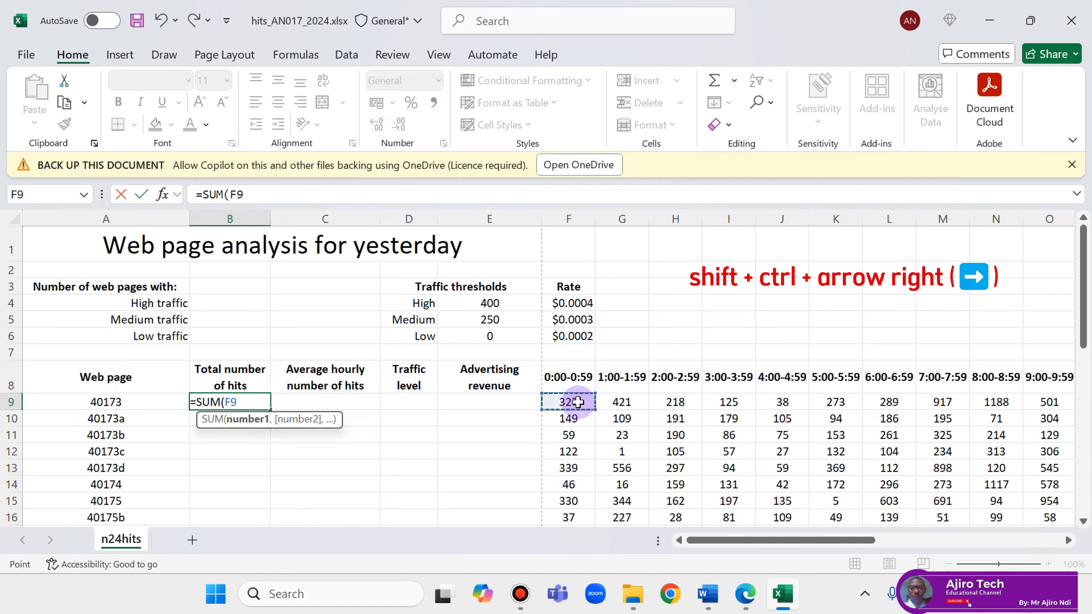
{"action": "key", "text": "ctrl+shift+Right"}
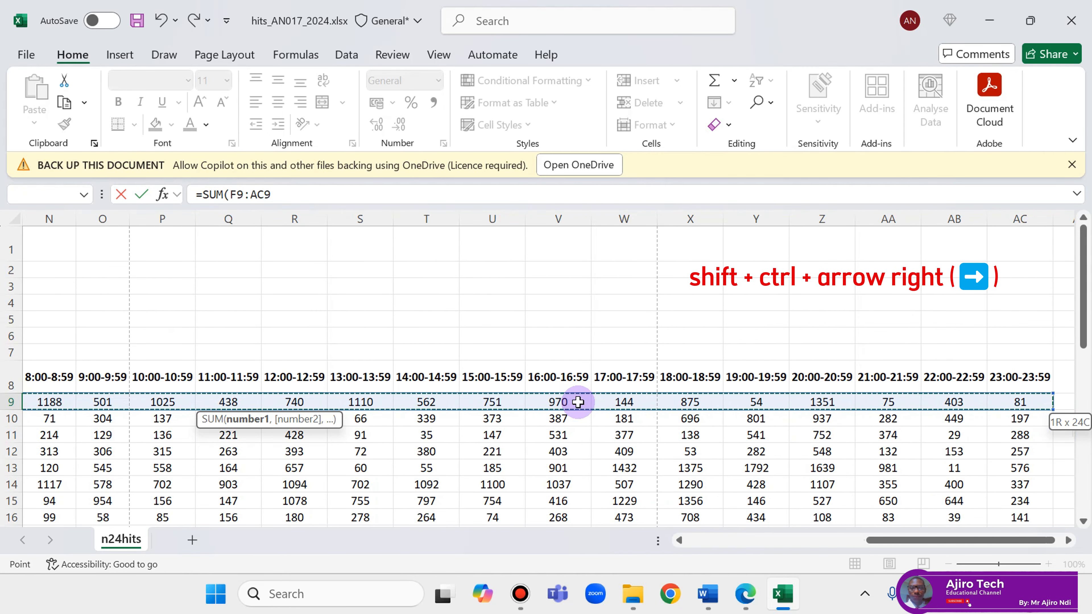
{"action": "left_click", "coordinate": [301, 189]}
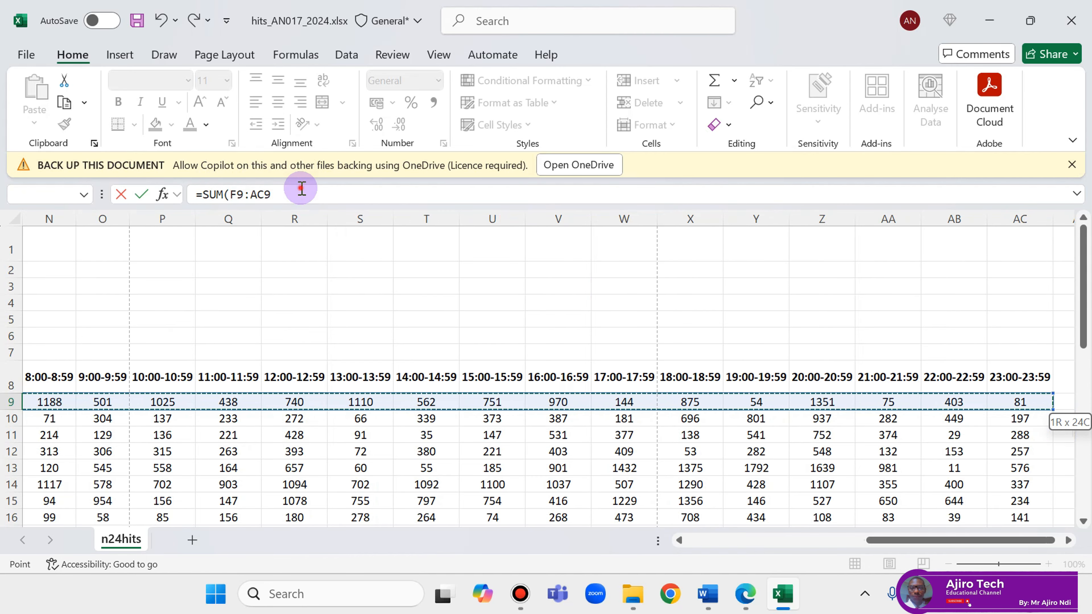
{"action": "type", "text": ")"}
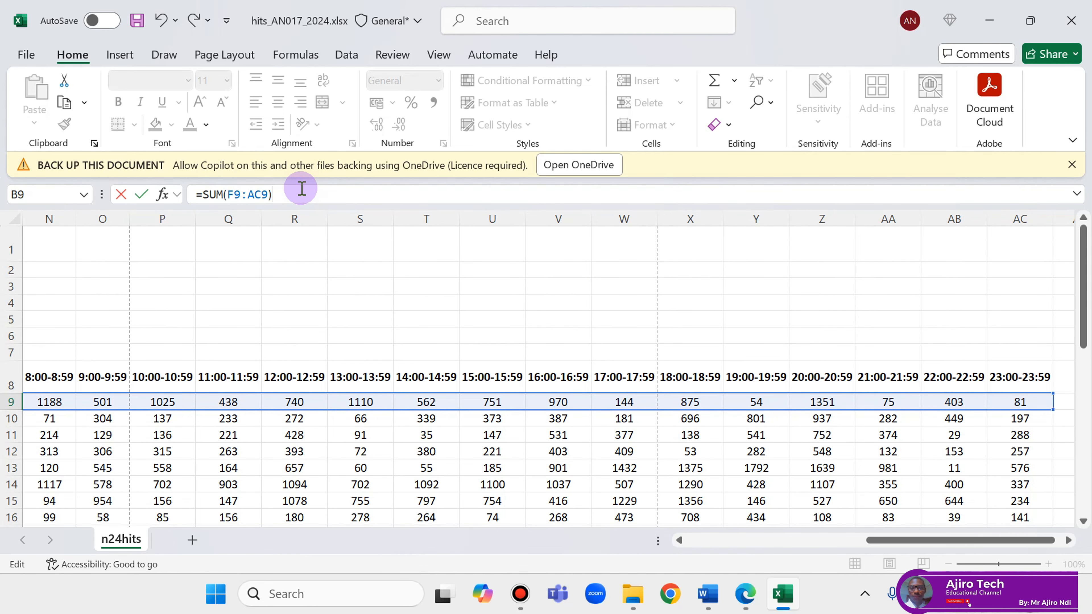
{"action": "key", "text": "Return"}
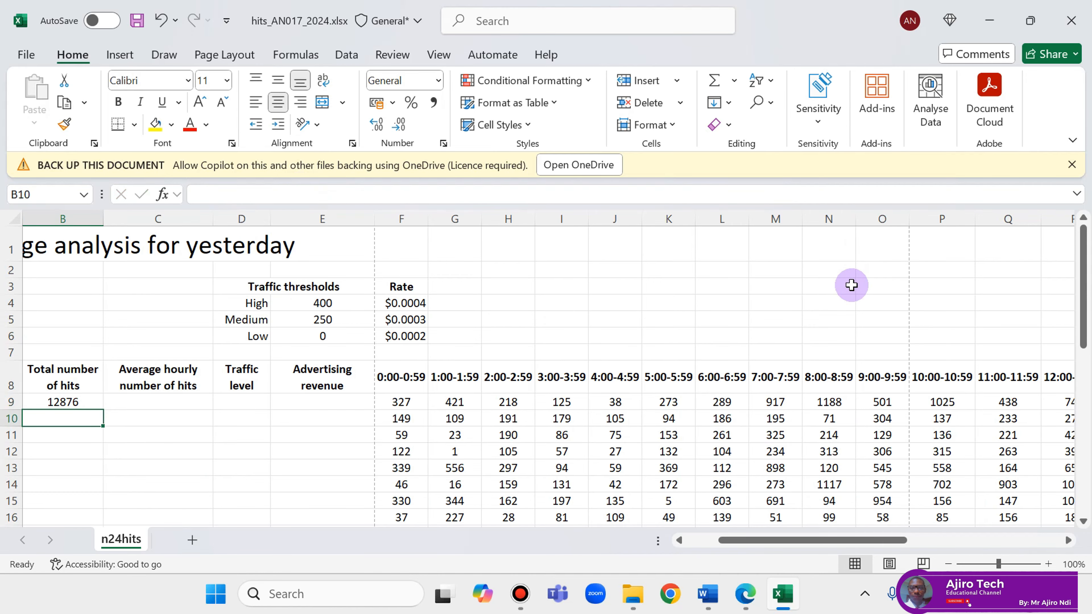
Fill the B9 total down to B38, giving 12876, 6933, 5603 for the first pages
{"action": "left_click_drag", "start_coordinate": [736, 541], "coordinate": [688, 541]}
{"action": "left_click", "coordinate": [243, 403]}
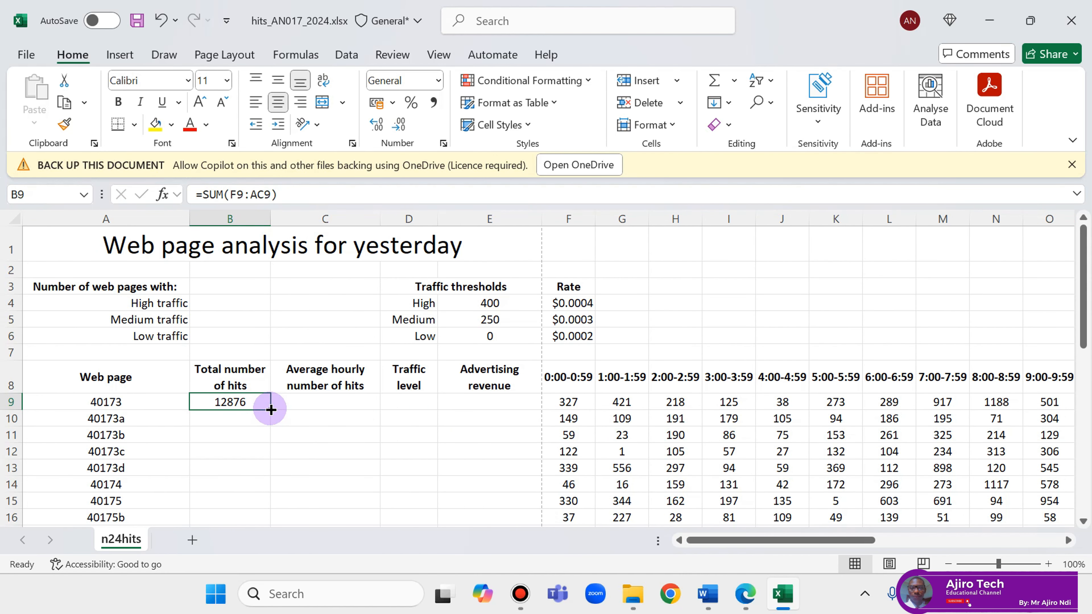
{"action": "double_click", "coordinate": [270, 409]}
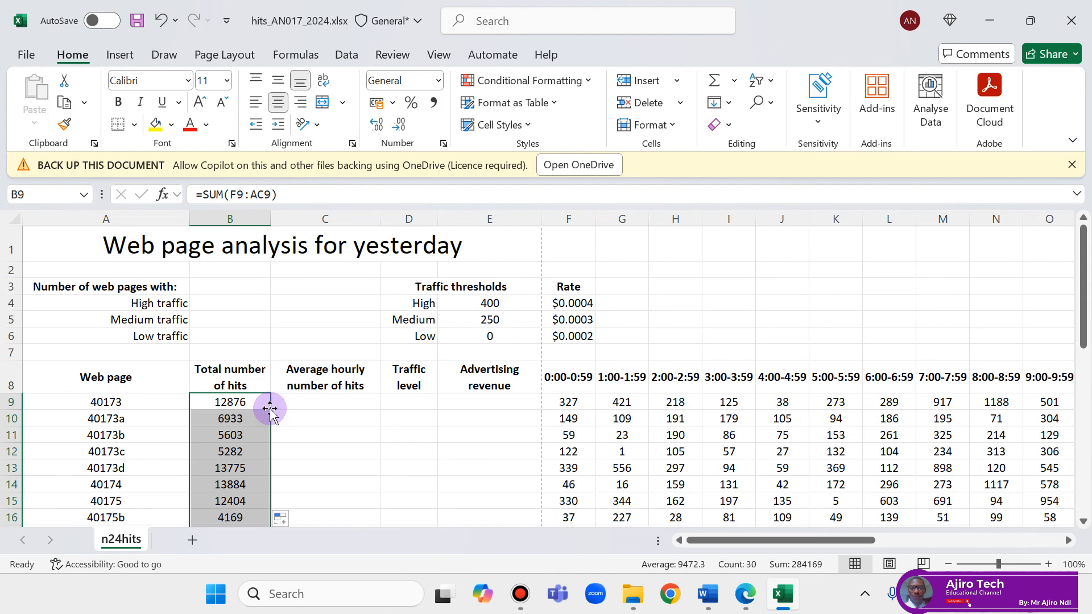
{"action": "scroll", "coordinate": [270, 409], "scroll_direction": "down", "scroll_amount": 6}
{"action": "scroll", "coordinate": [271, 409], "scroll_direction": "up", "scroll_amount": 6}
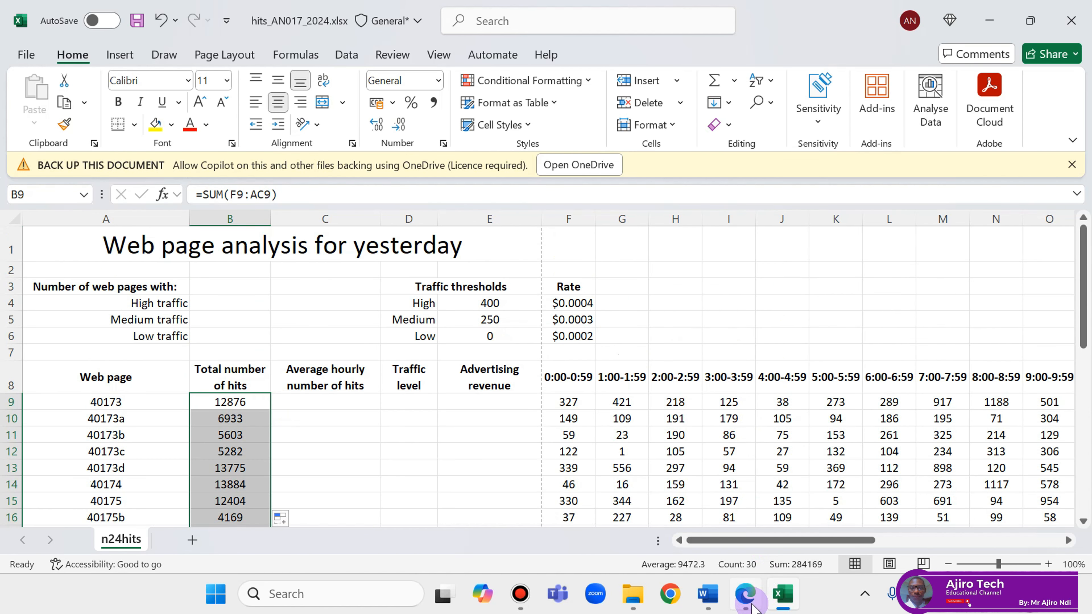
{"action": "left_click", "coordinate": [753, 595]}
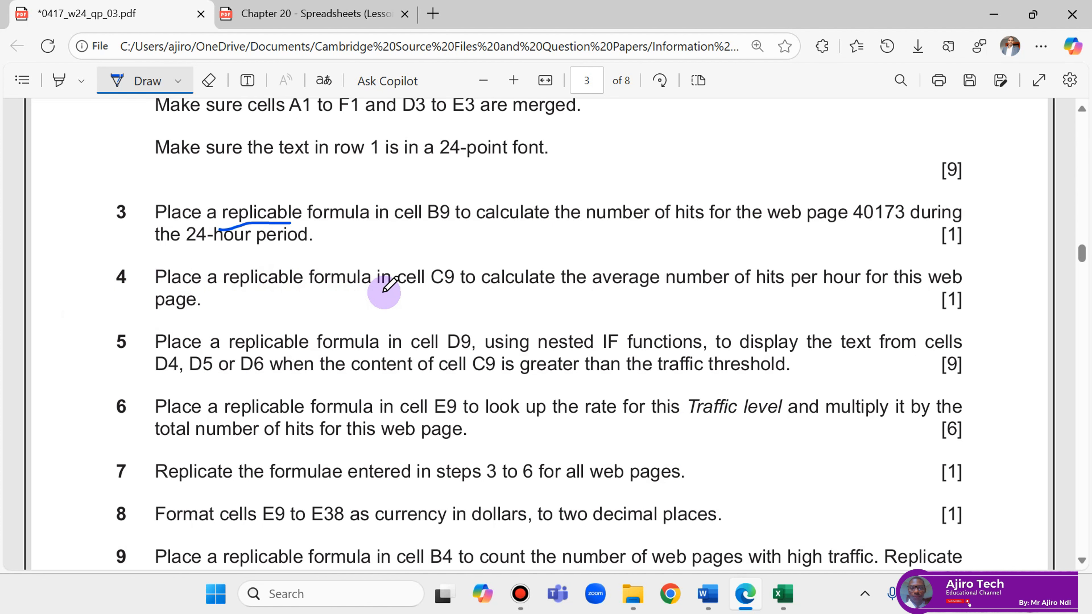
Select C9 and read exam question 4 on the average-hits-per-hour formula before returning to Excel
{"action": "left_click", "coordinate": [782, 595]}
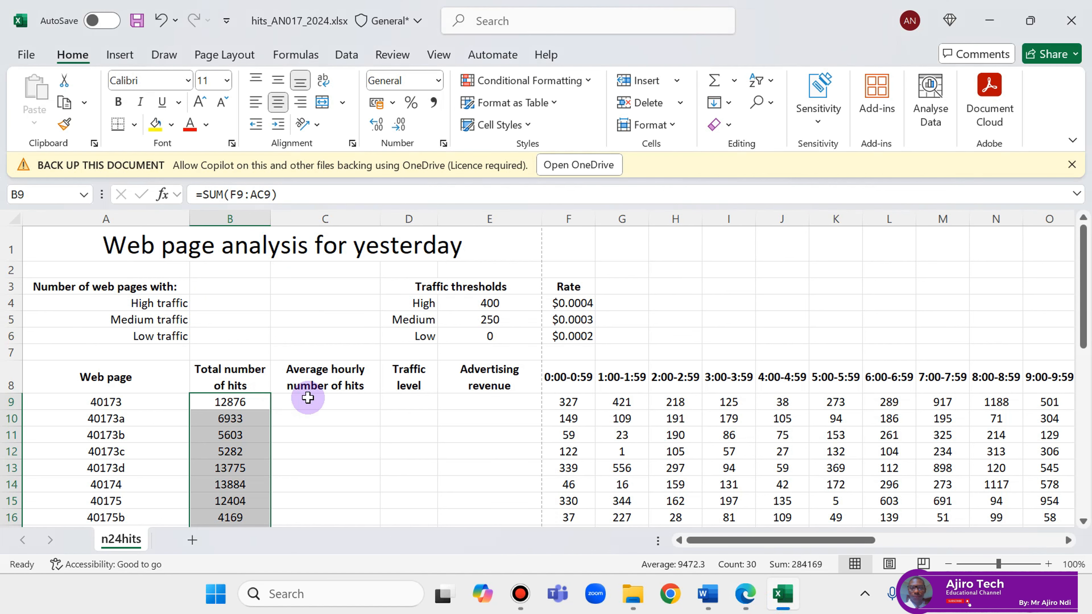
{"action": "left_click", "coordinate": [310, 402]}
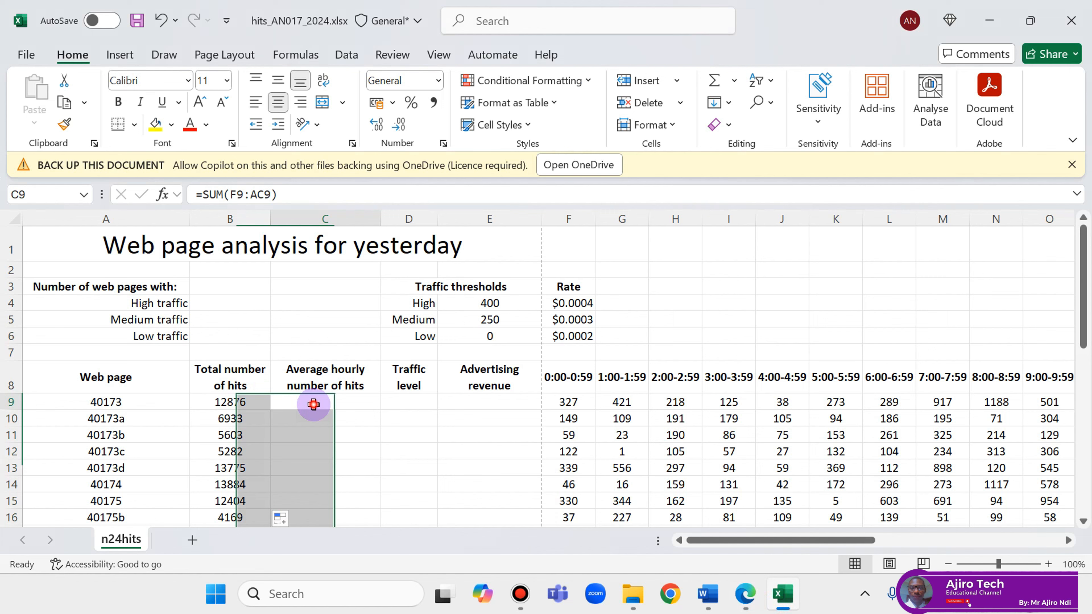
{"action": "left_click", "coordinate": [746, 595]}
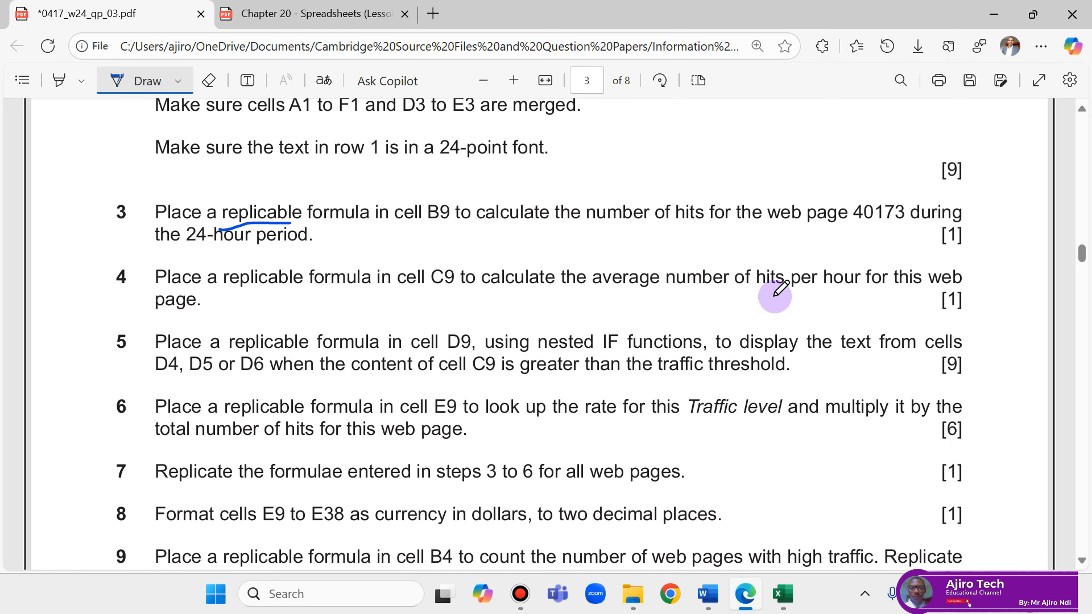
{"action": "left_click", "coordinate": [782, 594]}
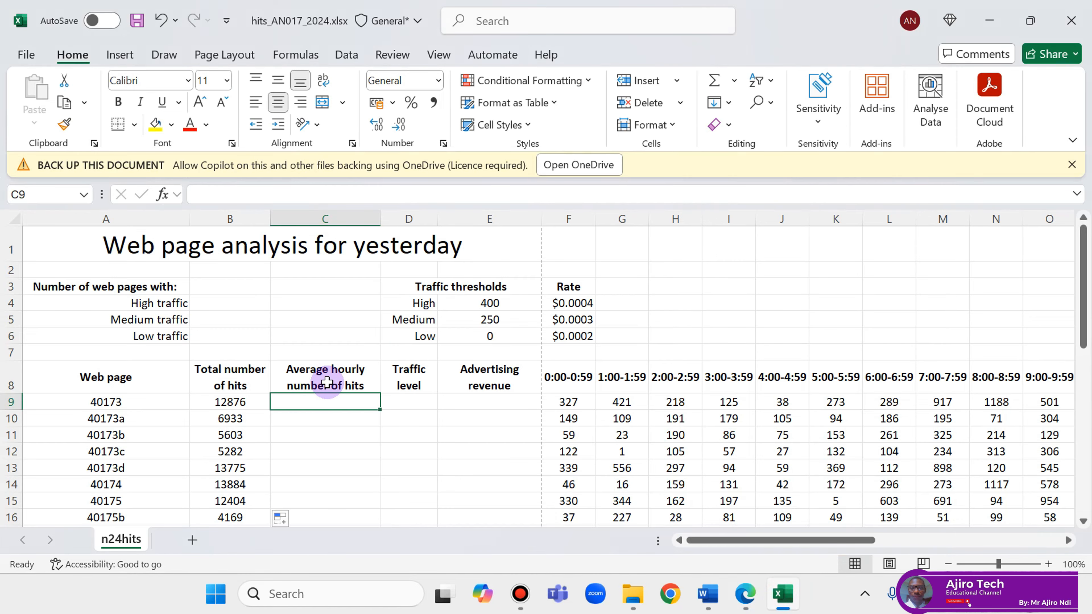
Enter =AVERAGE(F9:AC9) in C9 for the first page's hourly average
{"action": "type", "text": "=aver"}
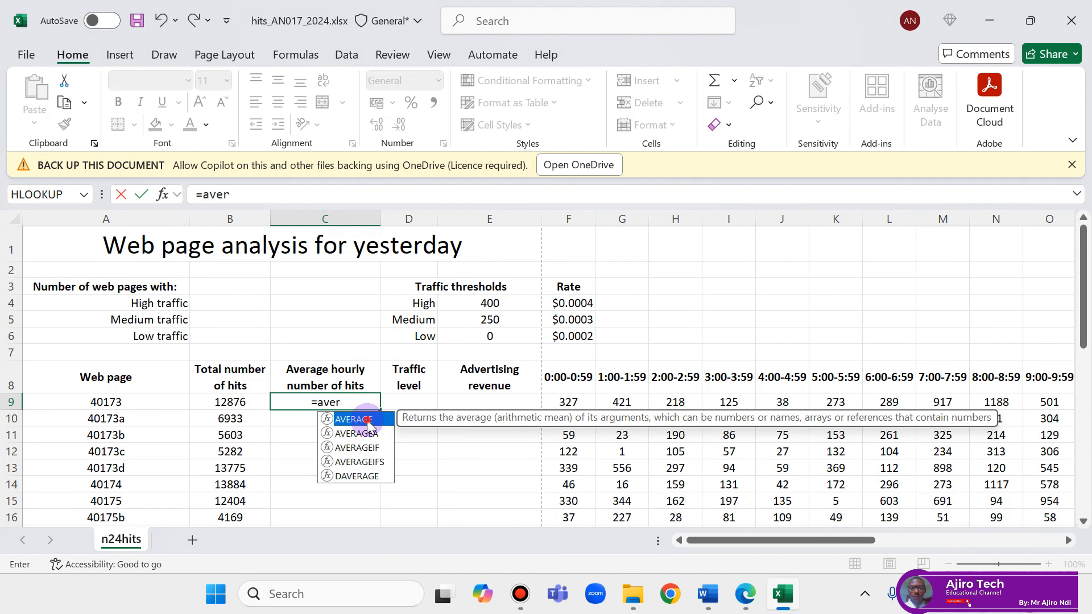
{"action": "double_click", "coordinate": [369, 424]}
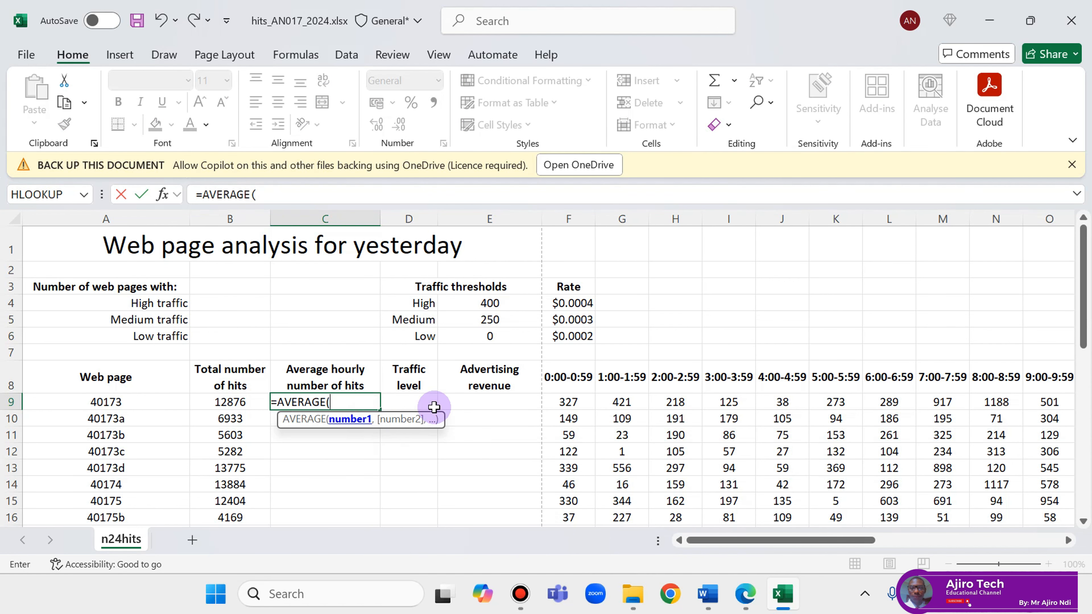
{"action": "left_click", "coordinate": [573, 407]}
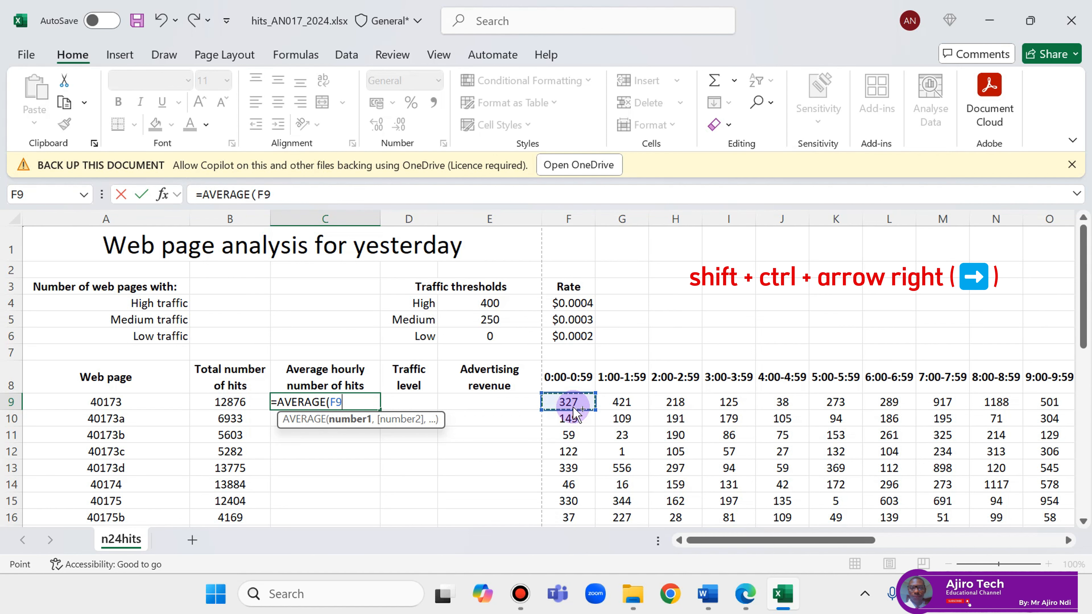
{"action": "key", "text": "ctrl+shift+Right"}
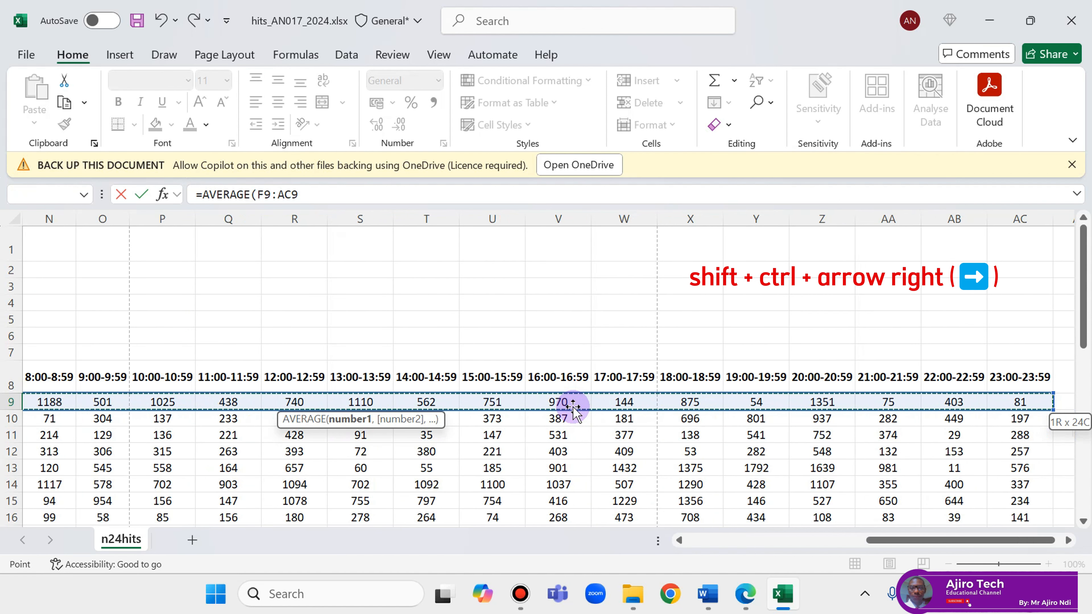
{"action": "left_click", "coordinate": [342, 190]}
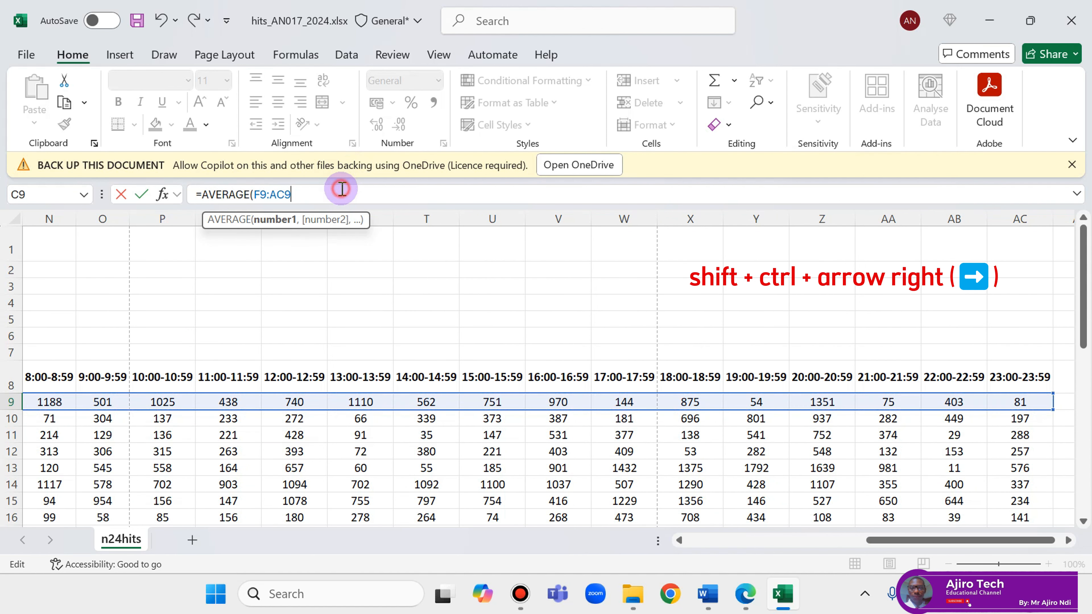
{"action": "type", "text": ")"}
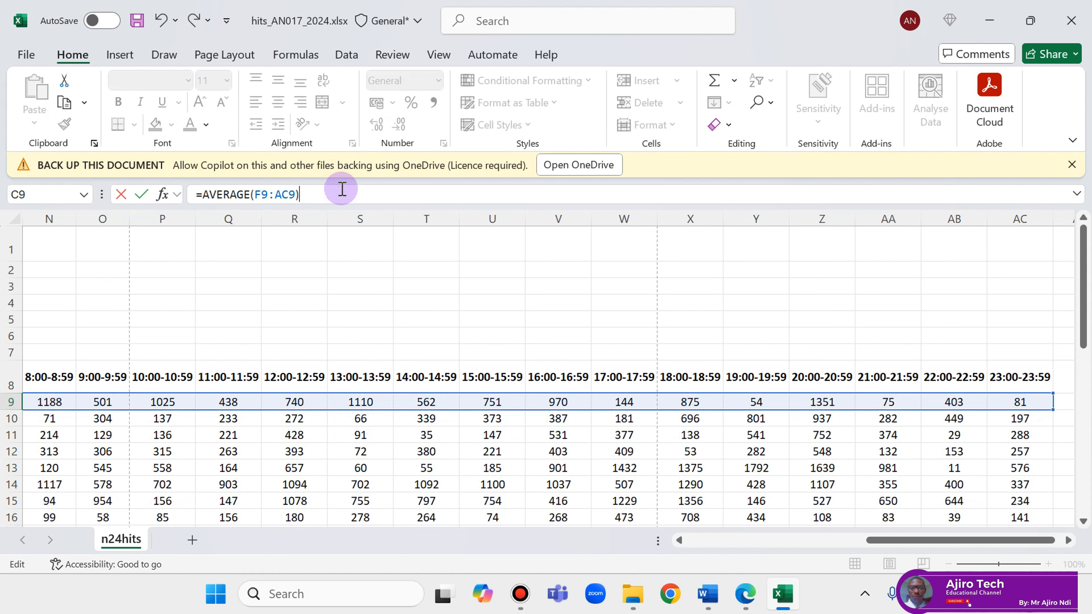
{"action": "key", "text": "Return"}
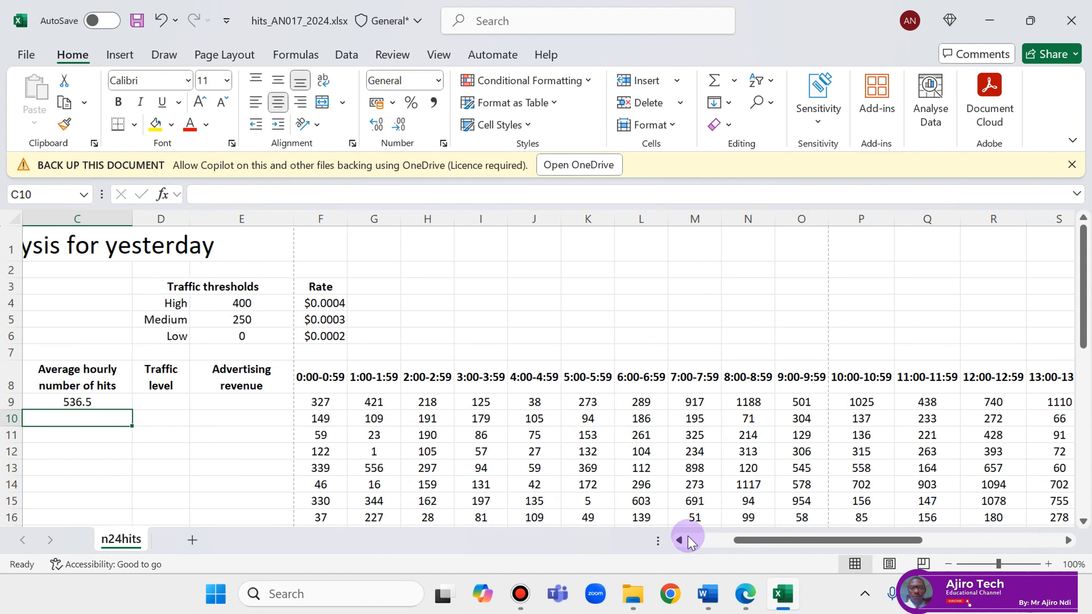
Fill the C9 average formula down to C38 for every web page
{"action": "left_click_drag", "start_coordinate": [737, 540], "coordinate": [690, 541]}
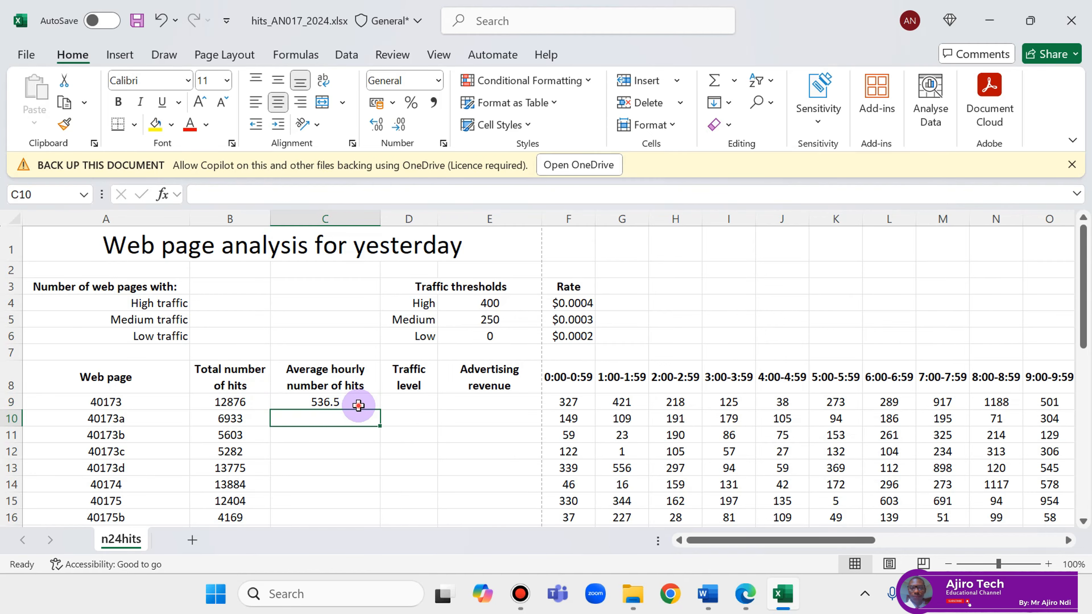
{"action": "left_click", "coordinate": [358, 405]}
{"action": "double_click", "coordinate": [379, 410]}
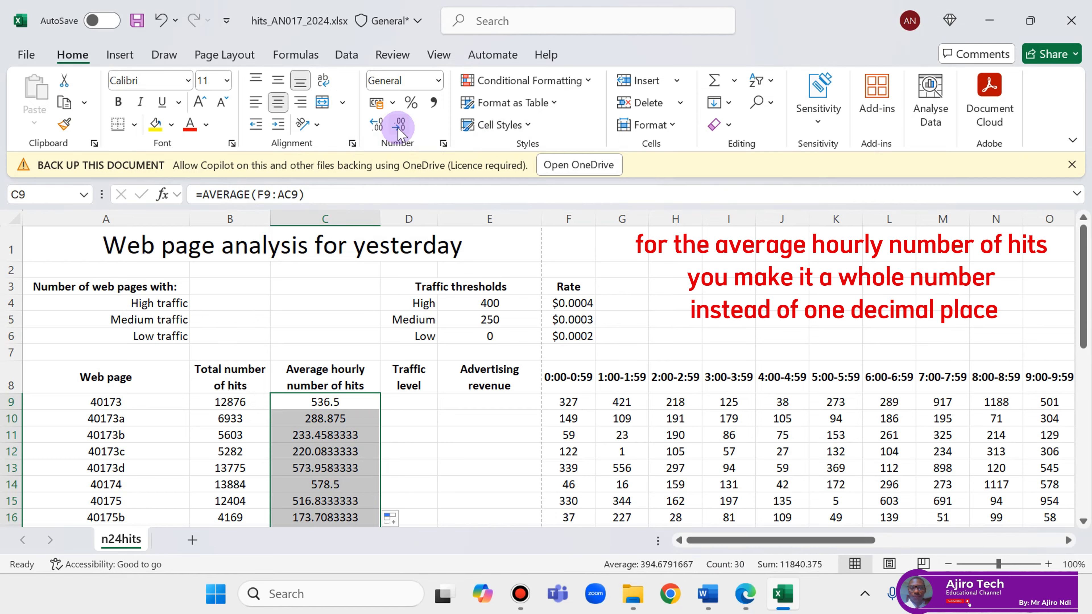
Show the averages to one decimal place (536.5, 288.9, 233.5)
{"action": "left_click", "coordinate": [379, 128]}
{"action": "left_click", "coordinate": [381, 130]}
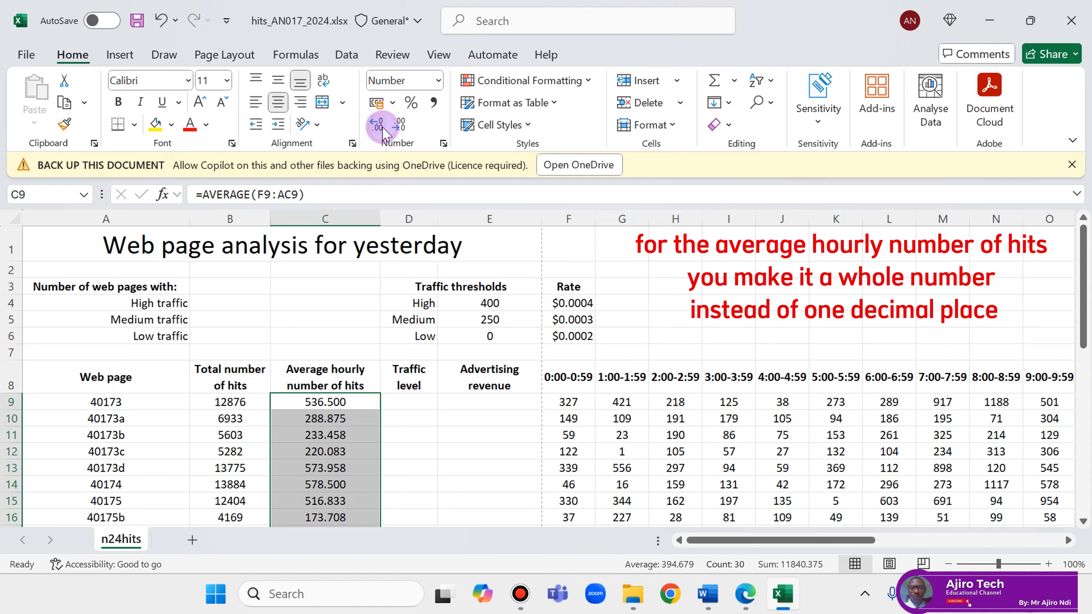
{"action": "left_click", "coordinate": [403, 131]}
{"action": "left_click", "coordinate": [403, 132]}
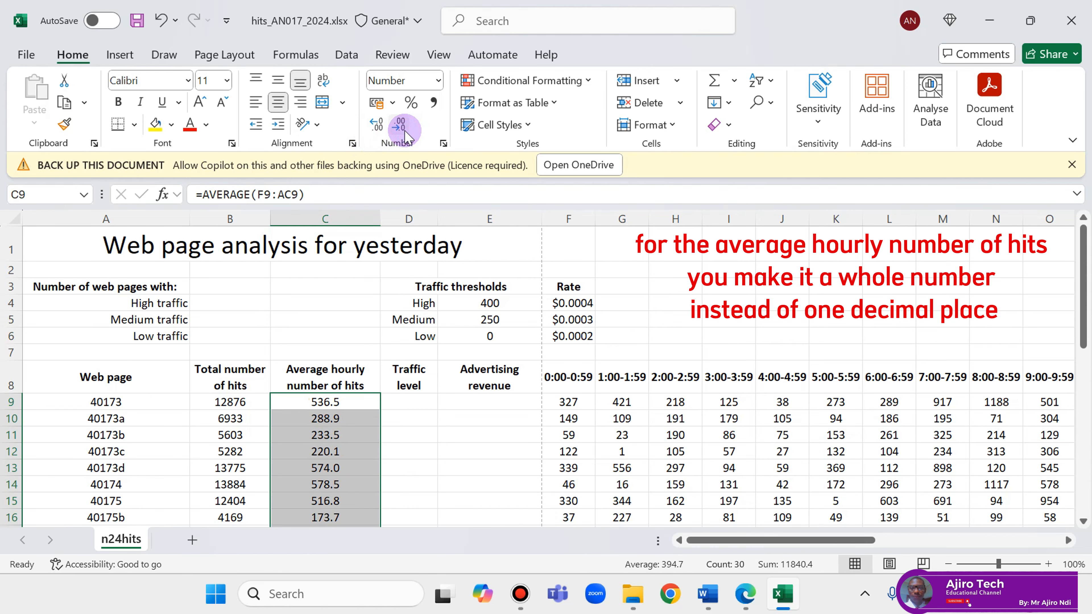
{"action": "left_click", "coordinate": [745, 594]}
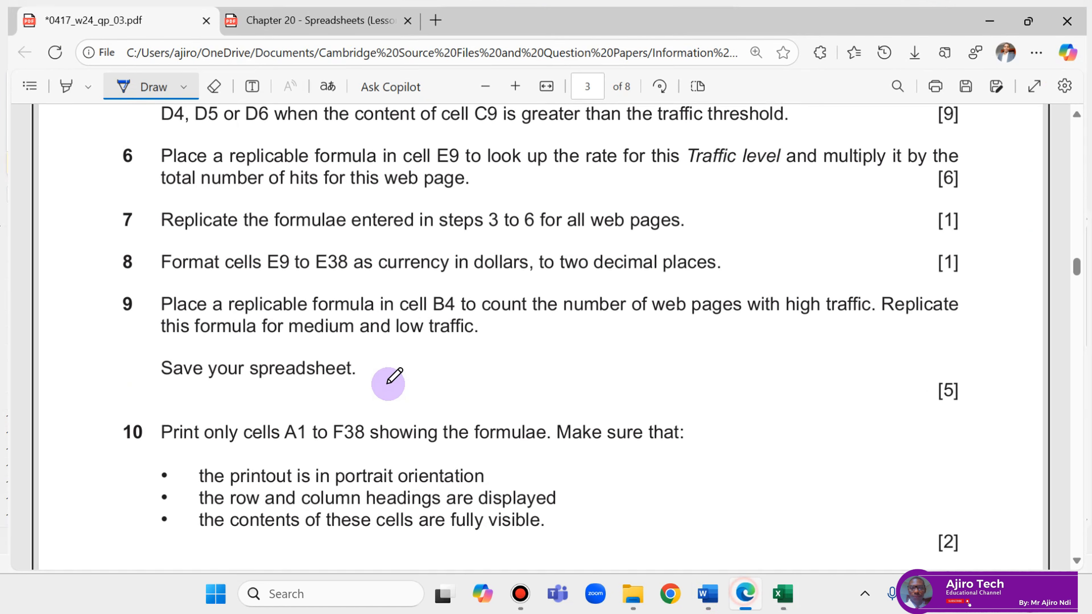
{"action": "scroll", "coordinate": [247, 237], "scroll_direction": "up", "scroll_amount": 4}
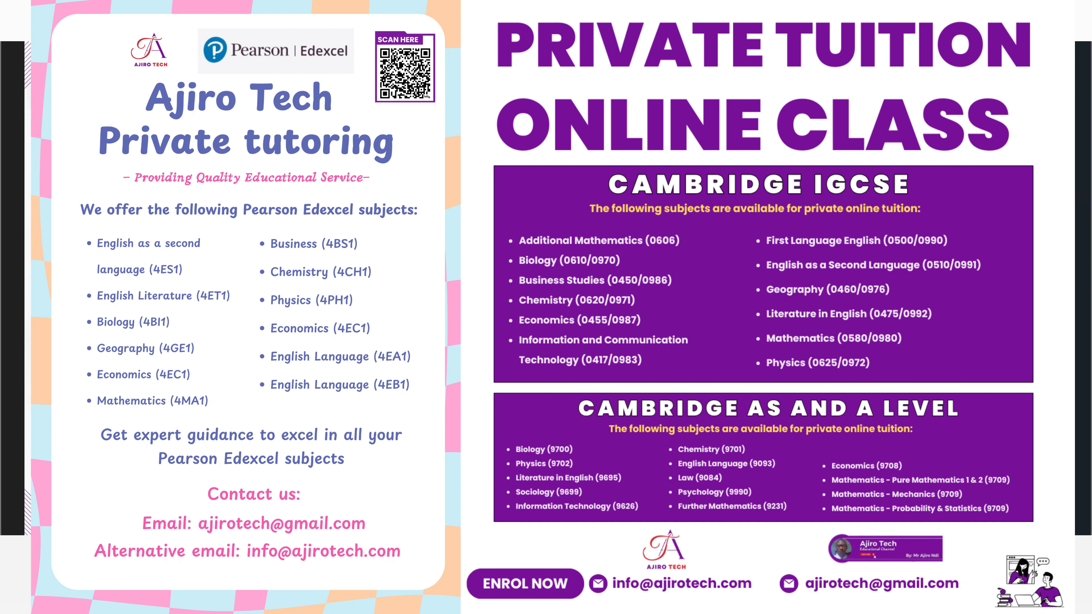
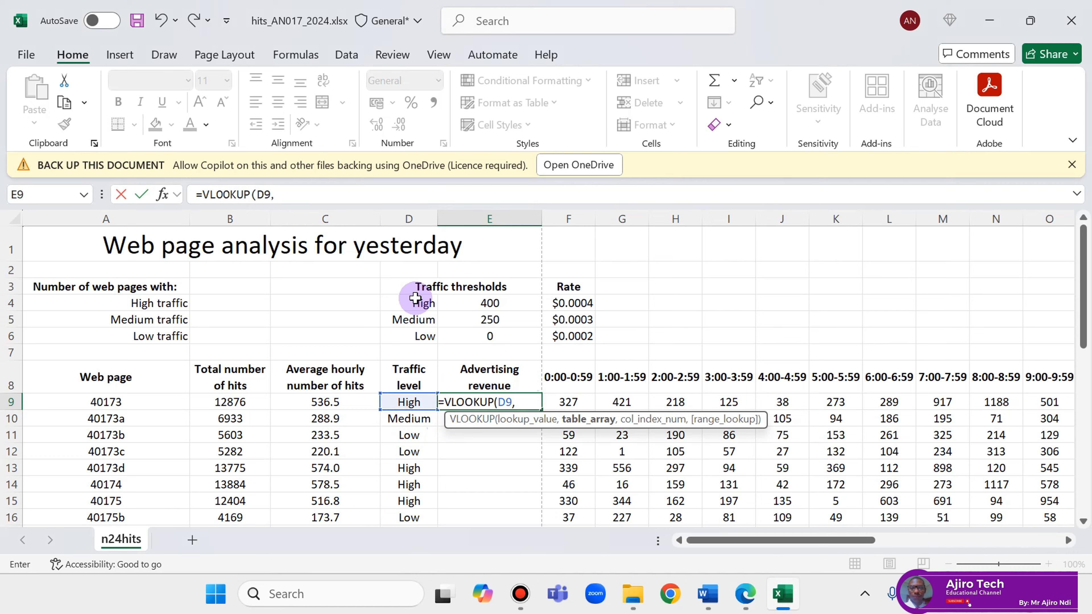
Select D4:F6 as E9's lookup table and mark 'rate' in question 6 of the exam paper
{"action": "left_click_drag", "start_coordinate": [410, 303], "coordinate": [531, 329]}
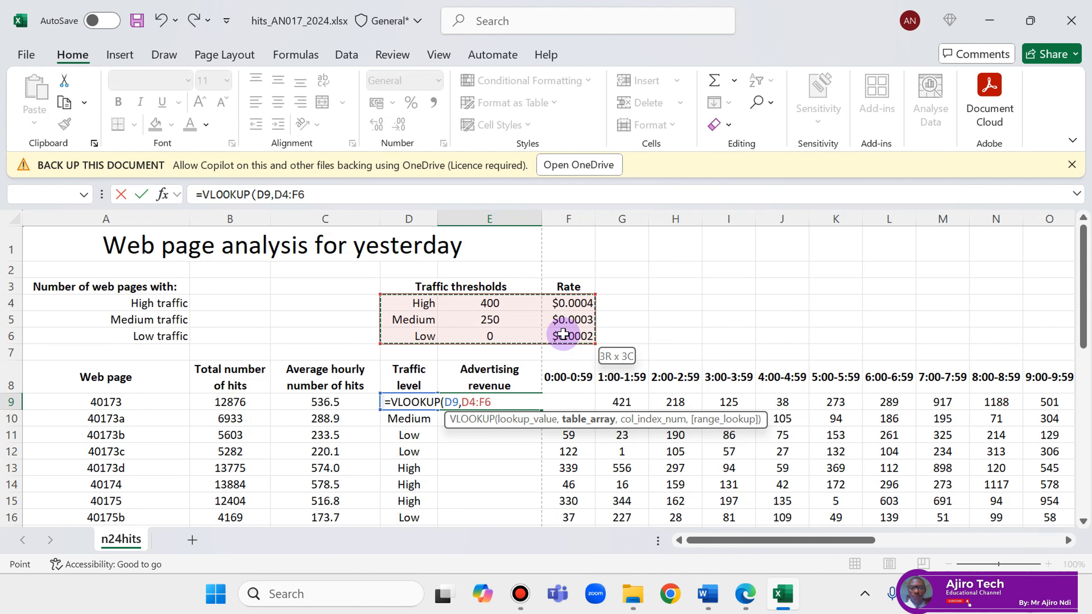
{"action": "left_click_drag", "start_coordinate": [563, 334], "coordinate": [555, 337]}
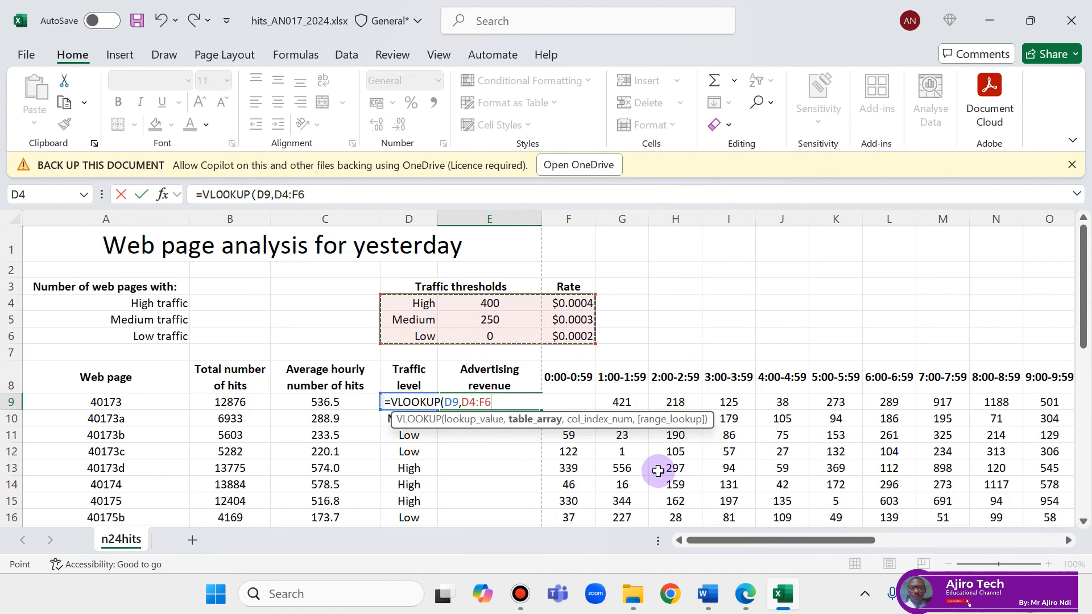
{"action": "left_click", "coordinate": [740, 596]}
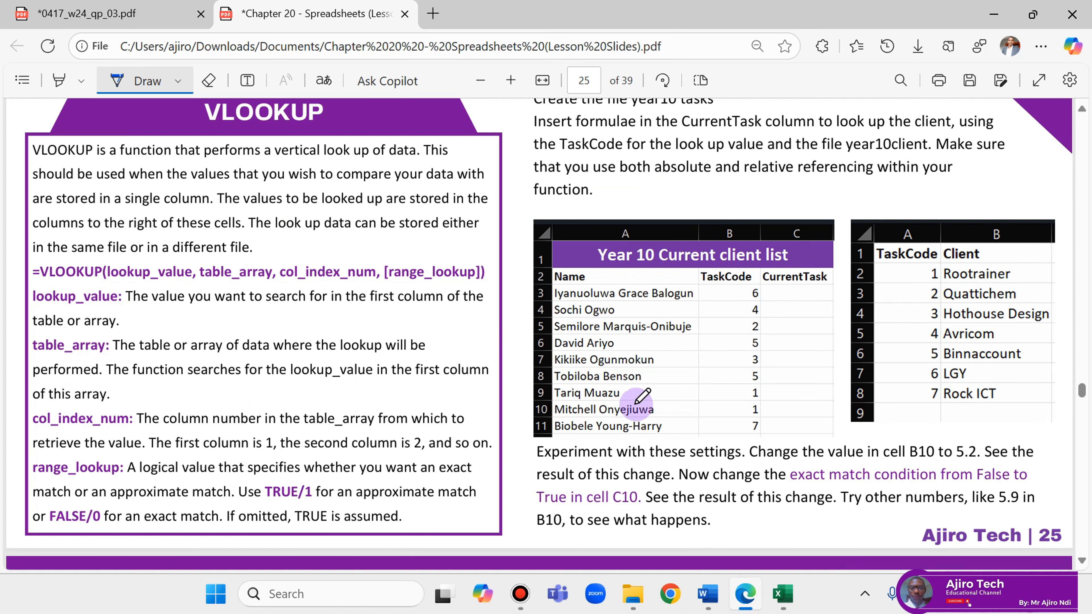
{"action": "left_click", "coordinate": [131, 19]}
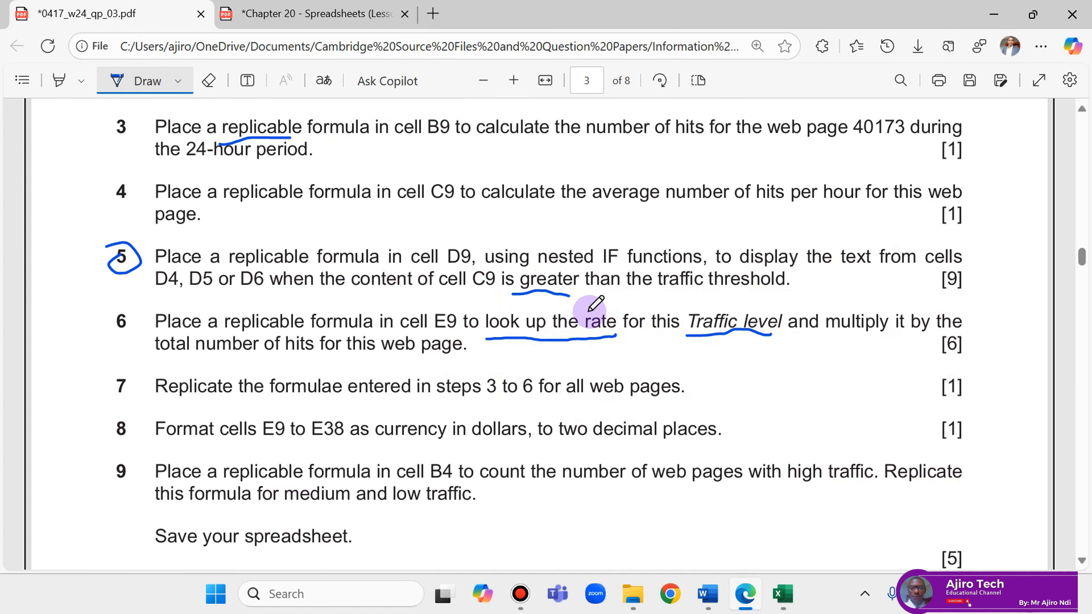
{"action": "mouse_move", "coordinate": [590, 310]}
{"action": "left_mouse_down"}
{"action": "mouse_move", "coordinate": [610, 311]}
{"action": "mouse_move", "coordinate": [622, 329]}
{"action": "mouse_move", "coordinate": [603, 341]}
{"action": "mouse_move", "coordinate": [581, 330]}
{"action": "mouse_move", "coordinate": [591, 309]}
{"action": "left_mouse_up"}
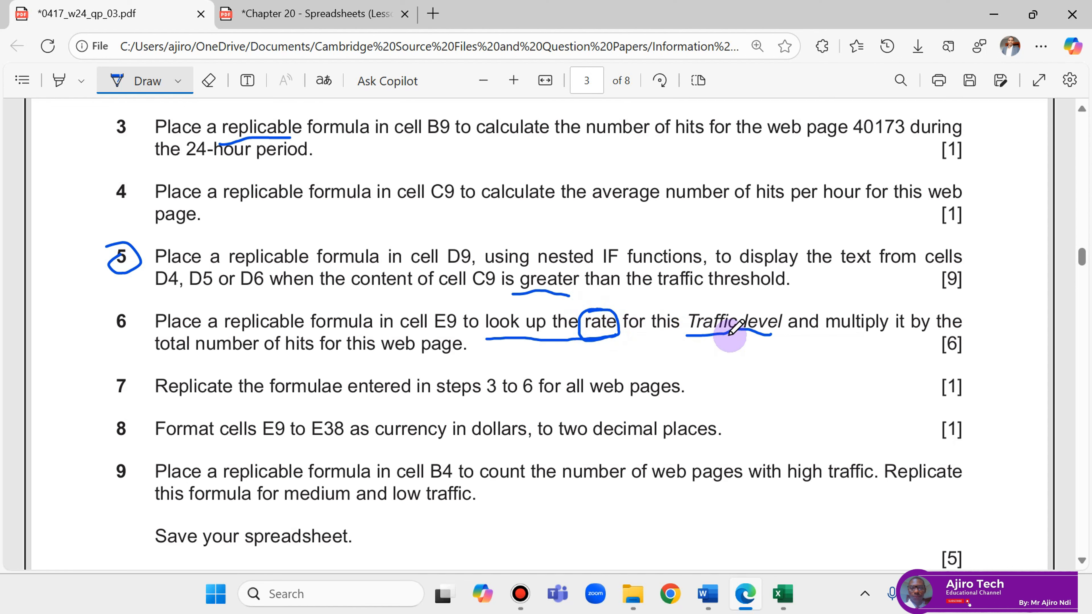
{"action": "left_click", "coordinate": [787, 602]}
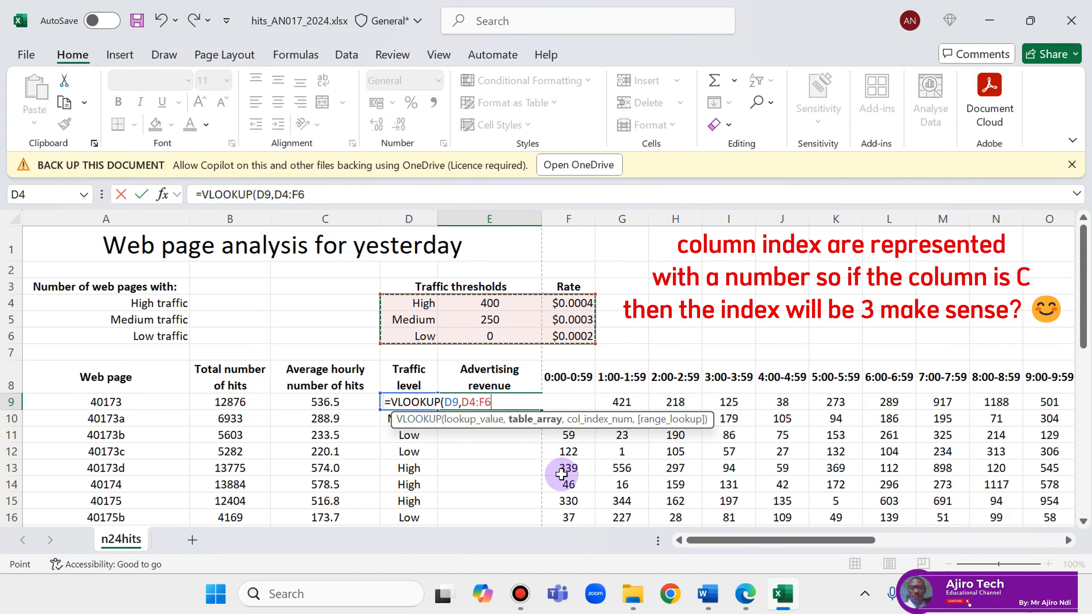
Finish E9's VLOOKUP with column index 3 and FALSE exact match, returning 0.0004
{"action": "type", "text": ","}
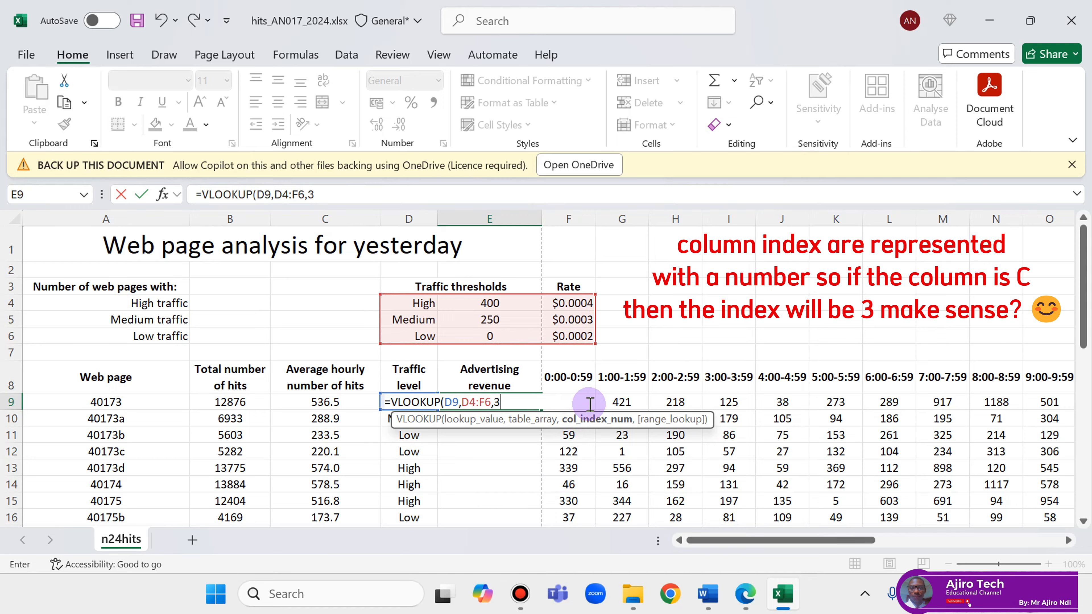
{"action": "type", "text": "3,"}
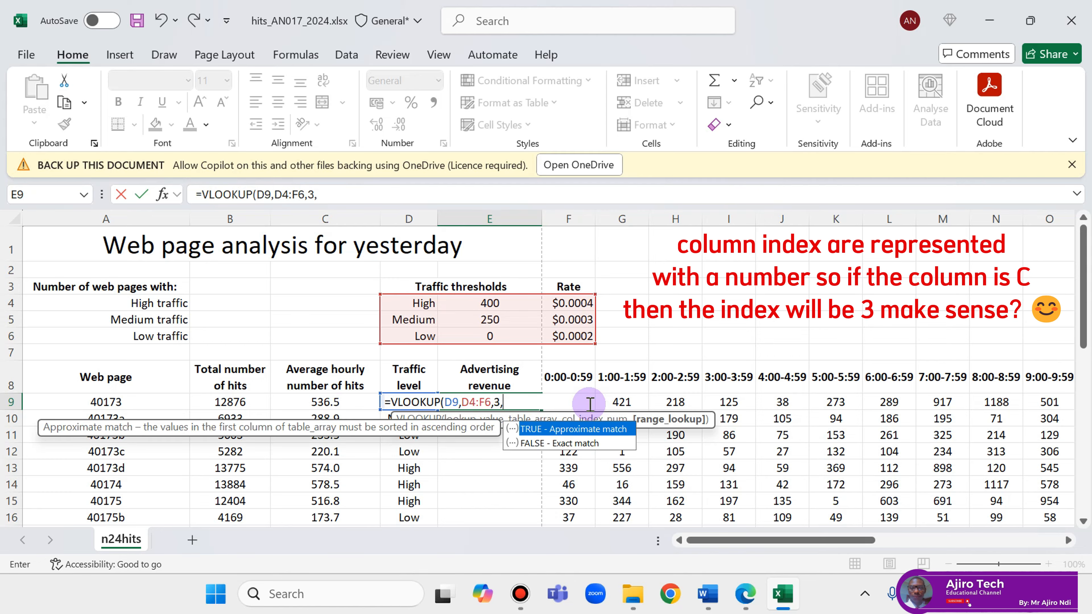
{"action": "double_click", "coordinate": [565, 441]}
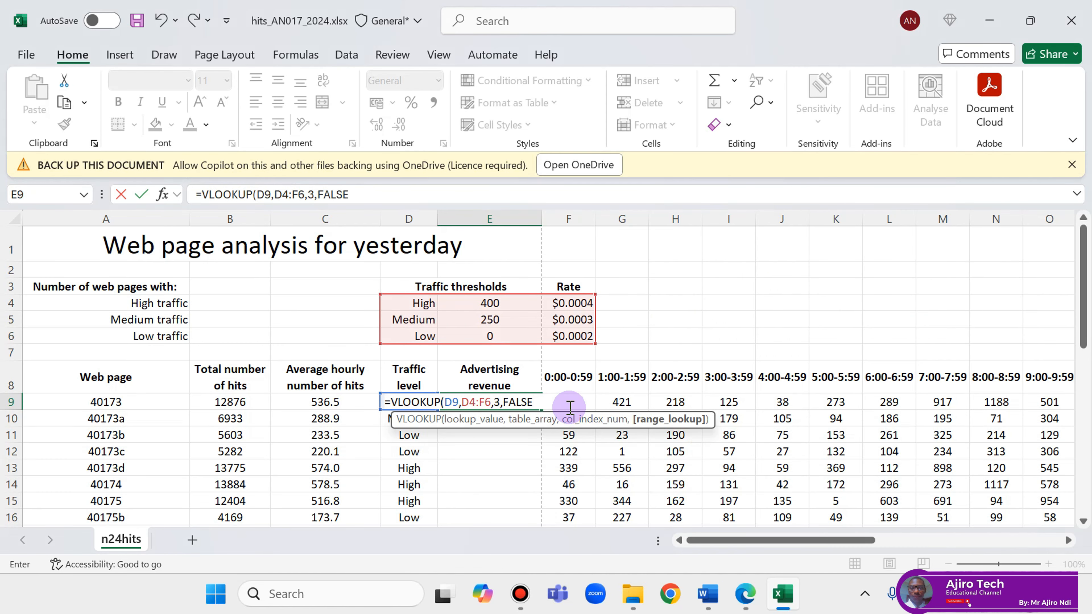
{"action": "type", "text": ")"}
{"action": "key", "text": "Return"}
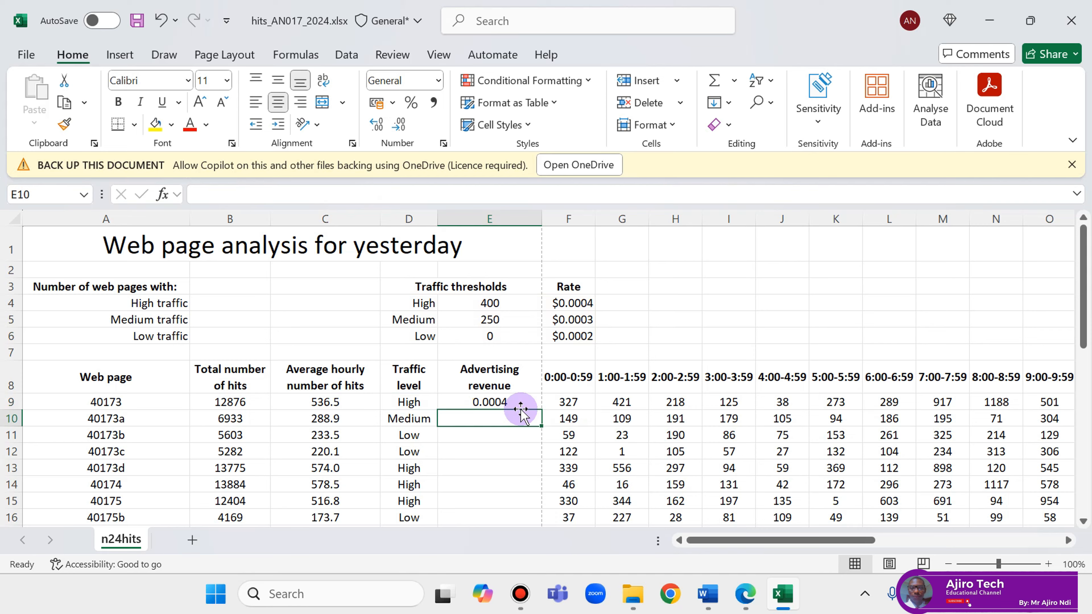
Multiply E9's looked-up rate by B9's total hits, giving 5.1504
{"action": "left_click", "coordinate": [496, 404]}
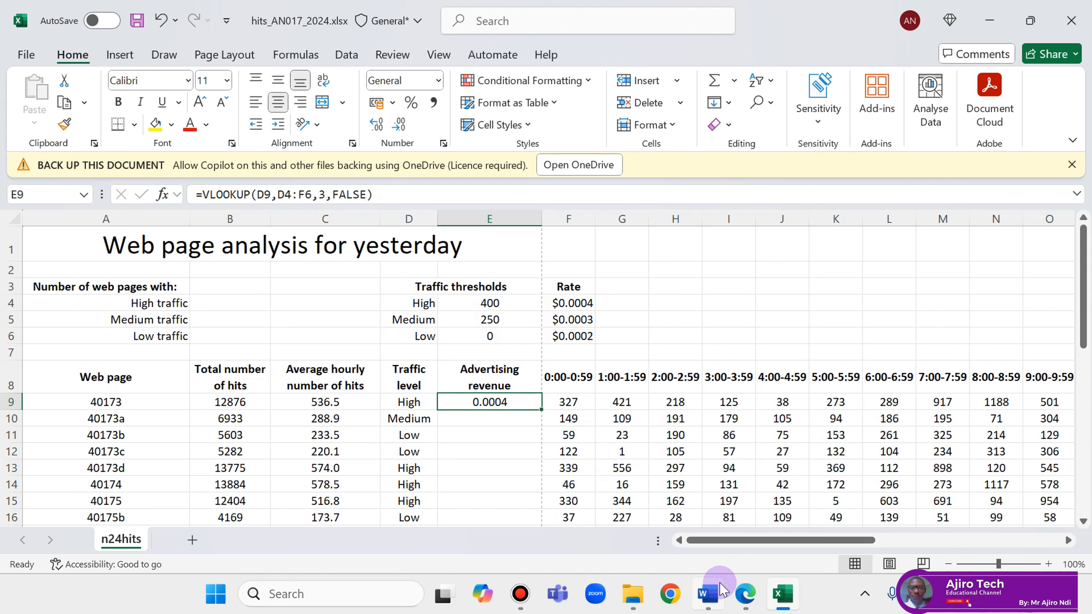
{"action": "left_click", "coordinate": [738, 604]}
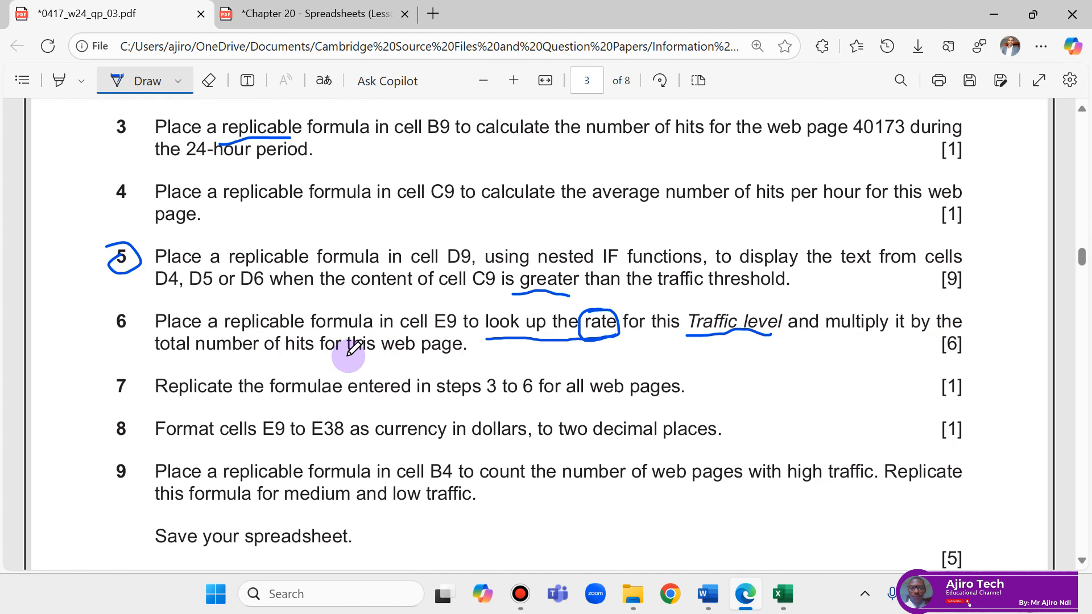
{"action": "left_click", "coordinate": [781, 596]}
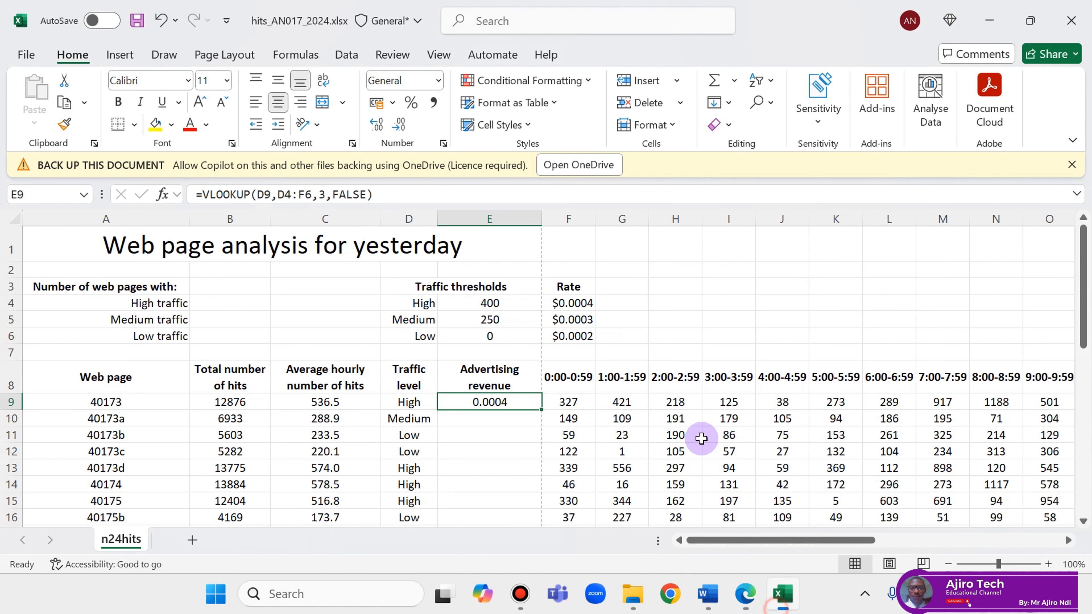
{"action": "left_click", "coordinate": [385, 197]}
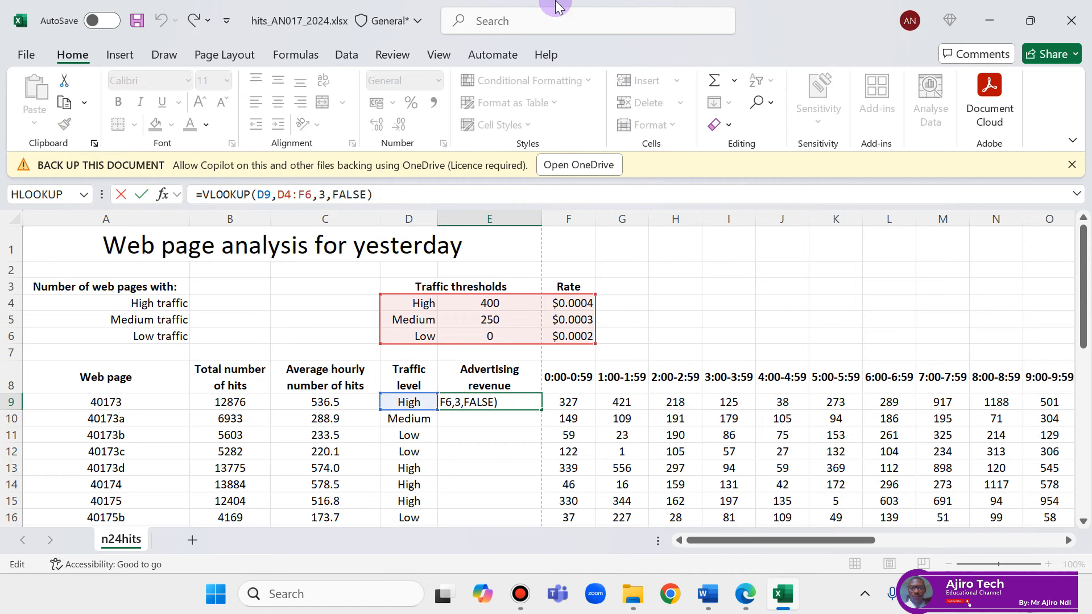
{"action": "mouse_move", "coordinate": [556, 2]}
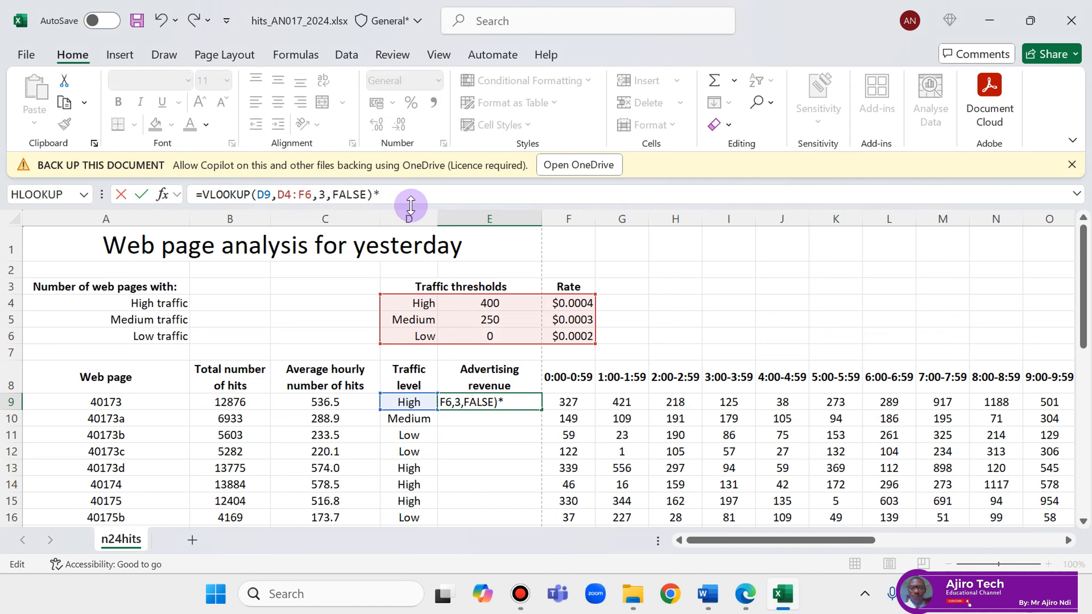
{"action": "left_click", "coordinate": [245, 402]}
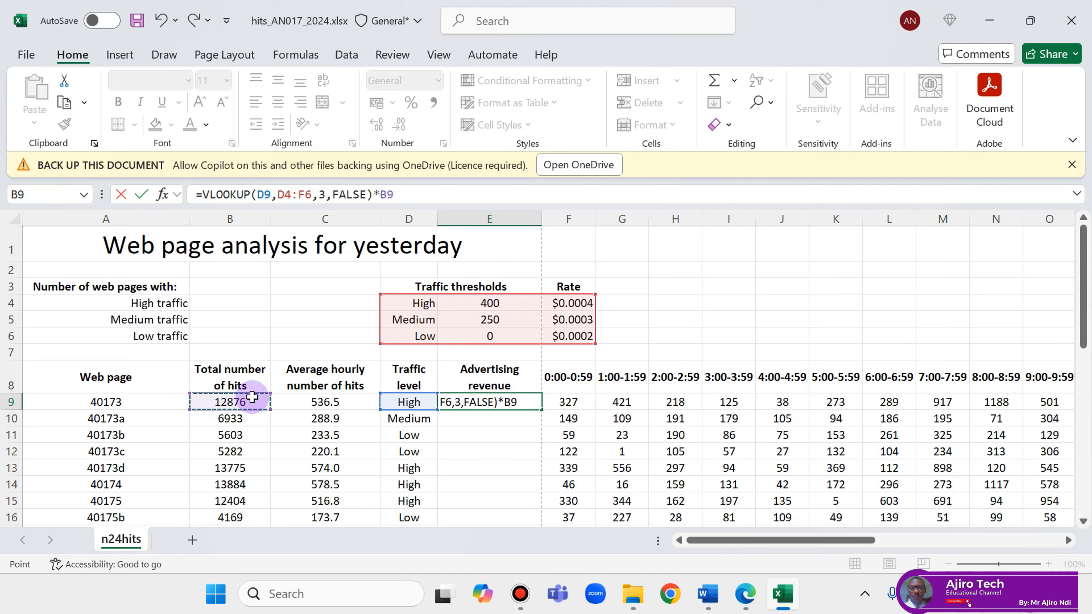
{"action": "key", "text": "Return"}
{"action": "left_click", "coordinate": [496, 402]}
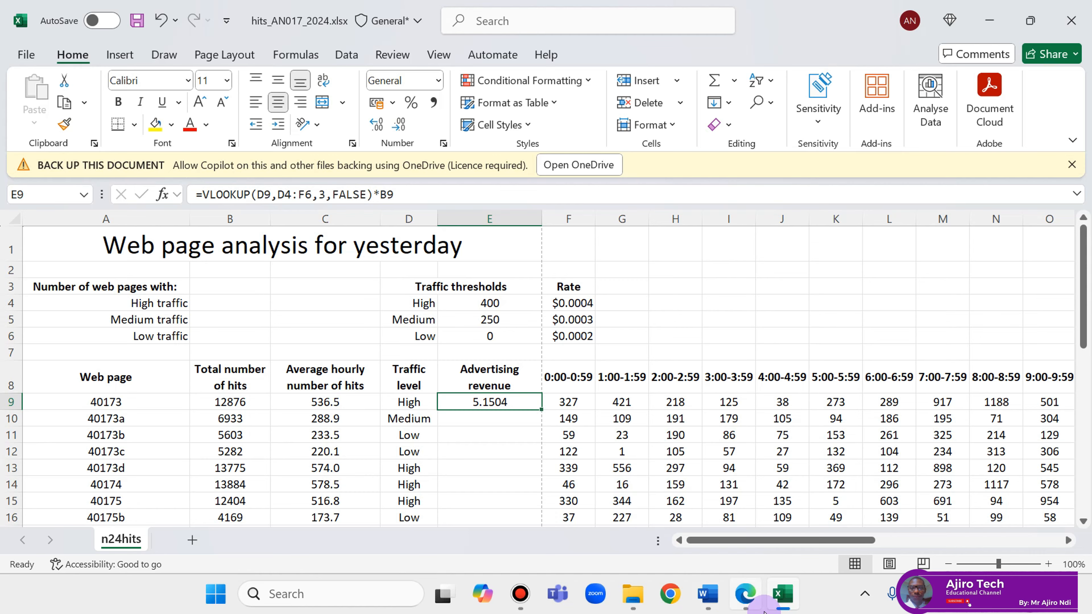
{"action": "left_click", "coordinate": [746, 600]}
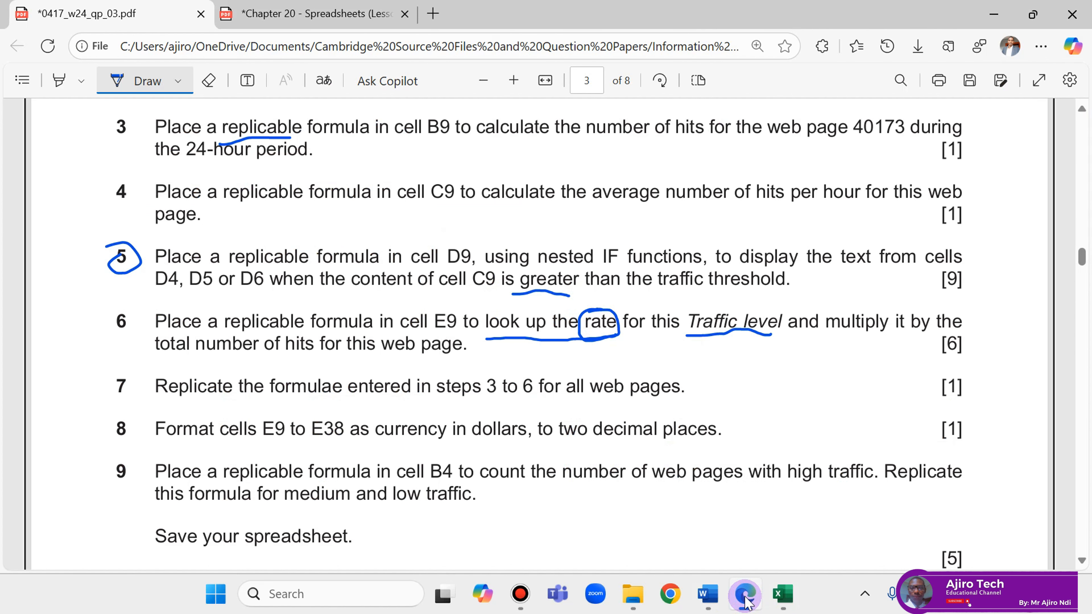
Change E9's lookup range to absolute $D$4:$F$6 with F4, keeping the 5.1504 result
{"action": "left_click", "coordinate": [746, 600]}
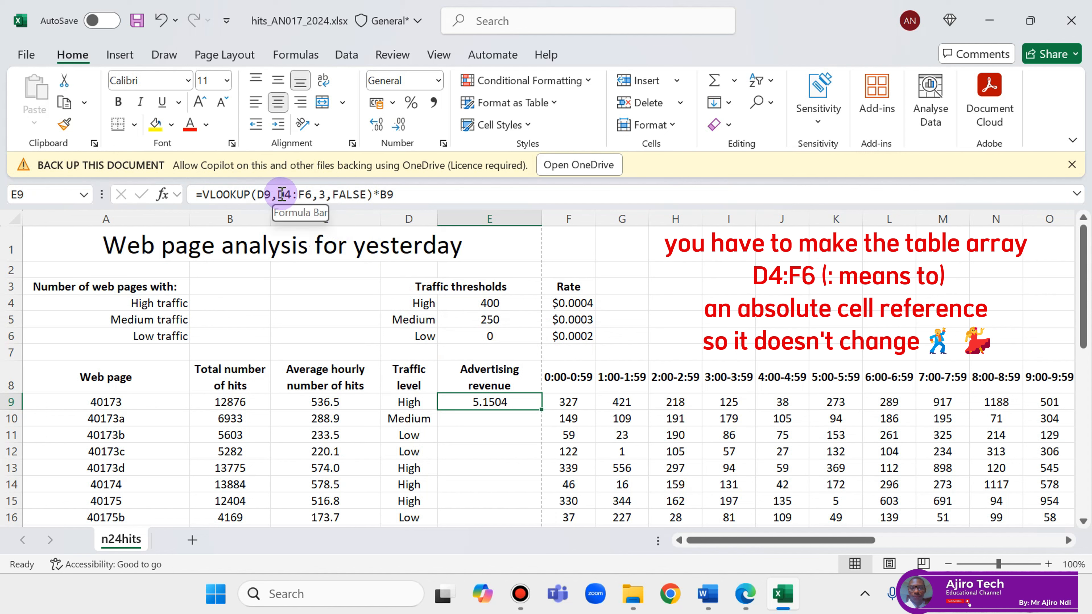
{"action": "left_click_drag", "start_coordinate": [278, 195], "coordinate": [314, 195]}
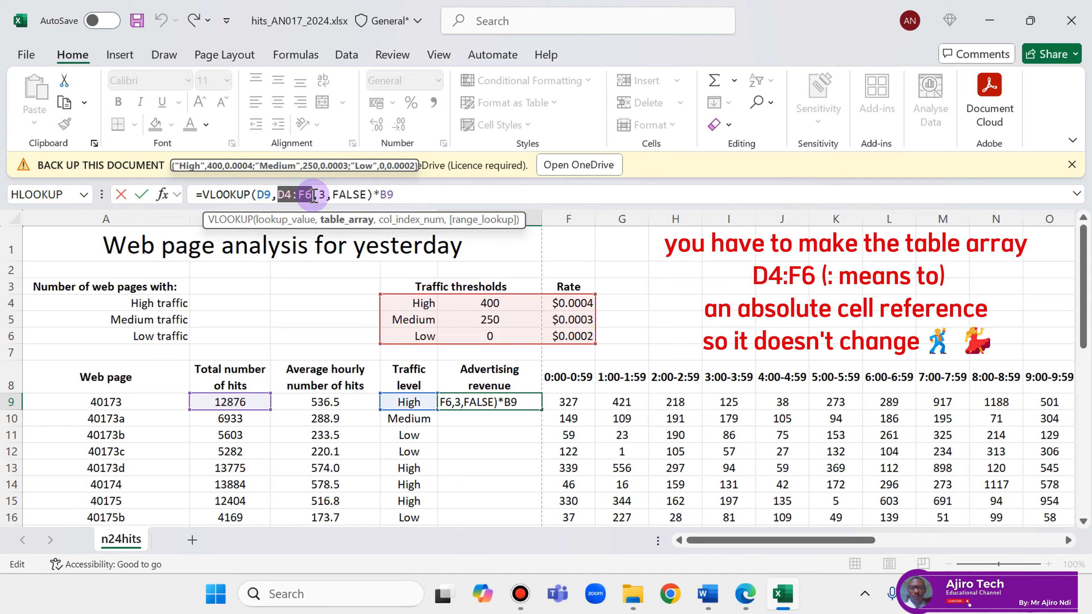
{"action": "key", "text": "F4"}
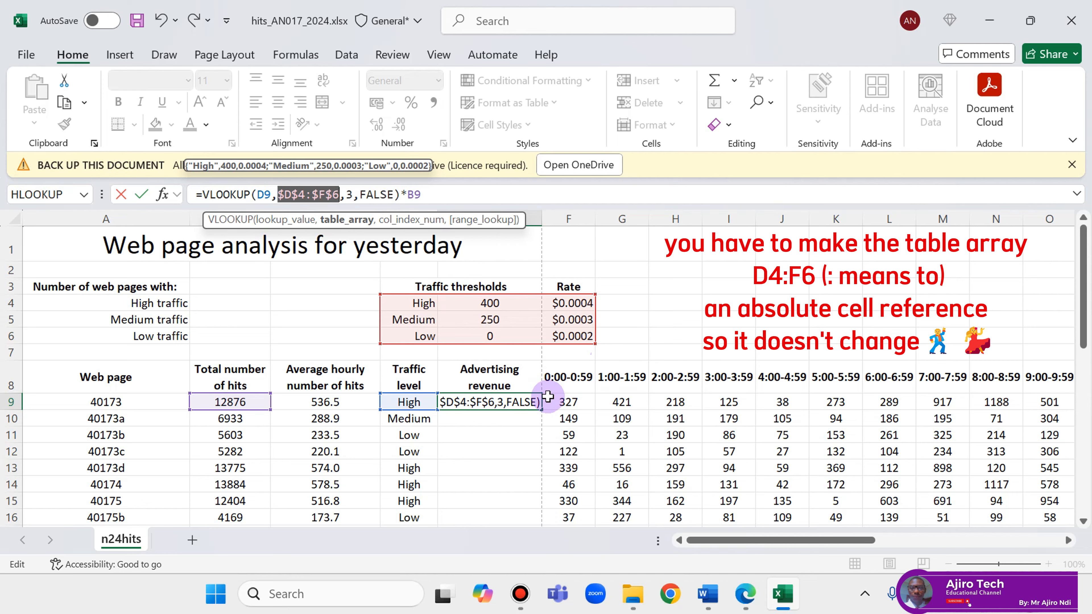
{"action": "key", "text": "Return"}
{"action": "left_click", "coordinate": [519, 399]}
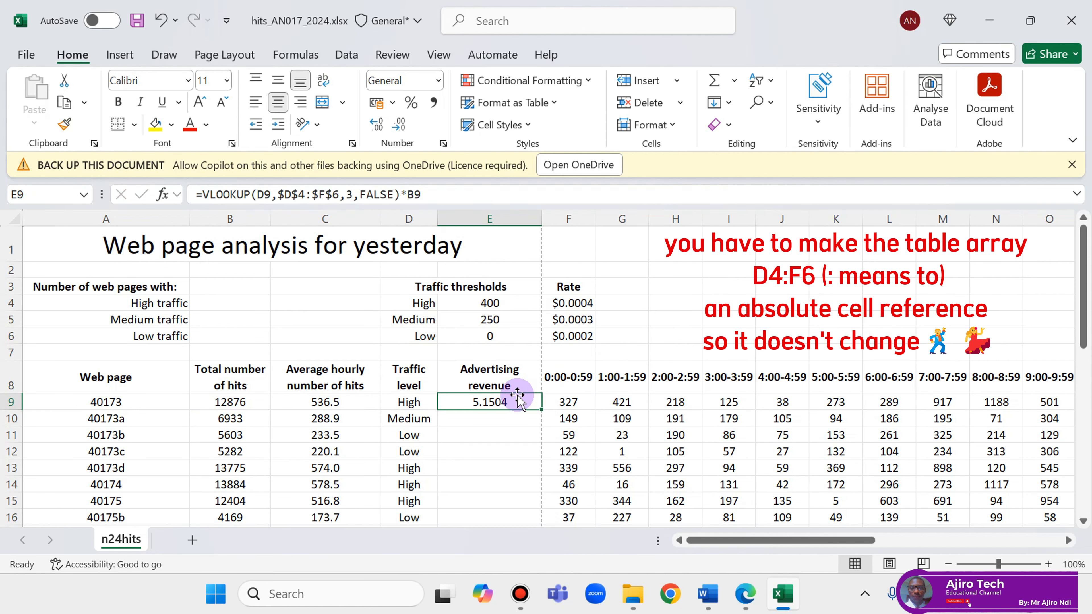
{"action": "double_click", "coordinate": [542, 410]}
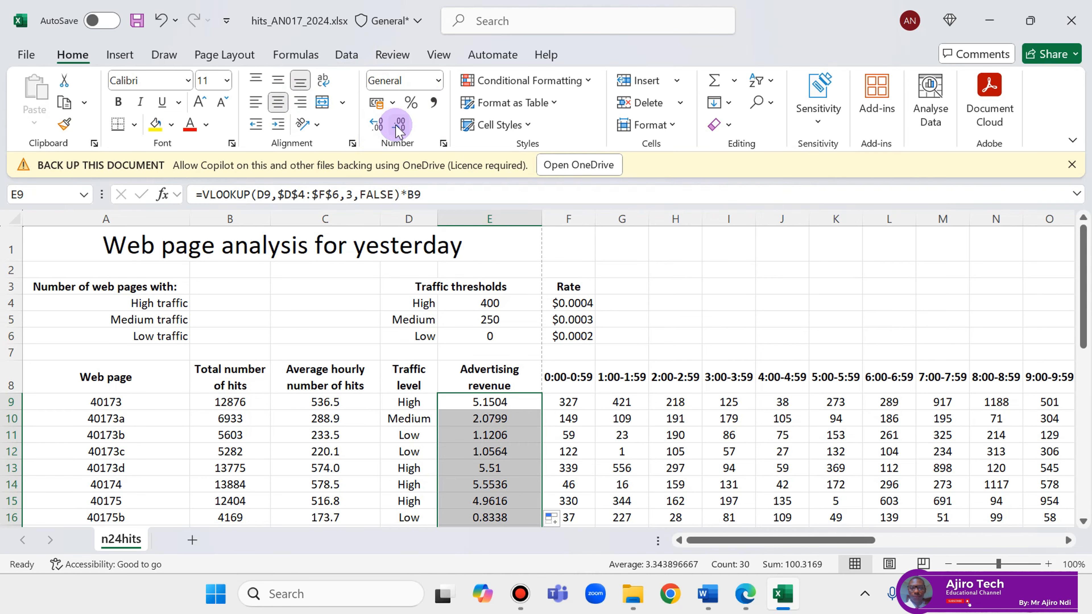
{"action": "left_click", "coordinate": [746, 594]}
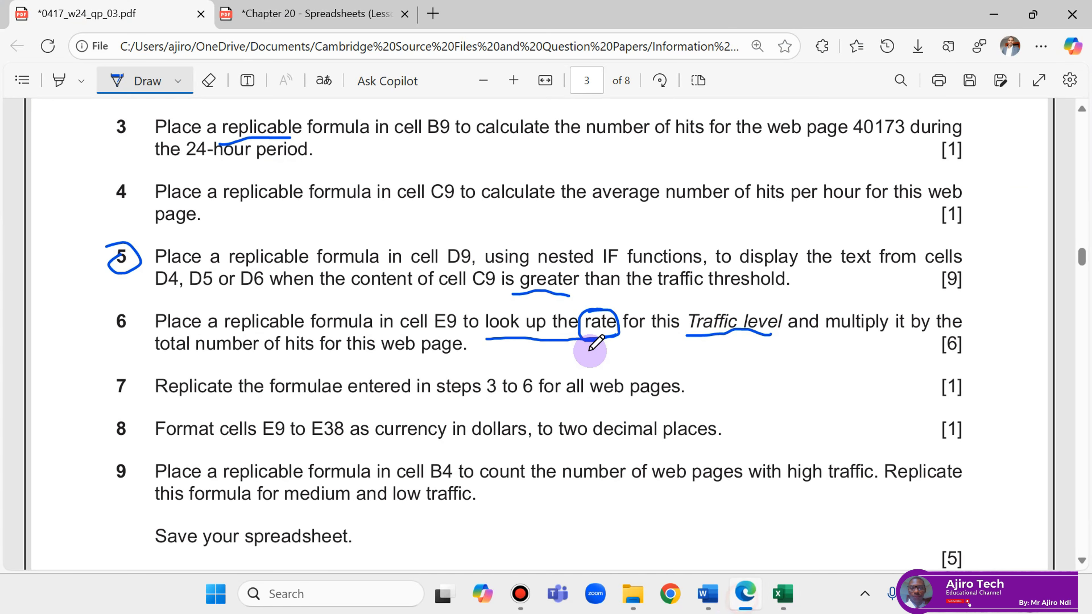
{"action": "scroll", "coordinate": [590, 350], "scroll_direction": "down", "scroll_amount": 2}
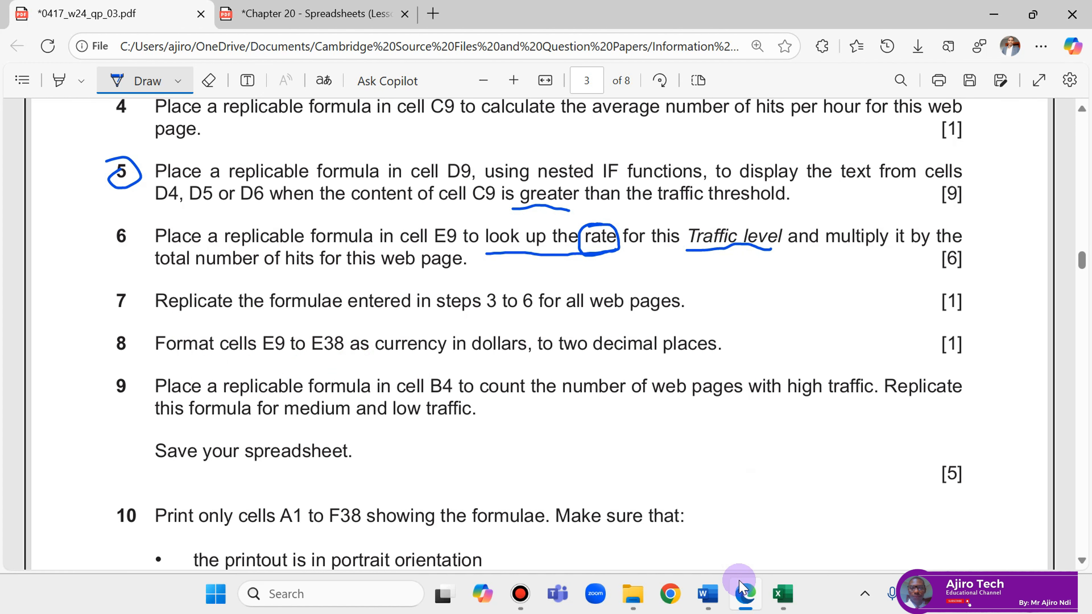
{"action": "left_click", "coordinate": [783, 594]}
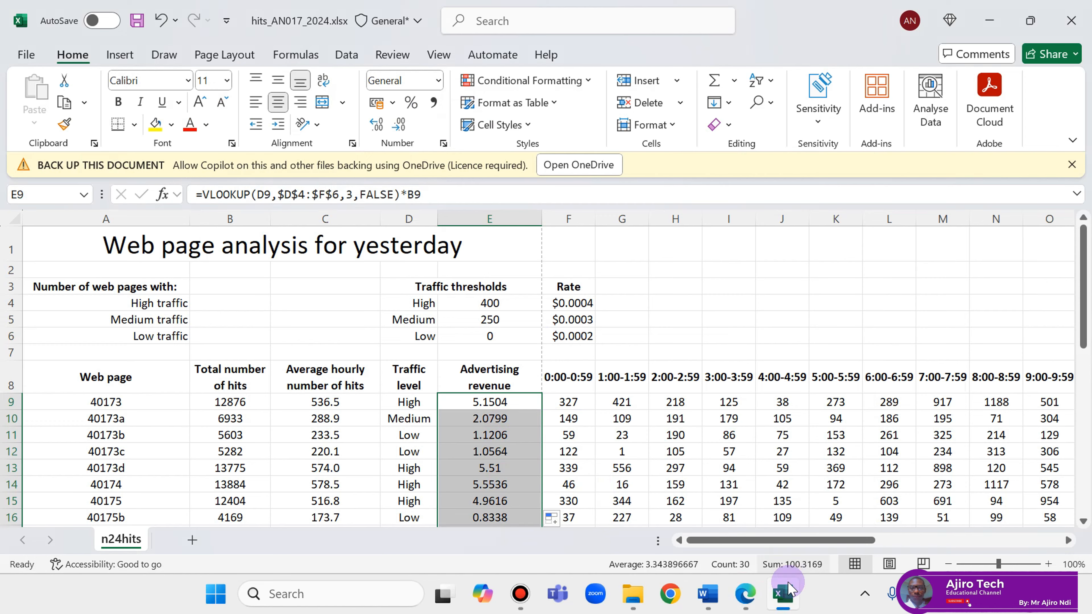
{"action": "left_click", "coordinate": [747, 596]}
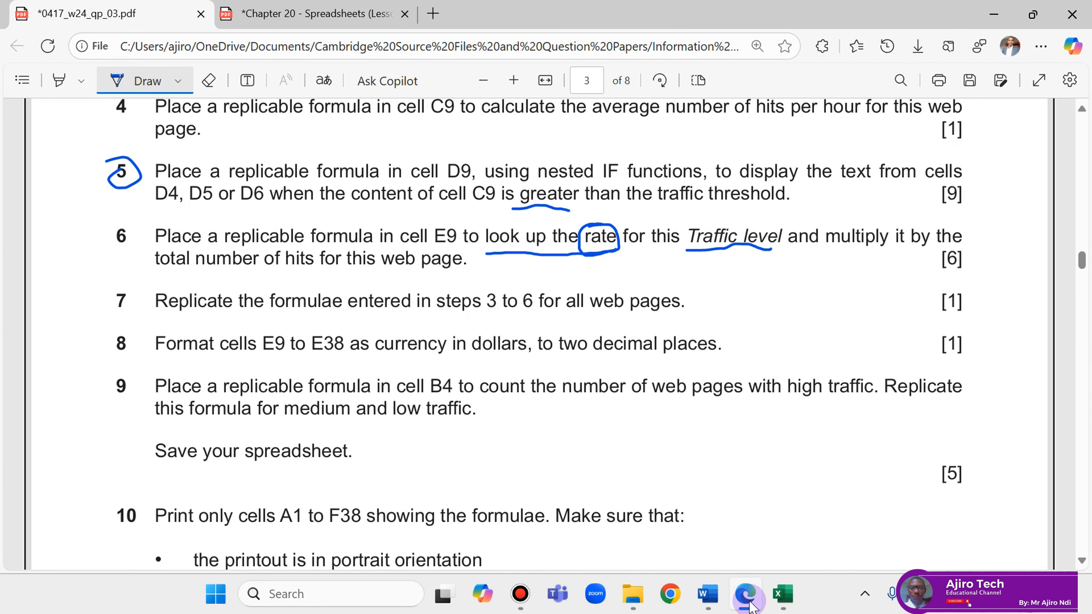
{"action": "left_click", "coordinate": [750, 604]}
{"action": "left_click", "coordinate": [749, 596]}
{"action": "left_click", "coordinate": [750, 605]}
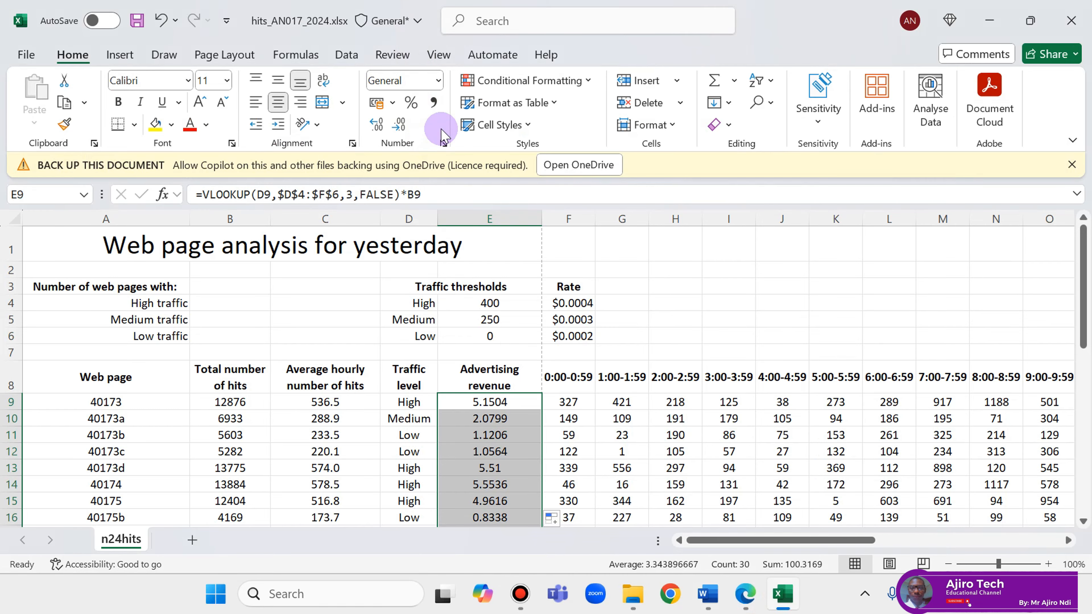
Format the revenue cells as Currency with the $ English (United States) symbol and two decimals
{"action": "left_click", "coordinate": [443, 141]}
{"action": "left_click", "coordinate": [357, 139]}
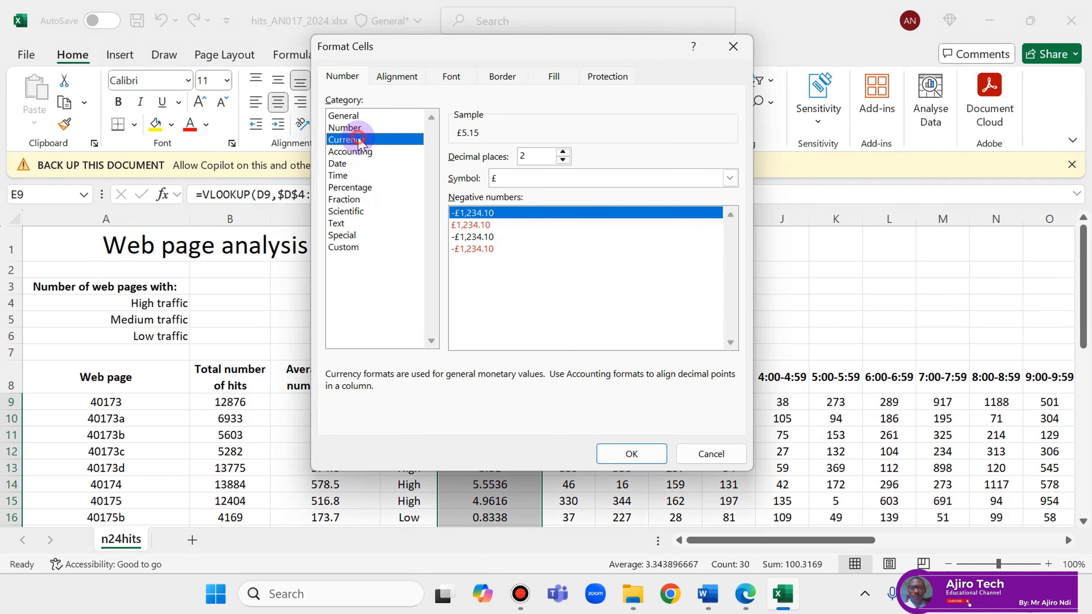
{"action": "left_click", "coordinate": [519, 178]}
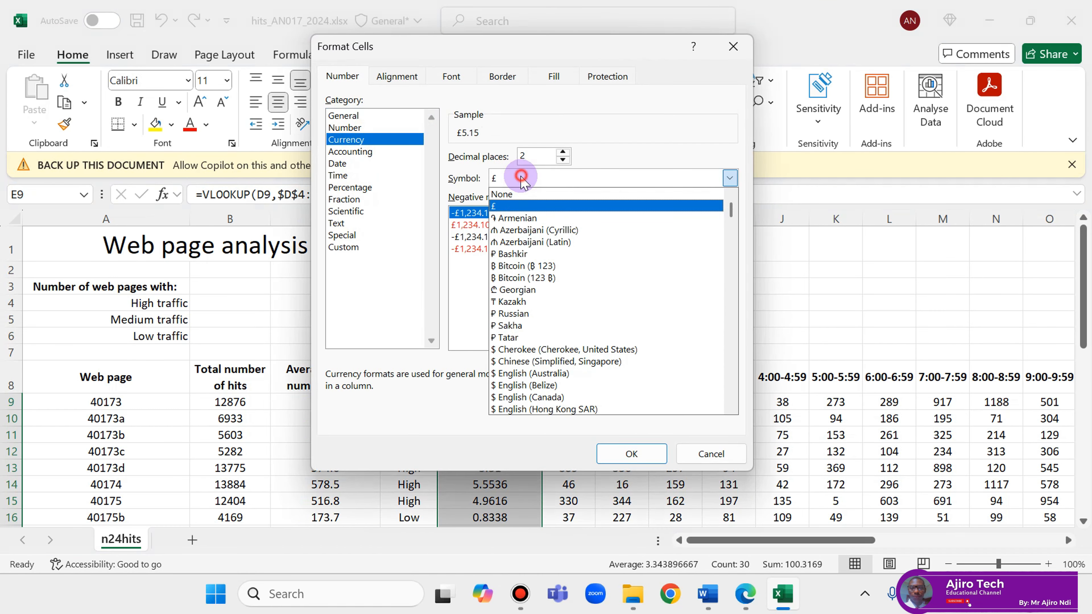
{"action": "scroll", "coordinate": [555, 383], "scroll_direction": "down", "scroll_amount": 2}
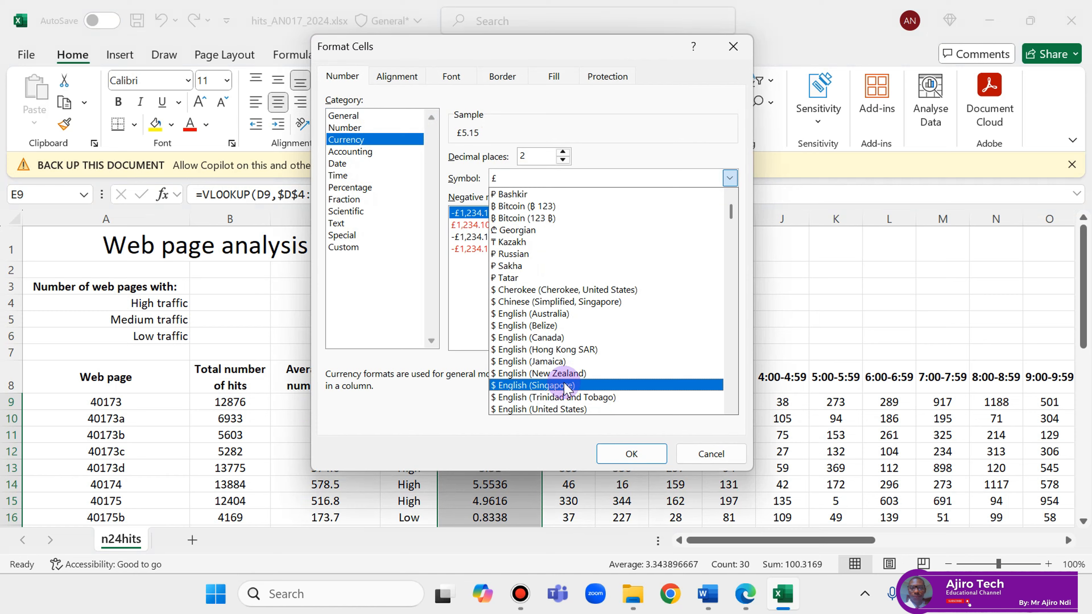
{"action": "left_click", "coordinate": [599, 409]}
{"action": "left_click", "coordinate": [635, 453]}
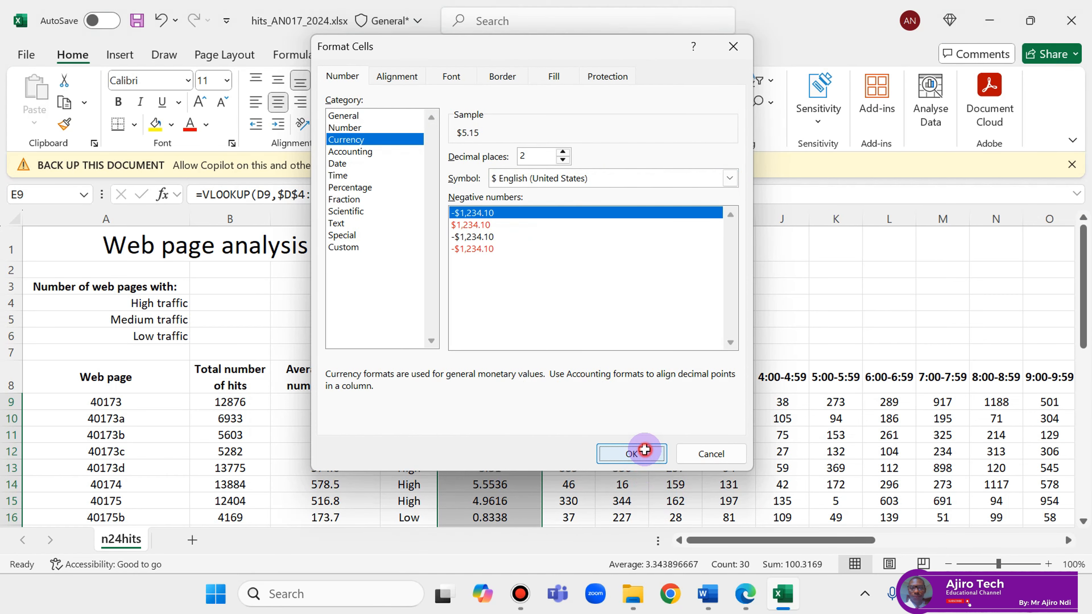
{"action": "left_click", "coordinate": [746, 597]}
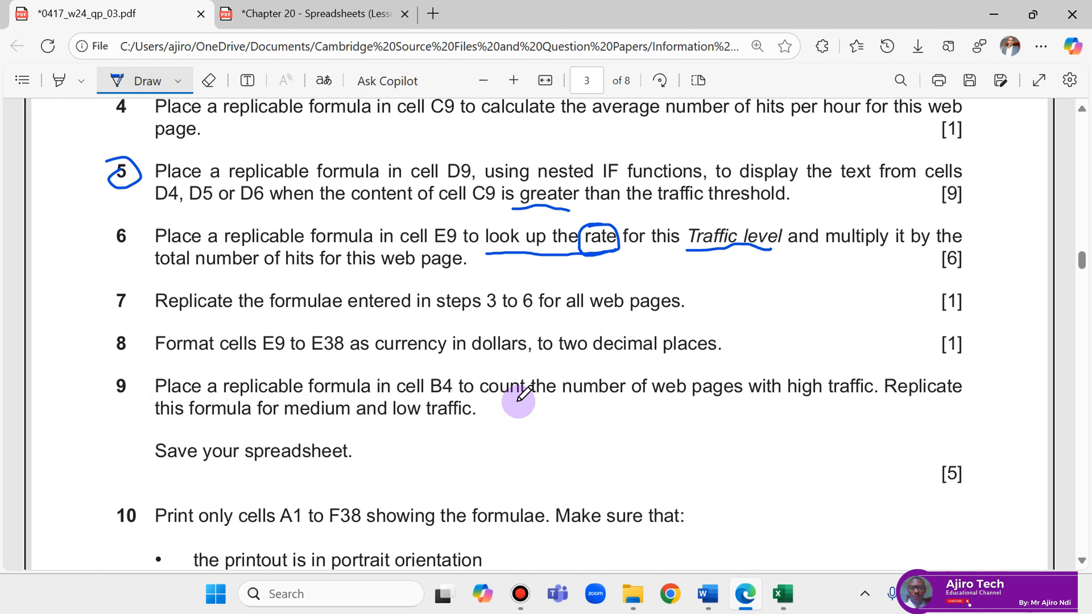
Select B4 in the workbook, then underline 'high traffic' in question 9 of the exam paper
{"action": "left_click", "coordinate": [782, 594]}
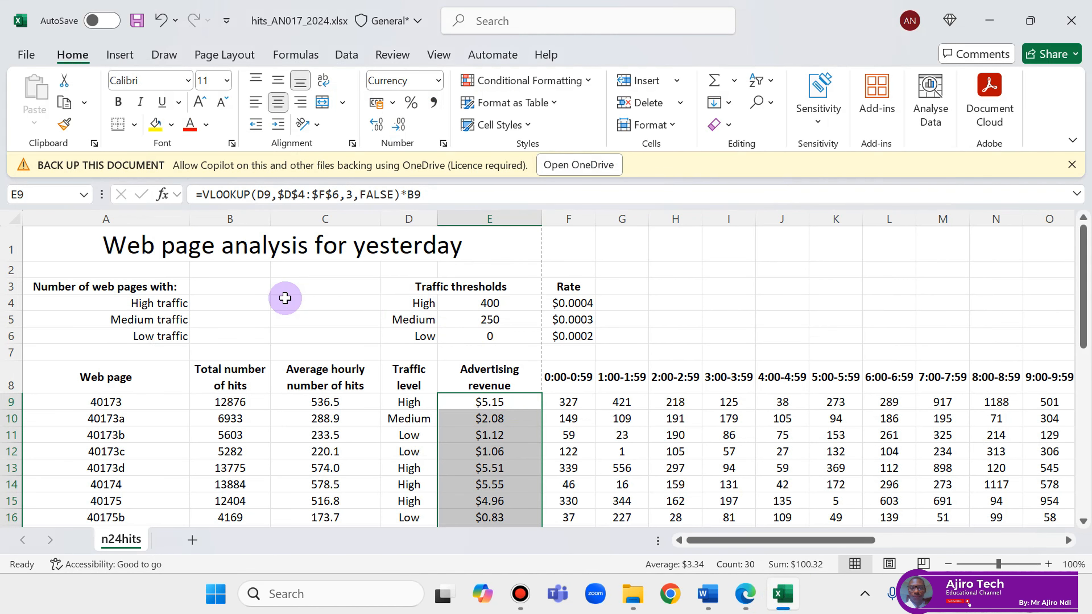
{"action": "left_click", "coordinate": [232, 305]}
{"action": "left_click", "coordinate": [749, 600]}
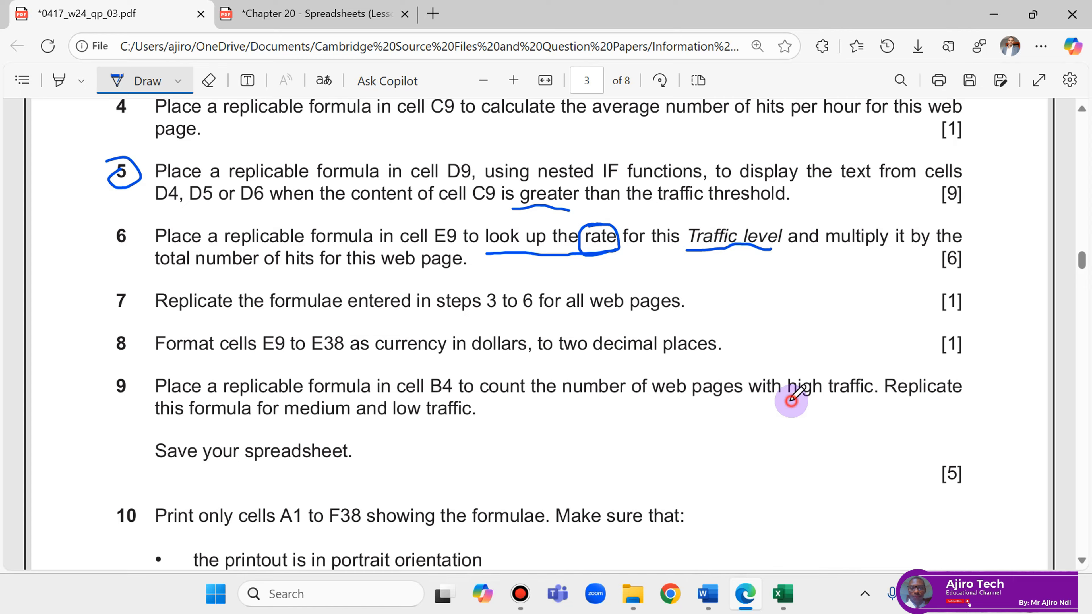
{"action": "mouse_move", "coordinate": [790, 402]}
{"action": "left_mouse_down"}
{"action": "mouse_move", "coordinate": [870, 399]}
{"action": "mouse_move", "coordinate": [792, 402]}
{"action": "left_mouse_up"}
{"action": "key", "text": "ctrl+Tab"}
Scroll the Chapter 20 slides up to the COUNTIF explanation on page 20
{"action": "scroll", "coordinate": [447, 340], "scroll_direction": "up", "scroll_amount": 20}
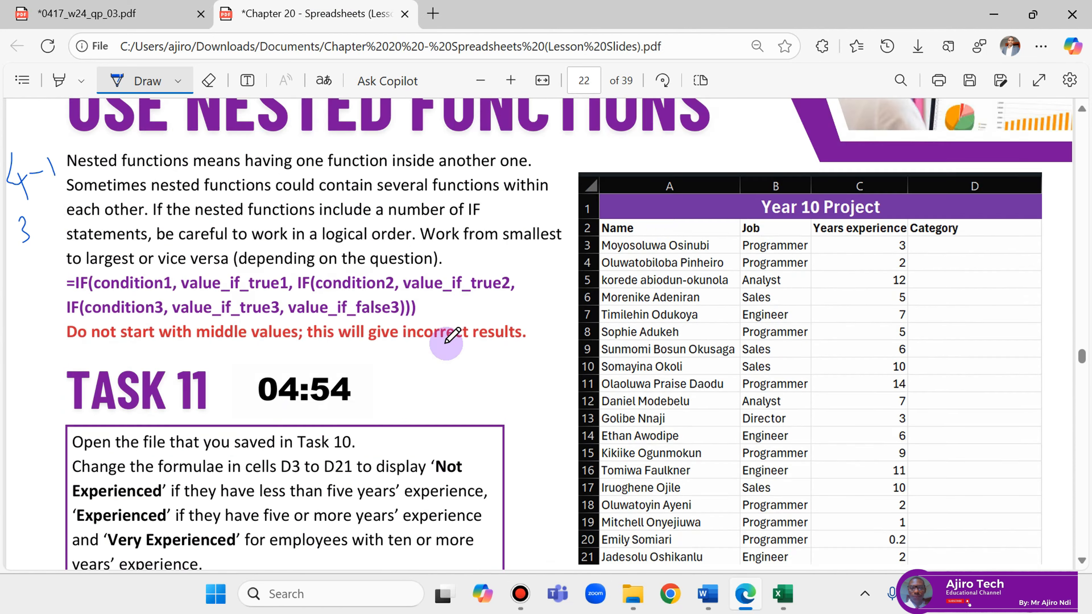
{"action": "scroll", "coordinate": [447, 342], "scroll_direction": "up", "scroll_amount": 8}
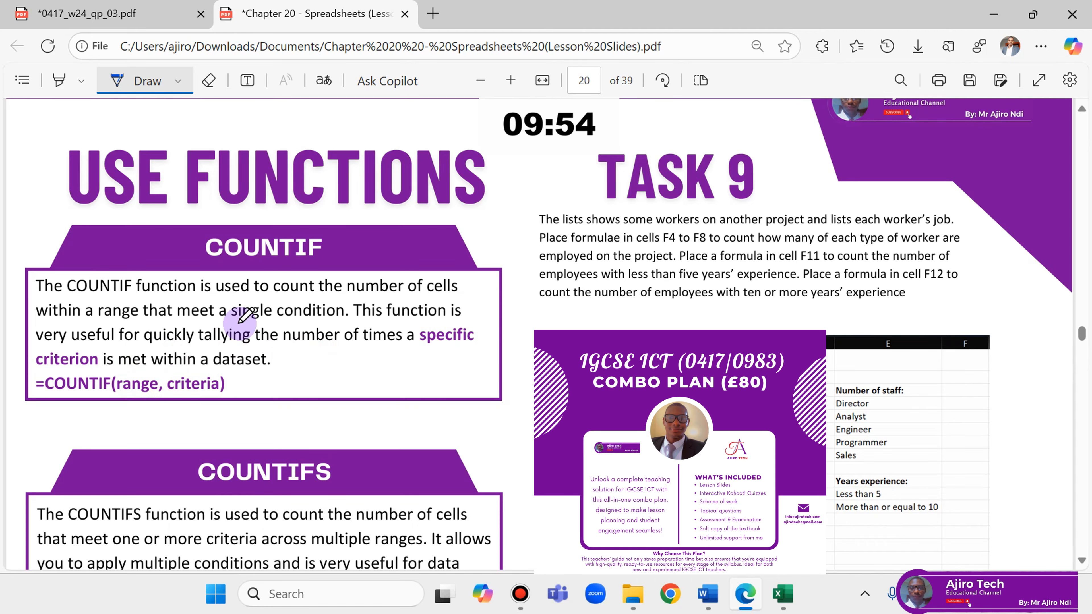
{"action": "mouse_move", "coordinate": [613, 7]}
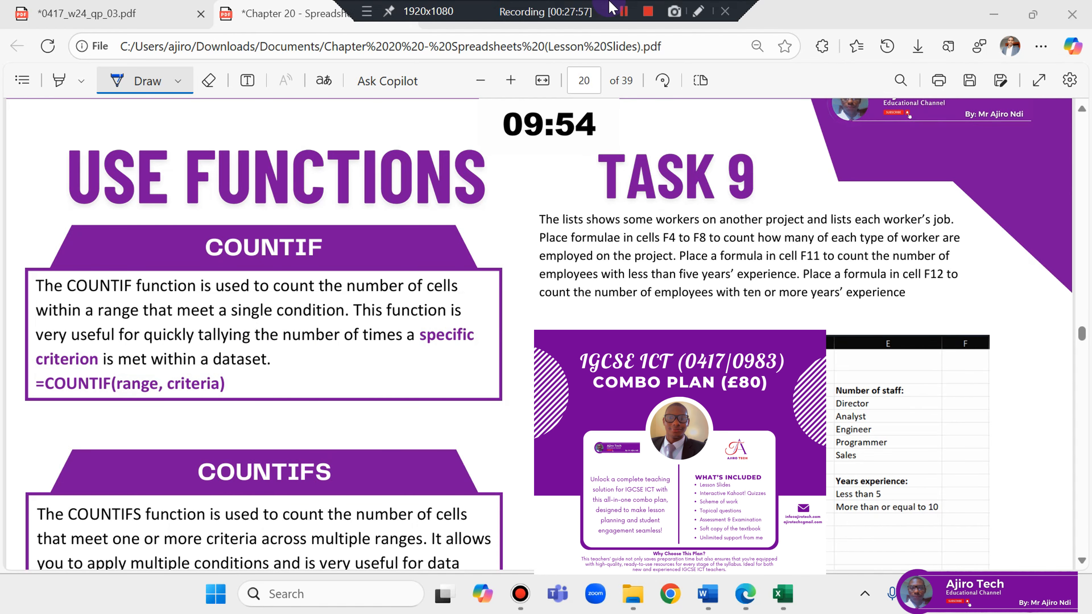
{"action": "left_click", "coordinate": [783, 595]}
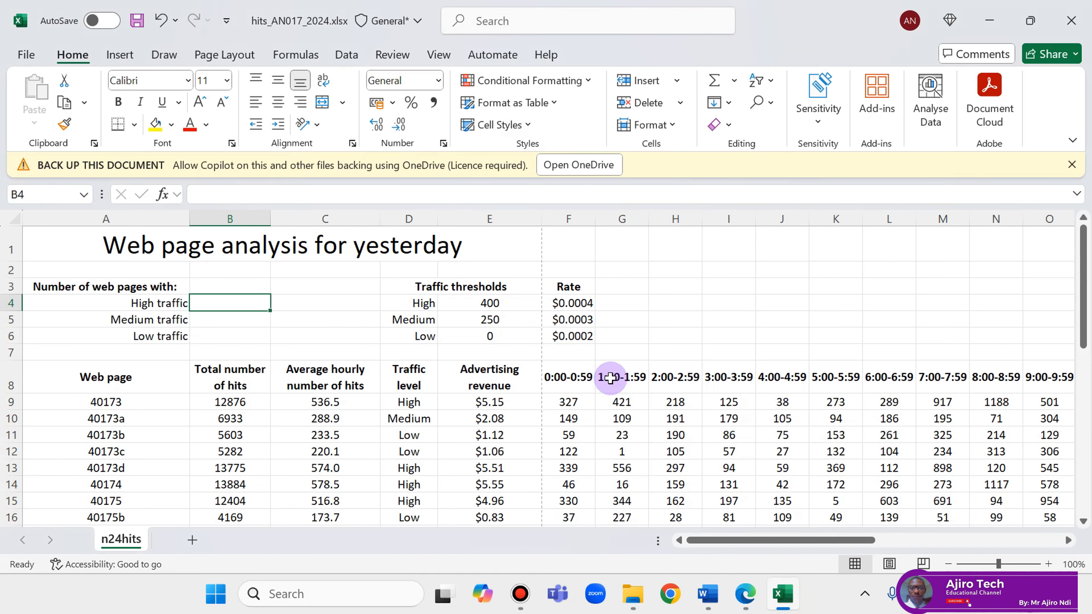
Start a COUNTIF in B4 with the traffic levels D9:D38 as the count range
{"action": "type", "text": "="}
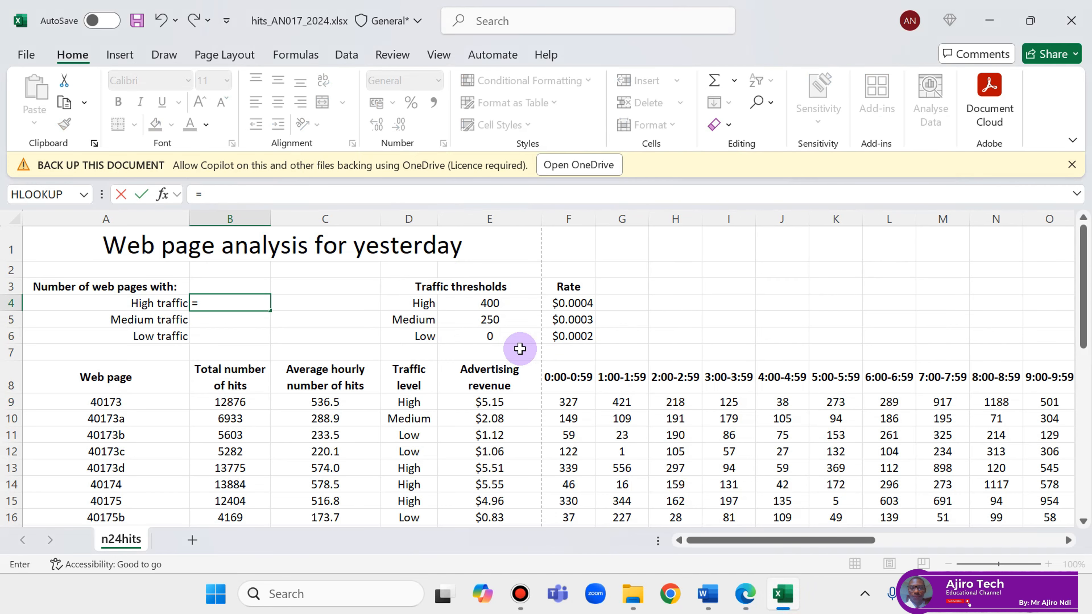
{"action": "type", "text": "COUN"}
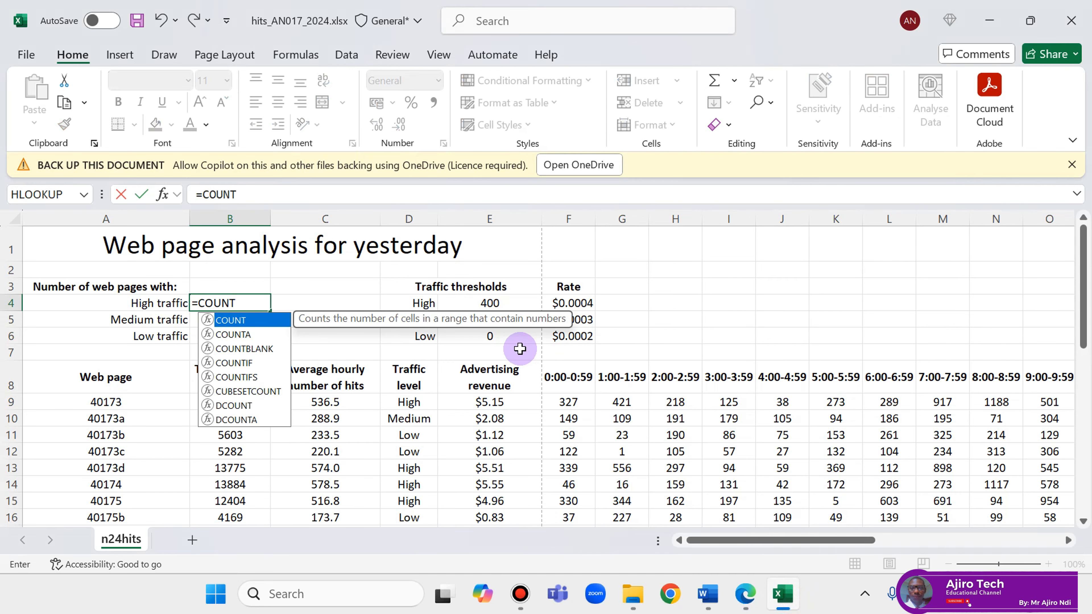
{"action": "type", "text": "T"}
{"action": "double_click", "coordinate": [257, 363]}
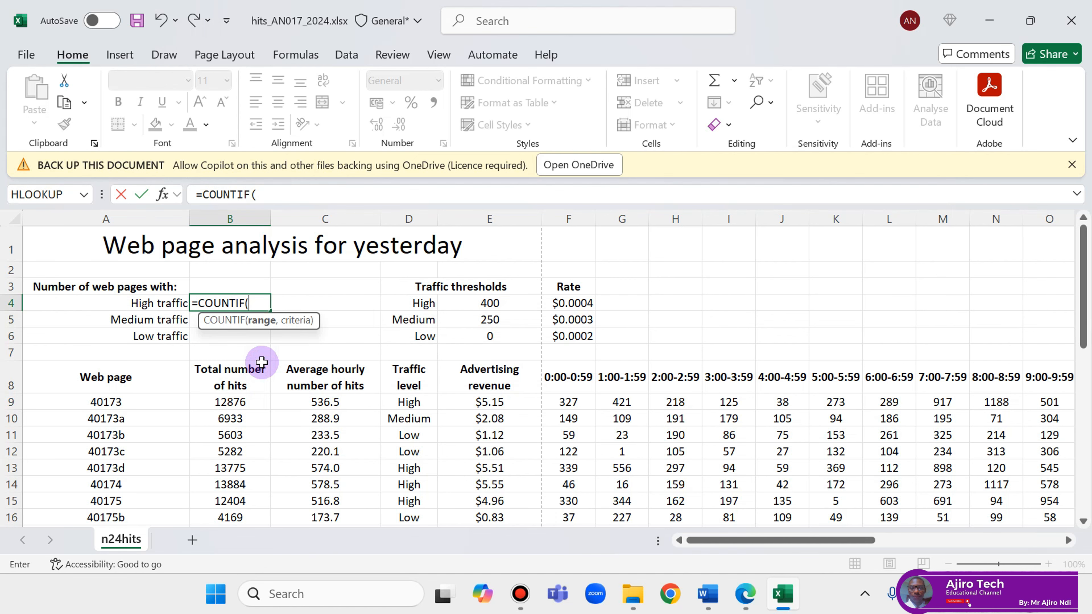
{"action": "left_click", "coordinate": [746, 594]}
{"action": "left_click", "coordinate": [120, 14]}
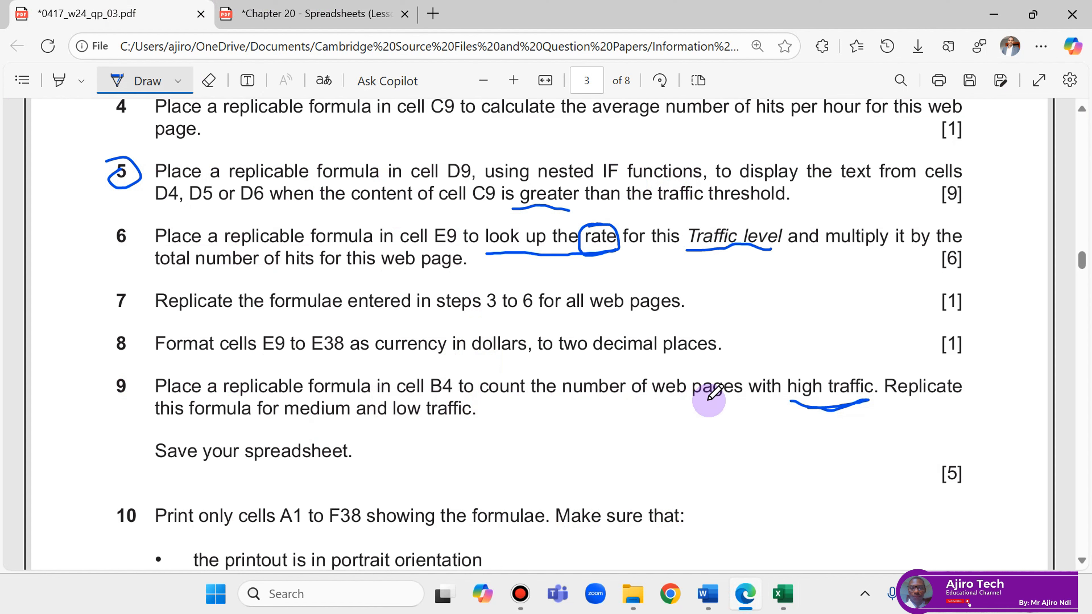
{"action": "left_click", "coordinate": [783, 593]}
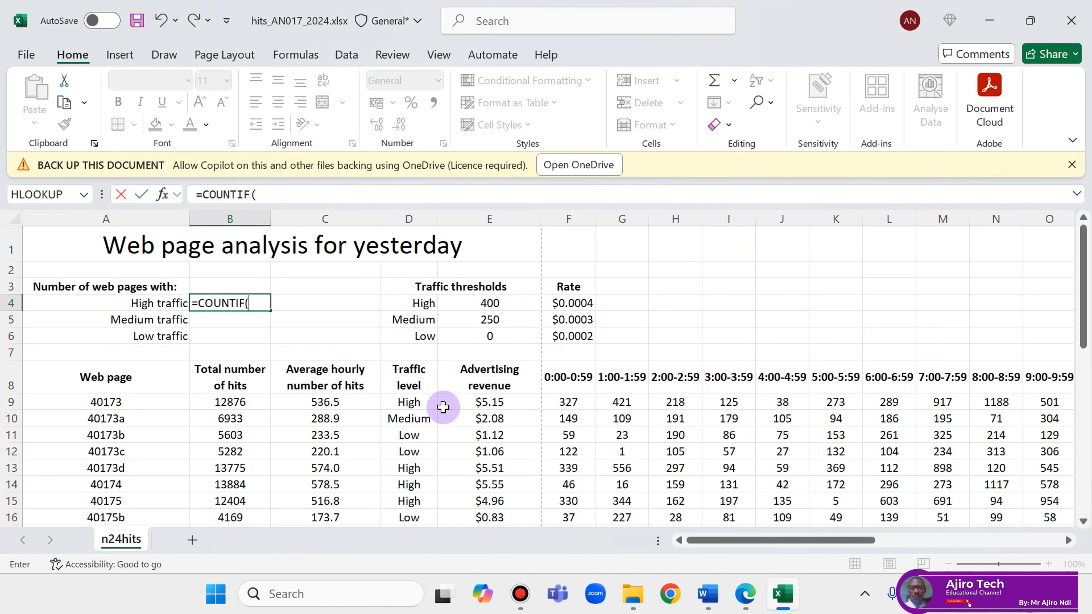
{"action": "left_click", "coordinate": [416, 400]}
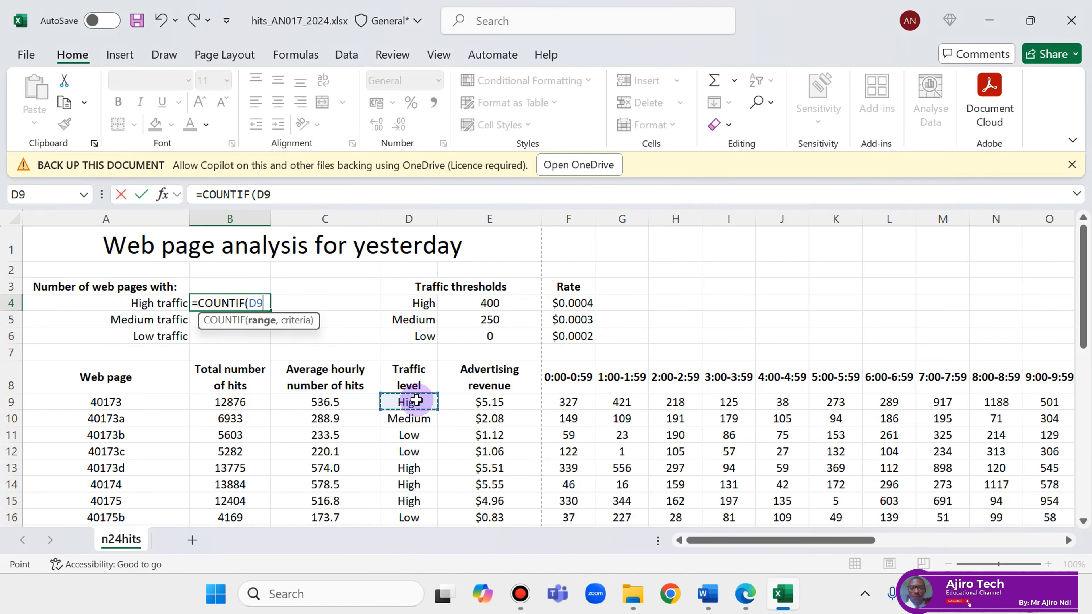
{"action": "key", "text": "ctrl+shift+Down"}
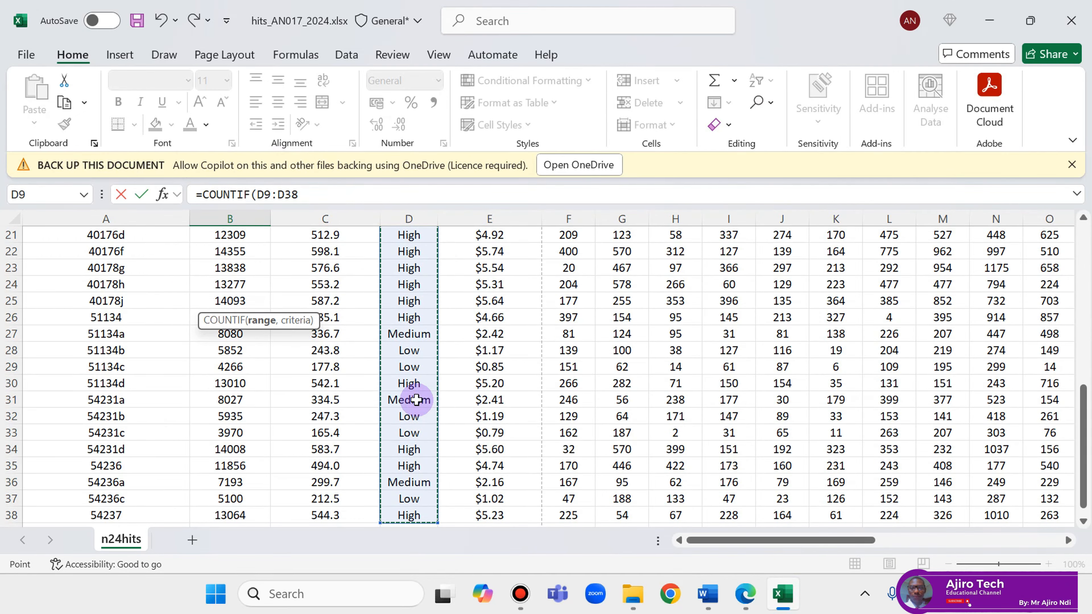
{"action": "left_click", "coordinate": [305, 193]}
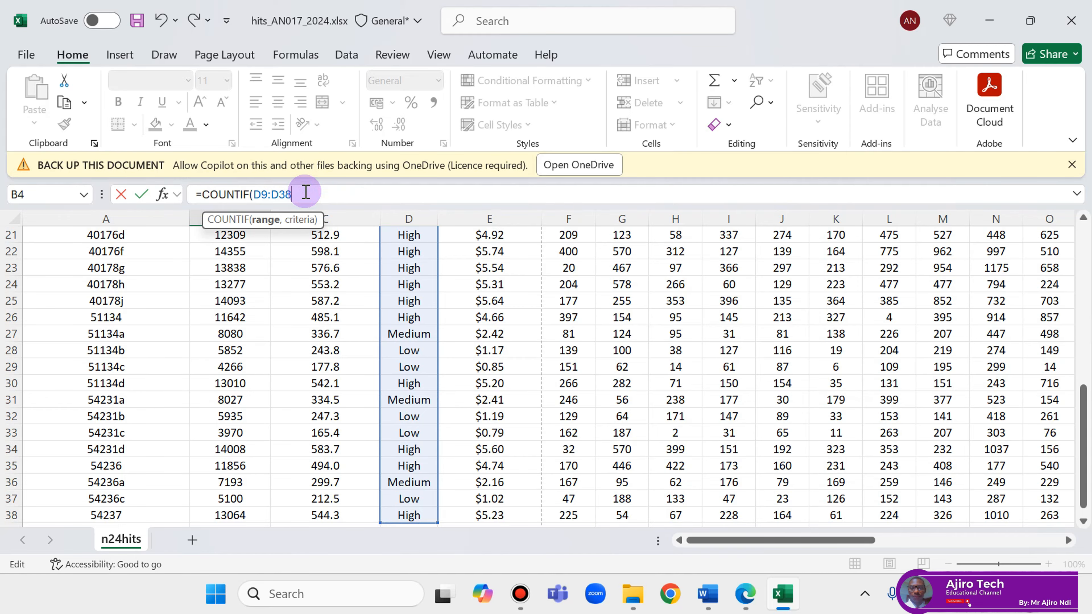
{"action": "type", "text": ","}
{"action": "scroll", "coordinate": [777, 364], "scroll_direction": "up", "scroll_amount": 5}
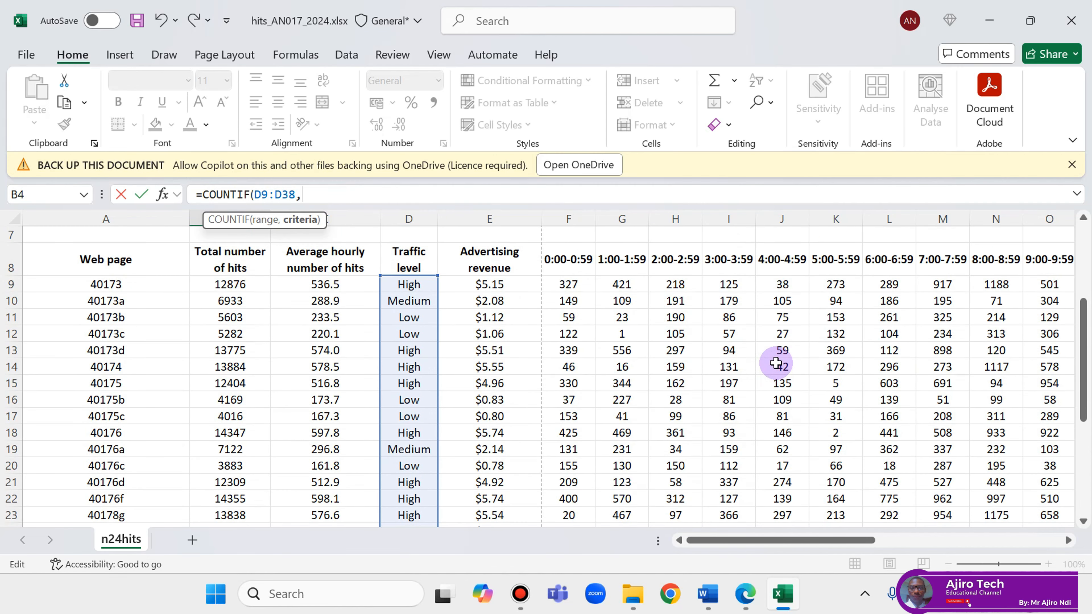
{"action": "scroll", "coordinate": [776, 364], "scroll_direction": "up", "scroll_amount": 2}
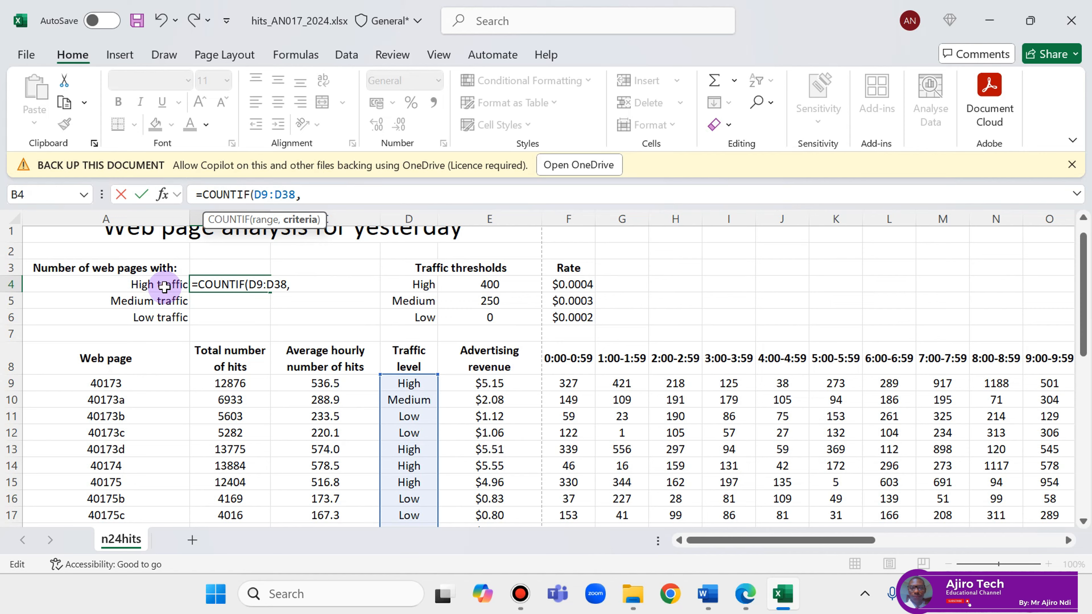
Use D4's High label as the criteria to complete the formula, counting 15 pages
{"action": "left_click", "coordinate": [749, 604]}
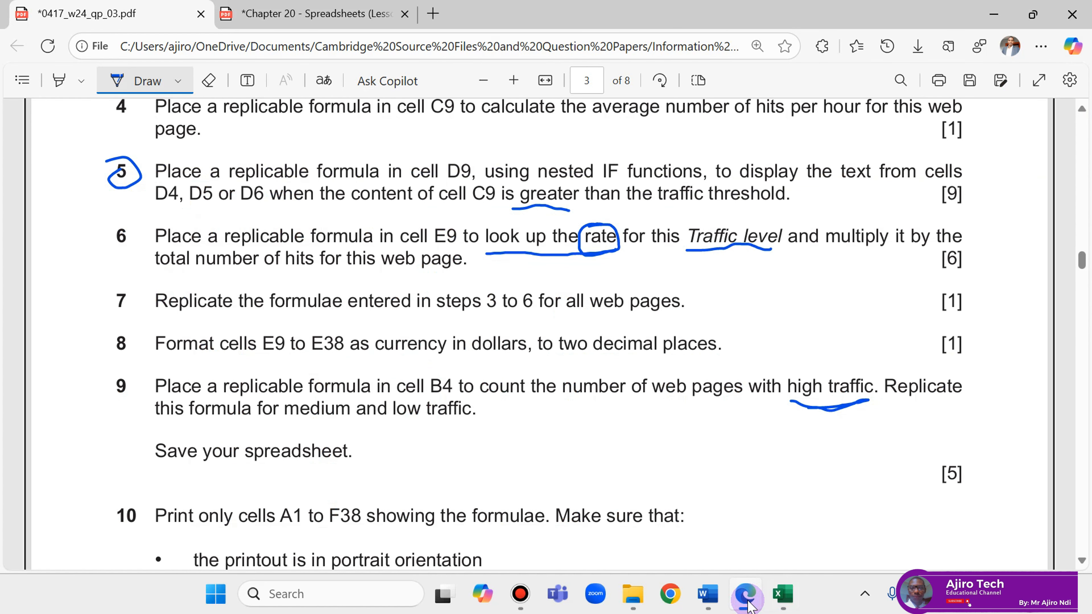
{"action": "left_click", "coordinate": [748, 604]}
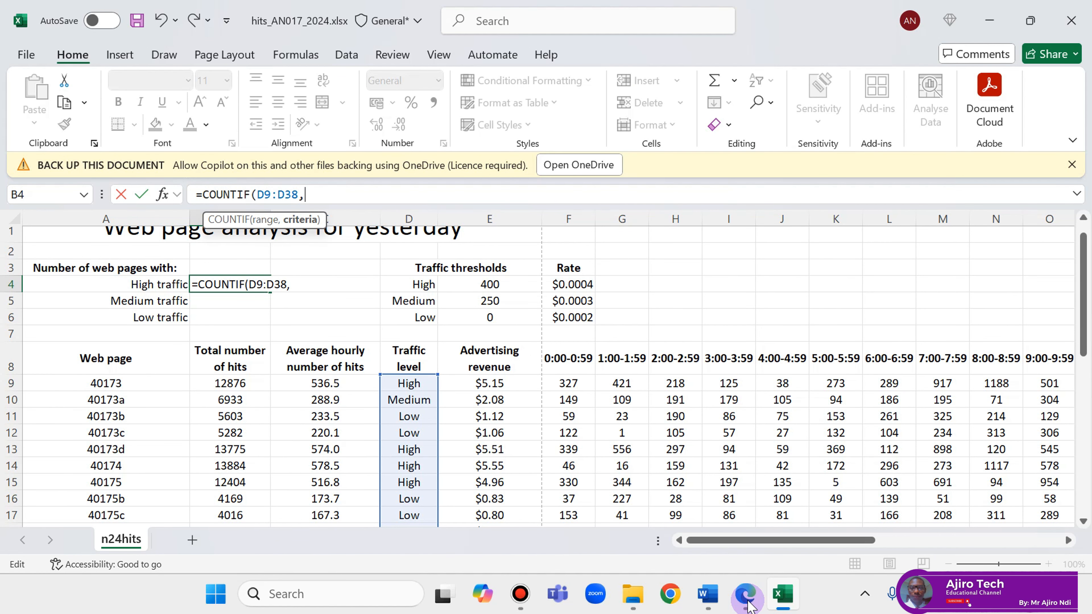
{"action": "left_click", "coordinate": [429, 286]}
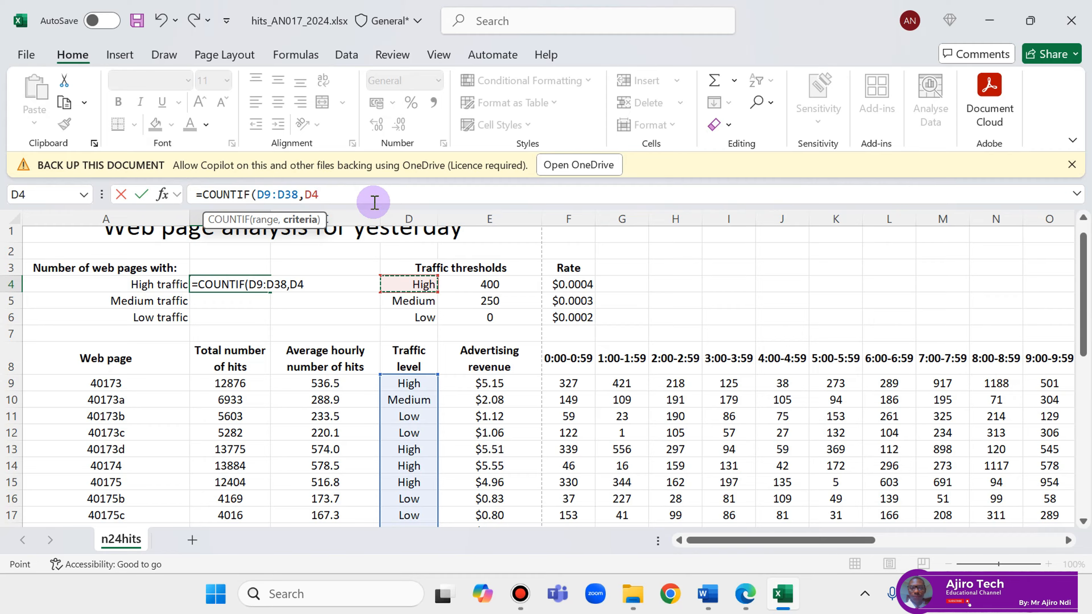
{"action": "type", "text": ")"}
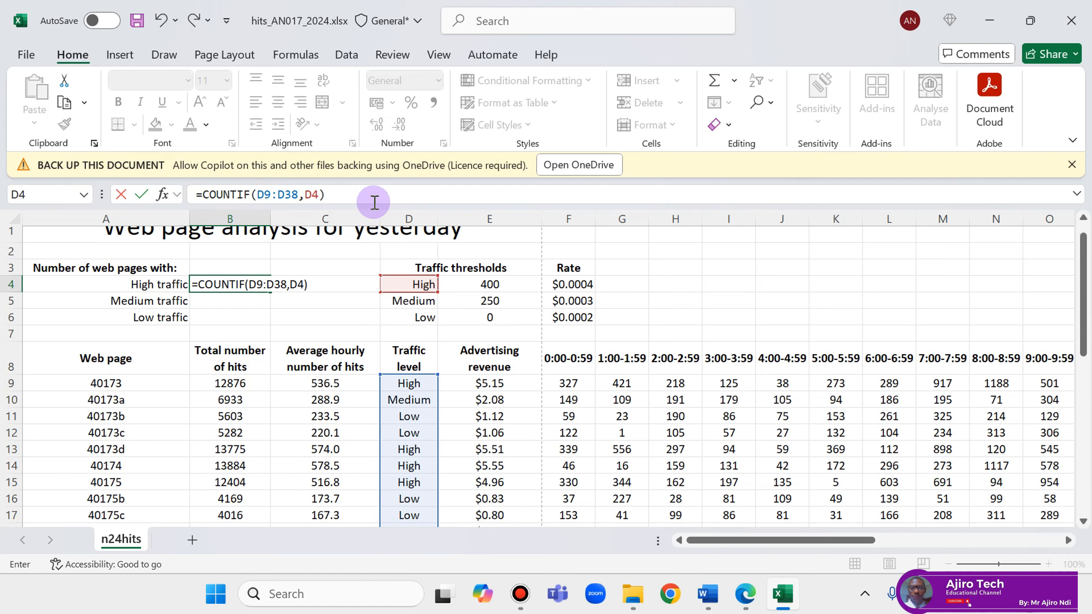
{"action": "key", "text": "Return"}
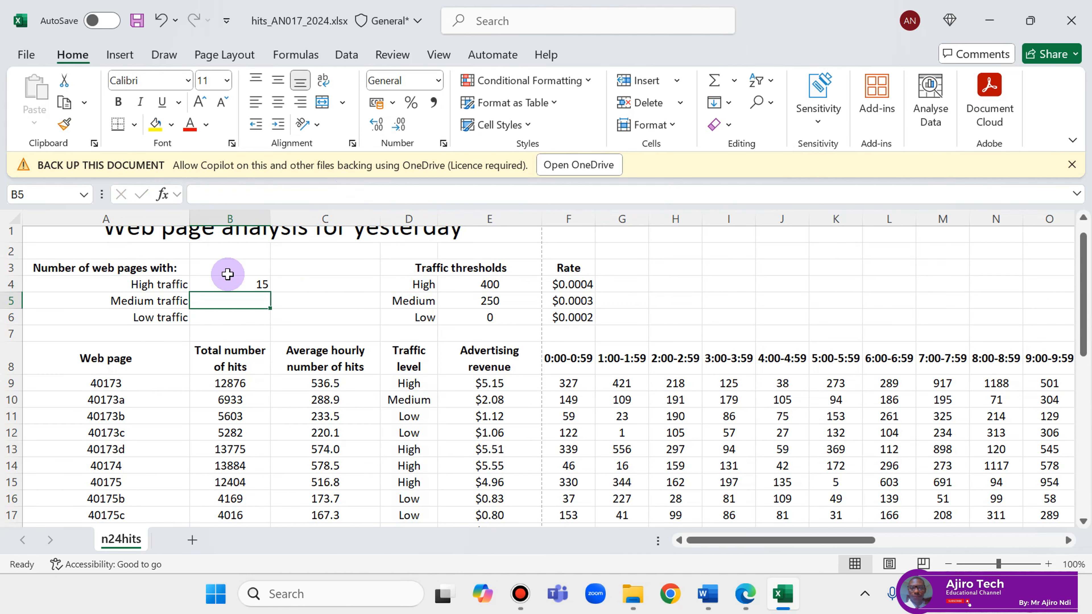
Tick question 9 as done on the exam question paper
{"action": "left_click", "coordinate": [252, 283]}
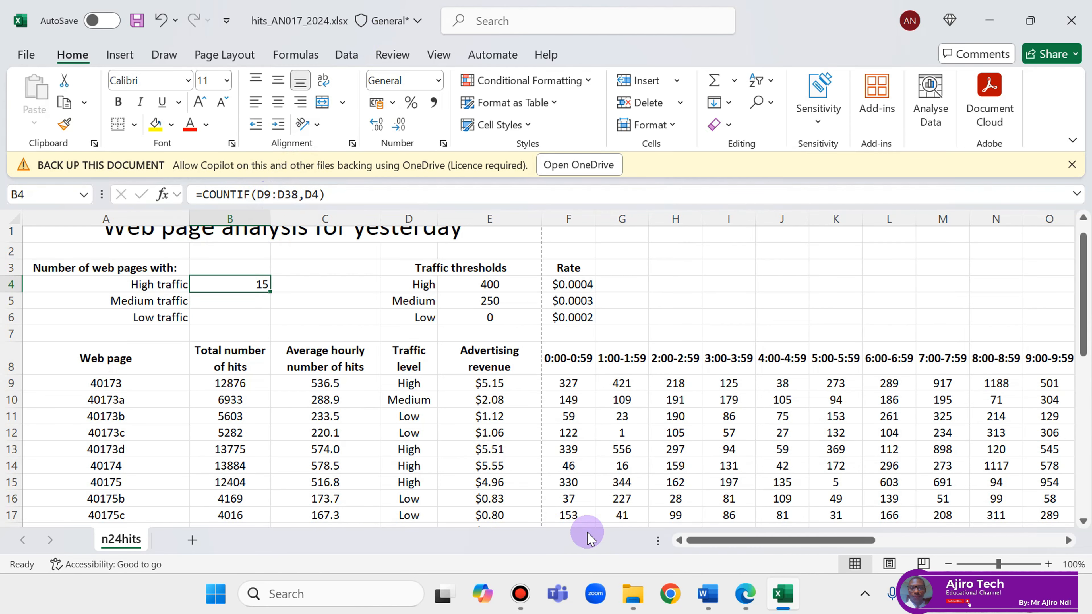
{"action": "left_click", "coordinate": [746, 596]}
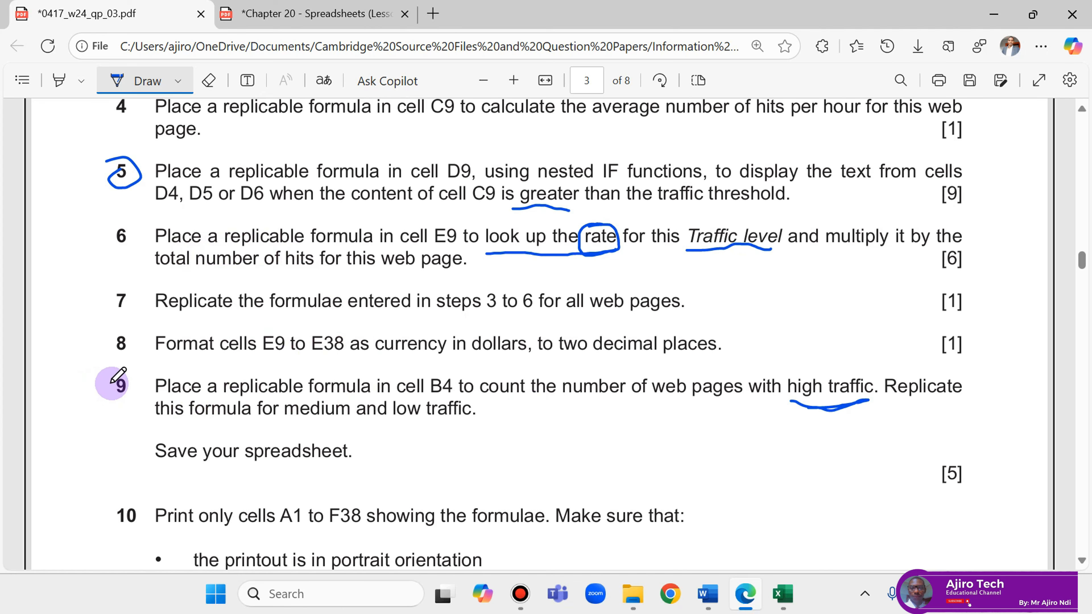
{"action": "left_click_drag", "start_coordinate": [92, 384], "coordinate": [110, 377]}
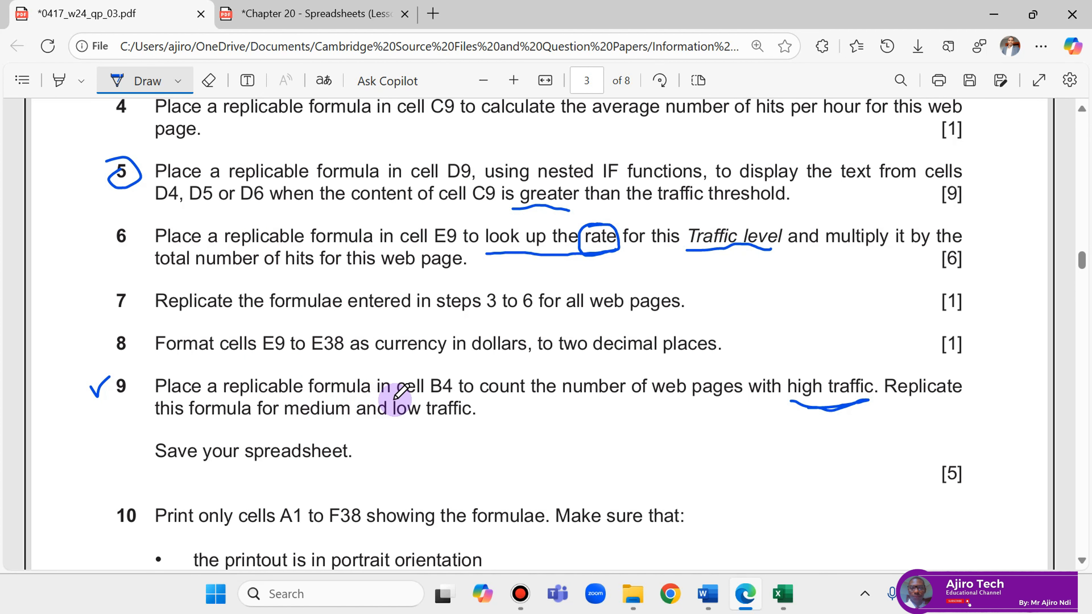
{"action": "left_click", "coordinate": [782, 594]}
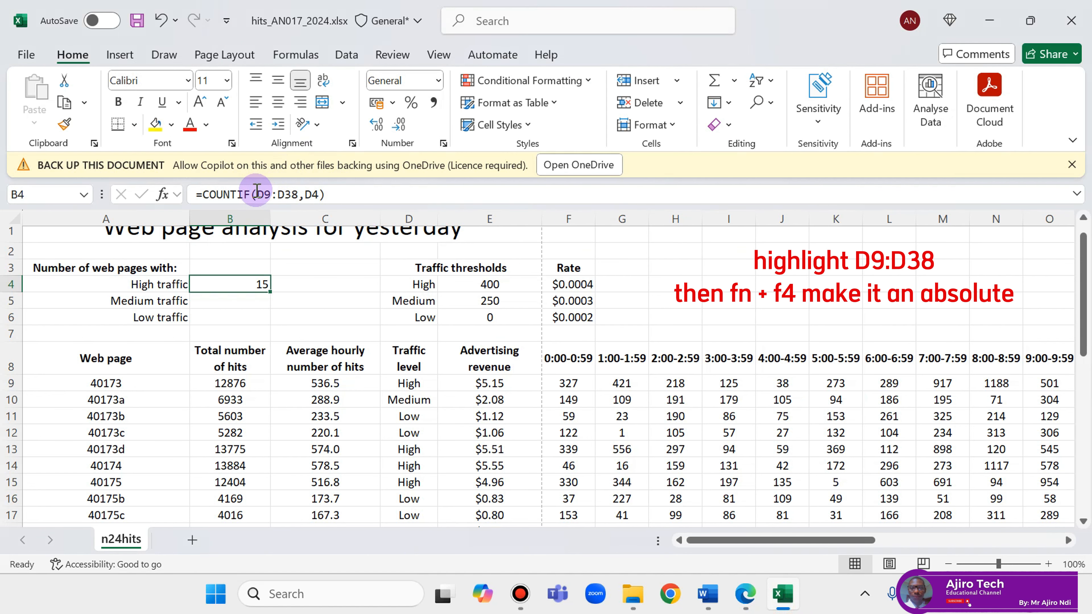
Make B4's count range absolute as =COUNTIF($D$9:$D$38,D4), still showing 15
{"action": "left_click_drag", "start_coordinate": [258, 194], "coordinate": [286, 195]}
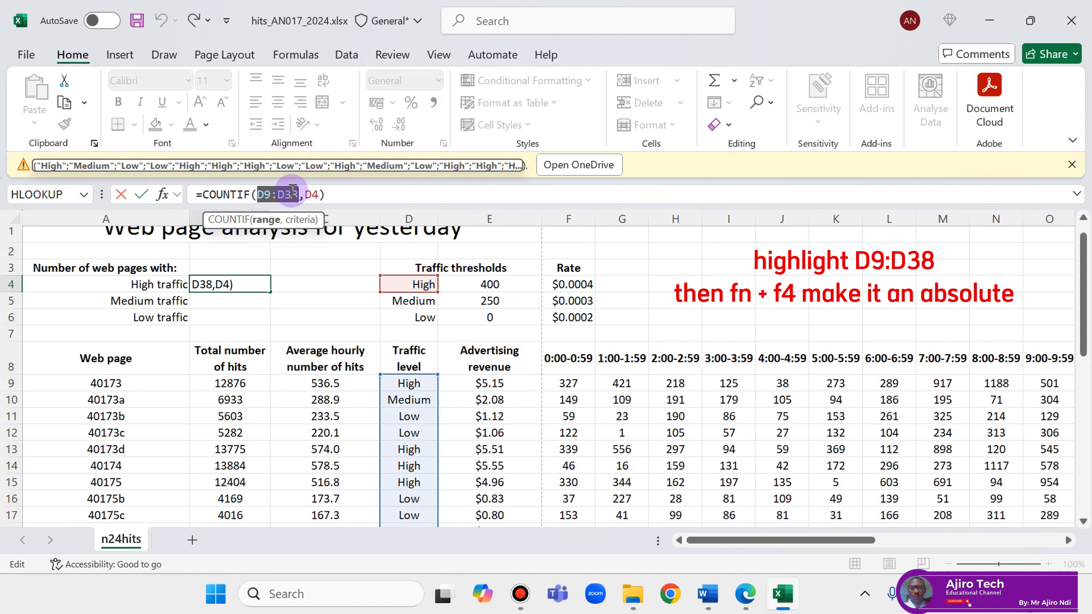
{"action": "key", "text": "F4"}
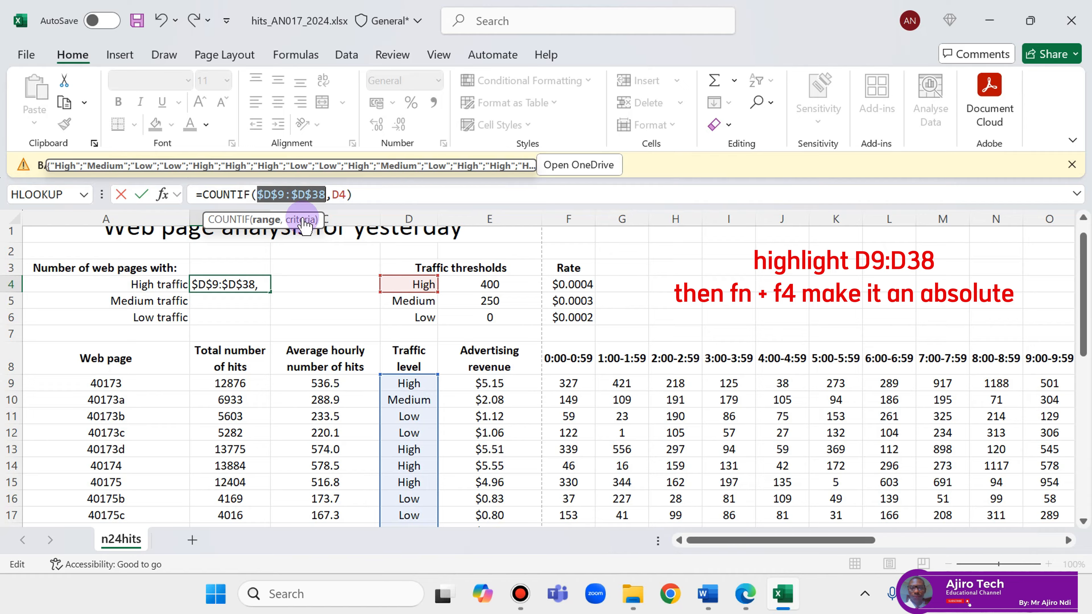
{"action": "left_click", "coordinate": [281, 283]}
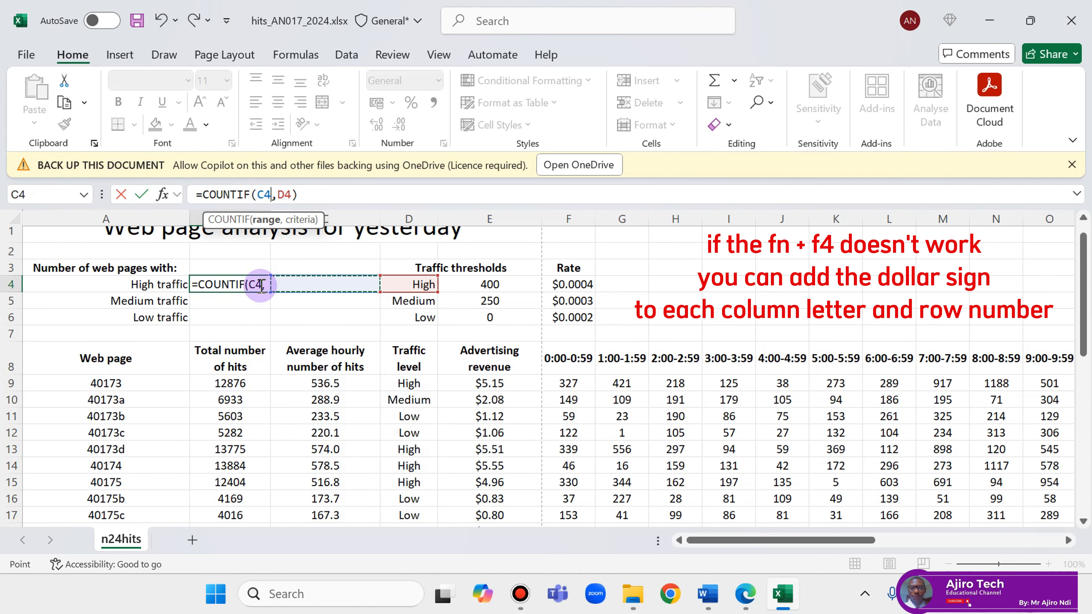
{"action": "key", "text": "Return"}
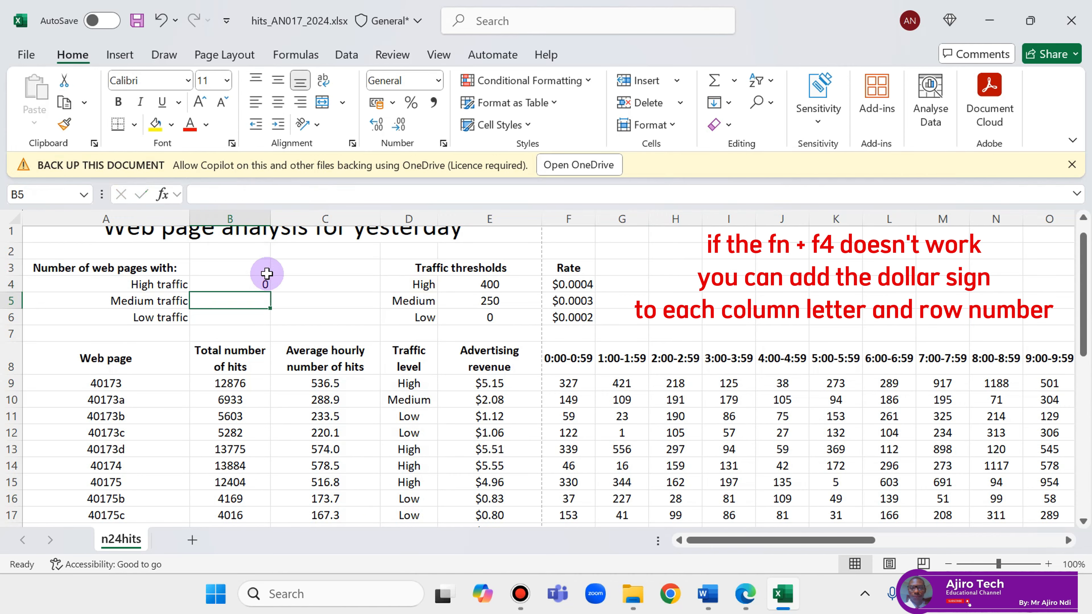
{"action": "left_click", "coordinate": [267, 274]}
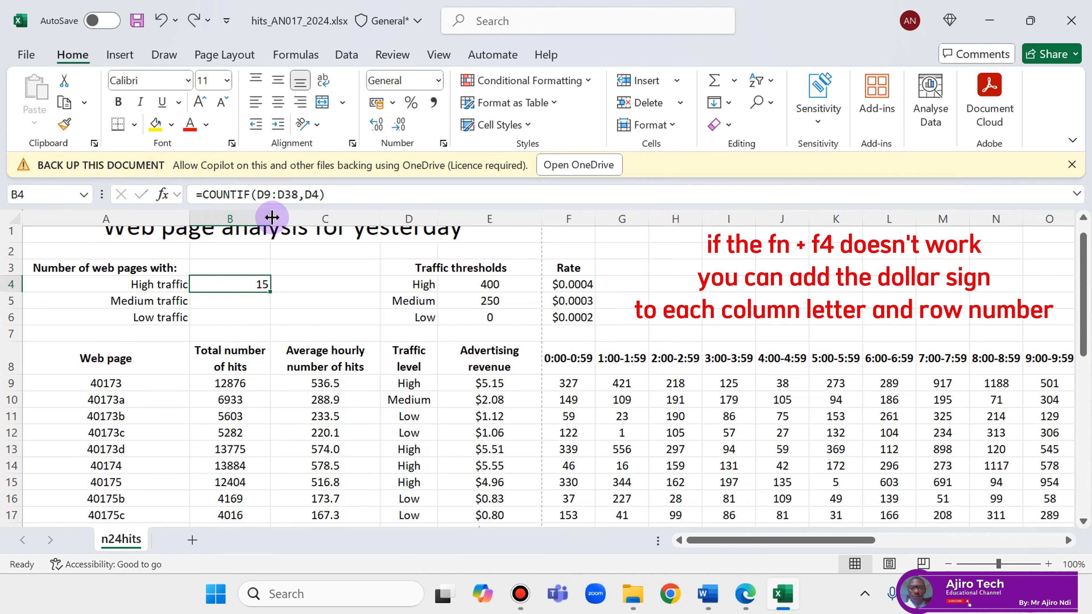
{"action": "left_click_drag", "start_coordinate": [259, 195], "coordinate": [295, 195]}
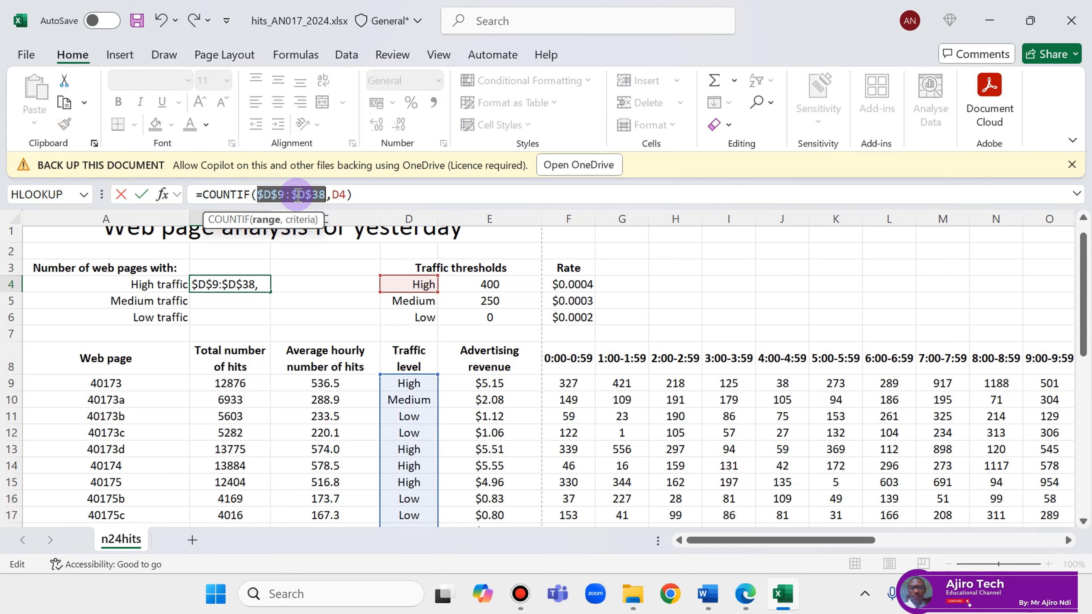
{"action": "key", "text": "Return"}
Fill B4's COUNTIF down to B6, giving 5 Medium and 10 Low traffic pages
{"action": "left_click", "coordinate": [250, 284]}
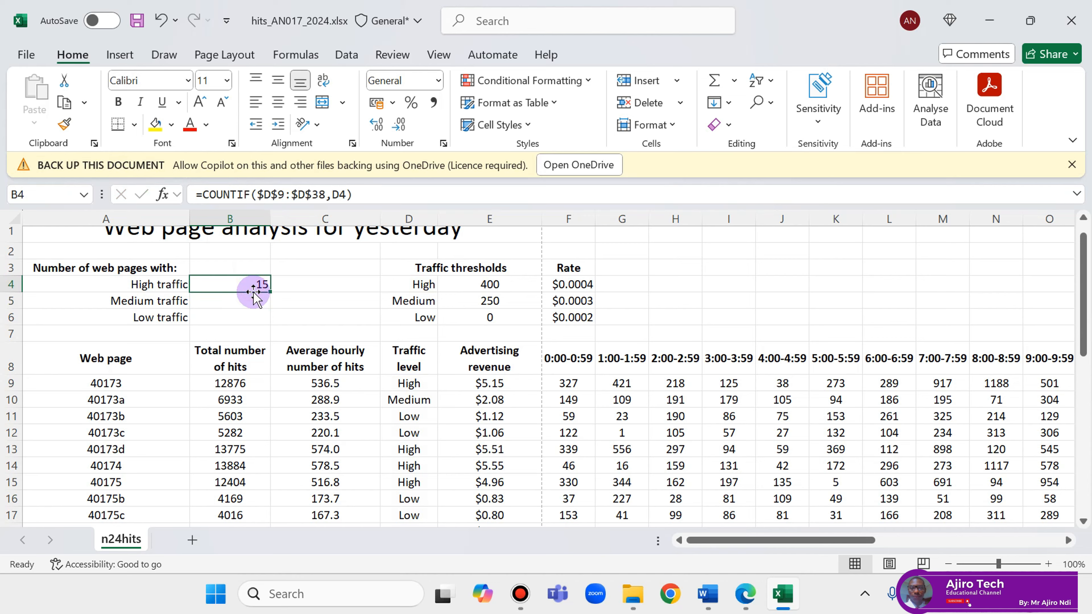
{"action": "left_click_drag", "start_coordinate": [269, 293], "coordinate": [274, 320]}
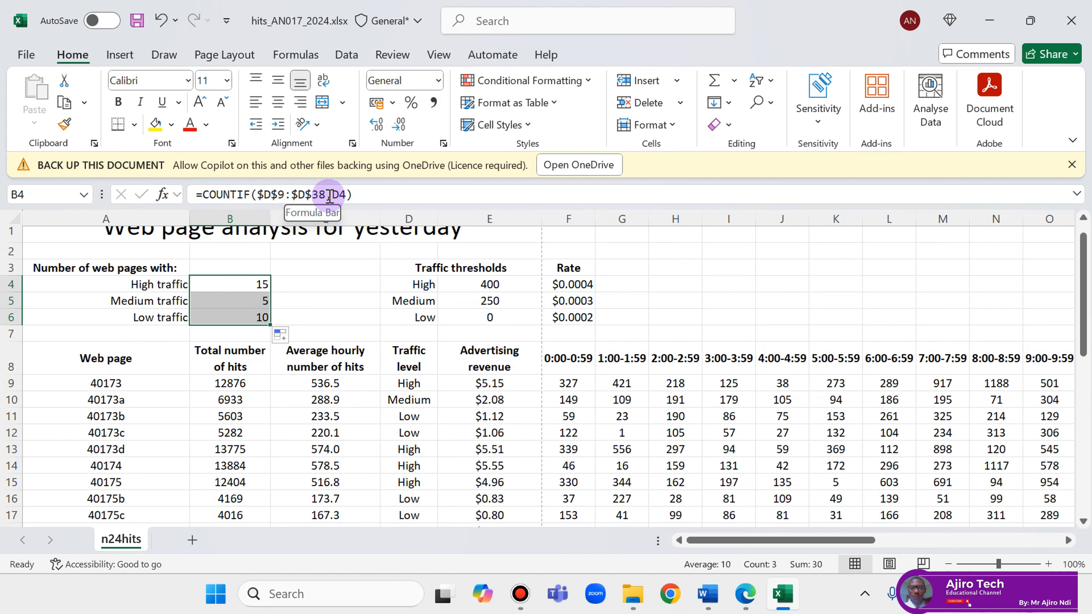
{"action": "left_click", "coordinate": [261, 284]}
{"action": "left_click", "coordinate": [261, 303]}
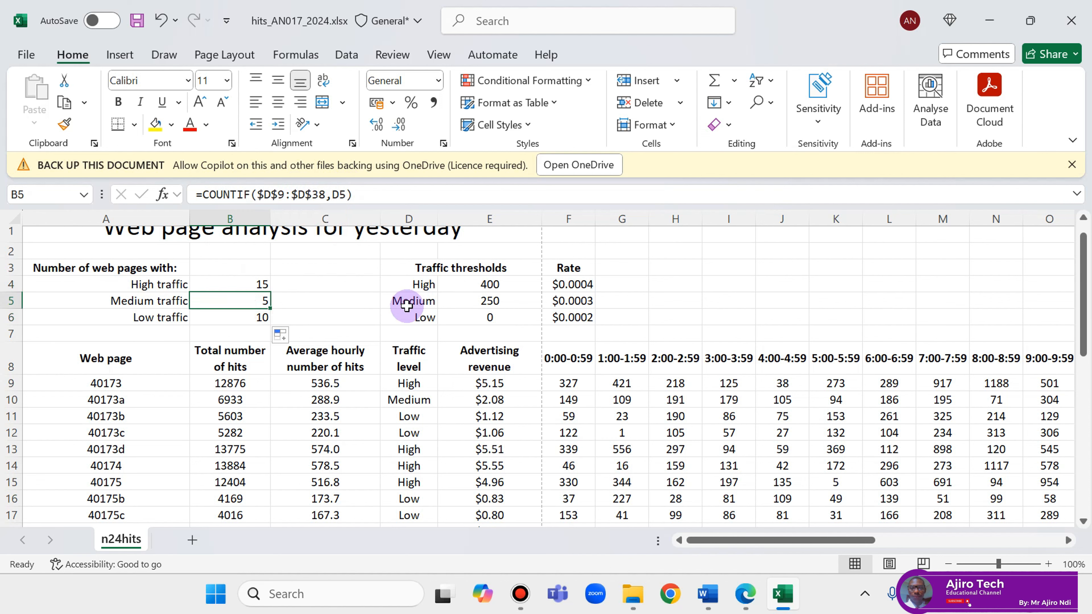
{"action": "left_click", "coordinate": [261, 318]}
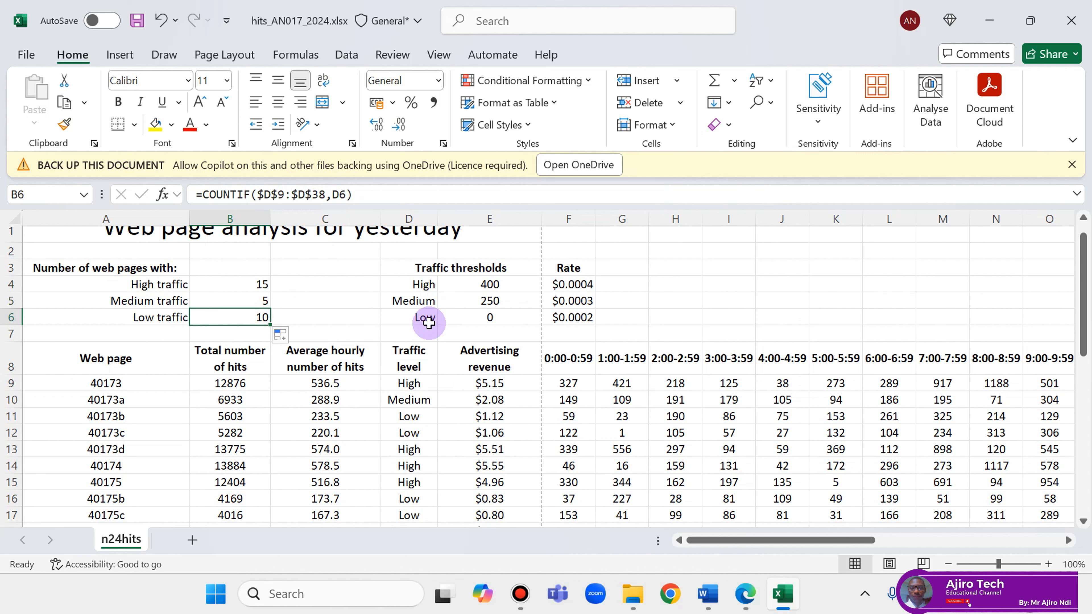
{"action": "left_click", "coordinate": [744, 602]}
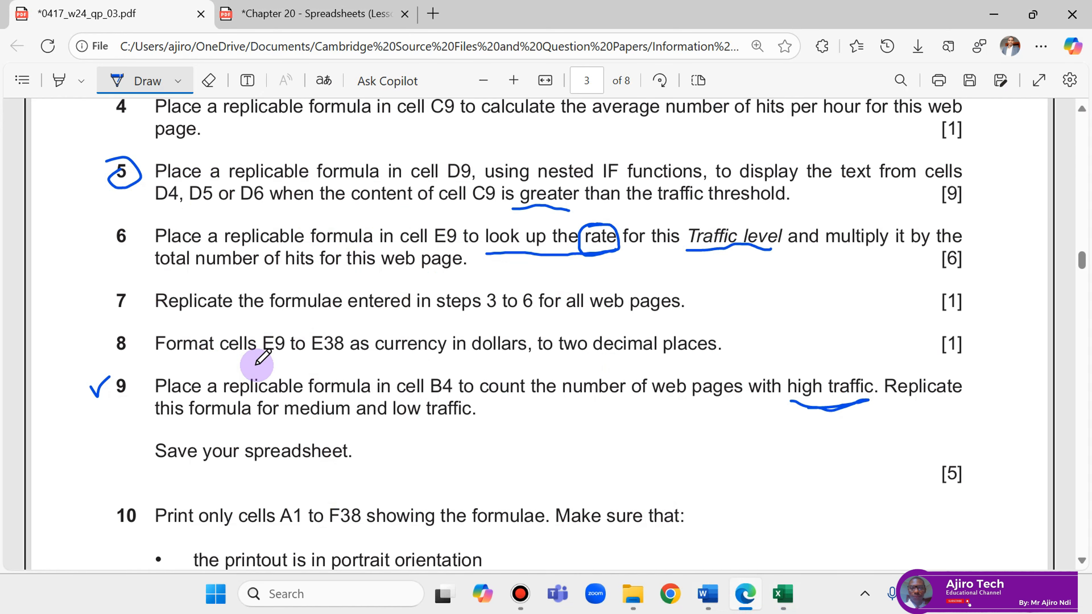
{"action": "scroll", "coordinate": [256, 361], "scroll_direction": "down", "scroll_amount": 2}
{"action": "left_click", "coordinate": [784, 596]}
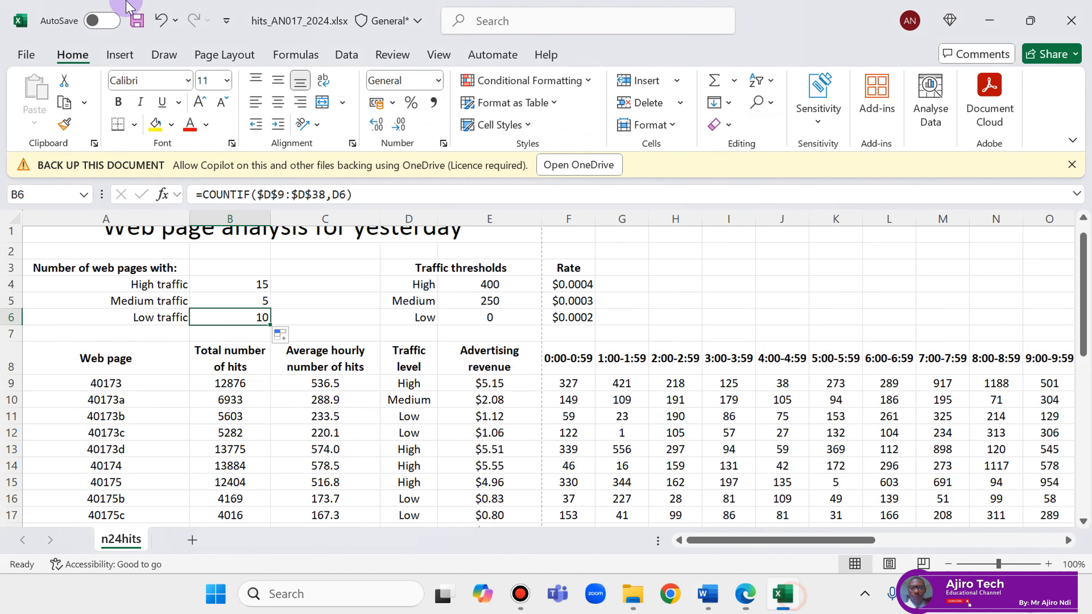
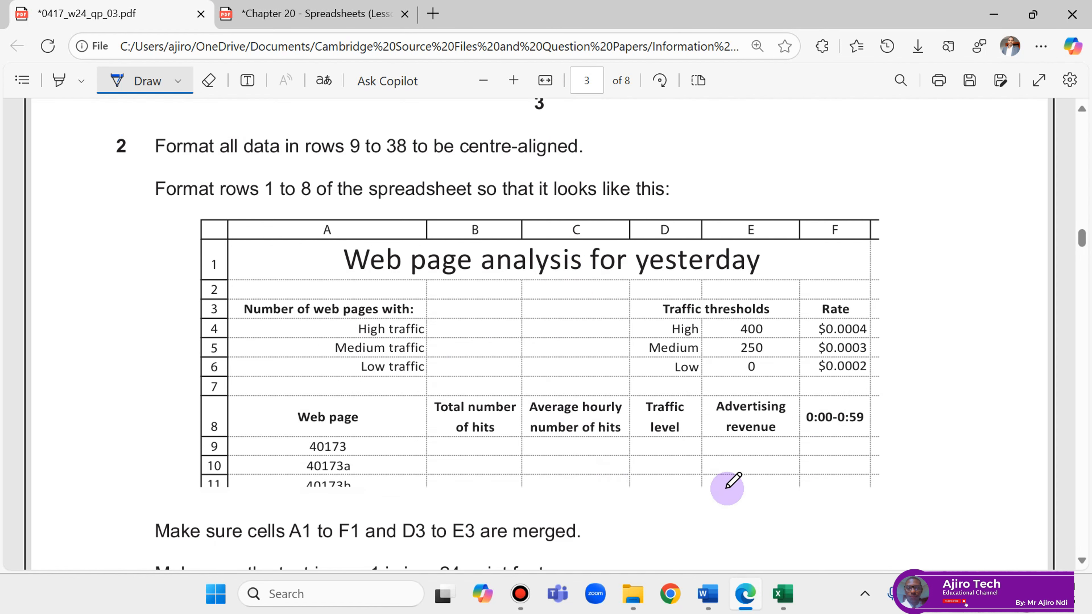
Centre-align the traffic counts 15, 5 and 10 in B4:B6, then return to the question paper
{"action": "left_click", "coordinate": [782, 594]}
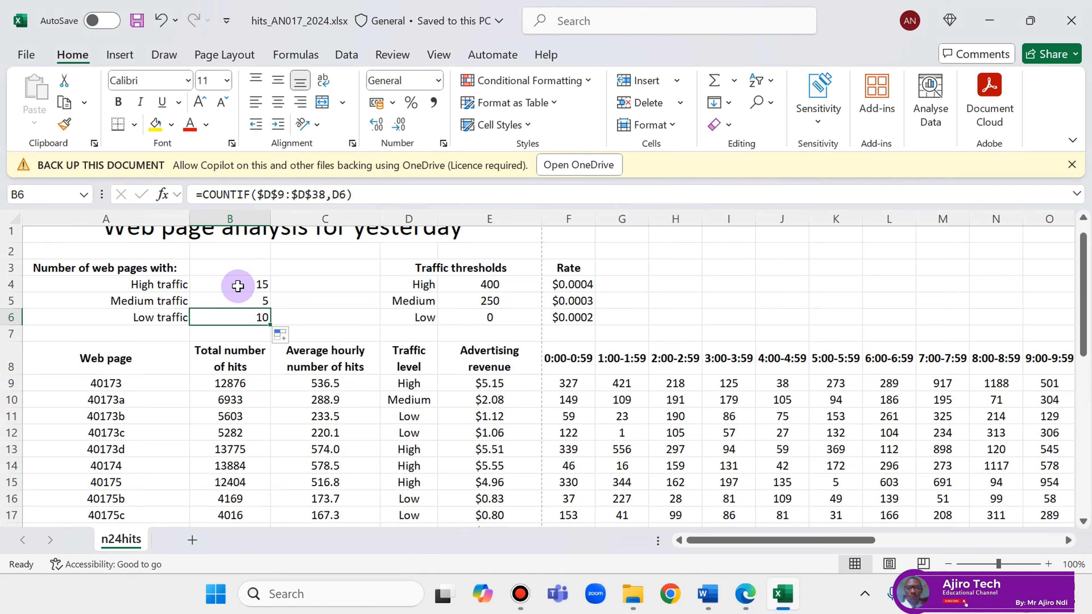
{"action": "left_click_drag", "start_coordinate": [248, 287], "coordinate": [261, 317]}
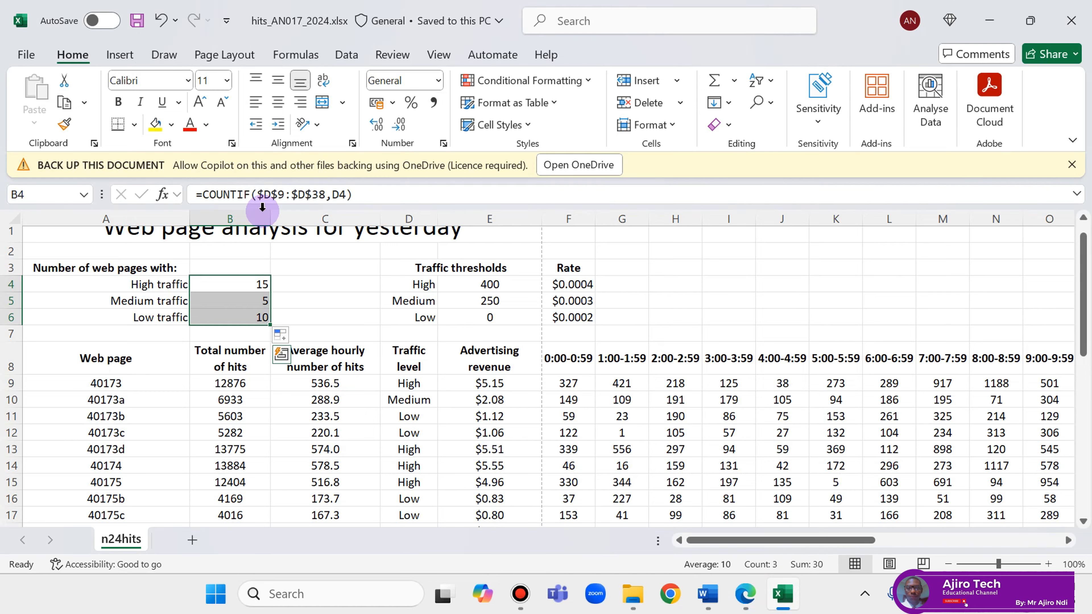
{"action": "left_click", "coordinate": [282, 106]}
{"action": "left_click", "coordinate": [320, 303]}
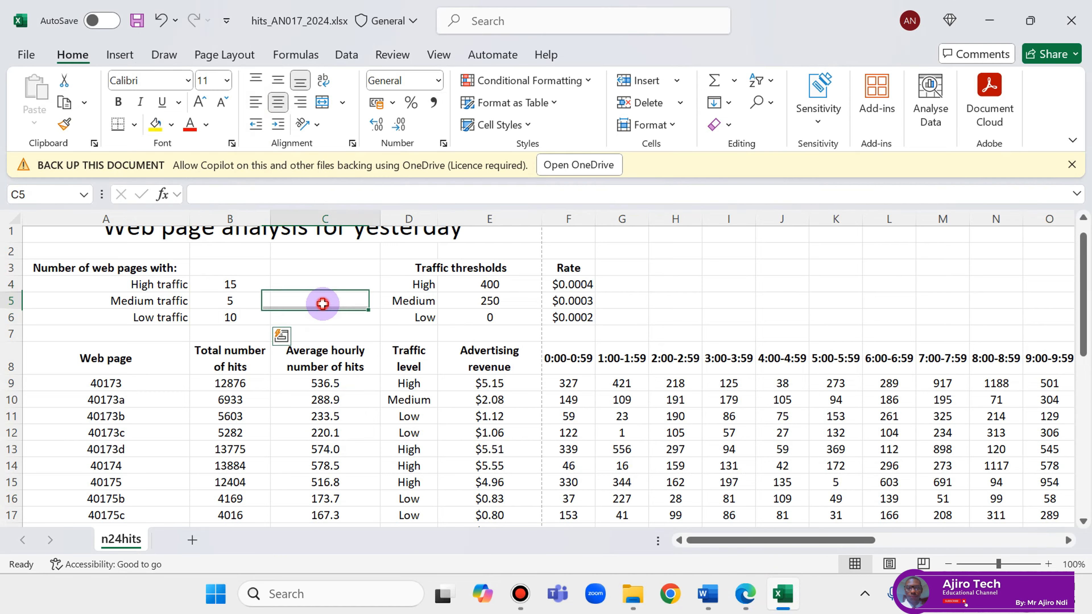
{"action": "left_click", "coordinate": [746, 593]}
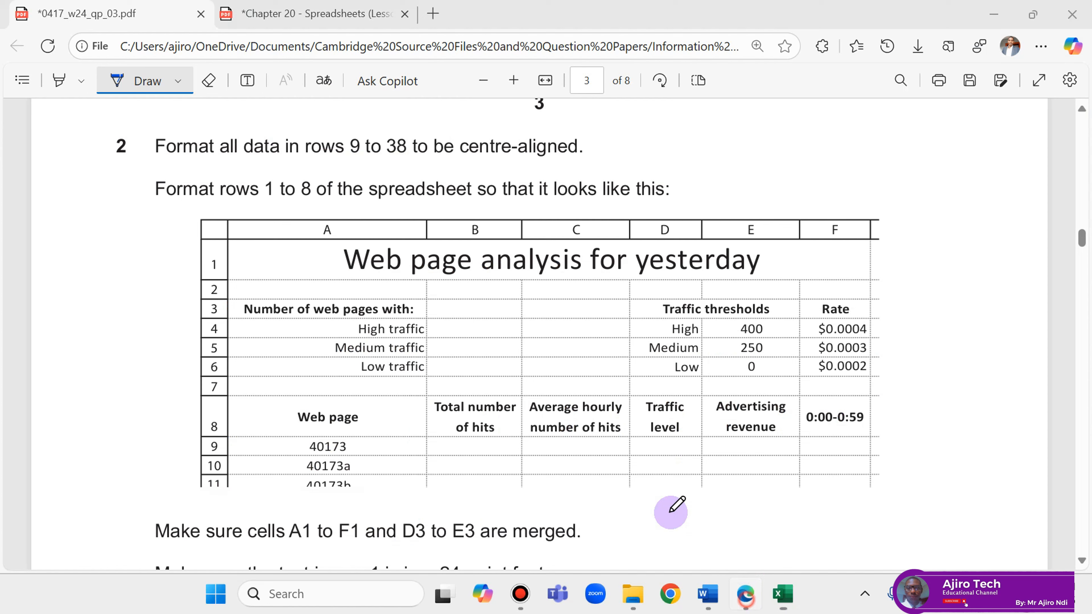
{"action": "scroll", "coordinate": [466, 426], "scroll_direction": "down", "scroll_amount": 15}
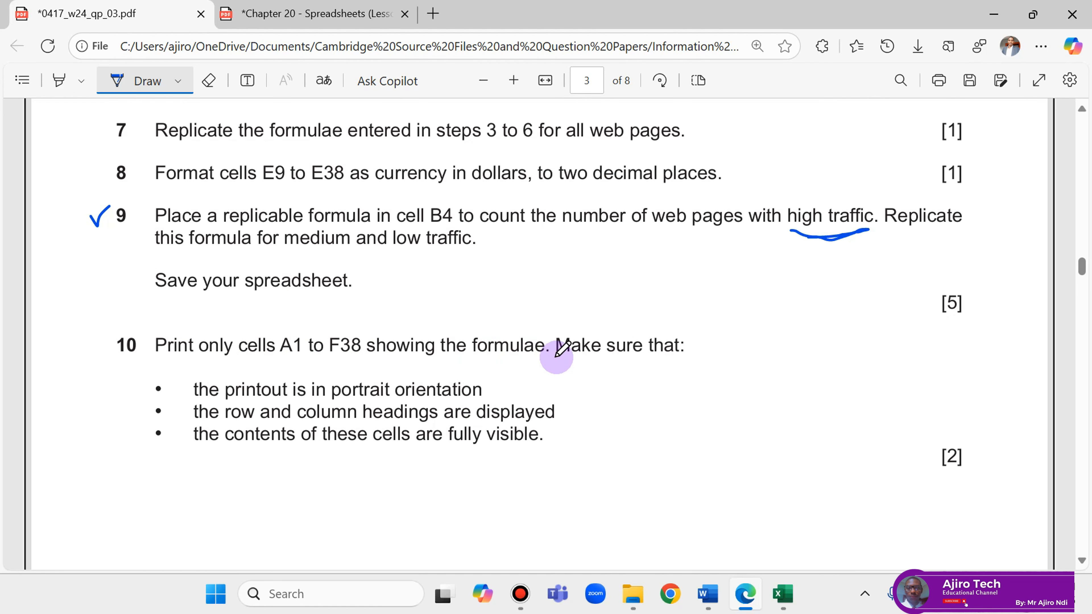
Back in the workbook, check whether the merged title in A1 reaches F1, then bring up the formula tools
{"action": "left_click", "coordinate": [782, 595]}
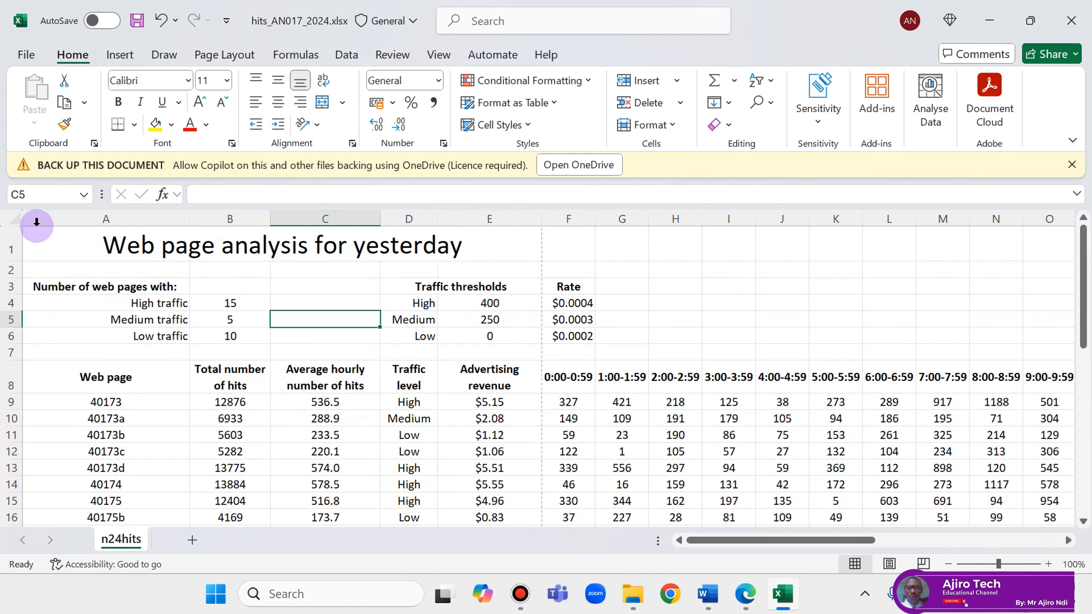
{"action": "left_click", "coordinate": [31, 244]}
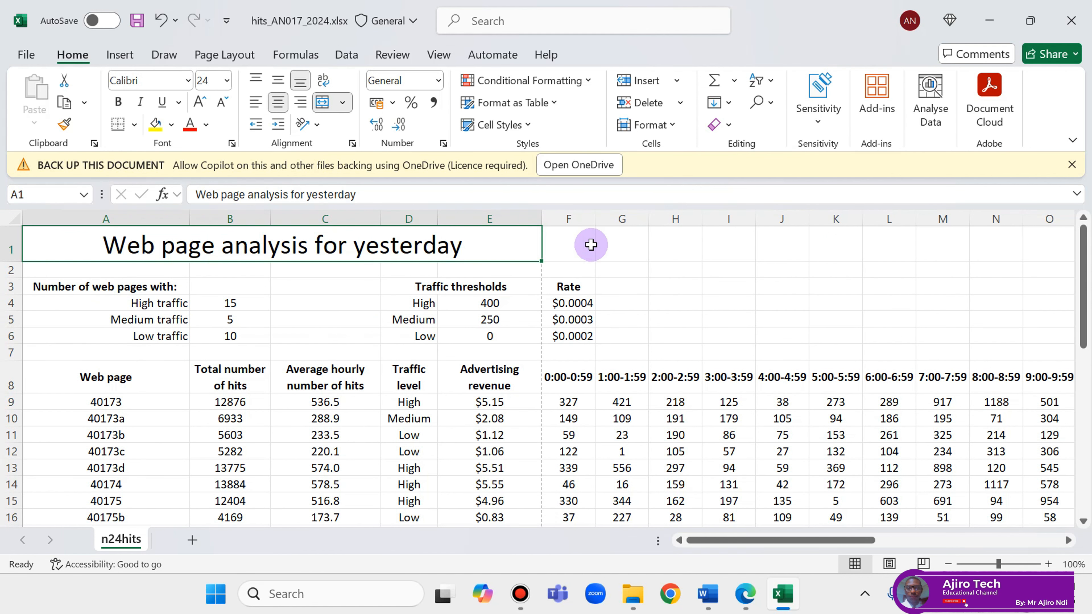
{"action": "left_click", "coordinate": [583, 244]}
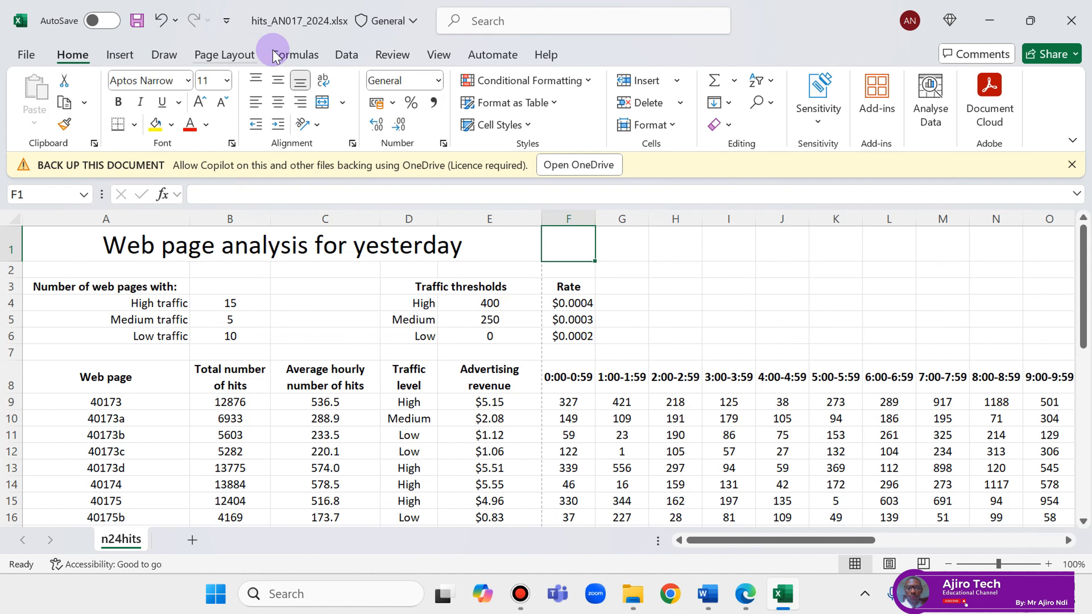
{"action": "left_click", "coordinate": [301, 52]}
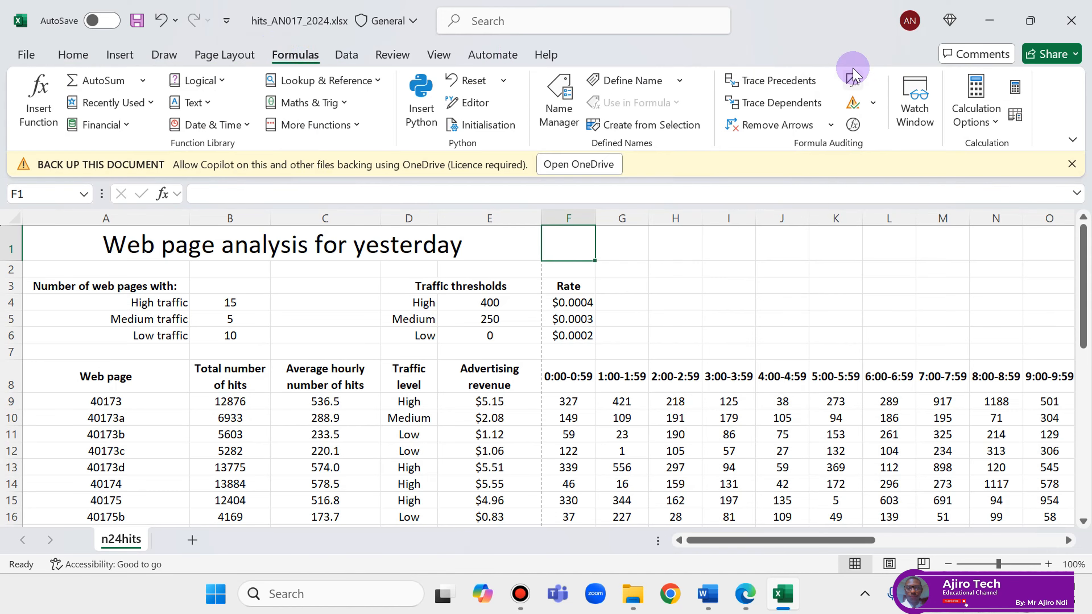
Switch the whole sheet to show formulas instead of calculated values
{"action": "left_click", "coordinate": [15, 219]}
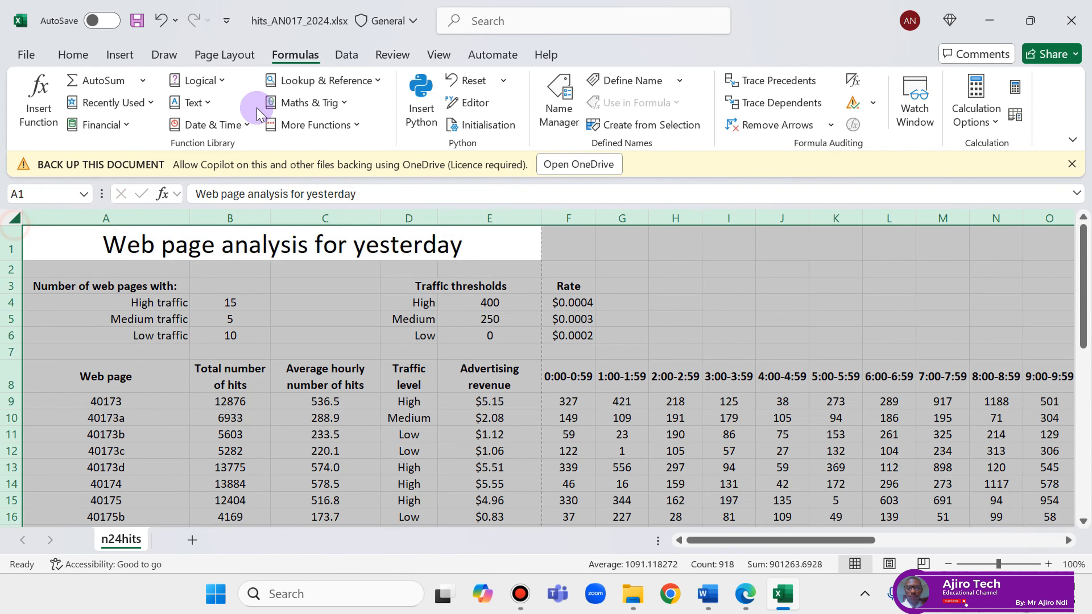
{"action": "left_click", "coordinate": [853, 82]}
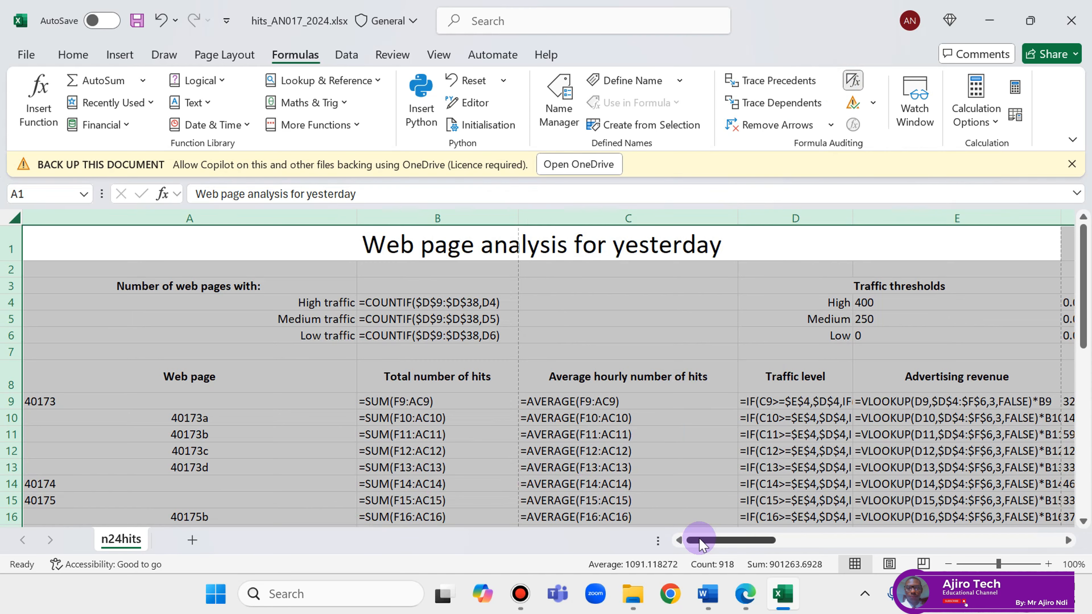
{"action": "left_click_drag", "start_coordinate": [700, 543], "coordinate": [332, 533]}
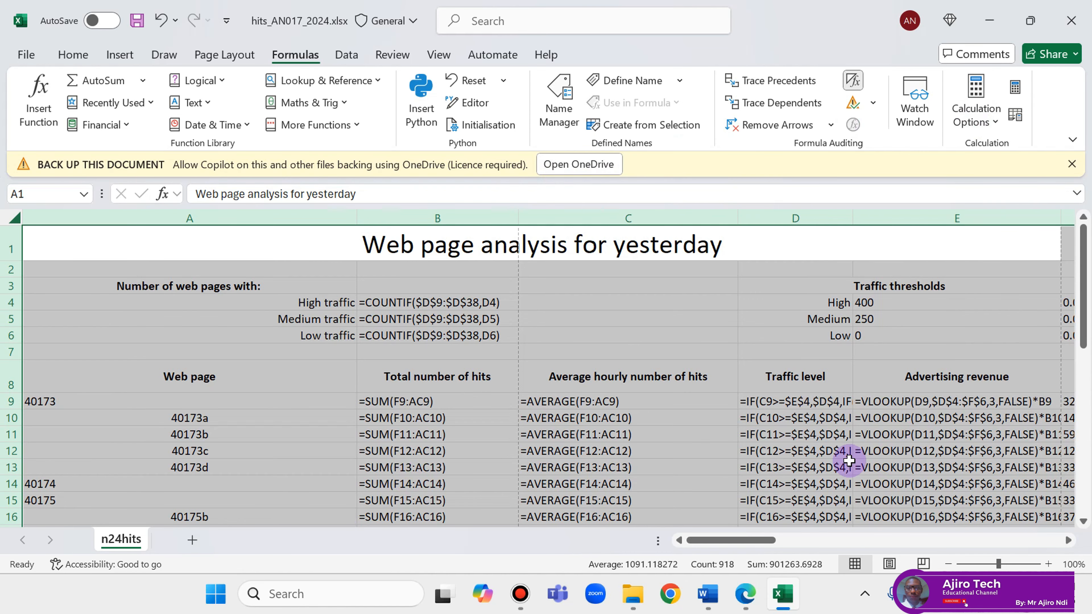
{"action": "left_click", "coordinate": [784, 243]}
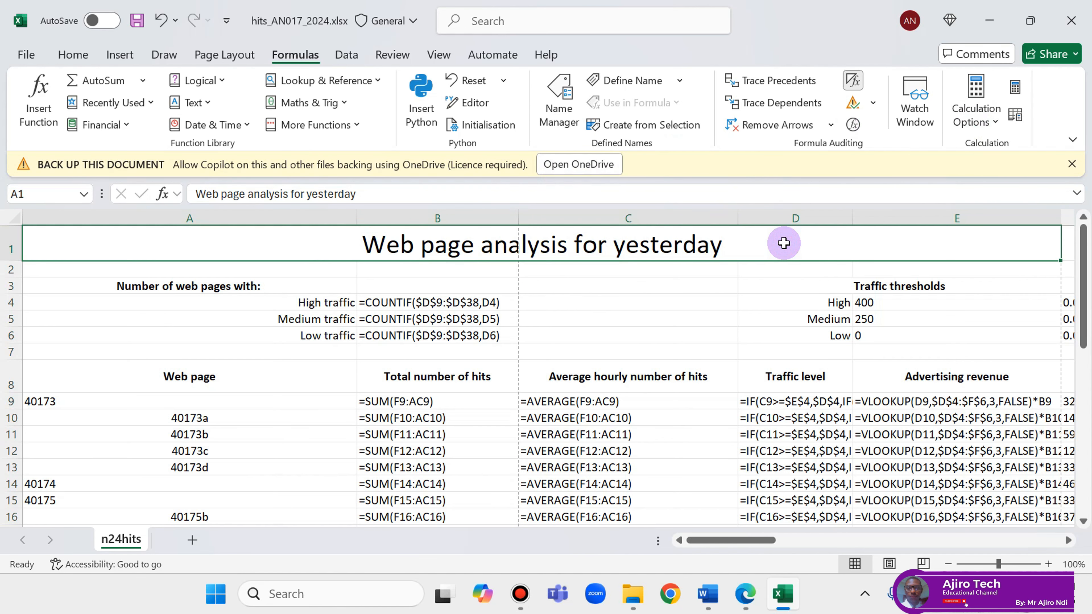
AutoFit every column to fit the formulas, then check whether F1 sits outside the title merge
{"action": "left_click", "coordinate": [10, 215]}
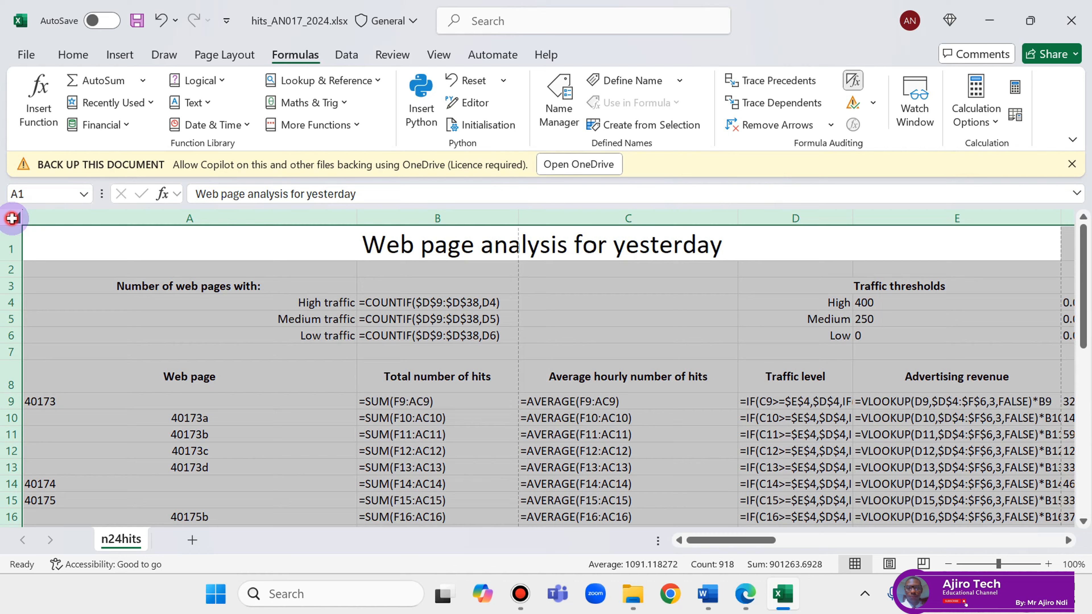
{"action": "double_click", "coordinate": [350, 223]}
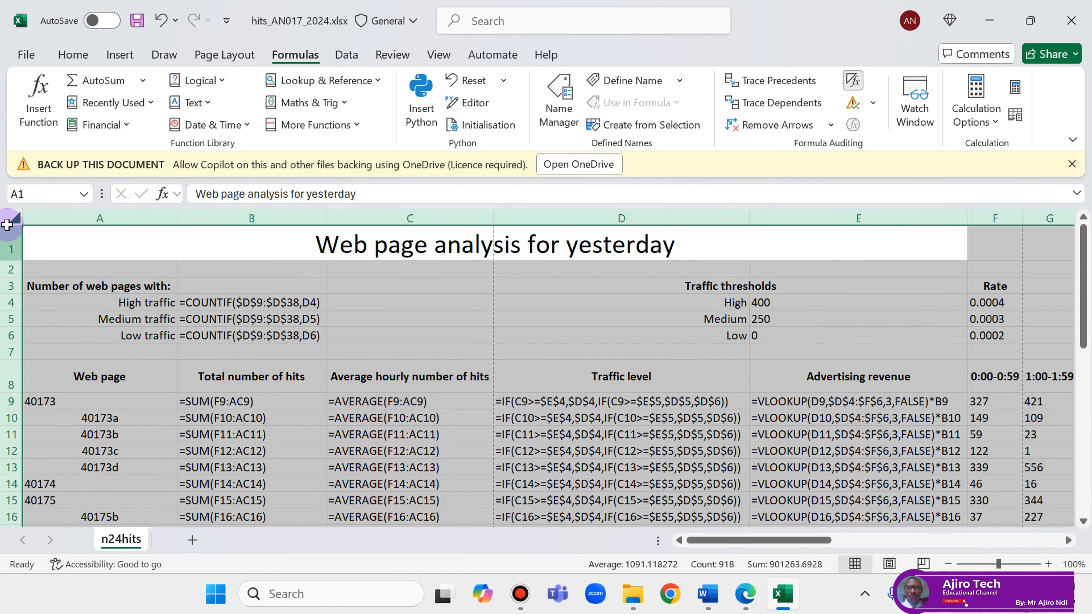
{"action": "left_click", "coordinate": [38, 234]}
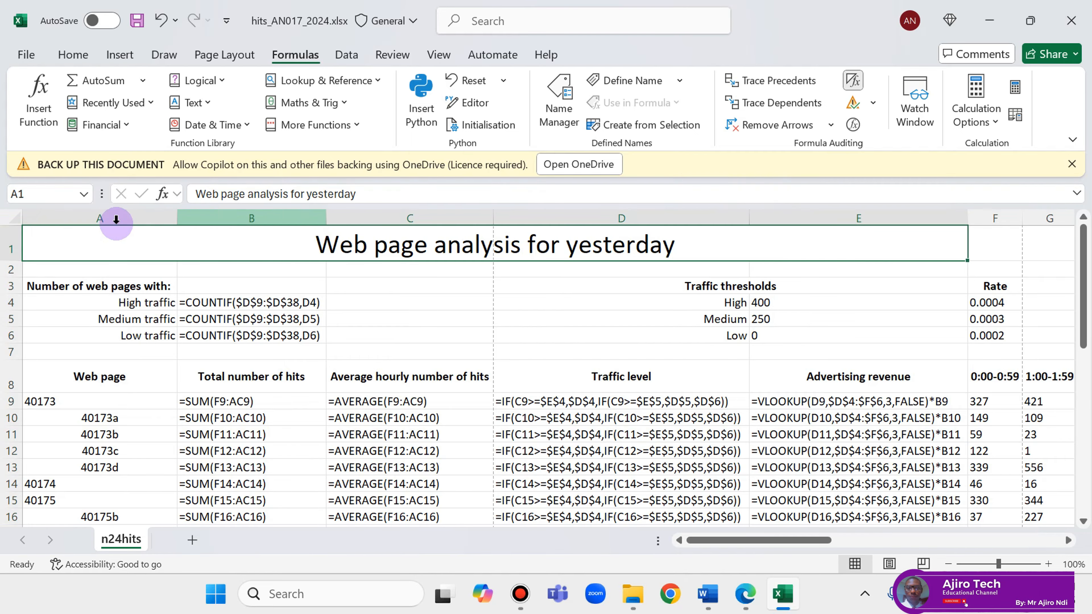
{"action": "left_click_drag", "start_coordinate": [959, 244], "coordinate": [974, 244]}
{"action": "left_click", "coordinate": [1019, 241]}
{"action": "left_click", "coordinate": [942, 247]}
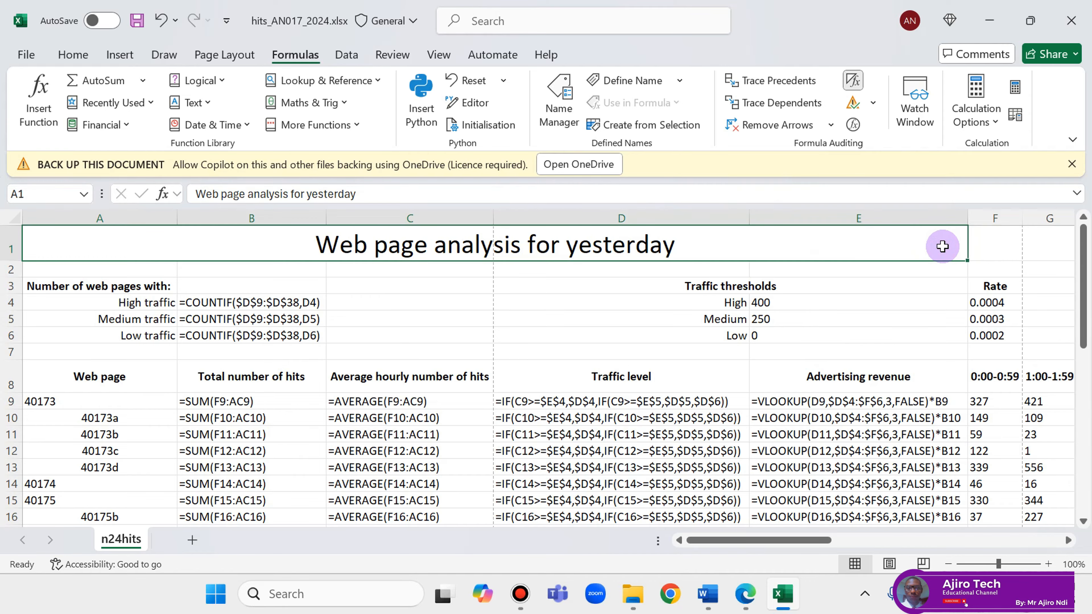
{"action": "left_click", "coordinate": [745, 597]}
{"action": "scroll", "coordinate": [790, 405], "scroll_direction": "up", "scroll_amount": 10}
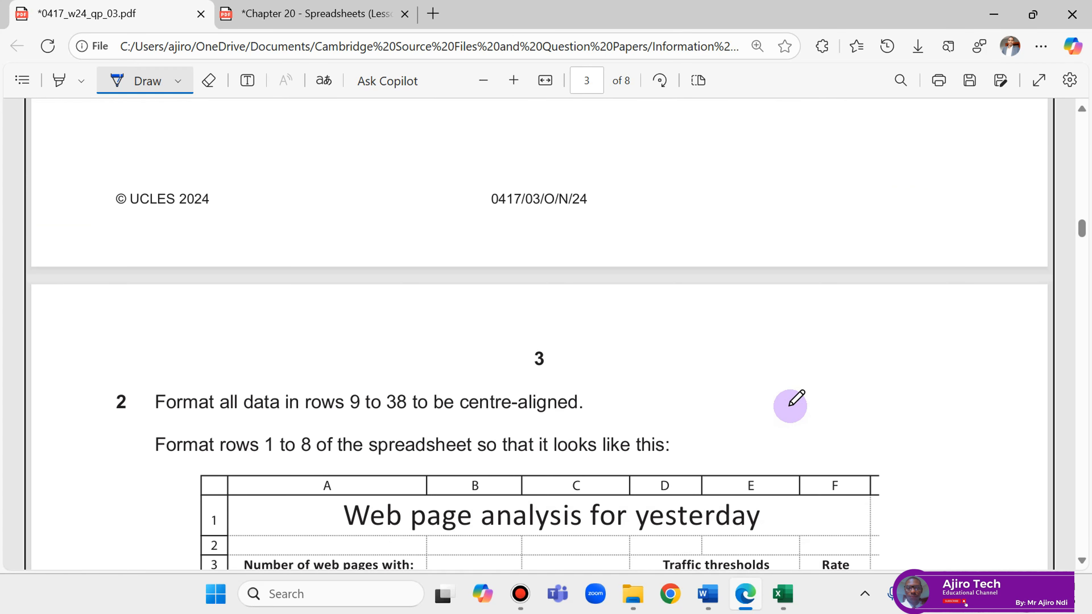
{"action": "left_click", "coordinate": [781, 594]}
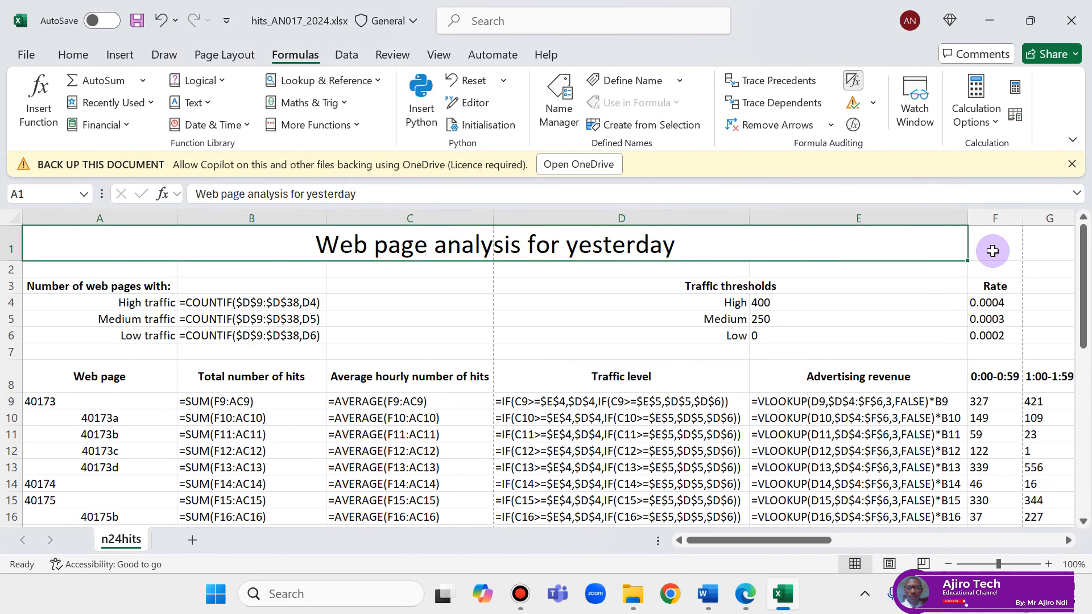
{"action": "left_click_drag", "start_coordinate": [869, 242], "coordinate": [984, 241]}
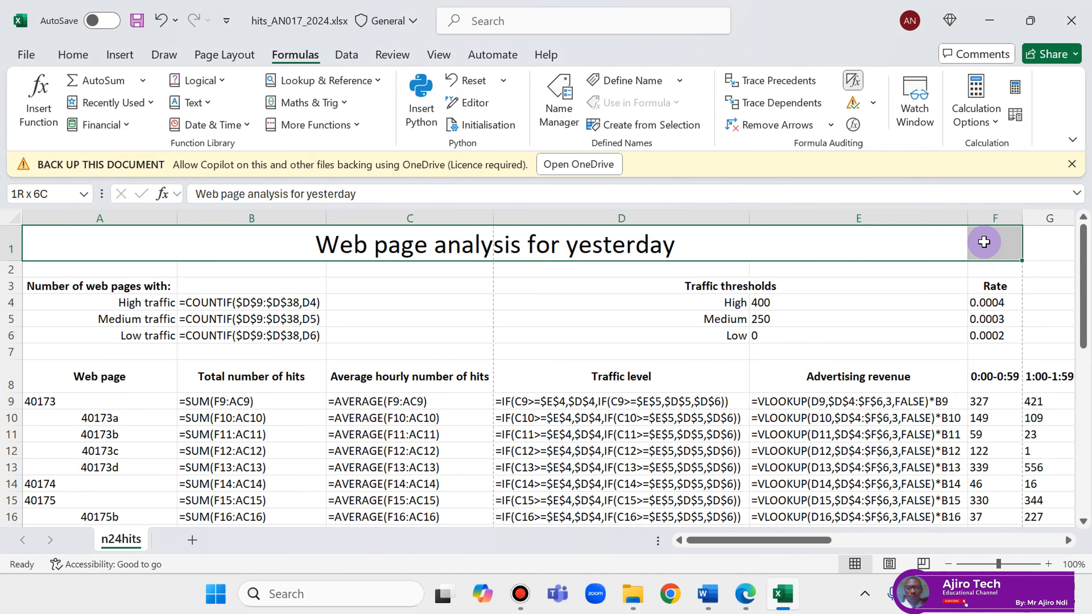
{"action": "left_click", "coordinate": [745, 594]}
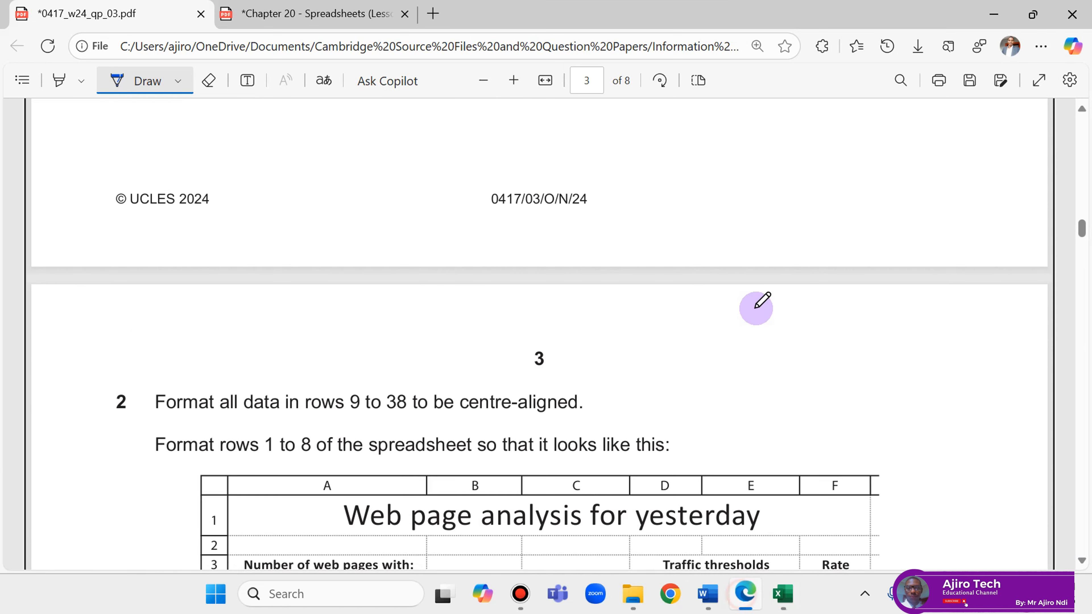
{"action": "scroll", "coordinate": [757, 306], "scroll_direction": "up", "scroll_amount": 15}
{"action": "scroll", "coordinate": [757, 307], "scroll_direction": "down", "scroll_amount": 5}
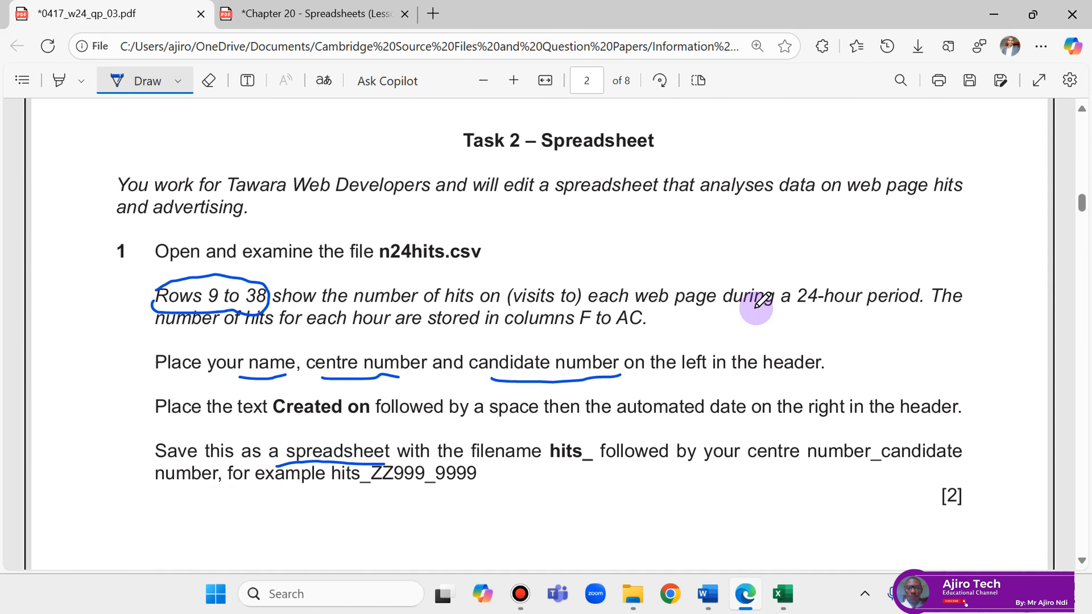
{"action": "scroll", "coordinate": [762, 301], "scroll_direction": "down", "scroll_amount": 10}
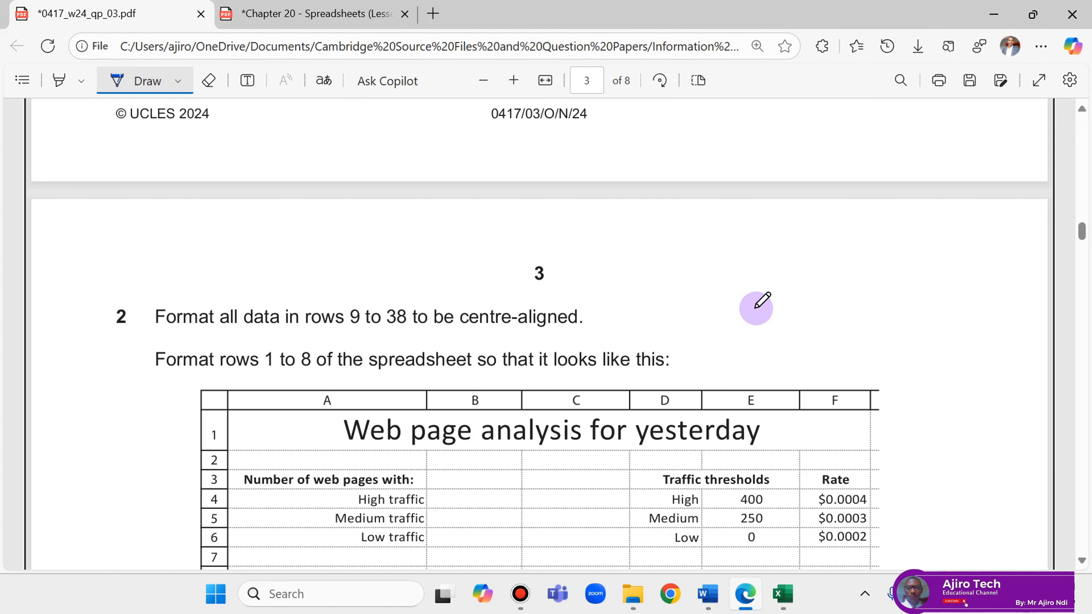
{"action": "scroll", "coordinate": [760, 302], "scroll_direction": "up", "scroll_amount": 4}
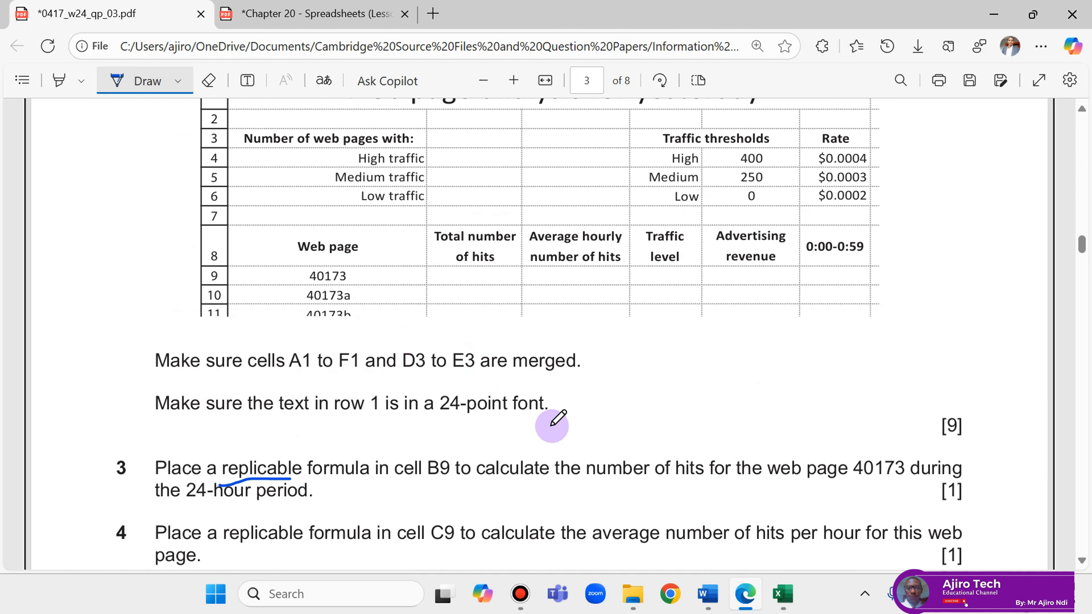
{"action": "left_click", "coordinate": [742, 602]}
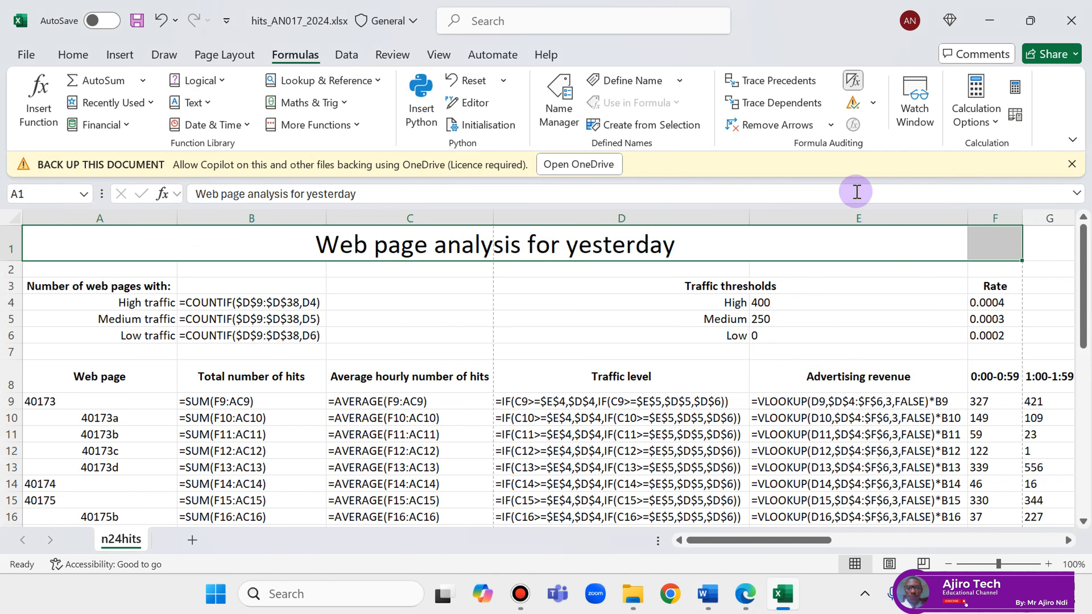
Unmerge the title, merge and centre it across A1:F1, then select A1:F38 as the print range
{"action": "left_click", "coordinate": [76, 62]}
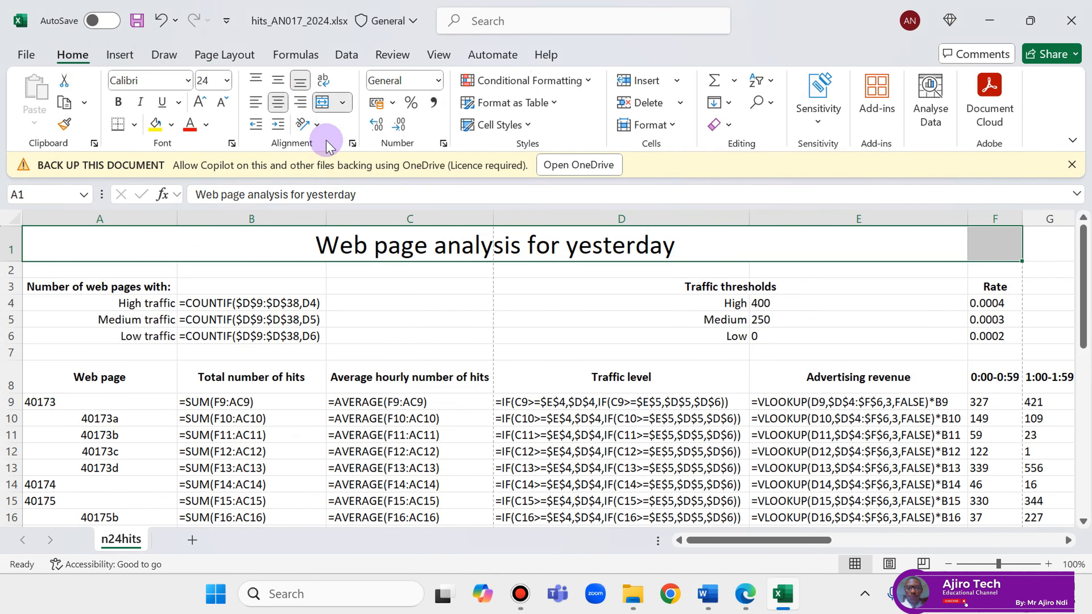
{"action": "left_click", "coordinate": [343, 102]}
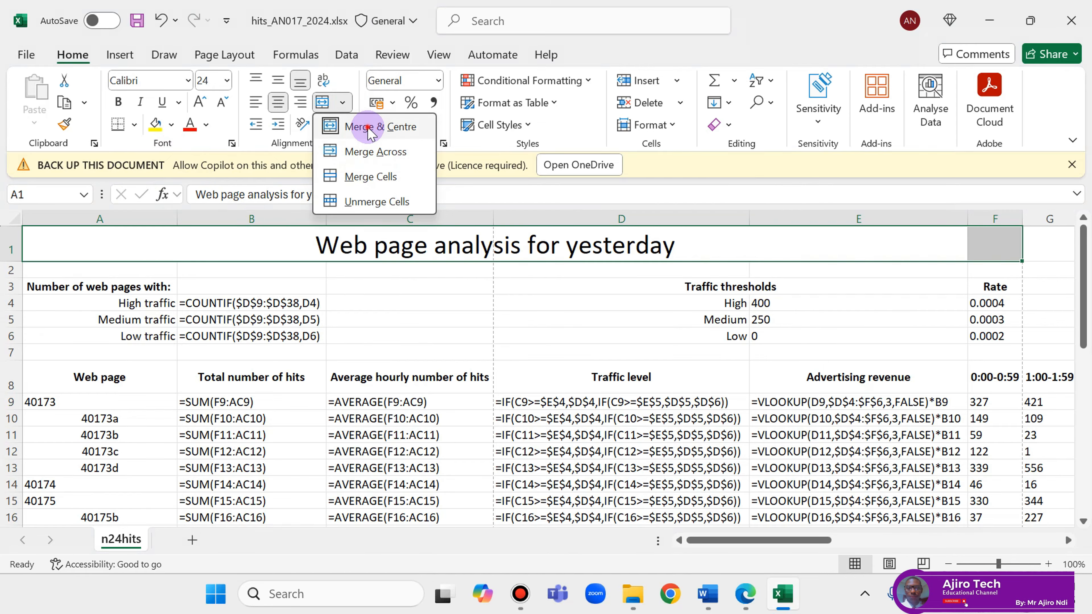
{"action": "left_click", "coordinate": [368, 129]}
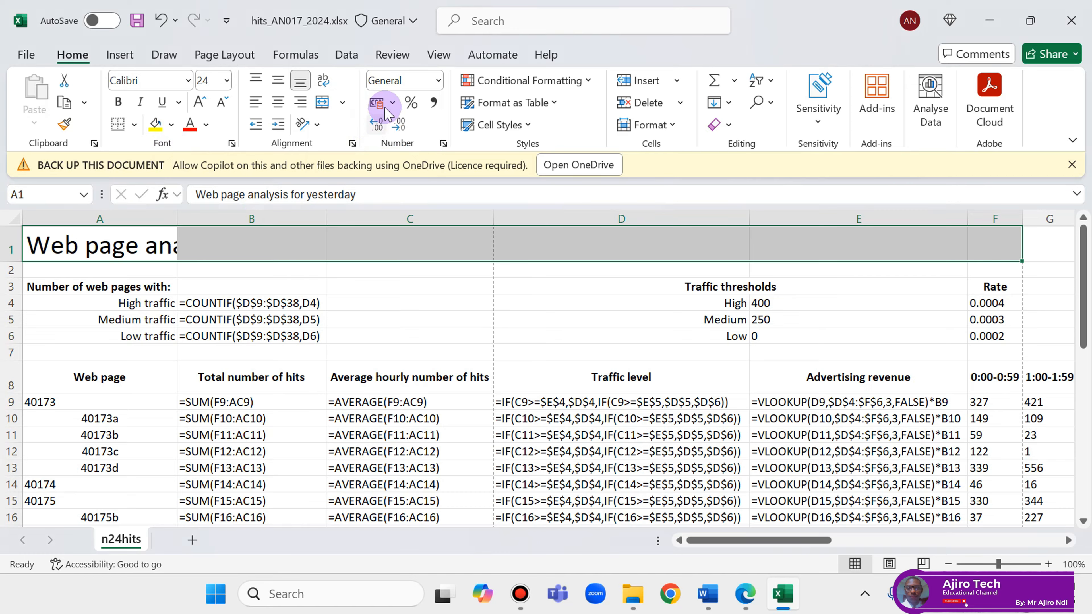
{"action": "left_click", "coordinate": [343, 103]}
{"action": "left_click", "coordinate": [363, 121]}
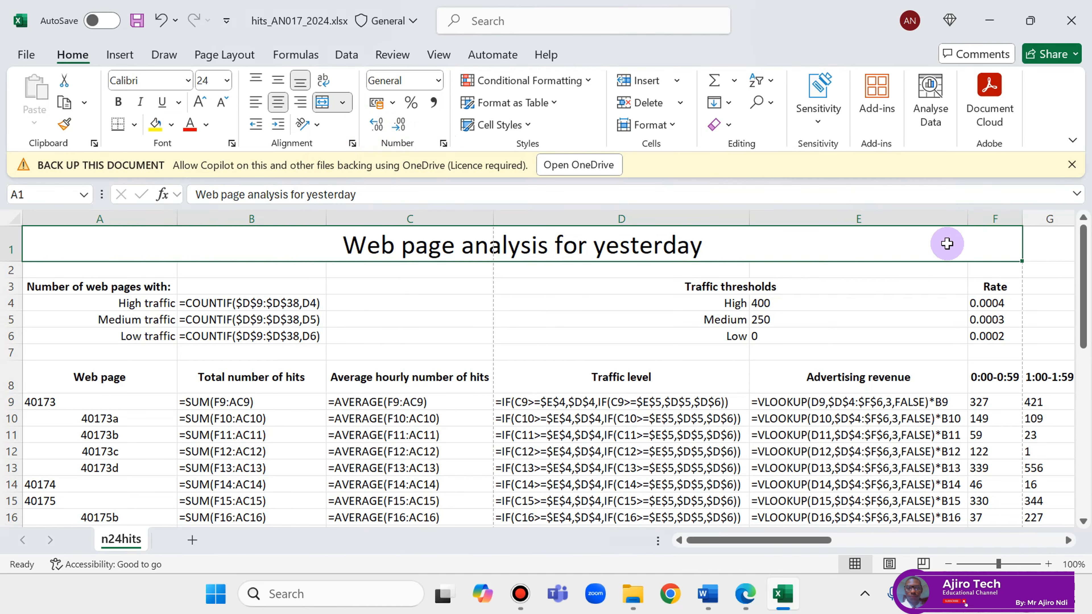
{"action": "left_click_drag", "start_coordinate": [948, 240], "coordinate": [931, 491]}
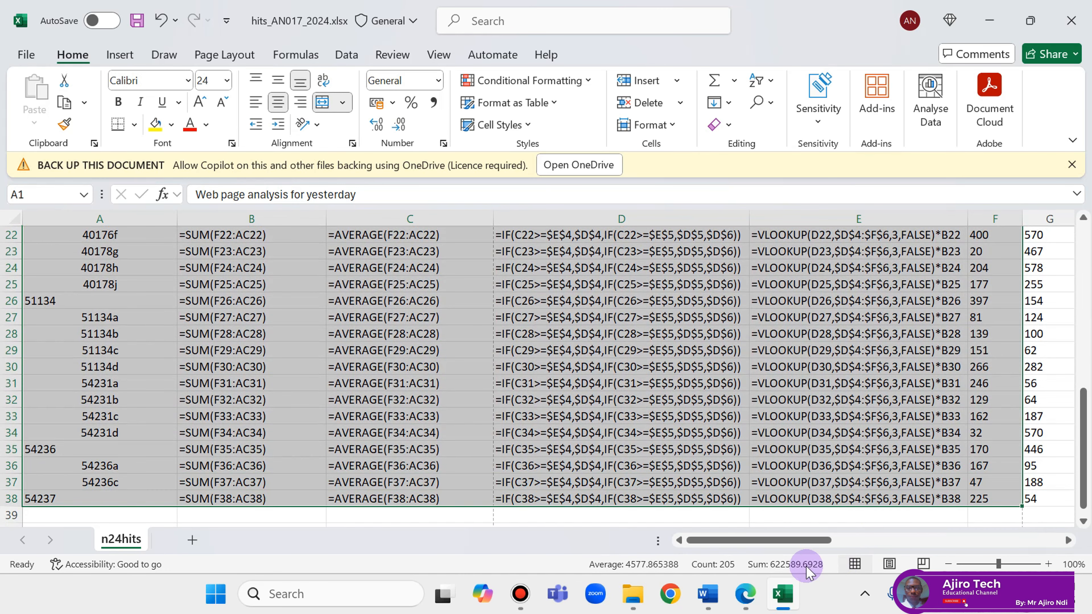
Reread question 10's print instructions on the paper, then open Excel's File backstage view
{"action": "left_click", "coordinate": [745, 594]}
{"action": "scroll", "coordinate": [751, 299], "scroll_direction": "down", "scroll_amount": 10}
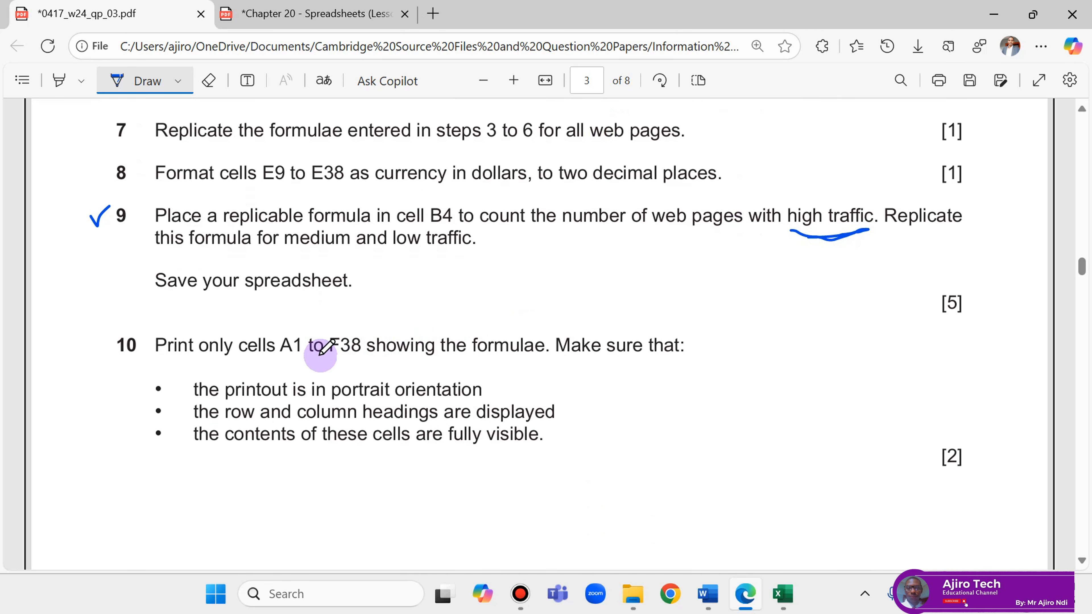
{"action": "left_click", "coordinate": [746, 605]}
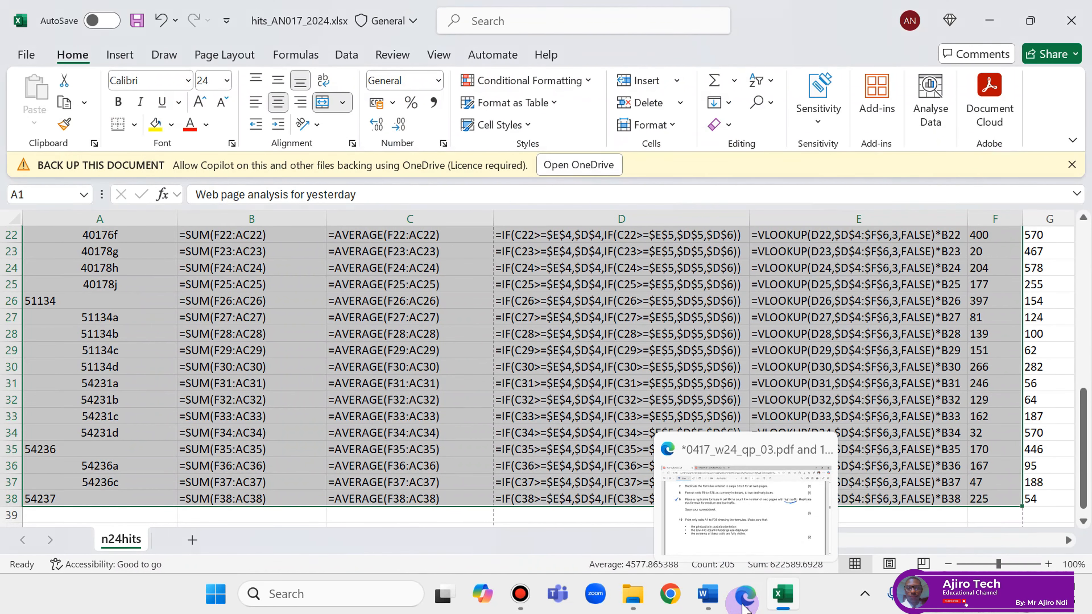
{"action": "left_click", "coordinate": [746, 605]}
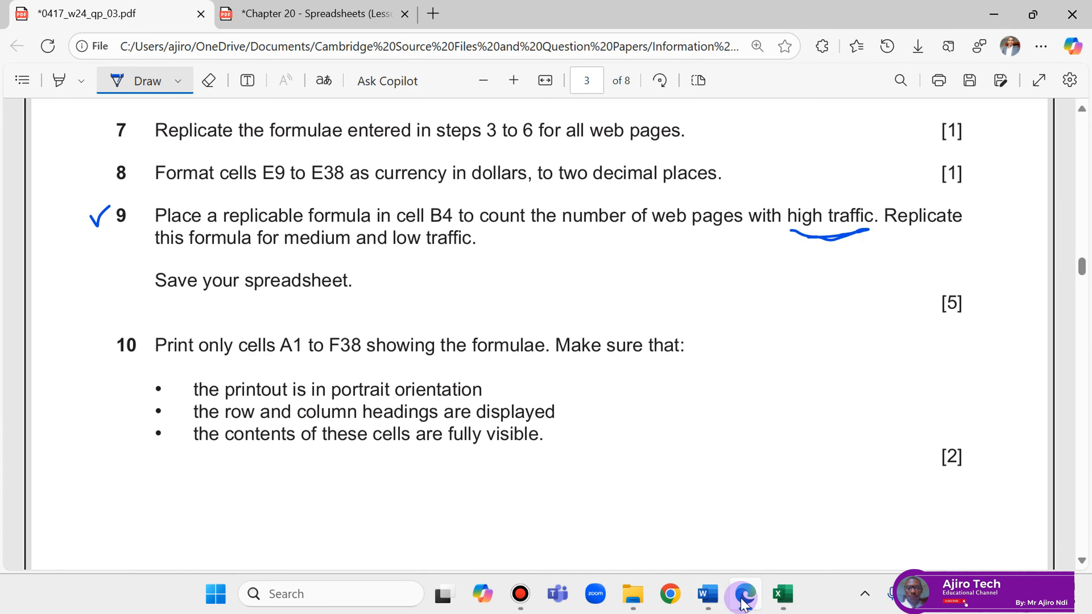
{"action": "left_click", "coordinate": [746, 605]}
{"action": "scroll", "coordinate": [963, 344], "scroll_direction": "up", "scroll_amount": 7}
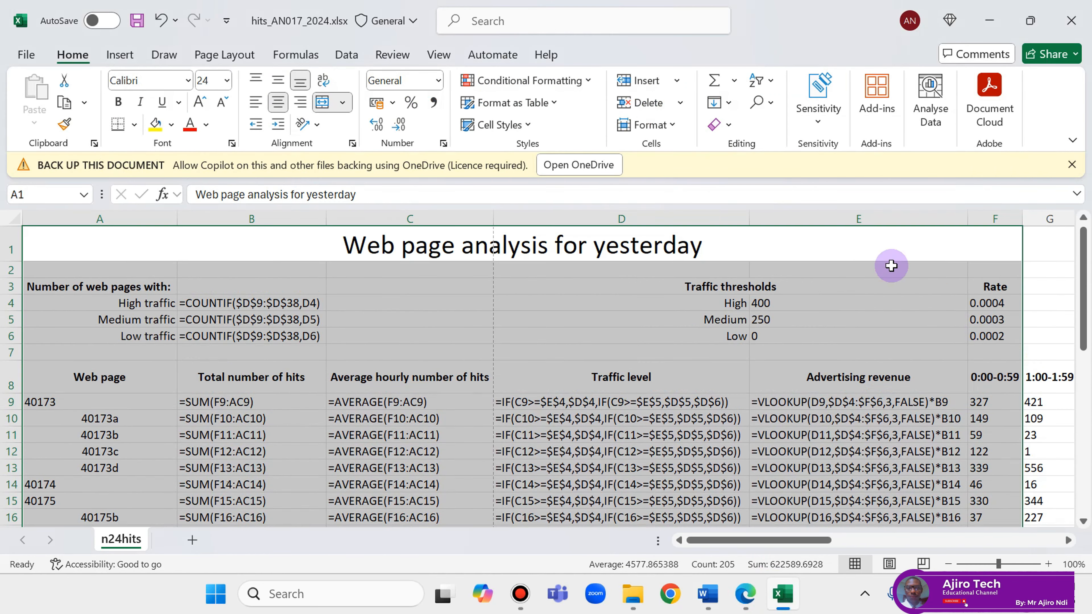
{"action": "left_click", "coordinate": [17, 56]}
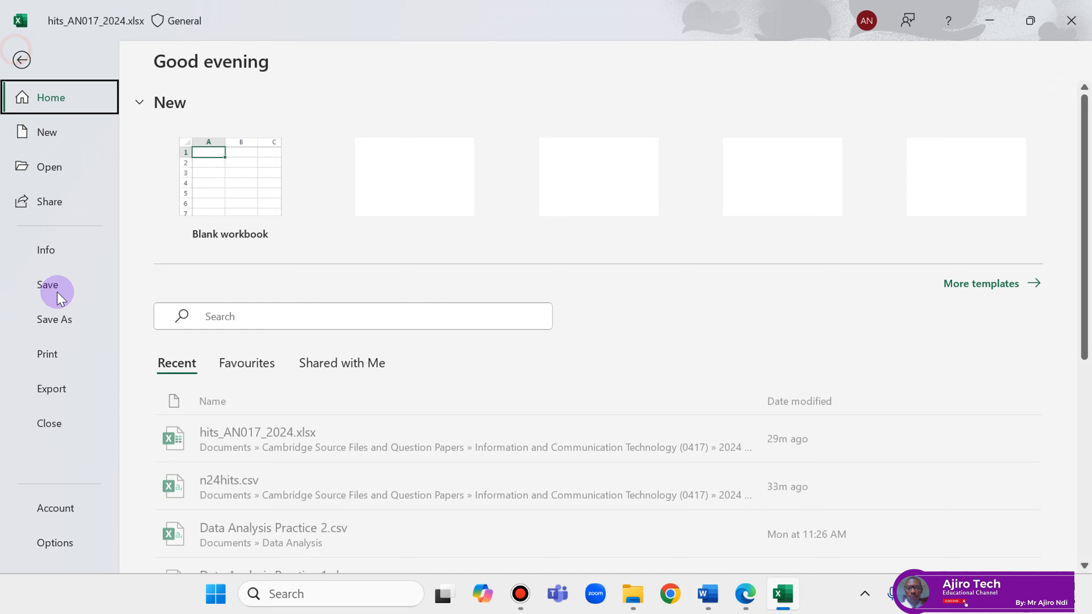
Set printing to Print Selection so the preview drops from 5 pages to 2
{"action": "left_click", "coordinate": [27, 351]}
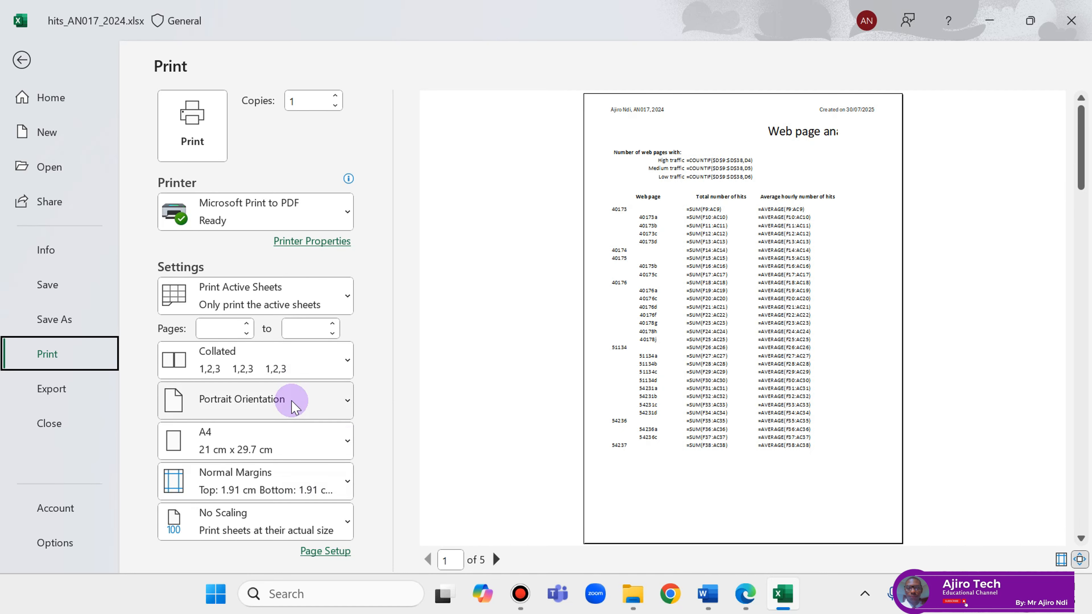
{"action": "left_click", "coordinate": [258, 305]}
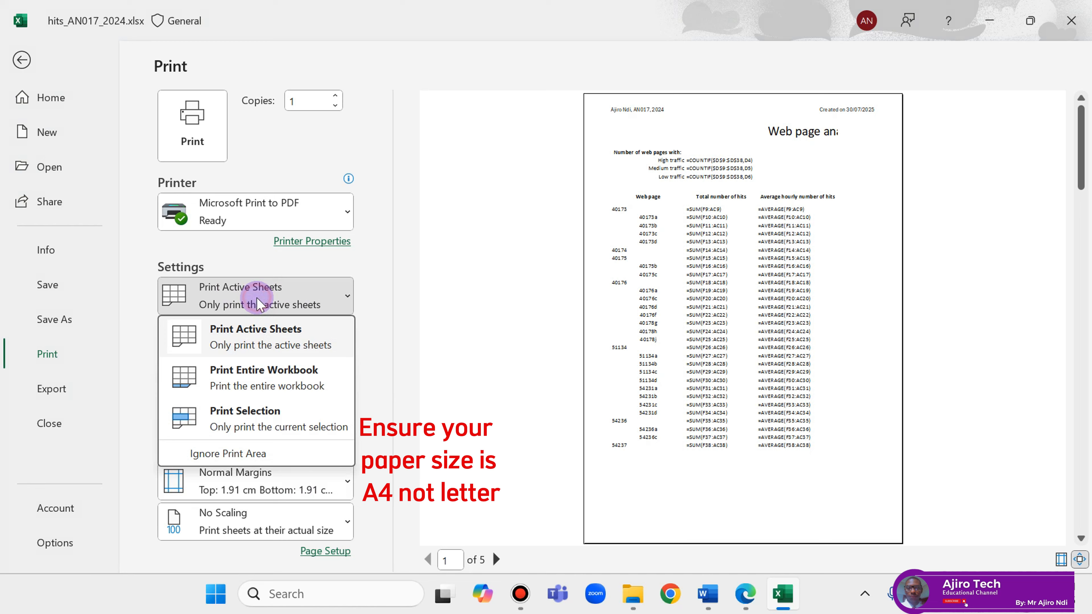
{"action": "left_click", "coordinate": [264, 415]}
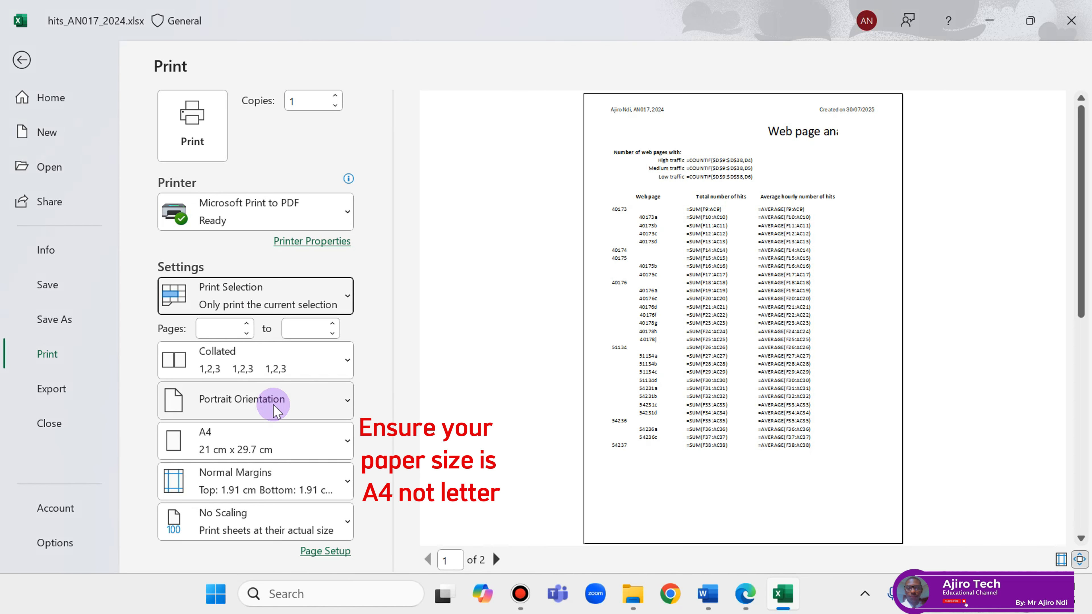
{"action": "left_click", "coordinate": [746, 598]}
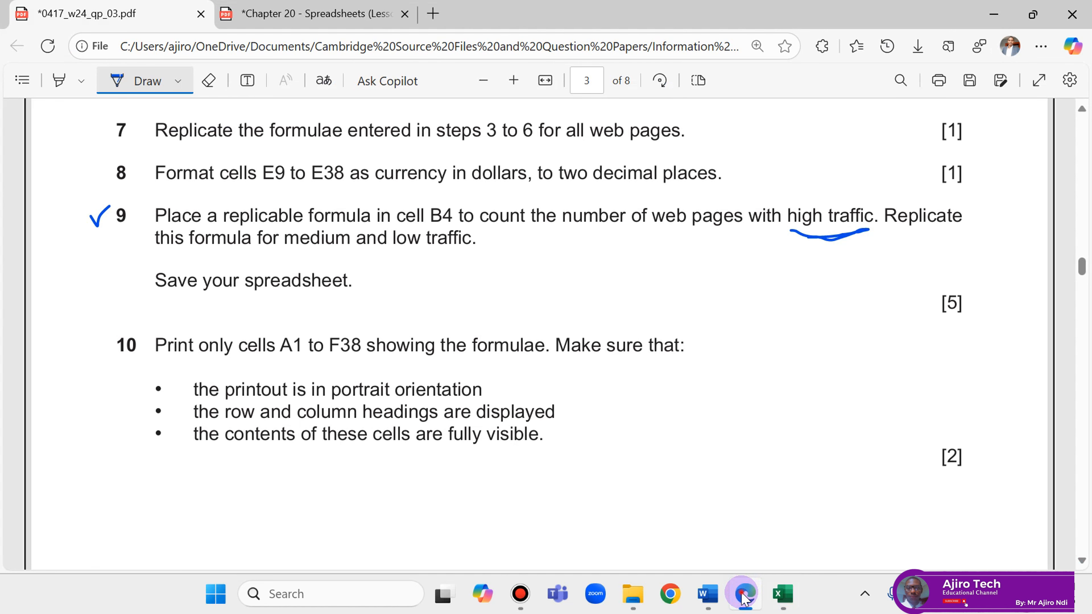
{"action": "left_click", "coordinate": [745, 598]}
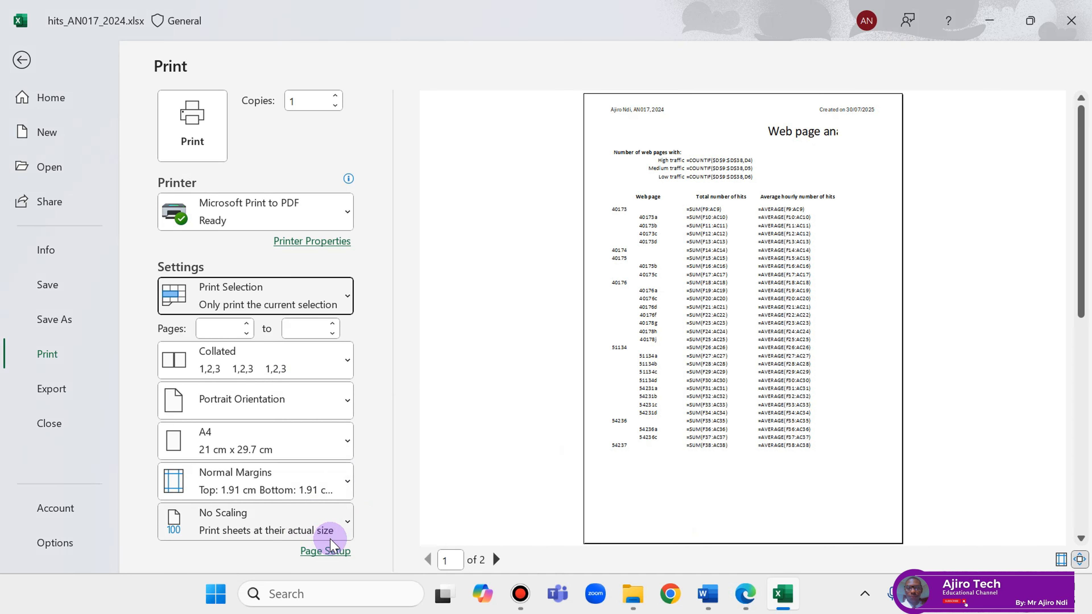
{"action": "left_click", "coordinate": [325, 551]}
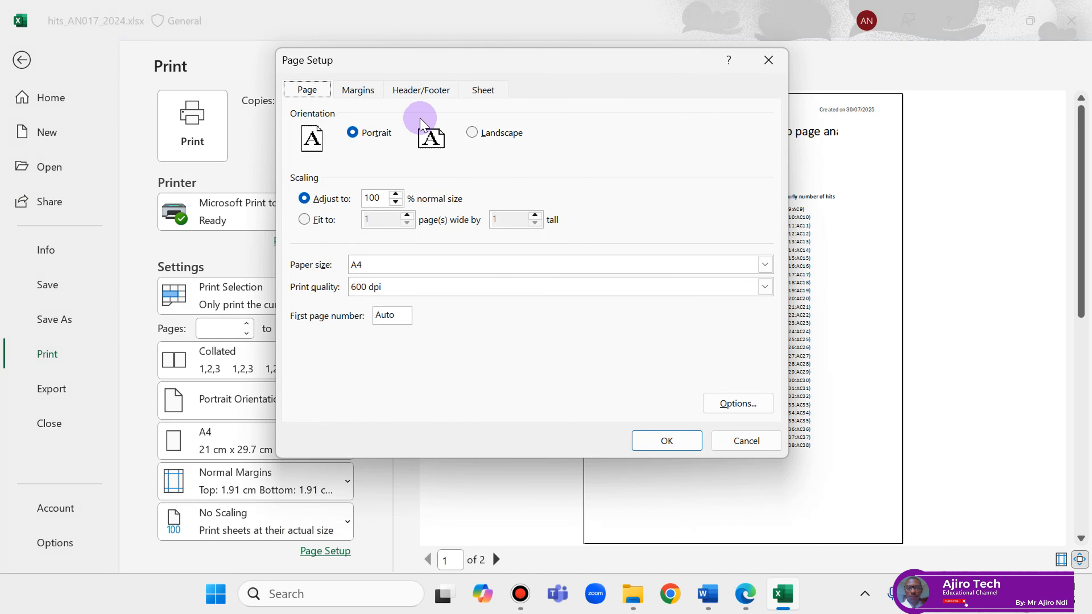
Turn on row and column headings in Page Setup and page through the 3-page preview
{"action": "left_click", "coordinate": [495, 92]}
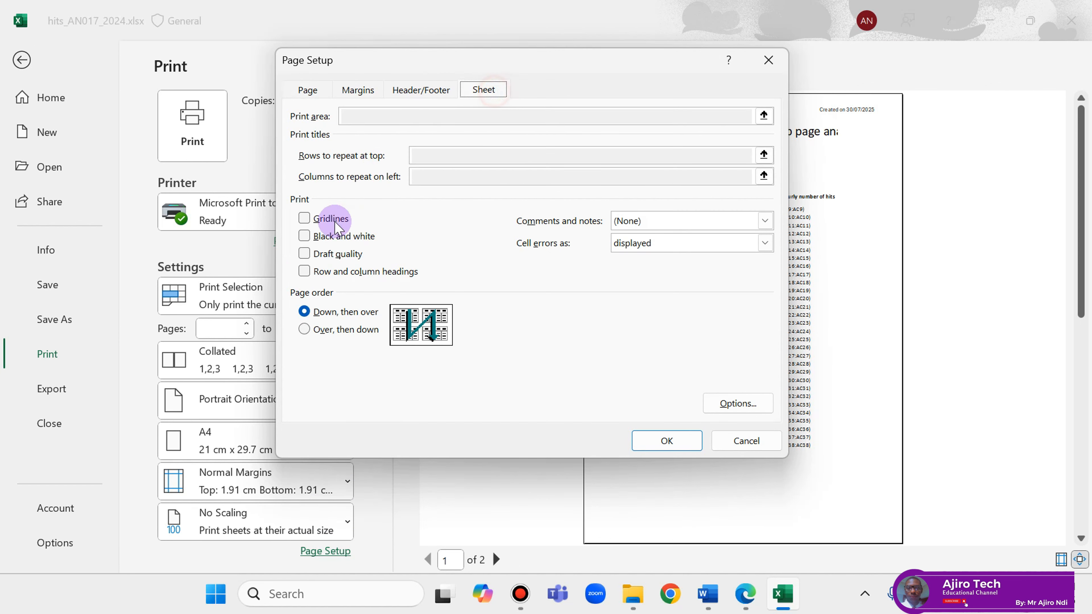
{"action": "left_click", "coordinate": [305, 271]}
{"action": "left_click", "coordinate": [660, 444]}
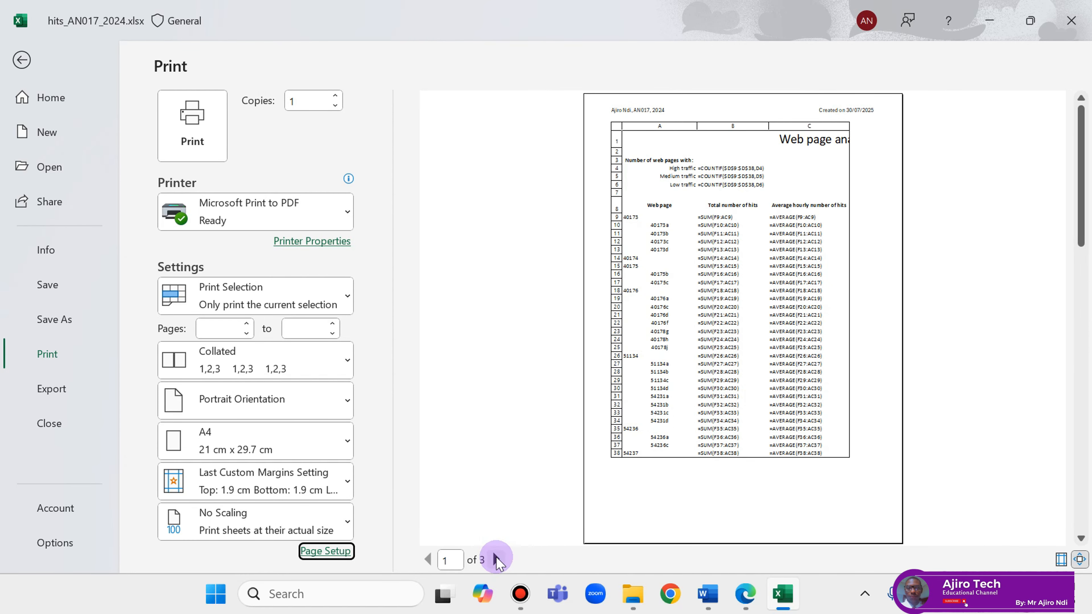
{"action": "left_click", "coordinate": [497, 559]}
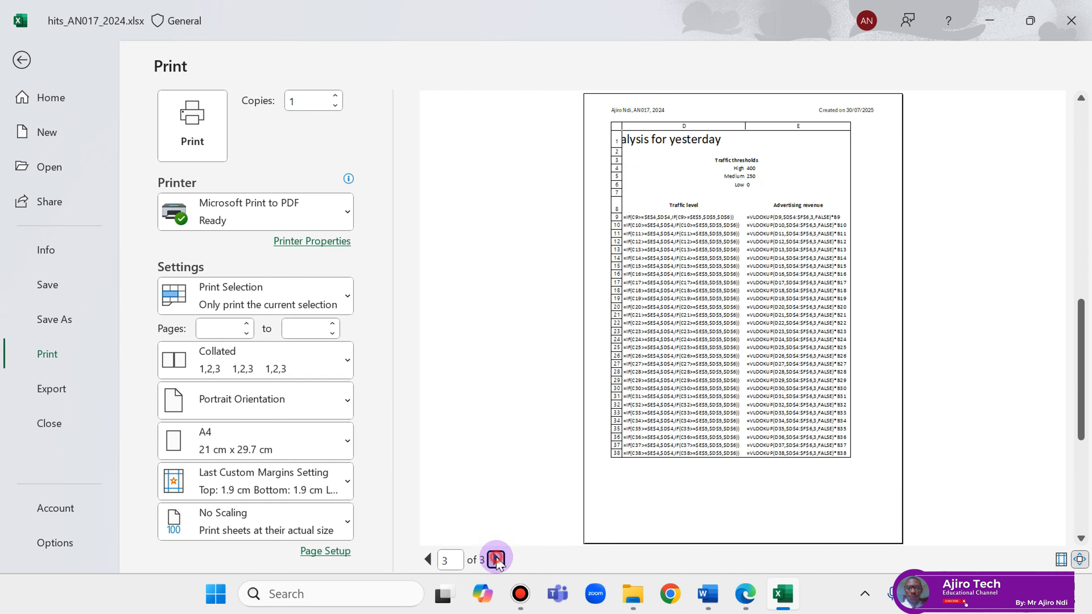
{"action": "left_click", "coordinate": [446, 559]}
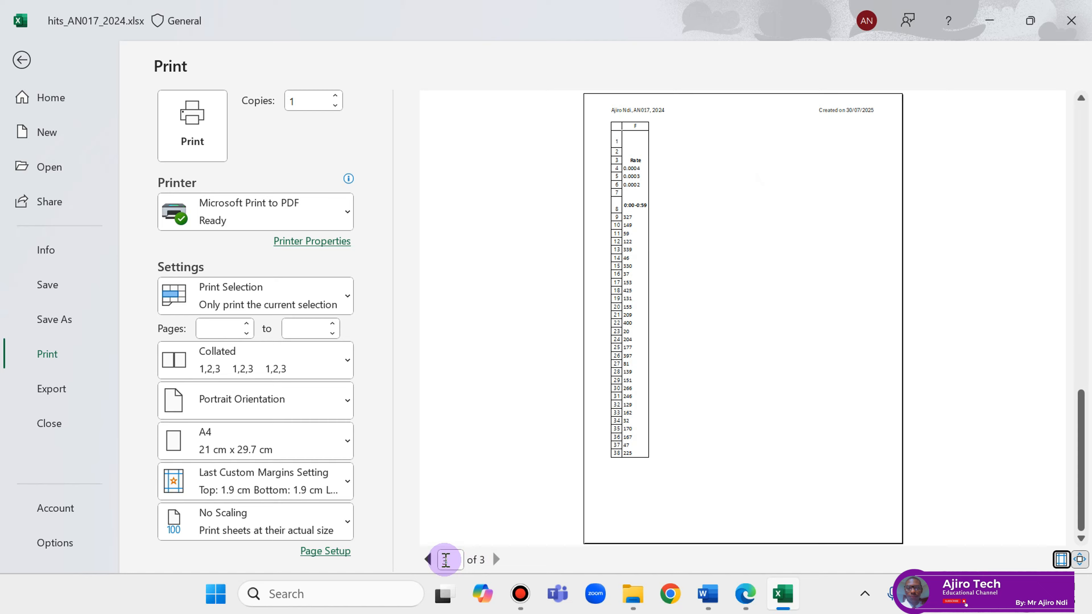
{"action": "left_click", "coordinate": [430, 560]}
{"action": "left_click", "coordinate": [430, 559]}
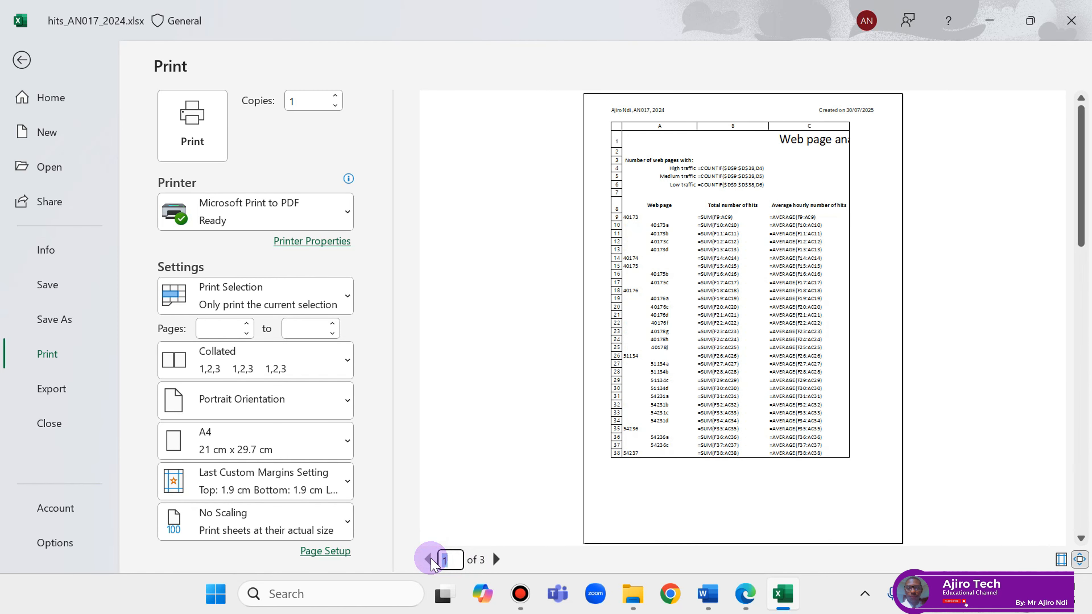
Reduce the Adjust to % scaling so the formulas fit on 2 pages, then compare with the question paper
{"action": "left_click", "coordinate": [325, 551]}
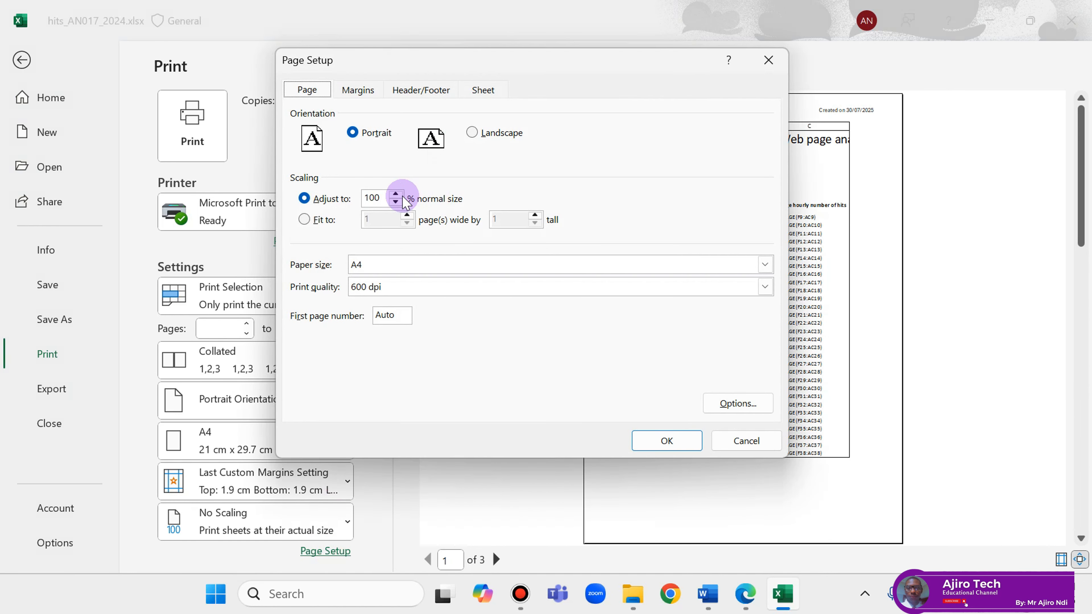
{"action": "left_click", "coordinate": [665, 441]}
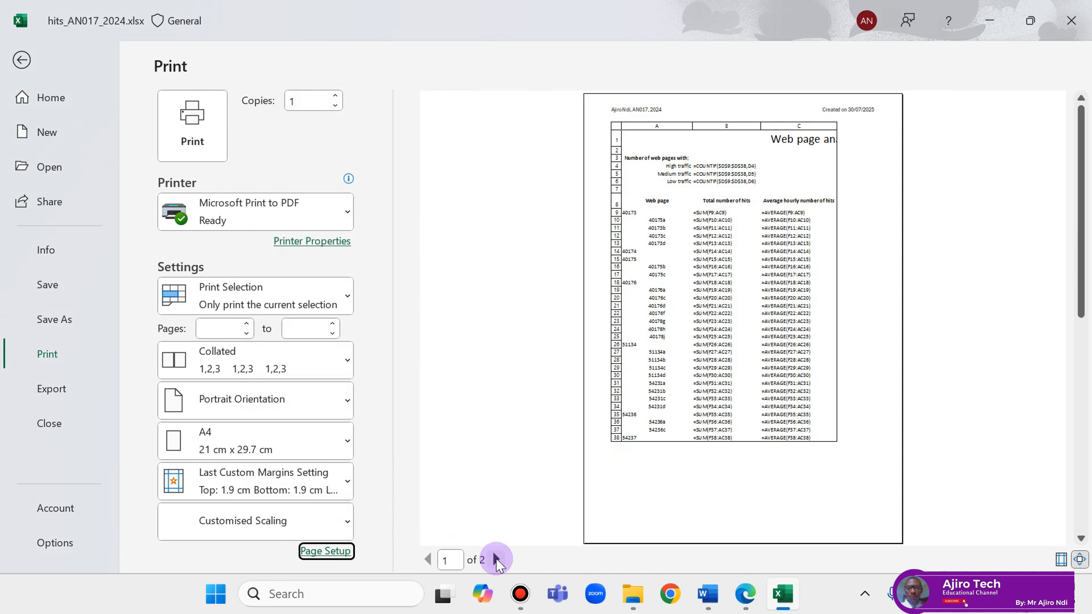
{"action": "left_click", "coordinate": [497, 559]}
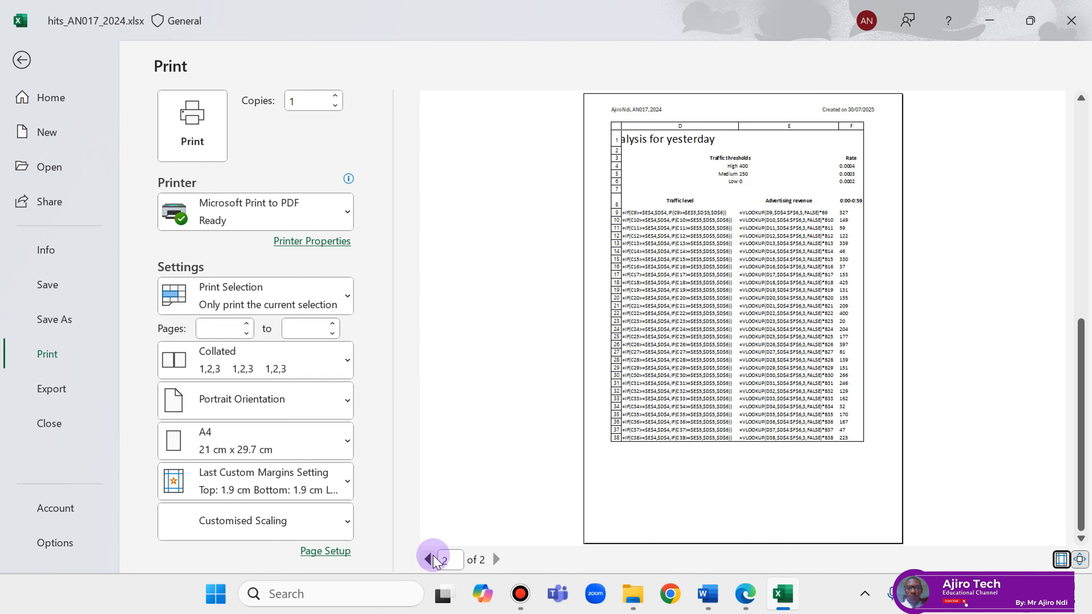
{"action": "left_click", "coordinate": [428, 560]}
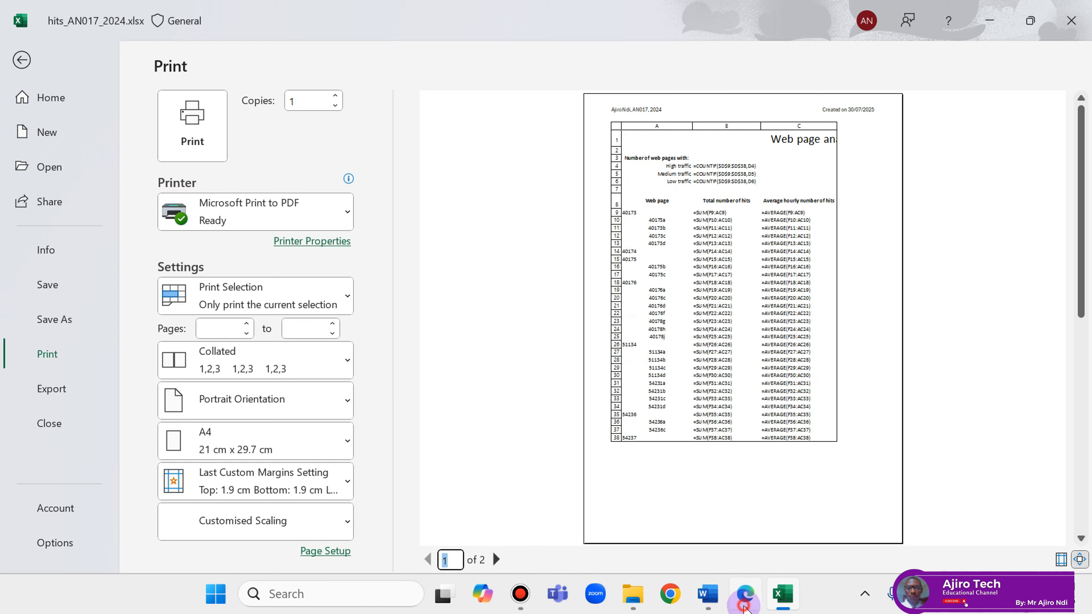
{"action": "left_click", "coordinate": [745, 596]}
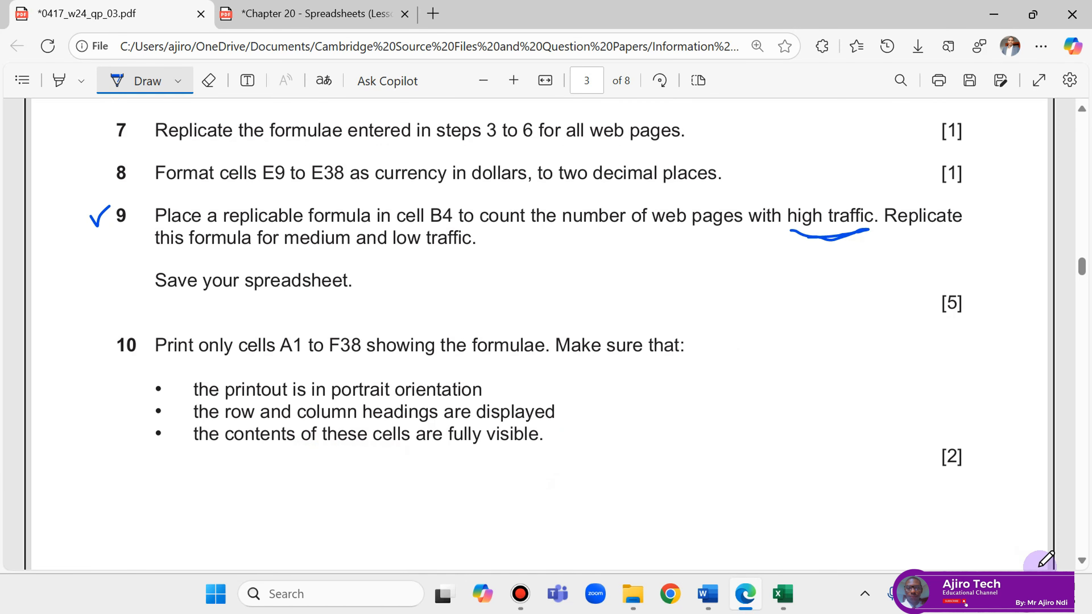
Print the selected cells, choosing no sensitivity label and entering a justification
{"action": "left_click", "coordinate": [786, 596]}
{"action": "left_click", "coordinate": [185, 135]}
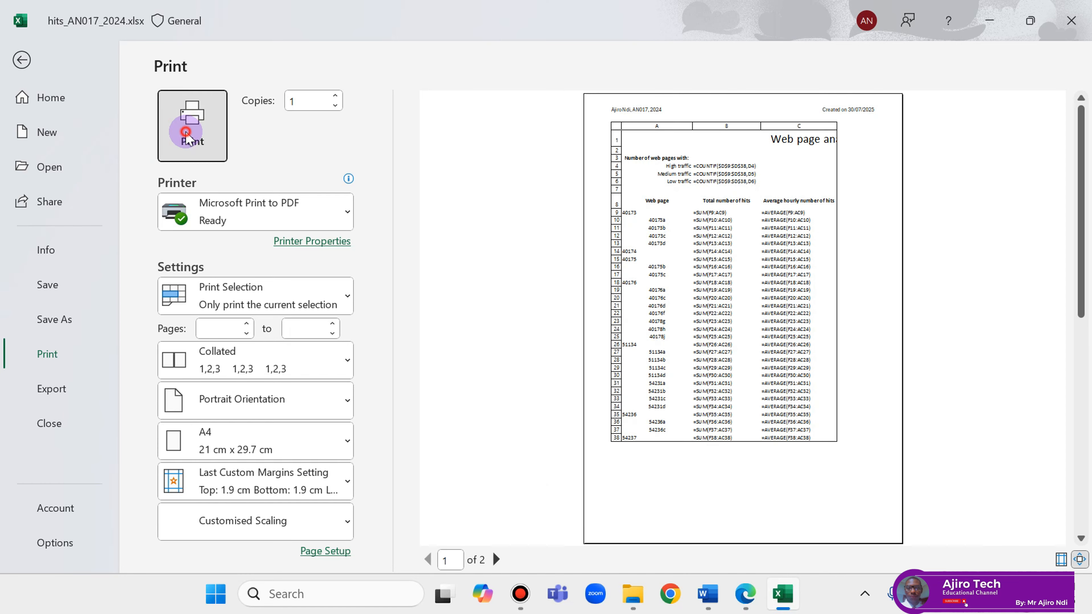
{"action": "left_click", "coordinate": [463, 284]}
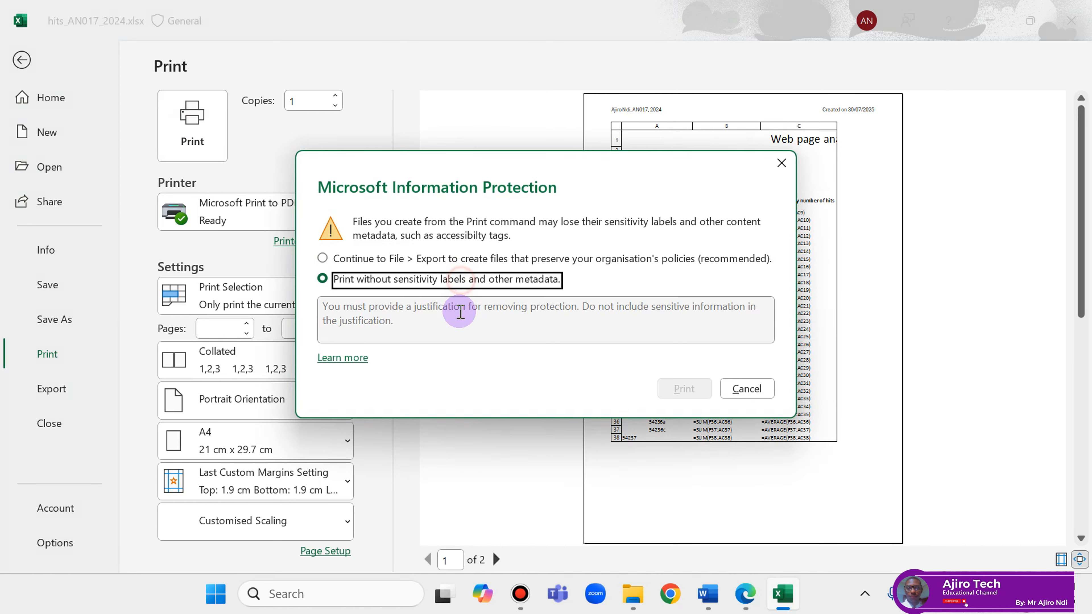
{"action": "left_click", "coordinate": [461, 312]}
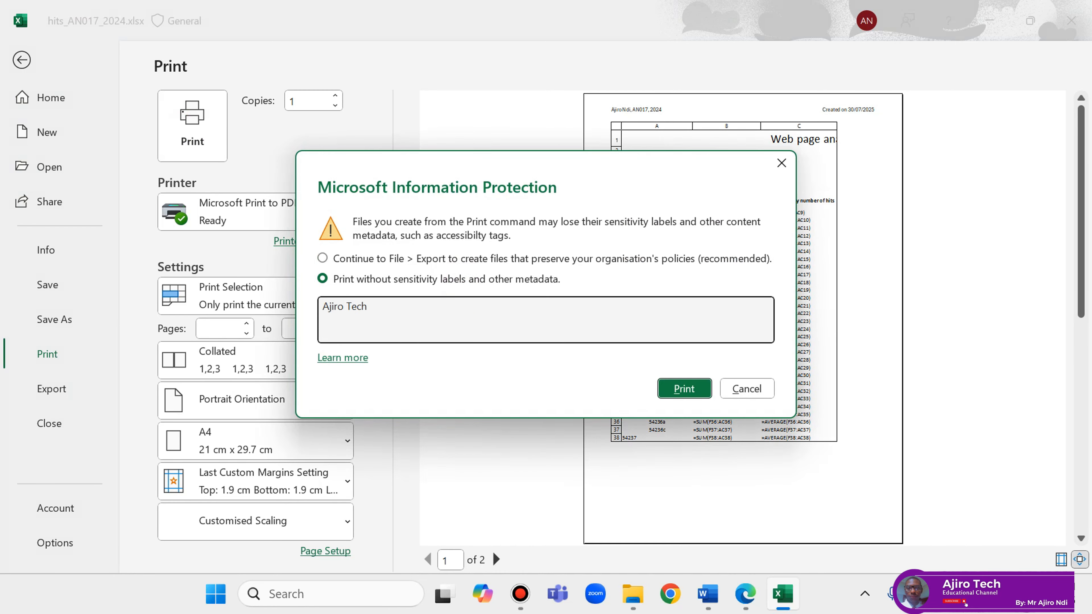
{"action": "left_click", "coordinate": [685, 390]}
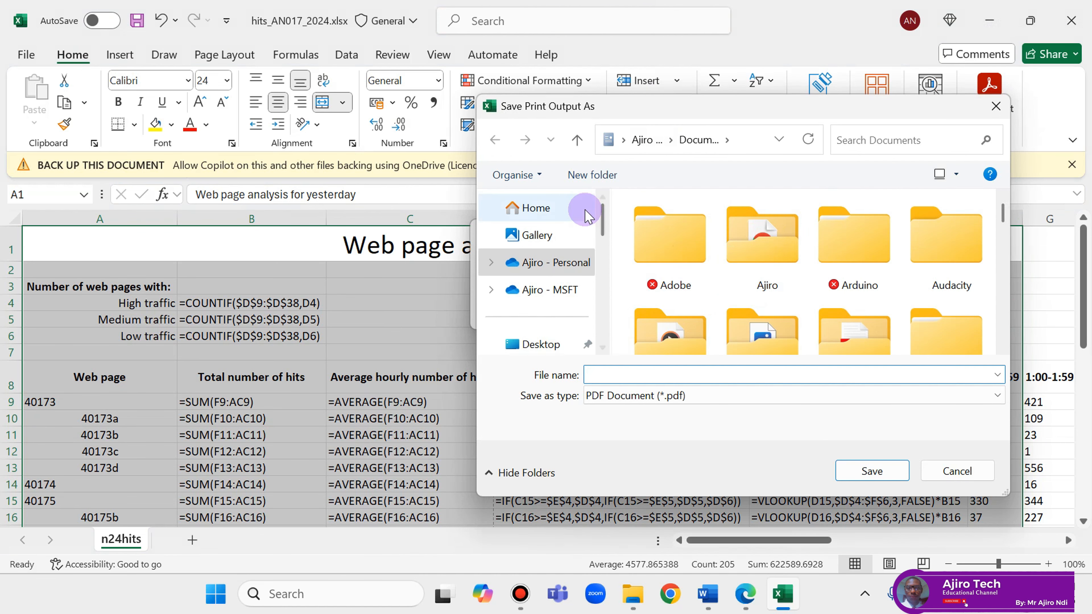
Browse the save dialog to Documents > Cambridge Source Files > ICT > 2024
{"action": "left_click_drag", "start_coordinate": [603, 219], "coordinate": [611, 254]}
{"action": "left_click_drag", "start_coordinate": [607, 248], "coordinate": [606, 240]}
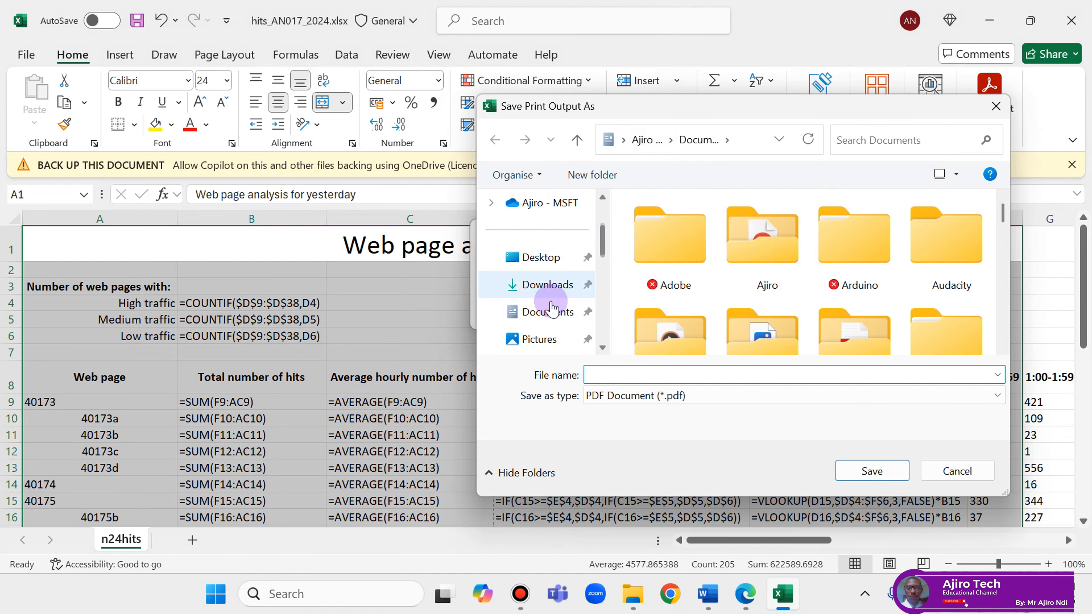
{"action": "left_click", "coordinate": [555, 310]}
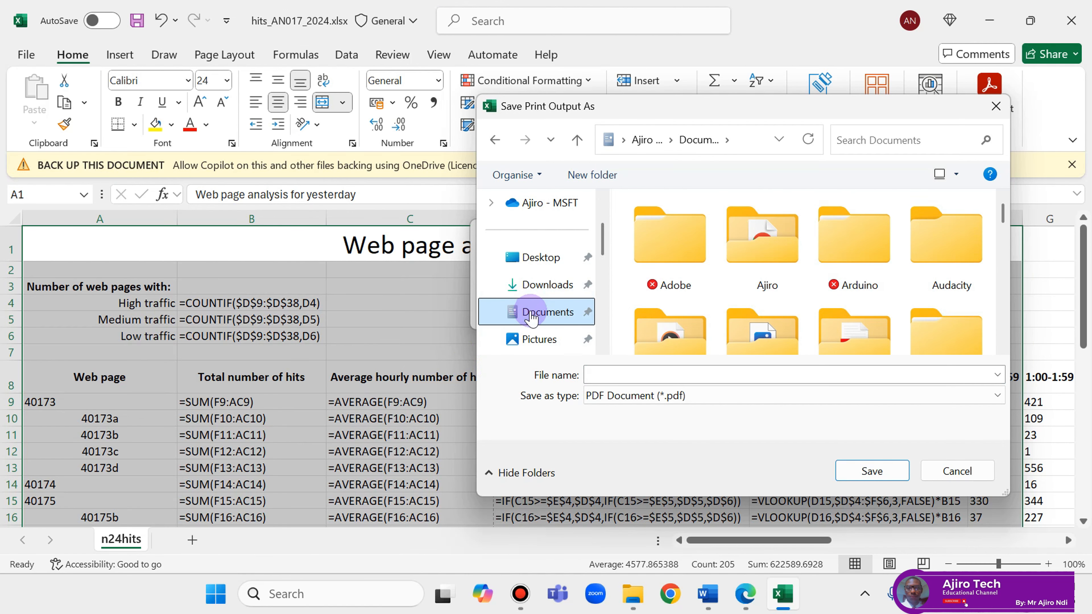
{"action": "scroll", "coordinate": [929, 276], "scroll_direction": "down", "scroll_amount": 3}
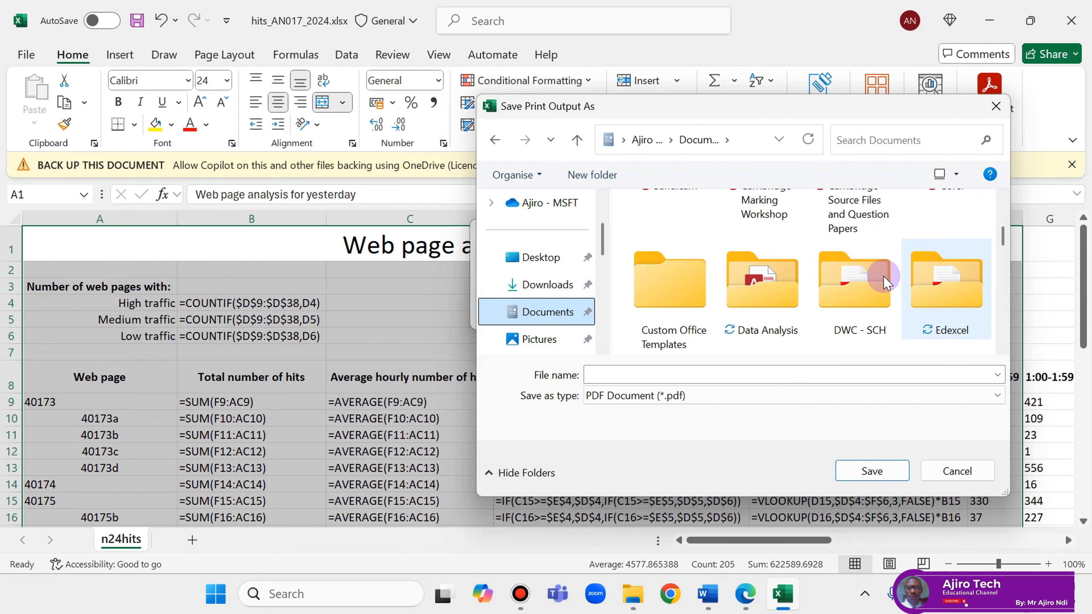
{"action": "scroll", "coordinate": [895, 284], "scroll_direction": "up", "scroll_amount": 3}
{"action": "double_click", "coordinate": [856, 275]}
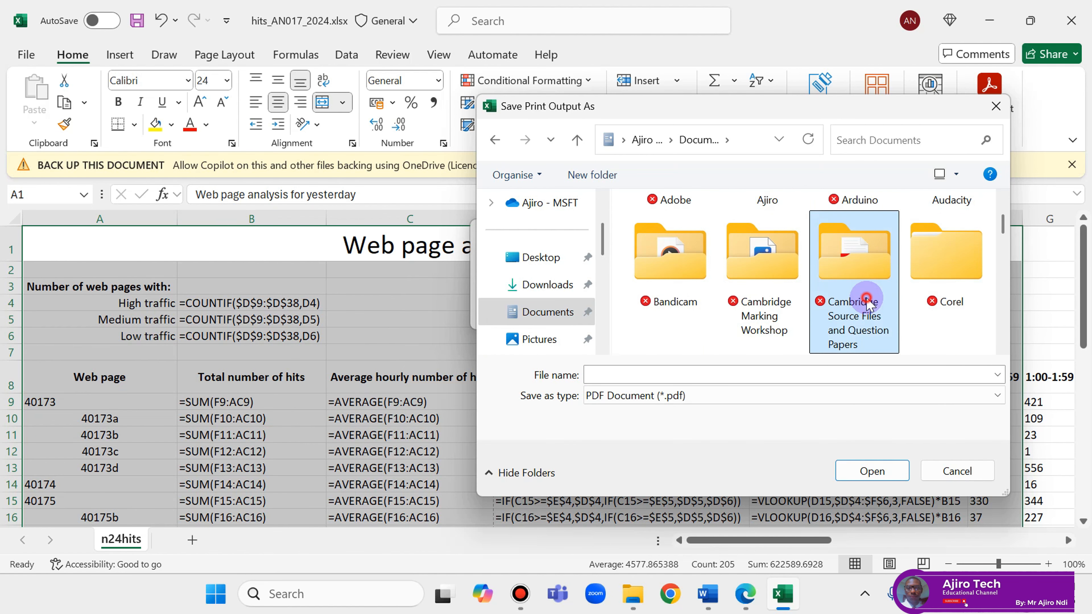
{"action": "scroll", "coordinate": [911, 267], "scroll_direction": "down", "scroll_amount": 3}
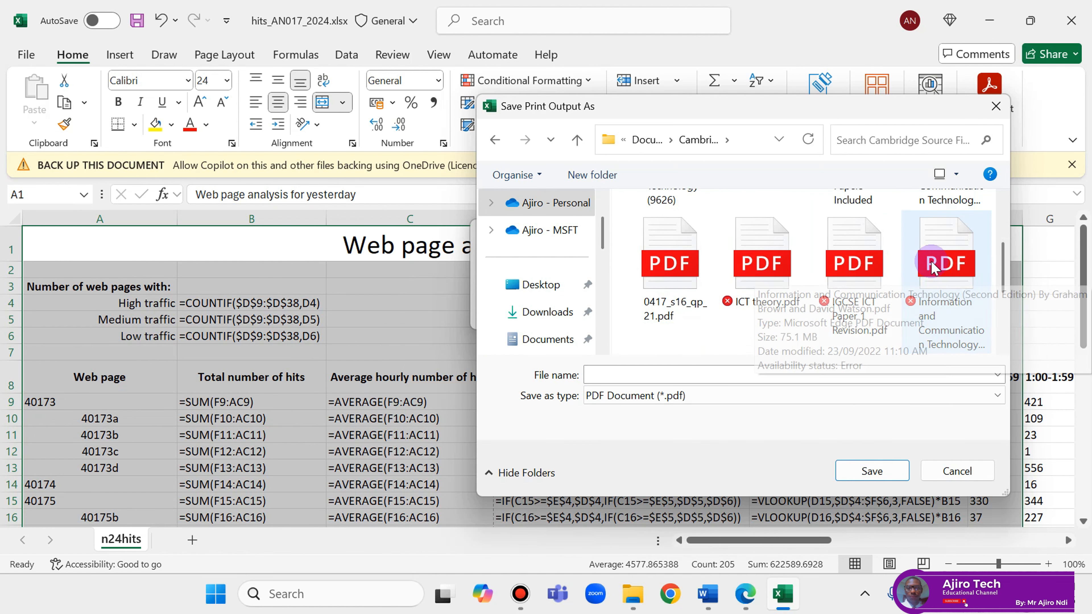
{"action": "scroll", "coordinate": [914, 269], "scroll_direction": "up", "scroll_amount": 3}
{"action": "double_click", "coordinate": [915, 258]}
{"action": "scroll", "coordinate": [963, 284], "scroll_direction": "down", "scroll_amount": 5}
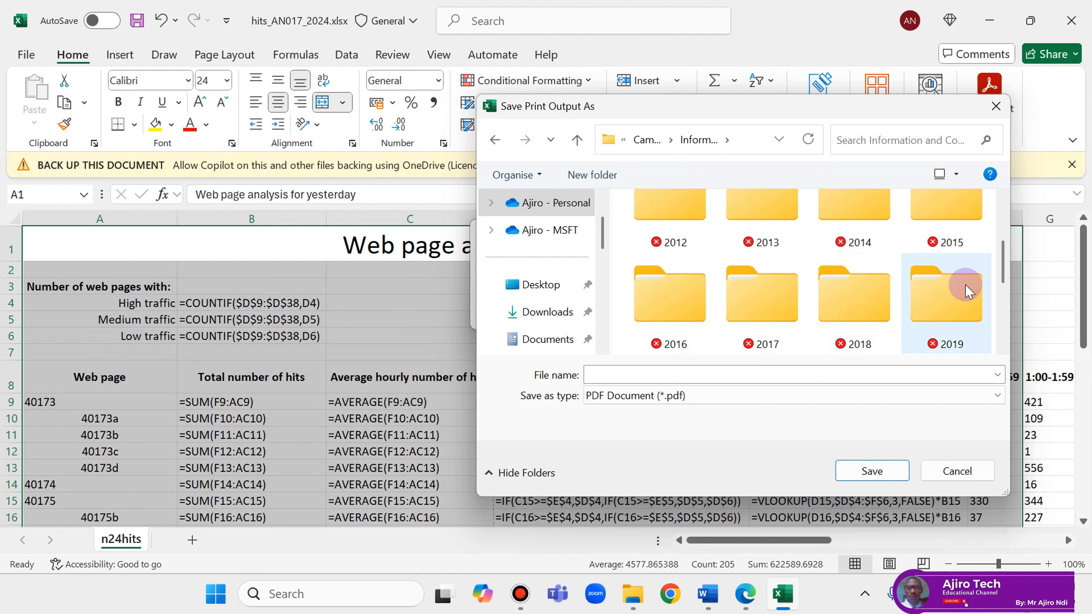
{"action": "left_click", "coordinate": [699, 316]}
{"action": "double_click", "coordinate": [699, 316]}
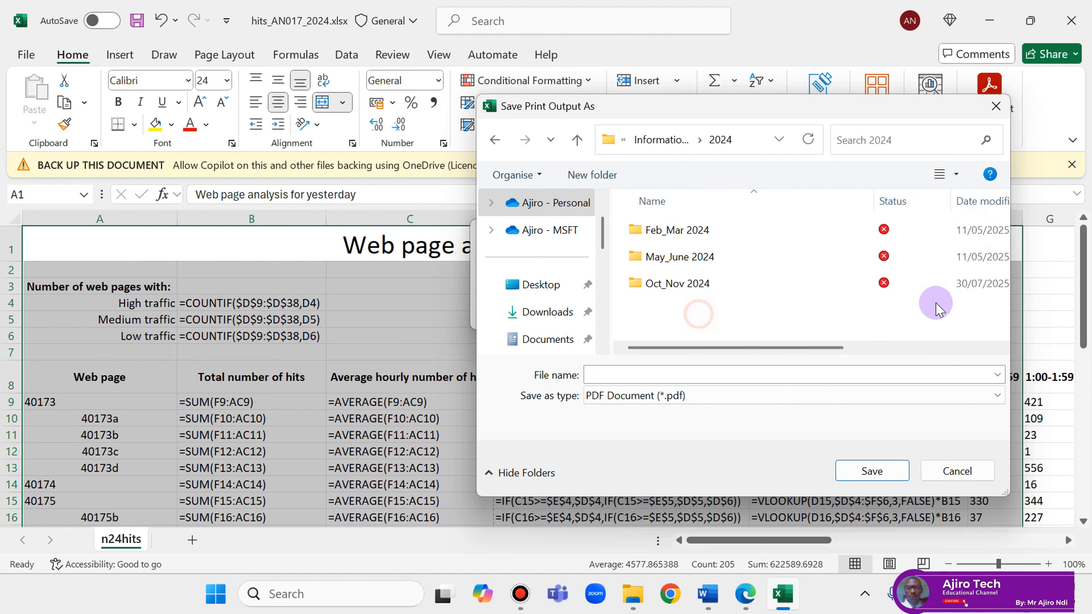
Open Oct_Nov 2024 > 0417_w24_sf_03 - Copy > confidential folder and save as 'Printout of Spreadsheet Formulas Nov 24'
{"action": "left_click", "coordinate": [684, 284]}
{"action": "double_click", "coordinate": [684, 284]}
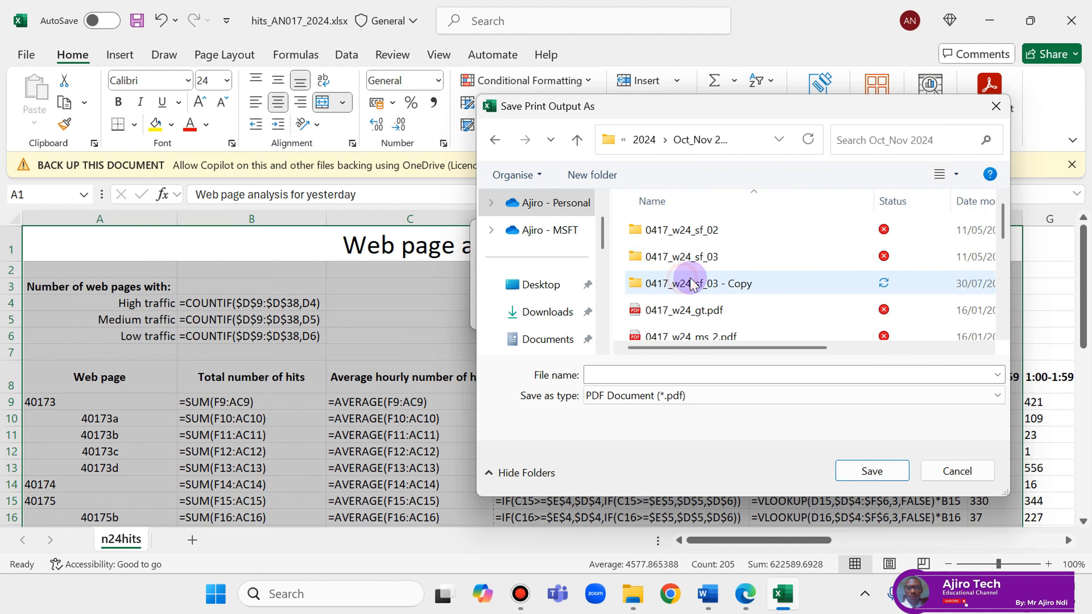
{"action": "double_click", "coordinate": [694, 282]}
{"action": "left_click", "coordinate": [721, 230]}
{"action": "double_click", "coordinate": [722, 230]}
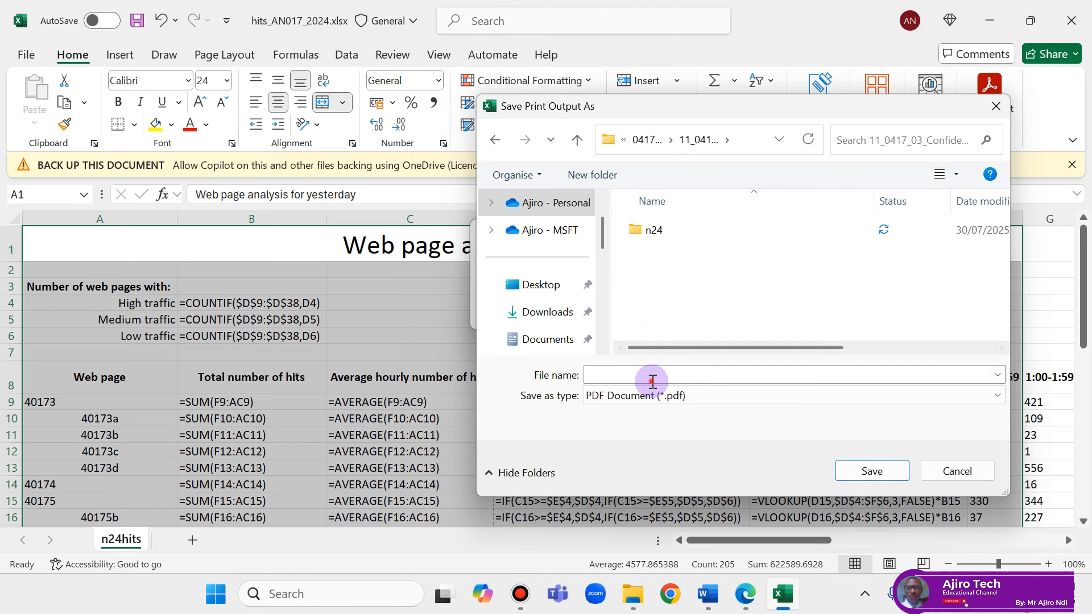
{"action": "left_click", "coordinate": [637, 369]}
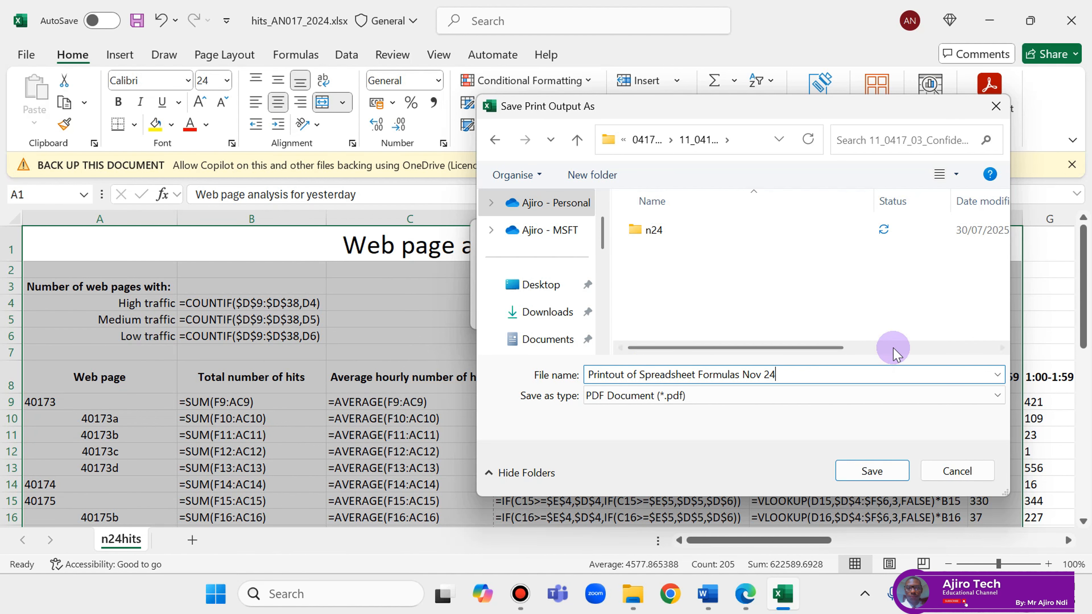
{"action": "left_click", "coordinate": [873, 472]}
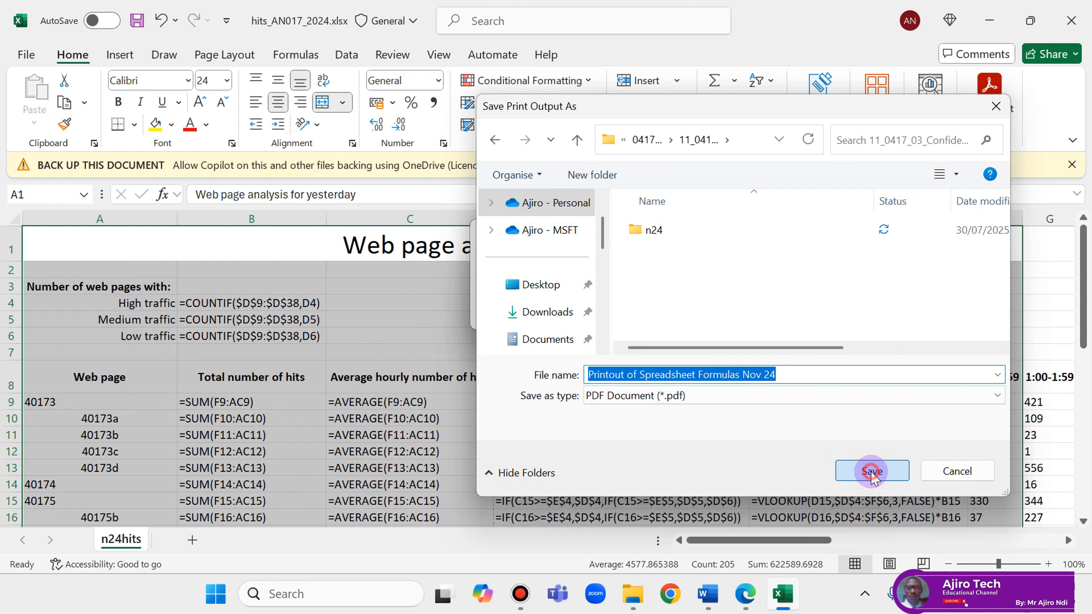
{"action": "left_click", "coordinate": [756, 601]}
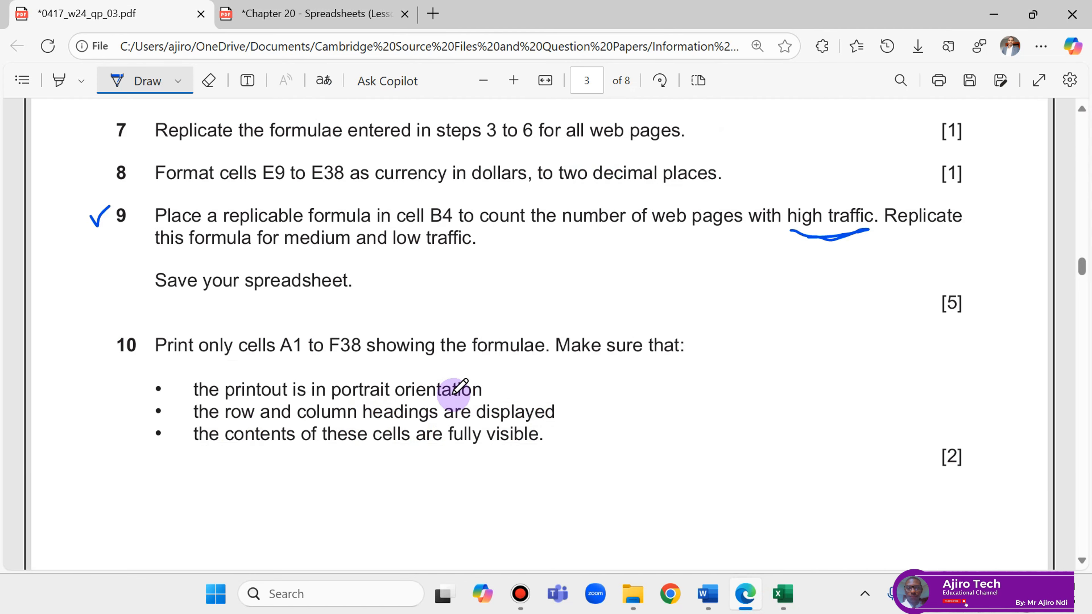
Read questions 10–12 on pages 3–4 of the question paper, then return to the hits workbook
{"action": "scroll", "coordinate": [456, 387], "scroll_direction": "down", "scroll_amount": 10}
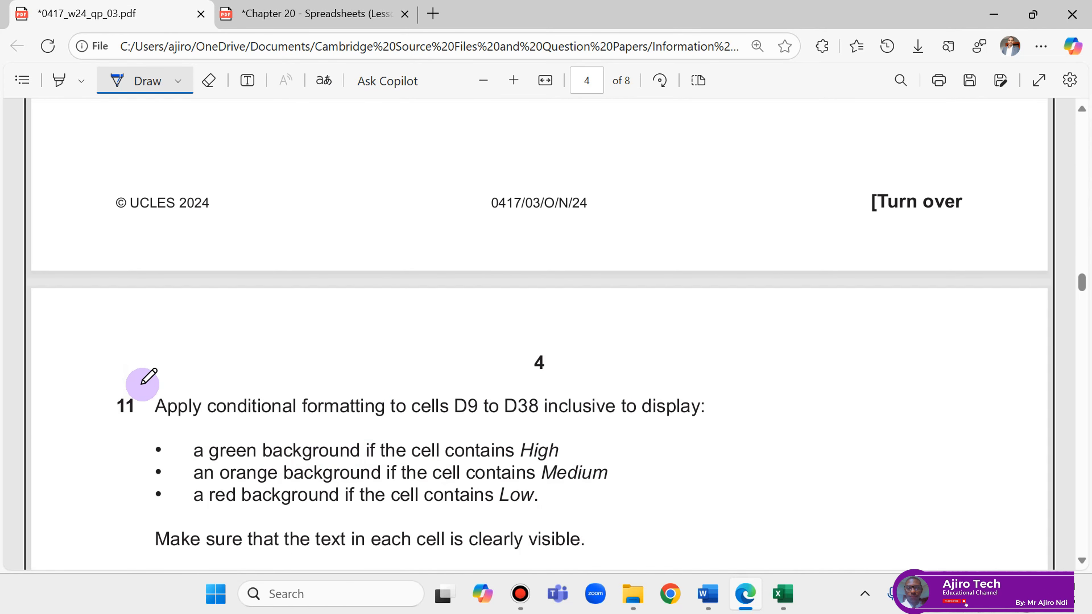
{"action": "scroll", "coordinate": [293, 342], "scroll_direction": "up", "scroll_amount": 5}
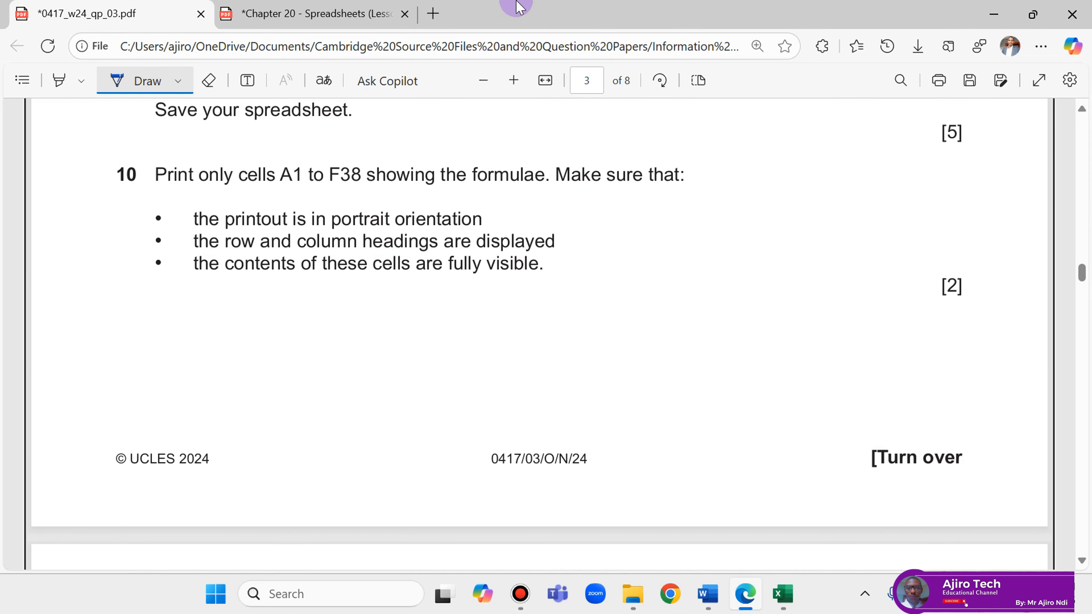
{"action": "scroll", "coordinate": [273, 520], "scroll_direction": "down", "scroll_amount": 12}
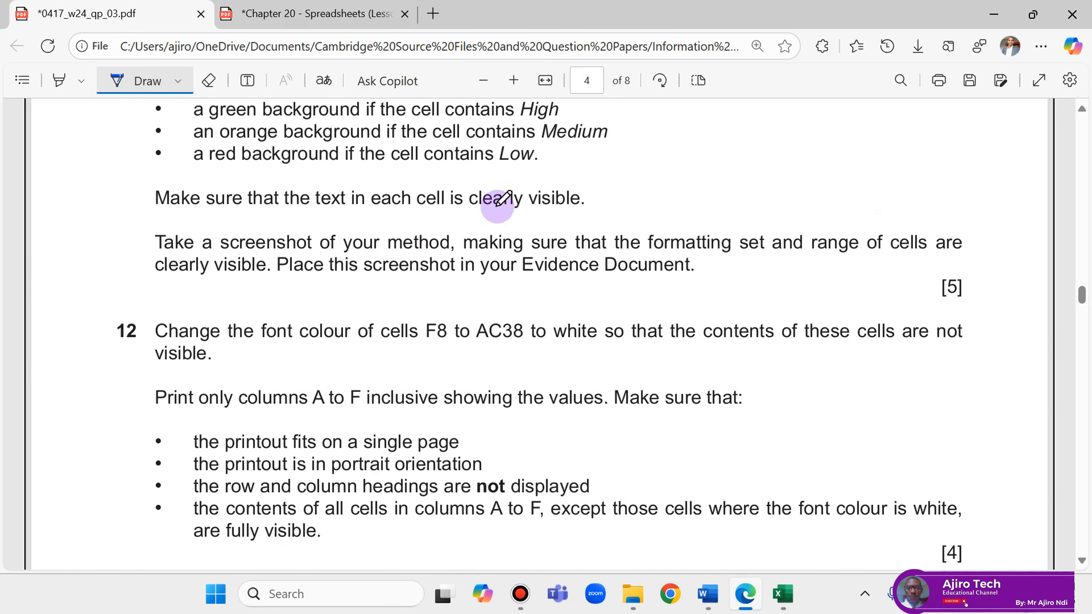
{"action": "scroll", "coordinate": [439, 471], "scroll_direction": "up", "scroll_amount": 4}
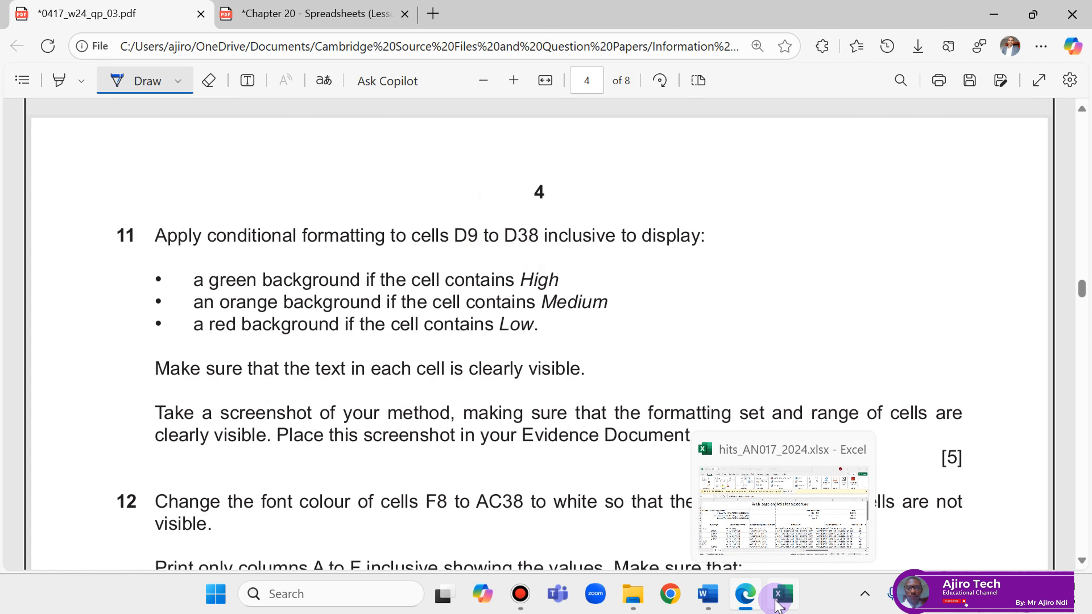
{"action": "left_click", "coordinate": [788, 581]}
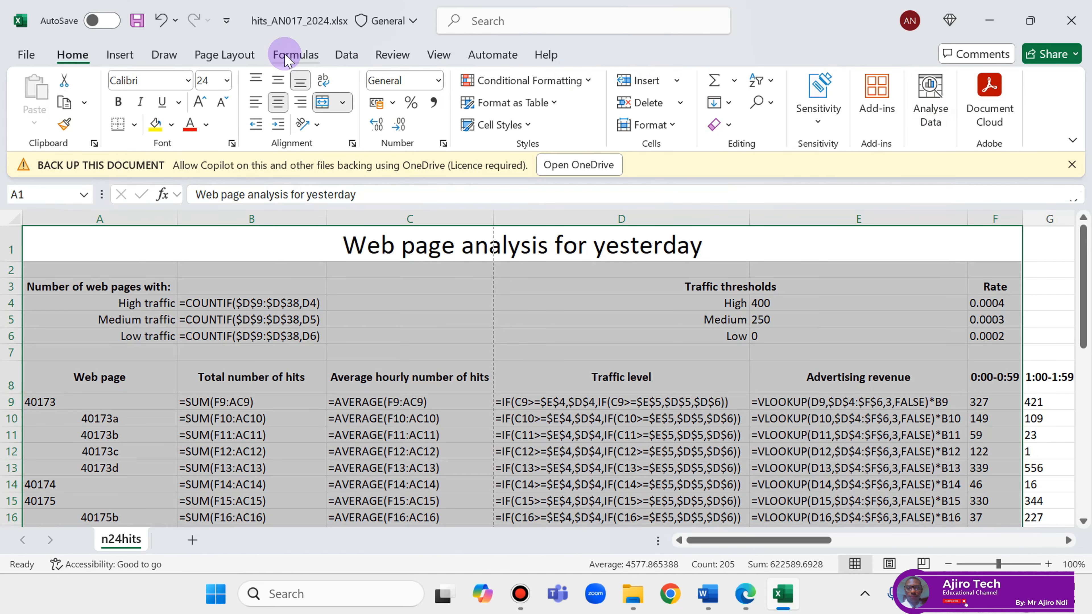
Turn off Show Formulas to display calculated values, and autofit every column on the sheet
{"action": "left_click", "coordinate": [295, 54]}
{"action": "left_click", "coordinate": [855, 81]}
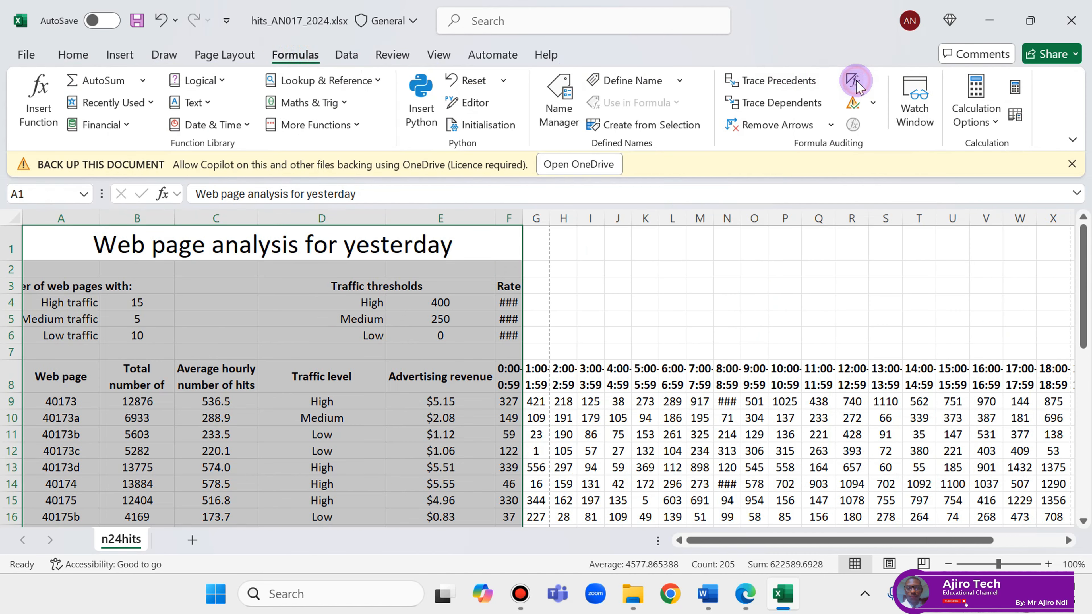
{"action": "left_click", "coordinate": [11, 221]}
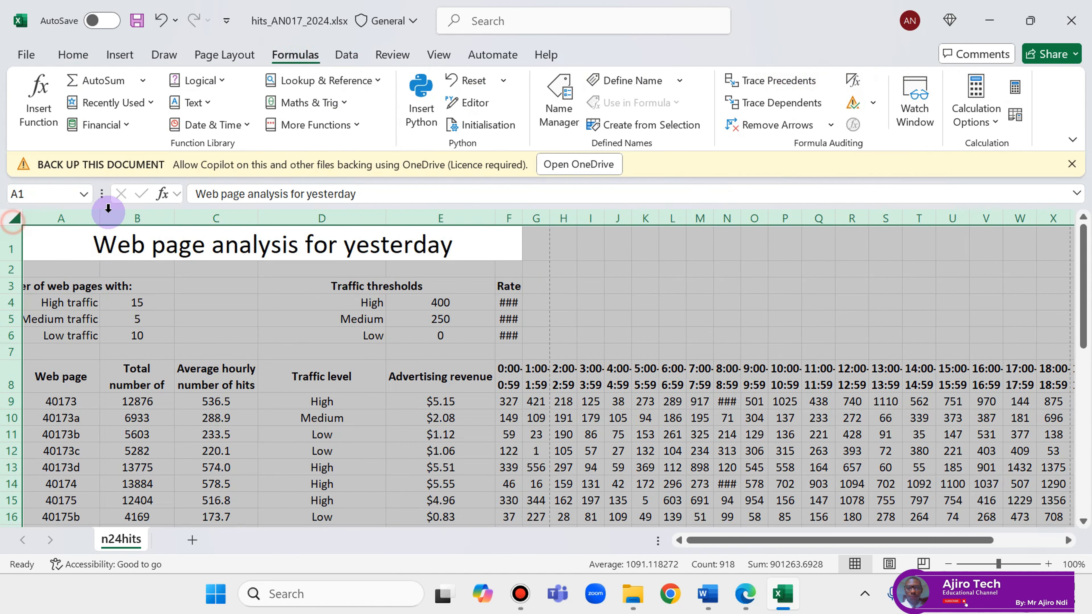
{"action": "double_click", "coordinate": [98, 218]}
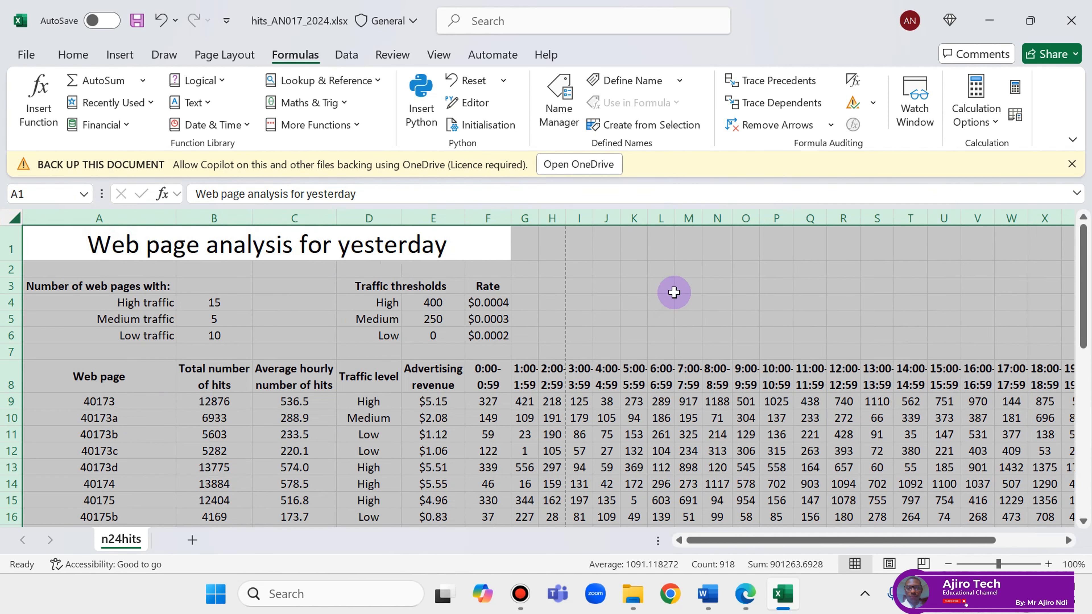
Select the block of columns running from F across to AC
{"action": "left_click", "coordinate": [523, 212]}
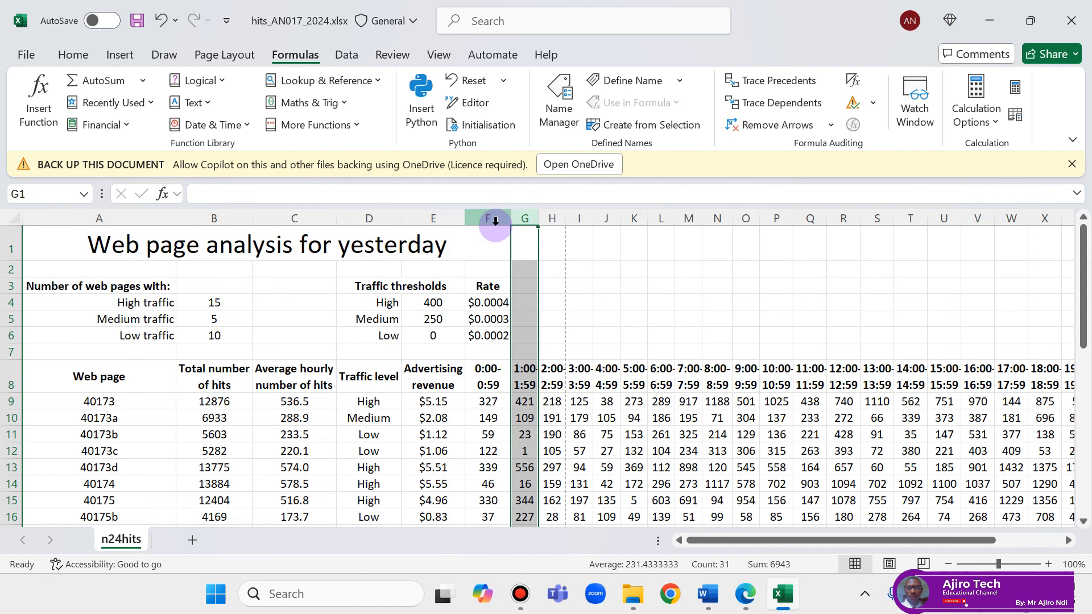
{"action": "left_click", "coordinate": [484, 218]}
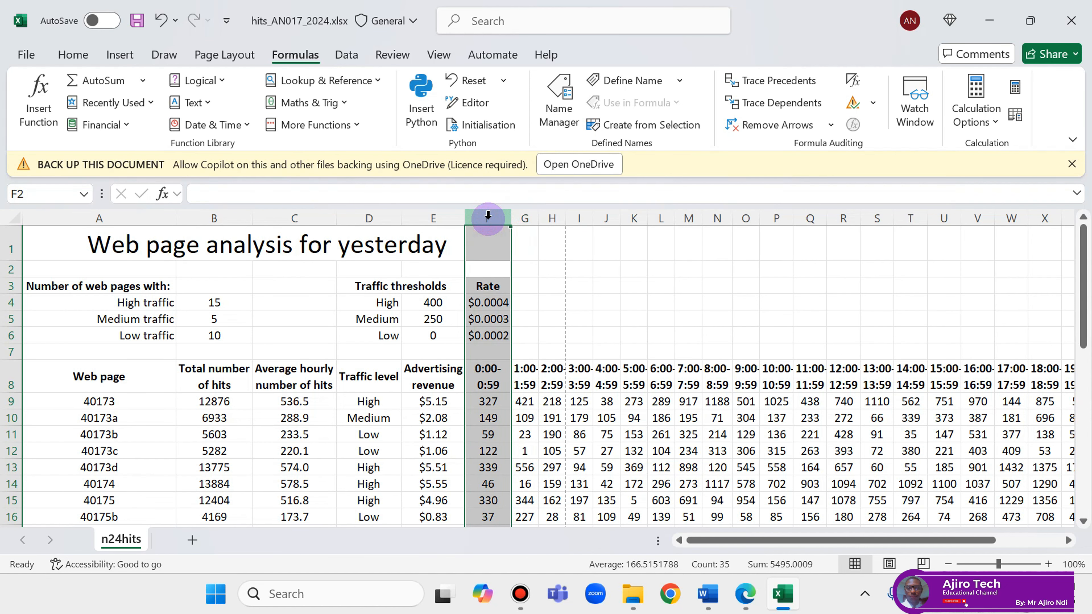
{"action": "key", "text": "ctrl+a"}
{"action": "left_click", "coordinate": [488, 218]}
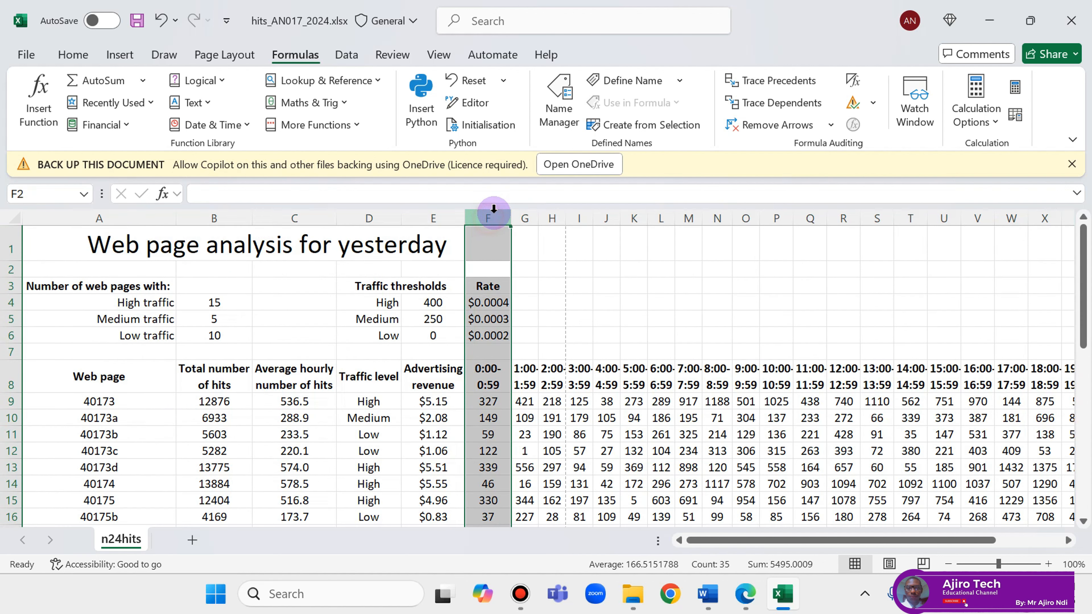
{"action": "key", "text": "shift+Right"}
{"action": "key", "text": "shift+Right"}
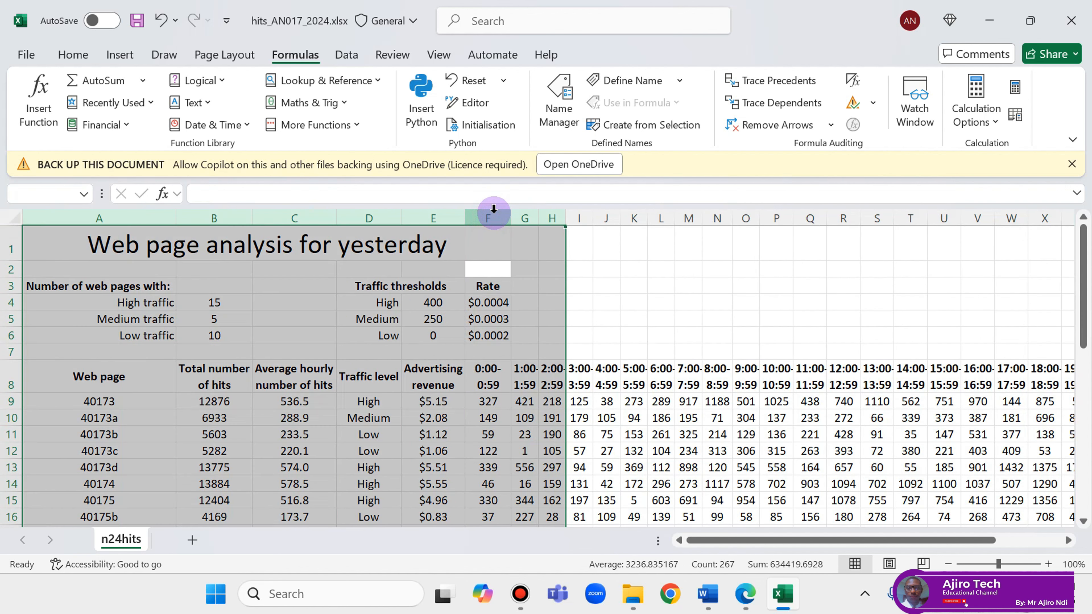
{"action": "left_click", "coordinate": [484, 219]}
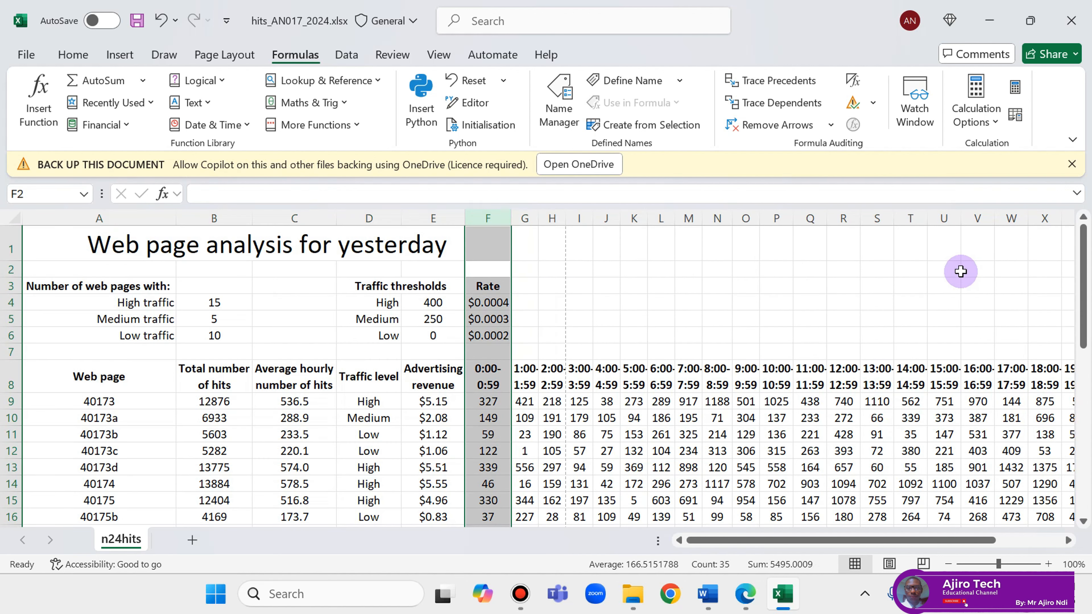
{"action": "scroll", "coordinate": [963, 268], "scroll_direction": "down", "scroll_amount": 1}
{"action": "scroll", "coordinate": [1073, 215], "scroll_direction": "up", "scroll_amount": 1}
{"action": "left_click_drag", "start_coordinate": [871, 541], "coordinate": [897, 540]}
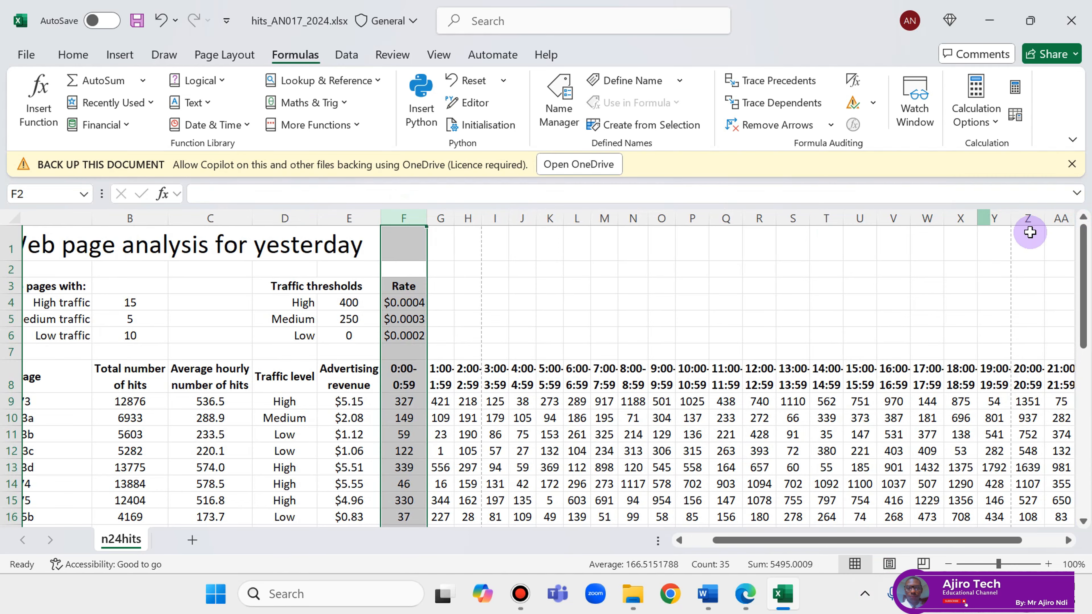
{"action": "left_click_drag", "start_coordinate": [938, 540], "coordinate": [1031, 488]}
{"action": "left_click", "coordinate": [1005, 217], "text": "shift"}
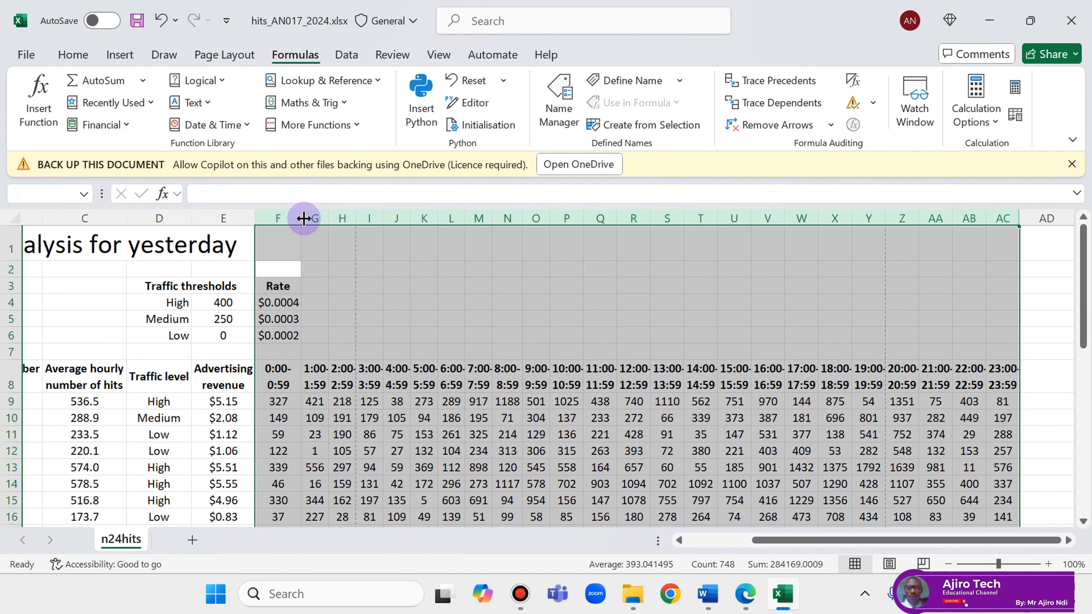
Select hourly columns G through AC and widen them equally to fit their time headings
{"action": "left_click", "coordinate": [317, 218]}
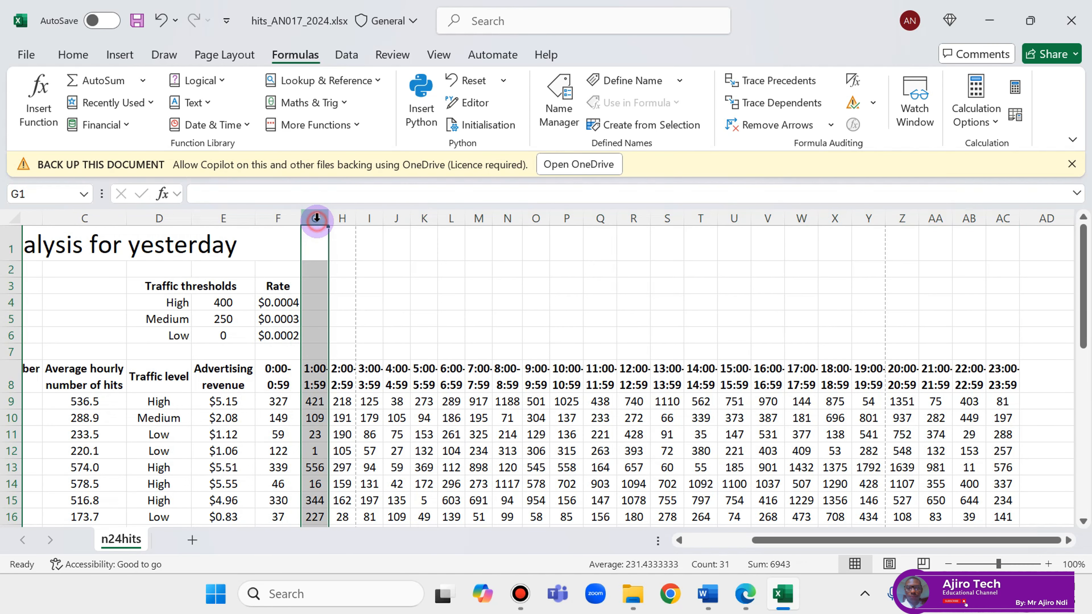
{"action": "left_click", "coordinate": [1005, 217], "text": "shift"}
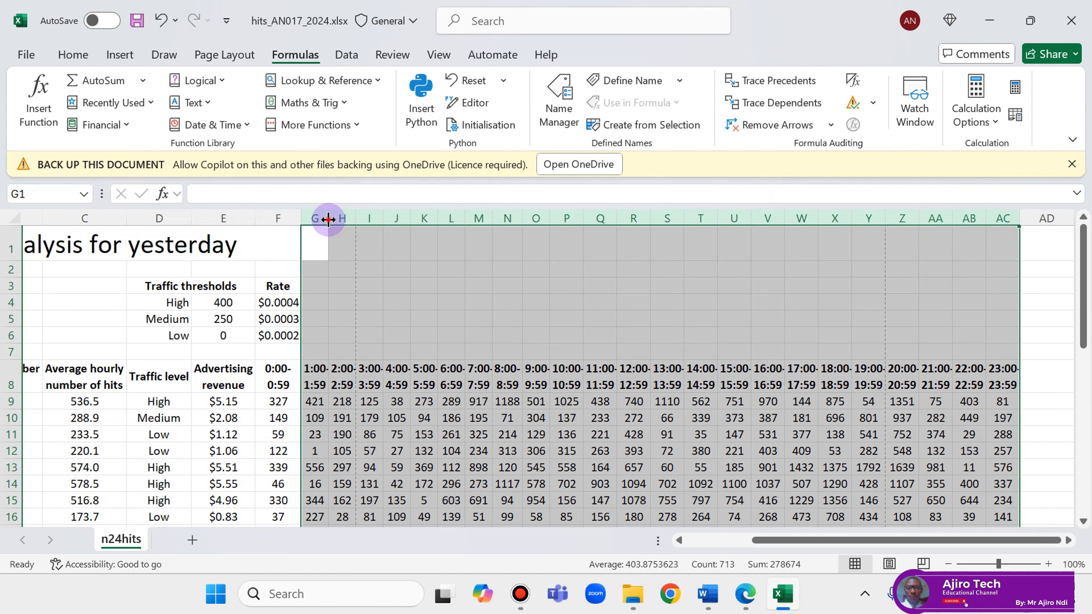
{"action": "left_click_drag", "start_coordinate": [328, 219], "coordinate": [371, 222]}
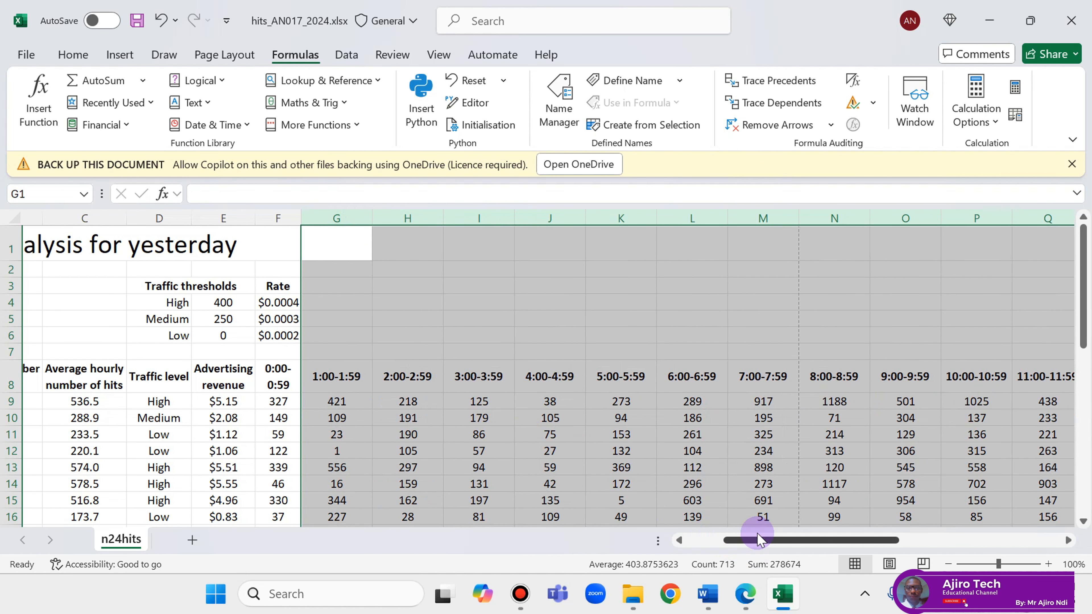
{"action": "left_click_drag", "start_coordinate": [758, 543], "coordinate": [639, 535]}
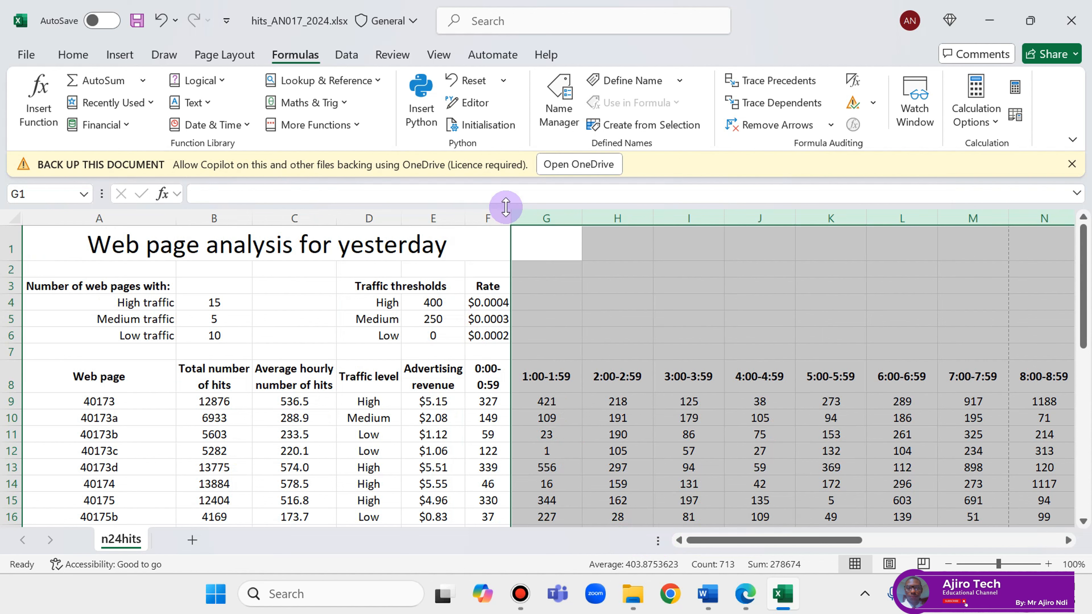
Widen columns E and F, narrow column D so Traffic level wraps, and adjust column B
{"action": "left_click", "coordinate": [499, 215]}
{"action": "left_click_drag", "start_coordinate": [511, 218], "coordinate": [536, 221]}
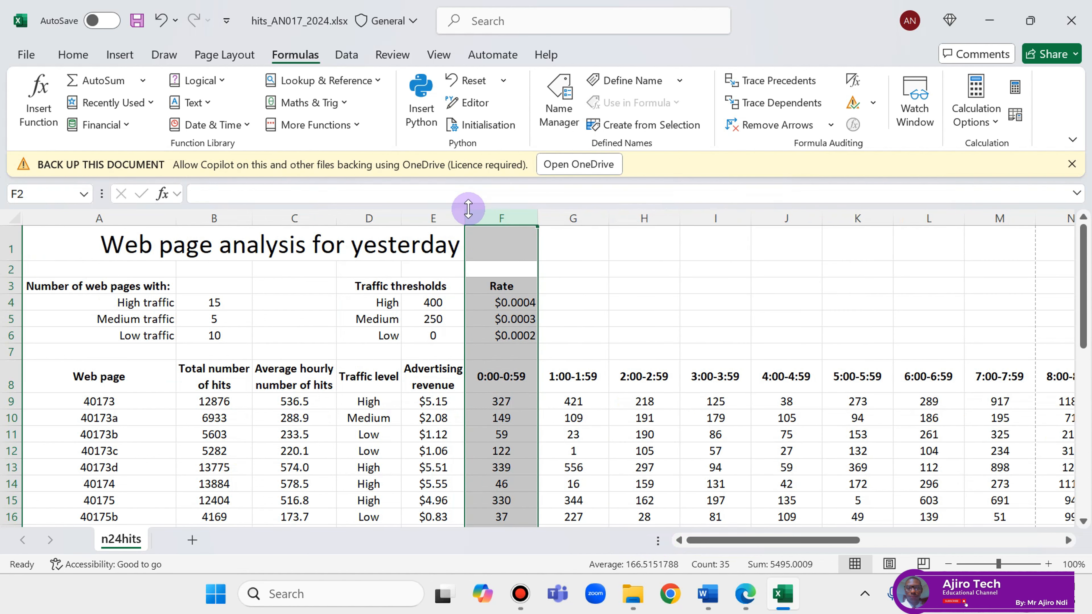
{"action": "left_click_drag", "start_coordinate": [466, 218], "coordinate": [478, 218]}
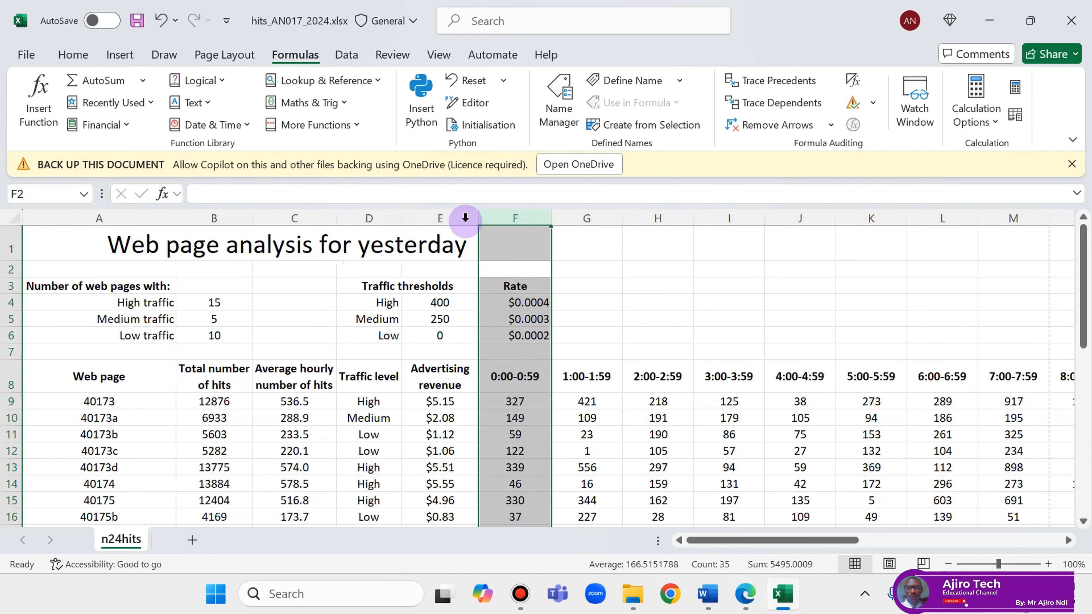
{"action": "left_click_drag", "start_coordinate": [406, 221], "coordinate": [346, 222]}
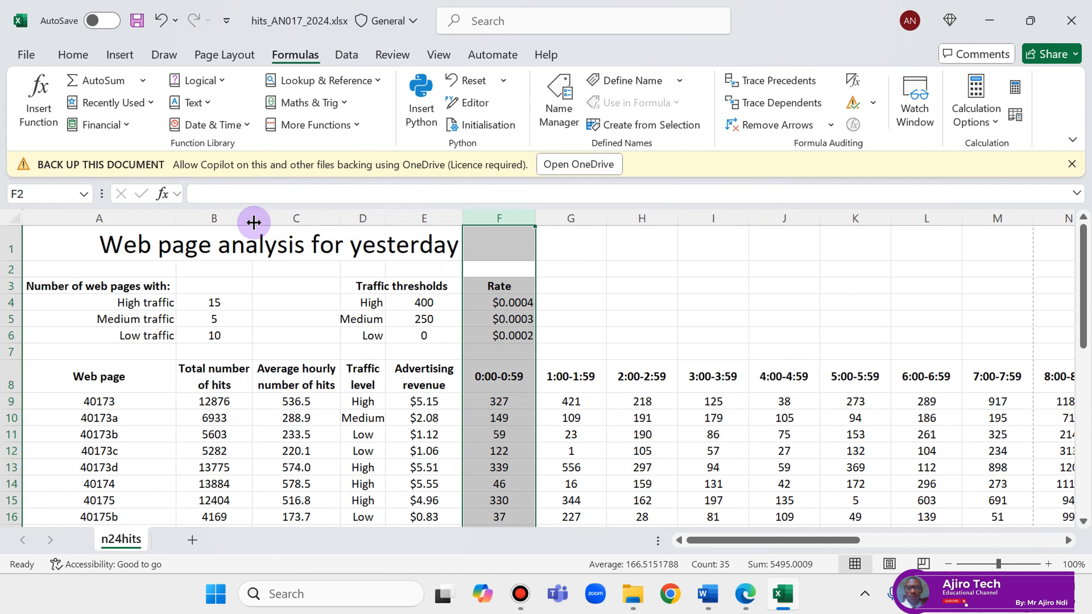
{"action": "mouse_move", "coordinate": [251, 221]}
{"action": "left_mouse_down"}
{"action": "mouse_move", "coordinate": [241, 222]}
{"action": "mouse_move", "coordinate": [262, 221]}
{"action": "left_mouse_up"}
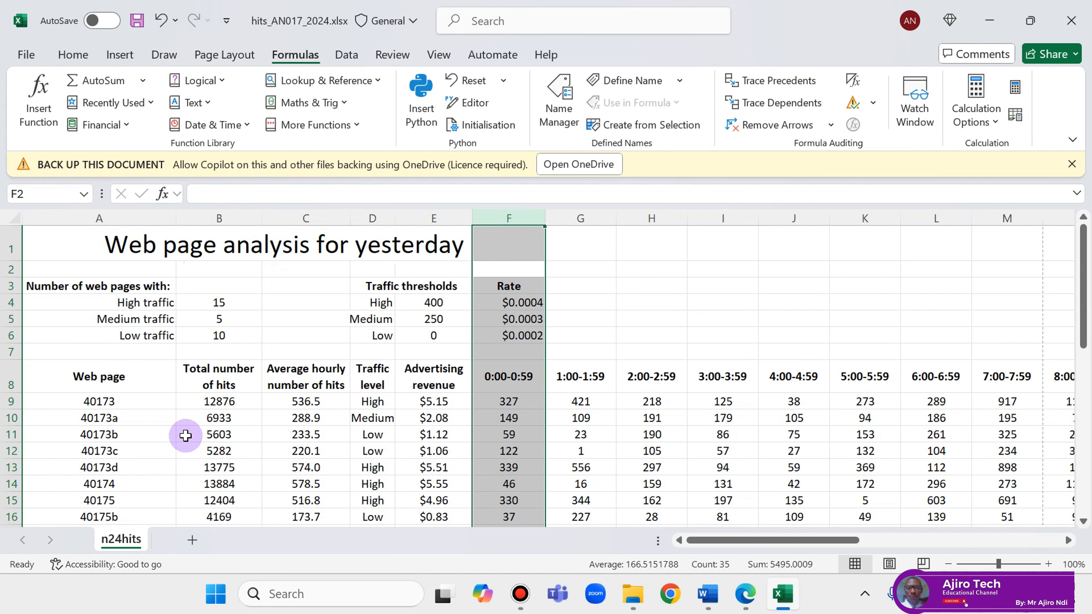
{"action": "left_click", "coordinate": [745, 594]}
Compare the page 3 figure with the sheet's merged Traffic thresholds cells and A1:F1 title
{"action": "scroll", "coordinate": [509, 313], "scroll_direction": "up", "scroll_amount": 15}
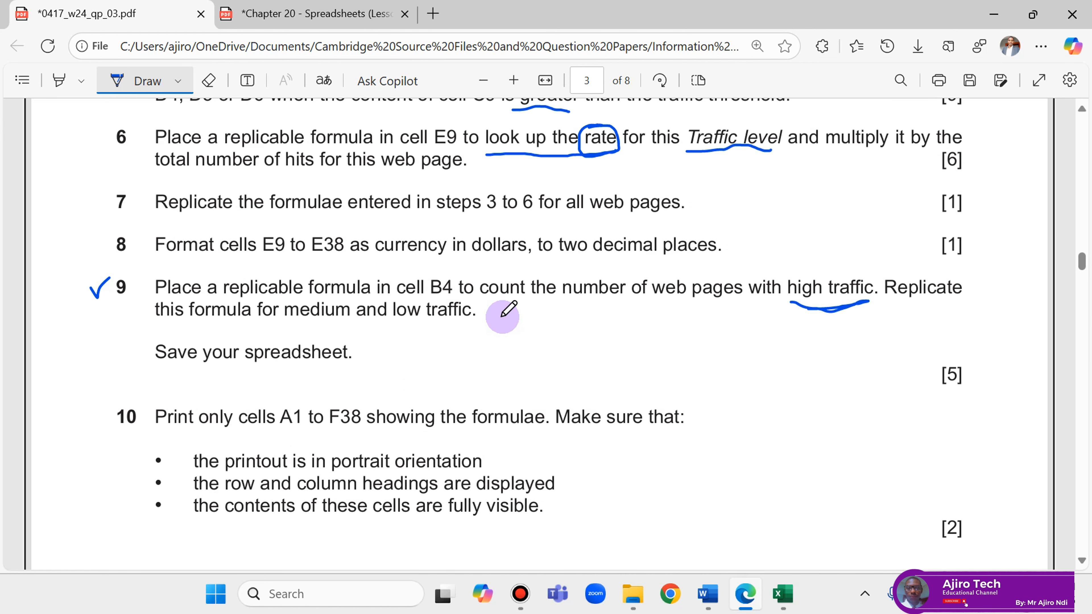
{"action": "scroll", "coordinate": [508, 308], "scroll_direction": "up", "scroll_amount": 3}
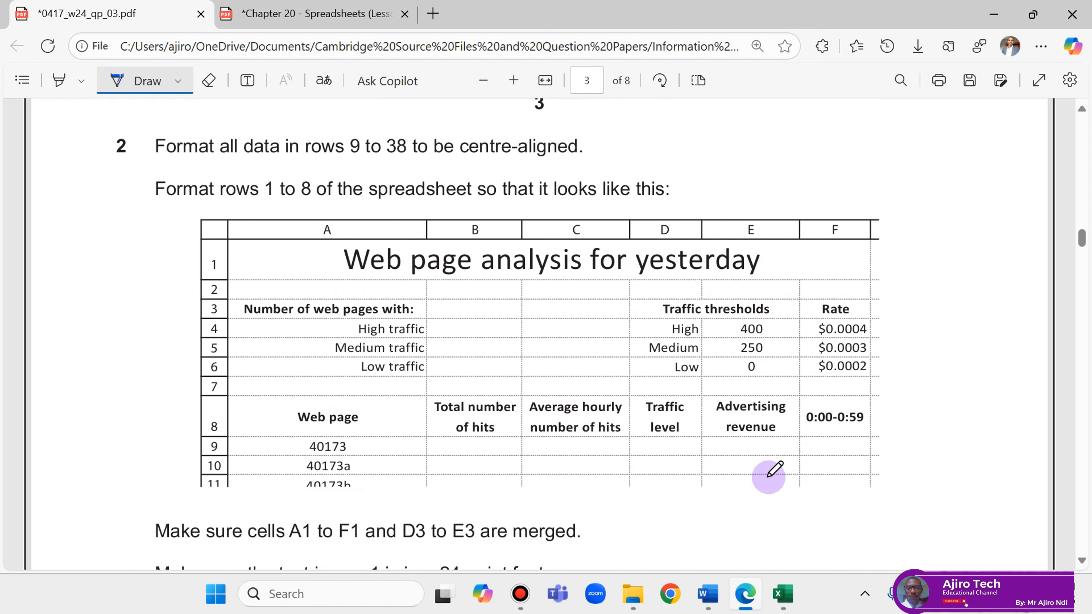
{"action": "left_click", "coordinate": [783, 593]}
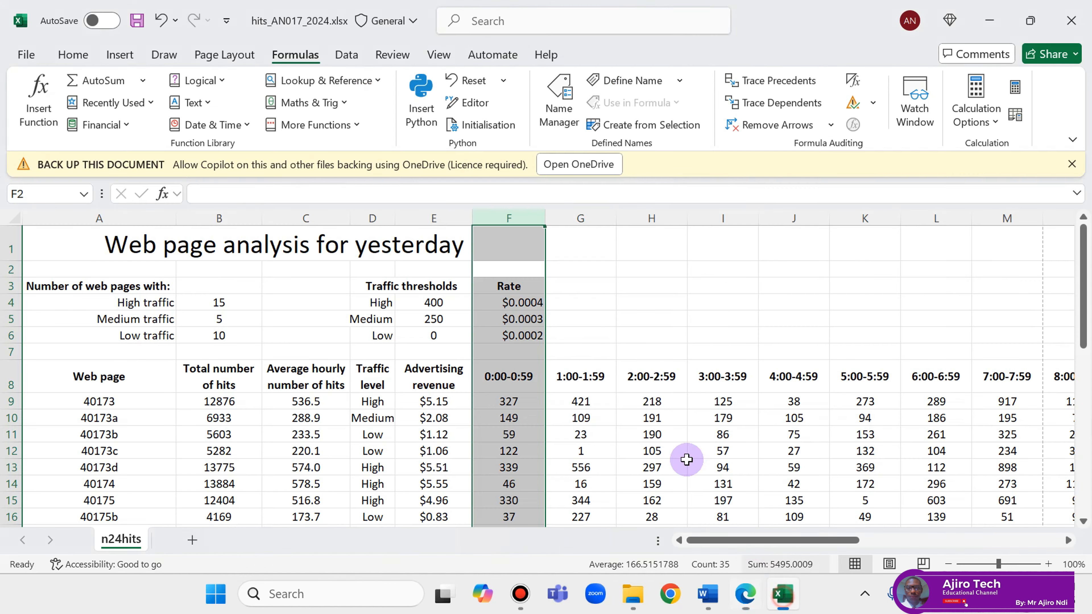
{"action": "left_click", "coordinate": [374, 290]}
{"action": "left_click", "coordinate": [417, 246]}
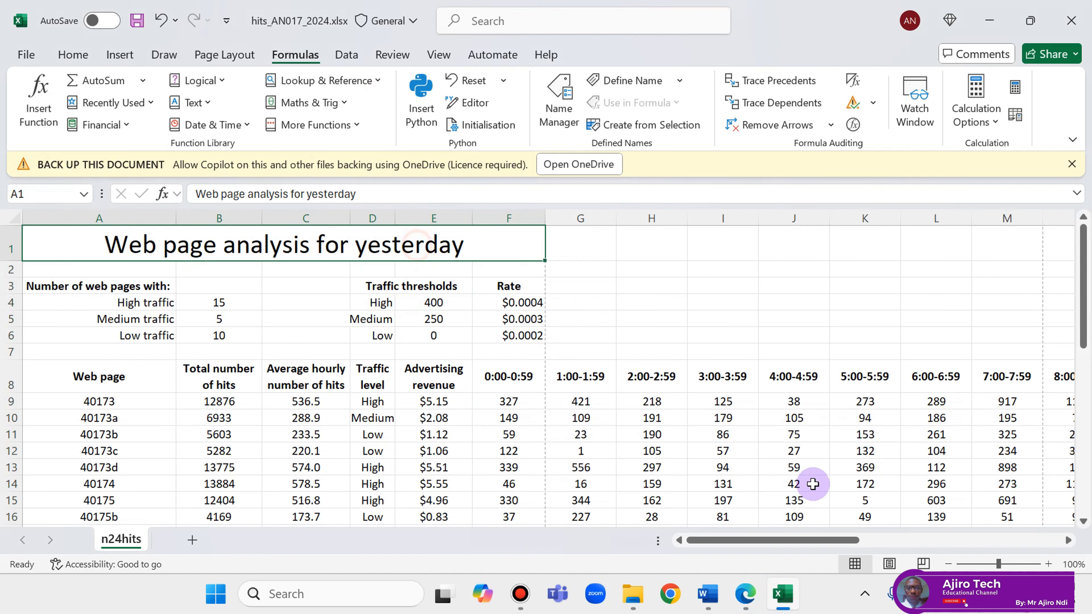
Flip between the question paper and the sheet to compare layouts, then scroll to question 11
{"action": "left_click", "coordinate": [744, 495]}
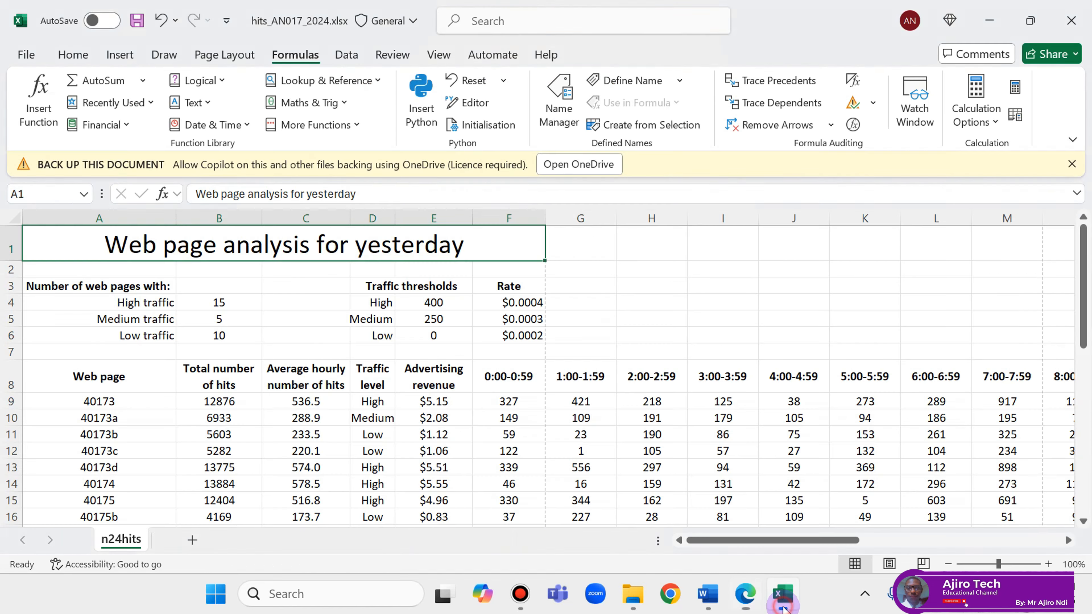
{"action": "left_click", "coordinate": [783, 596]}
{"action": "left_click", "coordinate": [752, 606]}
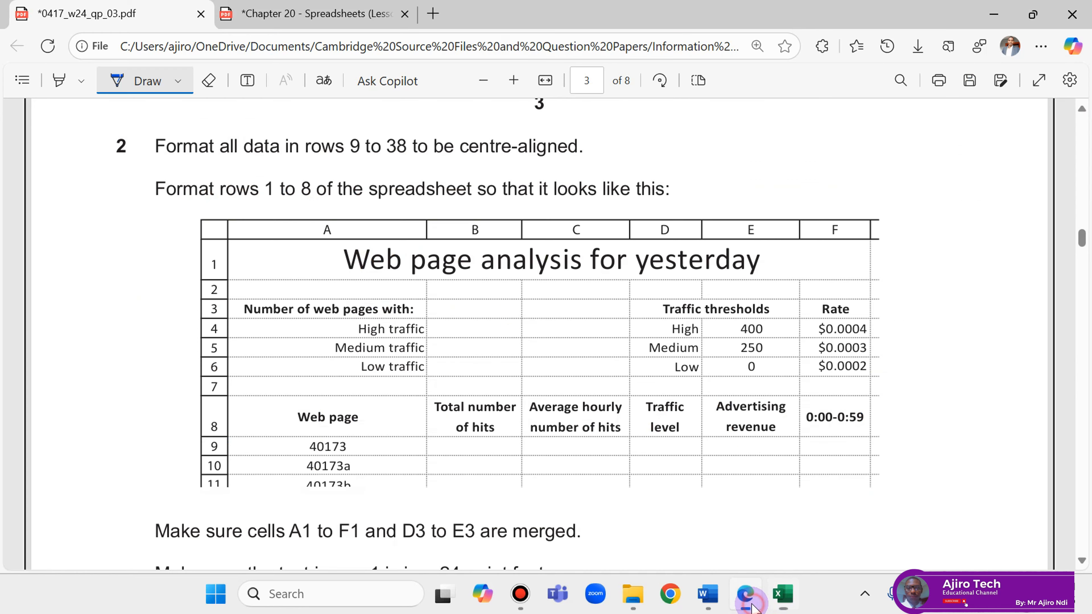
{"action": "left_click", "coordinate": [752, 606]}
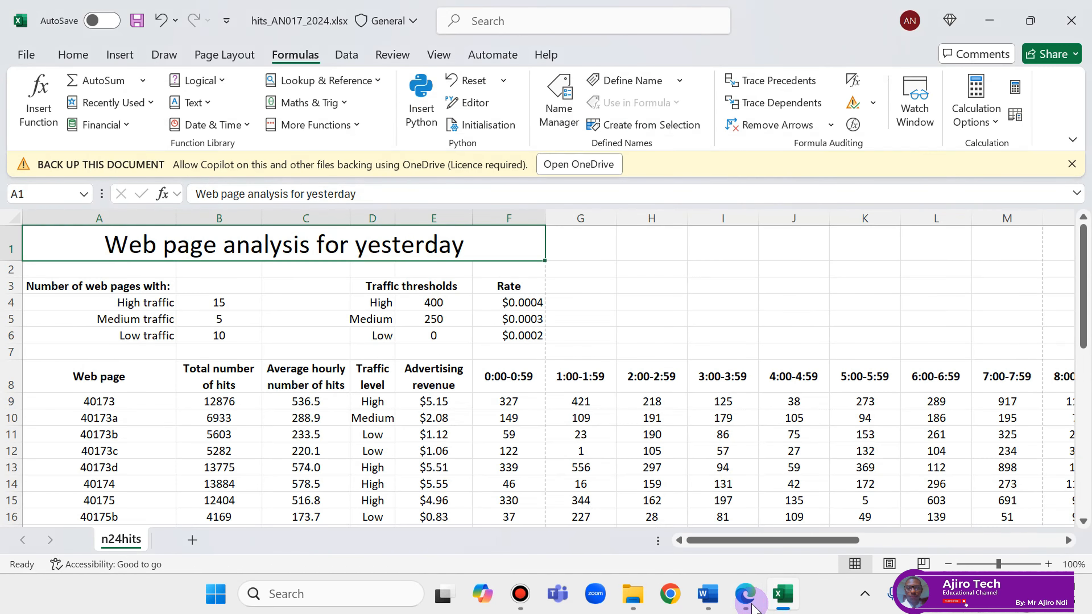
{"action": "left_click", "coordinate": [751, 606]}
{"action": "left_click", "coordinate": [752, 606]}
{"action": "left_click", "coordinate": [752, 606]}
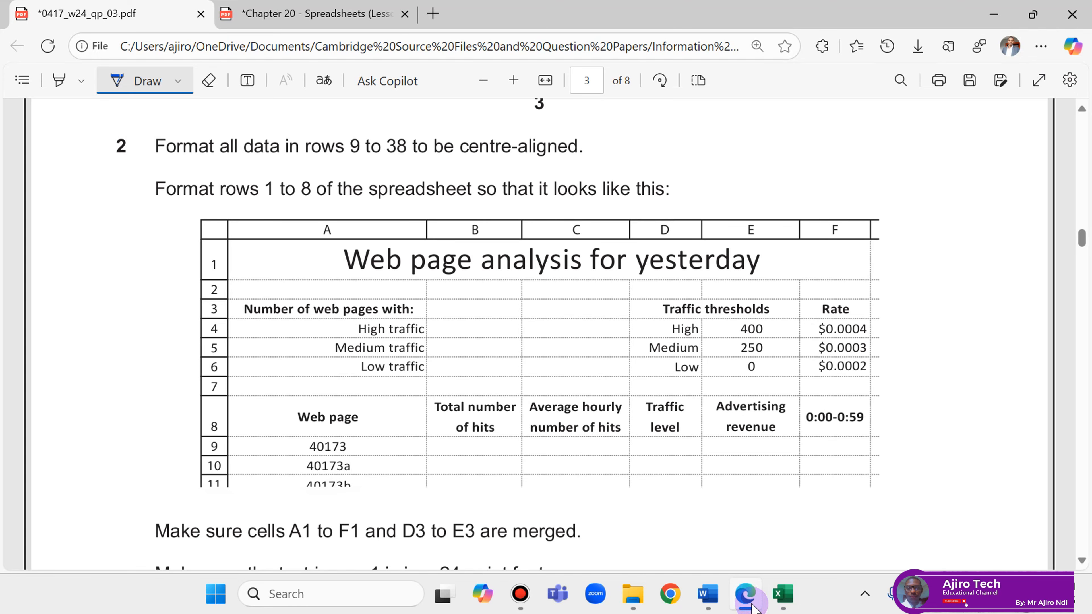
{"action": "left_click", "coordinate": [751, 606]}
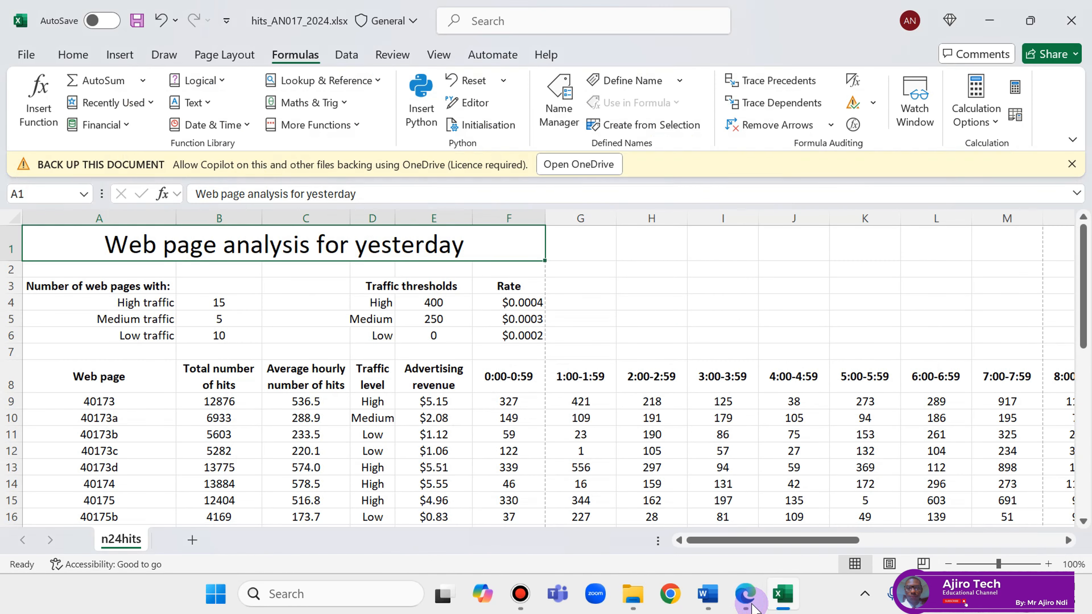
{"action": "left_click", "coordinate": [752, 606]}
{"action": "left_click", "coordinate": [752, 606]}
{"action": "left_click", "coordinate": [752, 606]}
{"action": "left_click", "coordinate": [752, 606]}
{"action": "left_click", "coordinate": [752, 606]}
{"action": "left_click", "coordinate": [752, 605]}
{"action": "left_click", "coordinate": [752, 606]}
{"action": "left_click", "coordinate": [752, 606]}
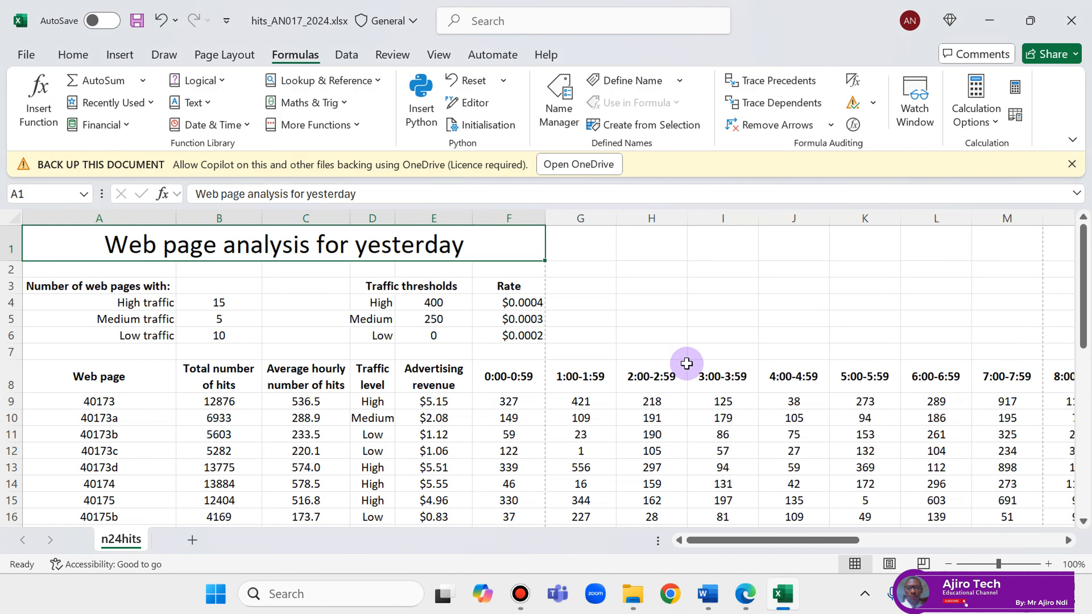
{"action": "left_click", "coordinate": [738, 586]}
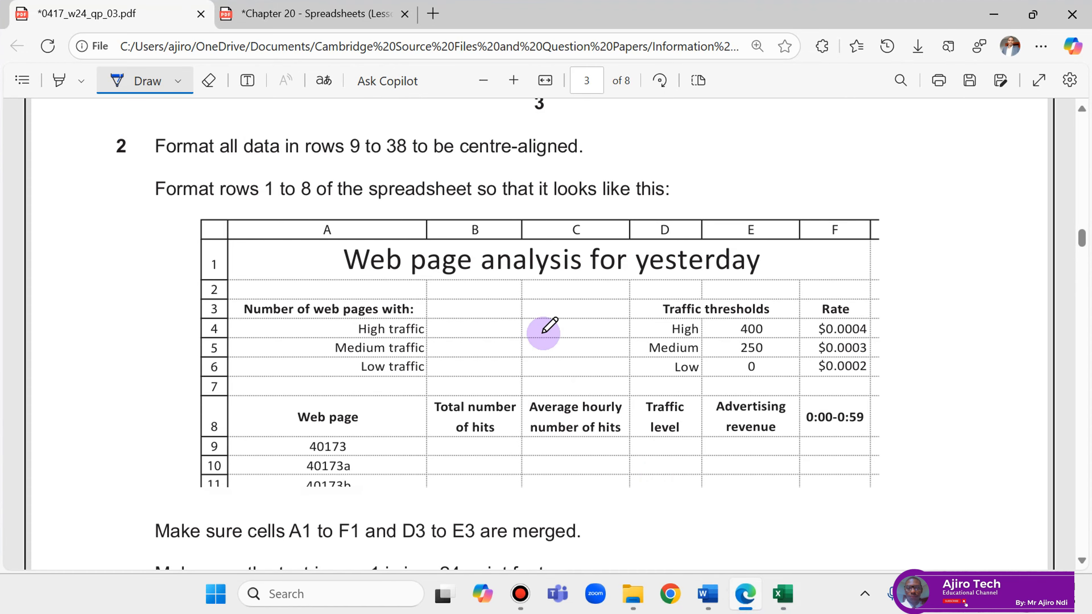
{"action": "scroll", "coordinate": [546, 327], "scroll_direction": "down", "scroll_amount": 15}
Select Traffic level cells D9:D38 and begin a new conditional formatting rule
{"action": "scroll", "coordinate": [544, 336], "scroll_direction": "up", "scroll_amount": 2}
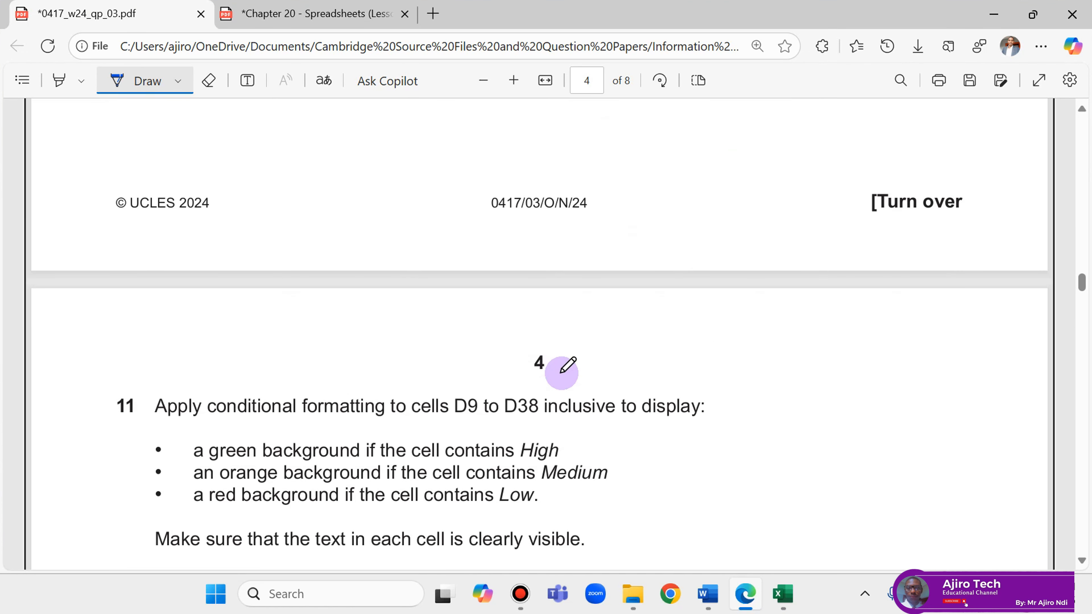
{"action": "left_click", "coordinate": [779, 592]}
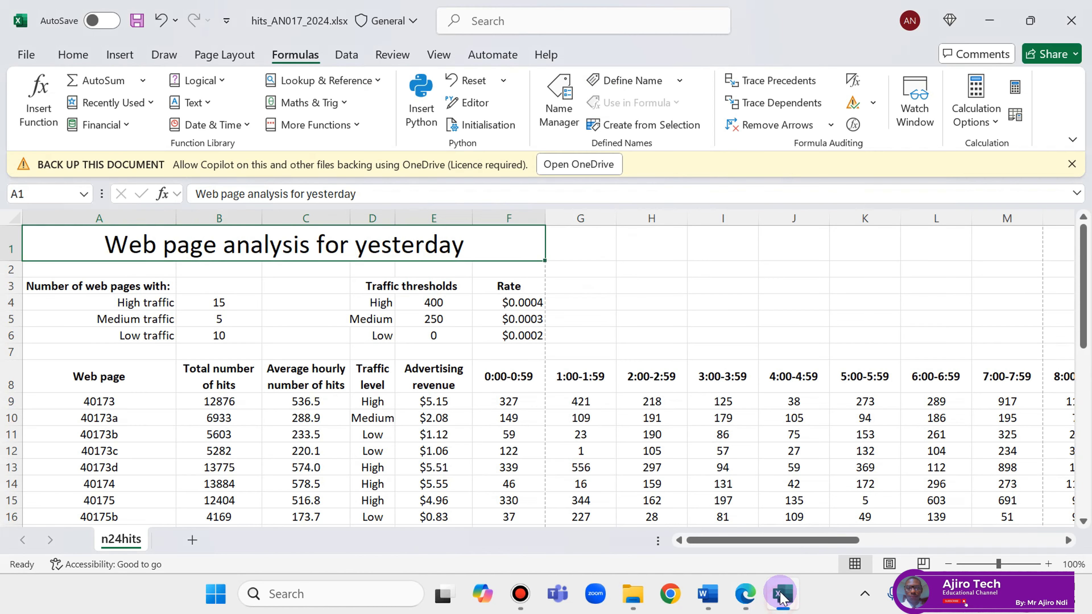
{"action": "left_click", "coordinate": [378, 405]}
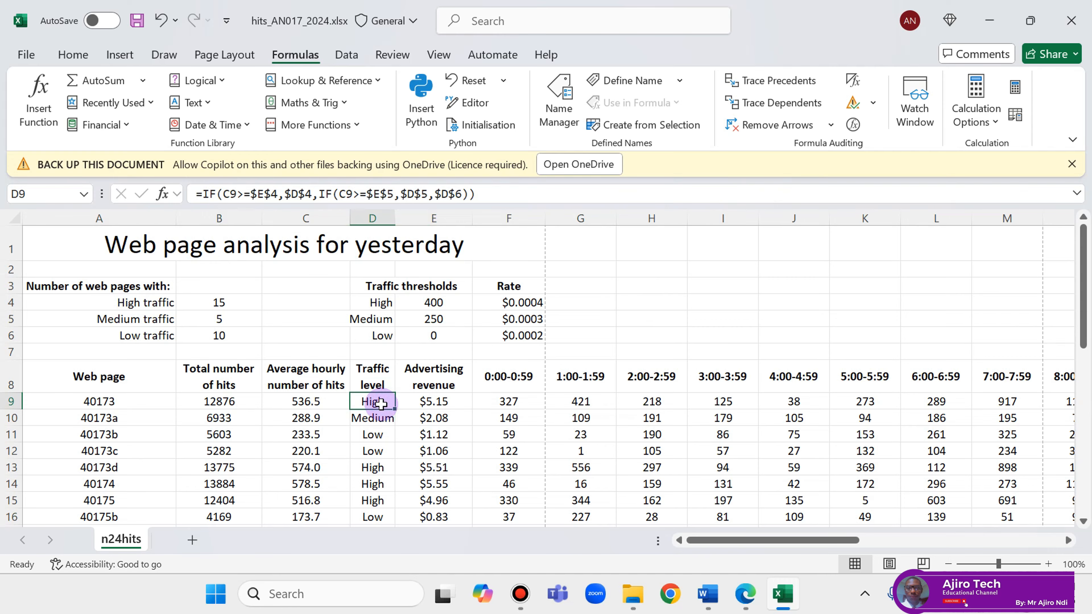
{"action": "key", "text": "ctrl+shift+Down"}
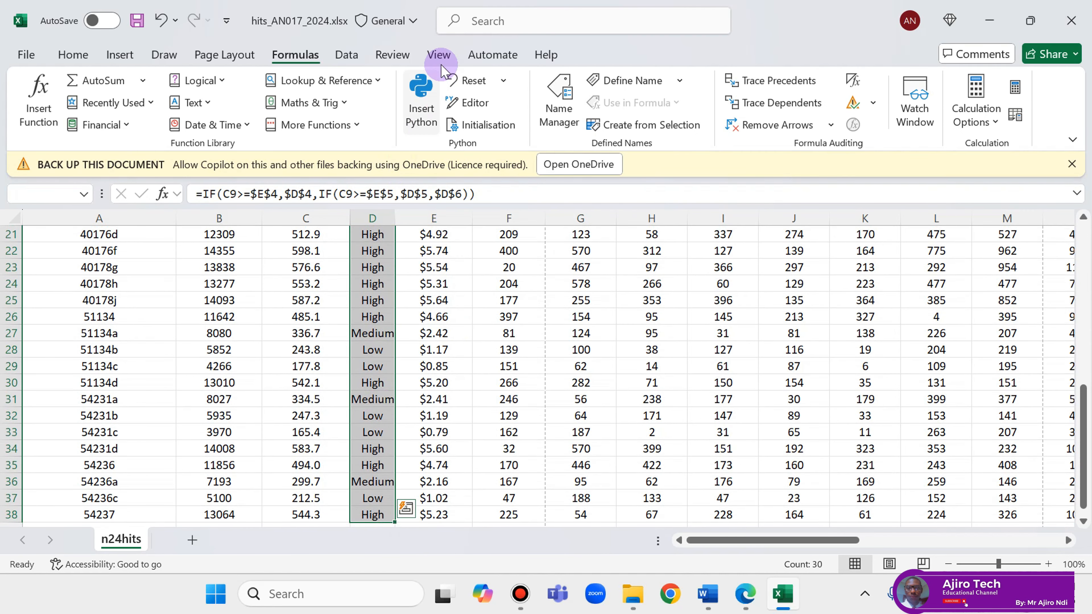
{"action": "left_click", "coordinate": [73, 56]}
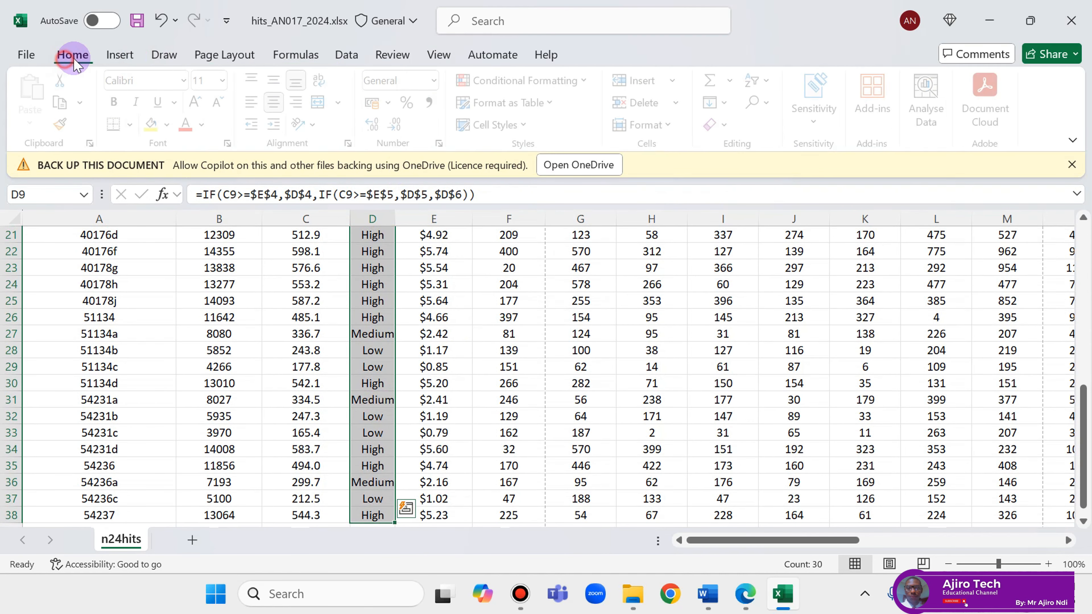
{"action": "left_click", "coordinate": [585, 84]}
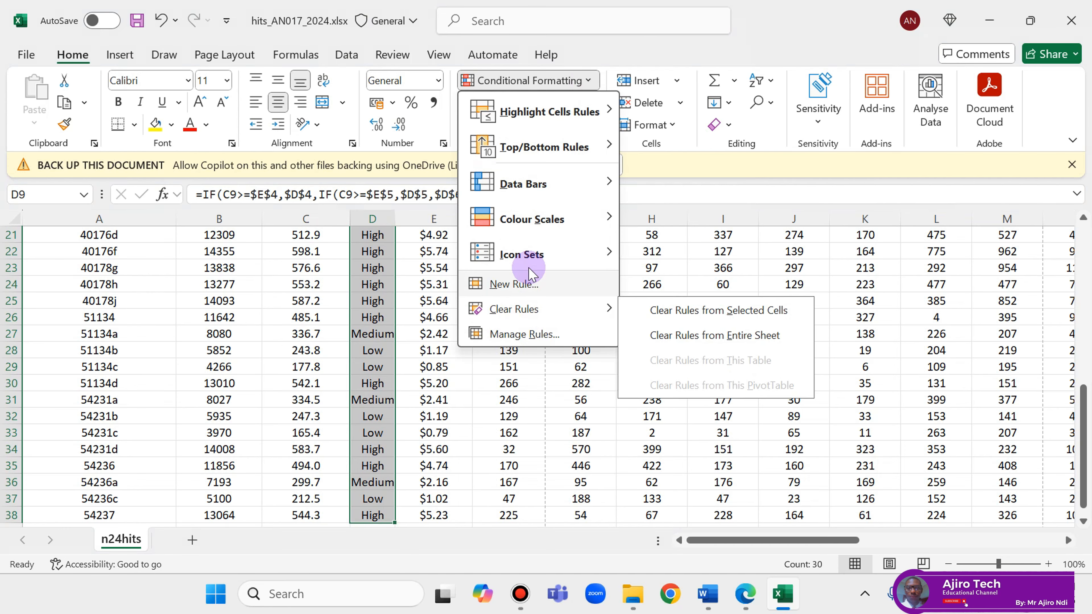
{"action": "left_click", "coordinate": [516, 284]}
{"action": "left_click", "coordinate": [750, 593]}
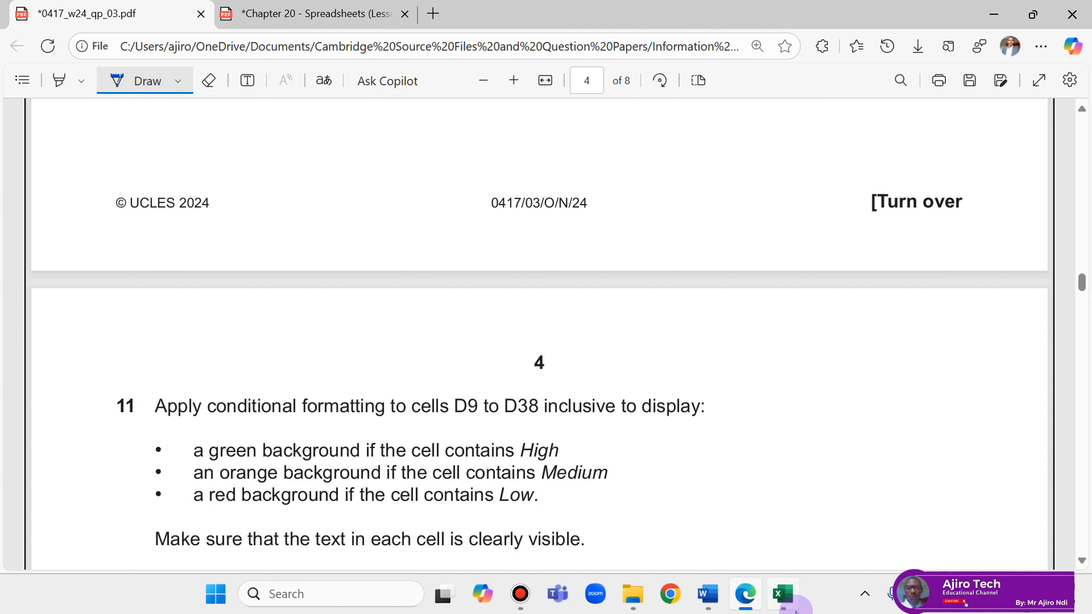
Set the new rule to format only cells containing the specific text High
{"action": "left_click", "coordinate": [785, 607]}
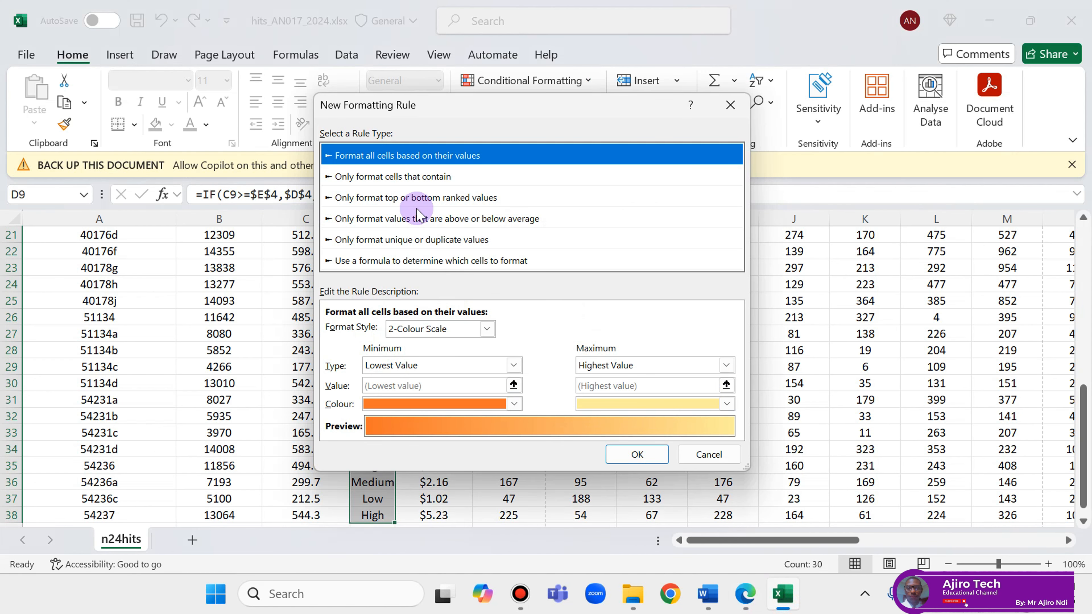
{"action": "left_click", "coordinate": [399, 187]}
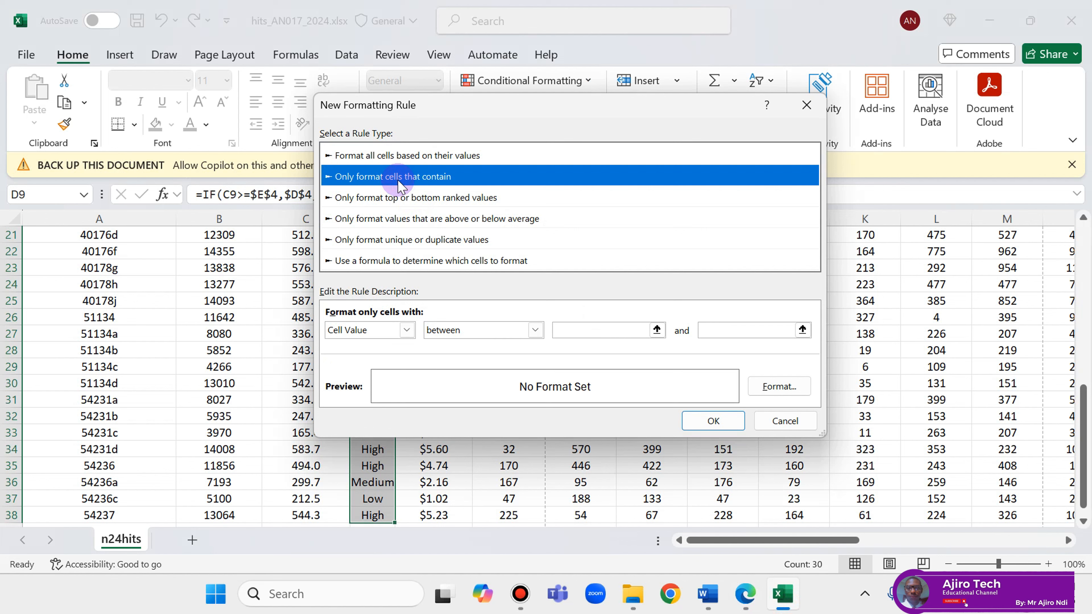
{"action": "left_click", "coordinate": [407, 330]}
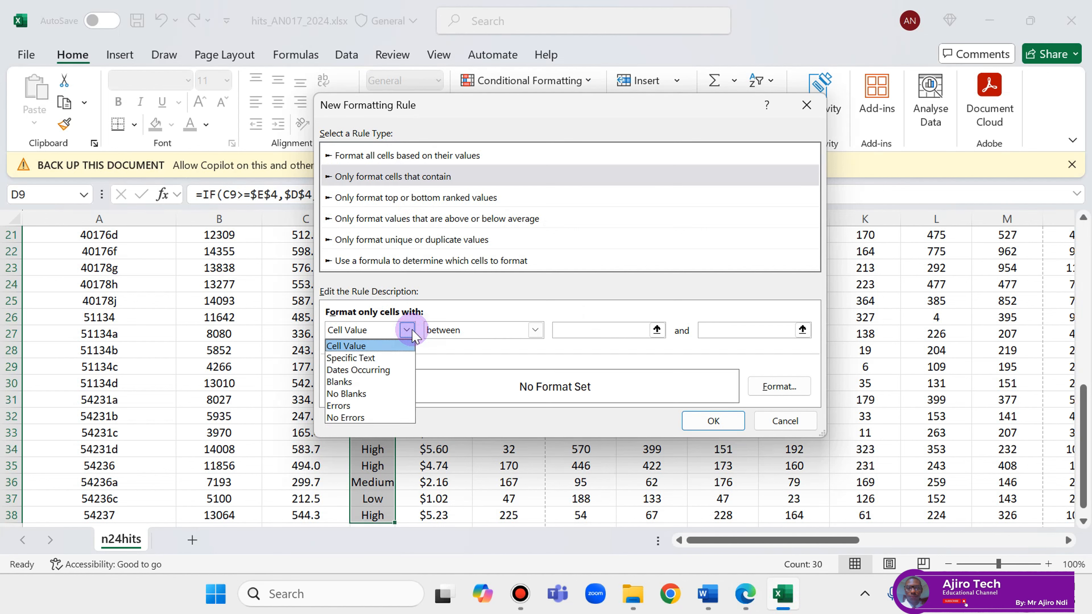
{"action": "left_click", "coordinate": [377, 358]}
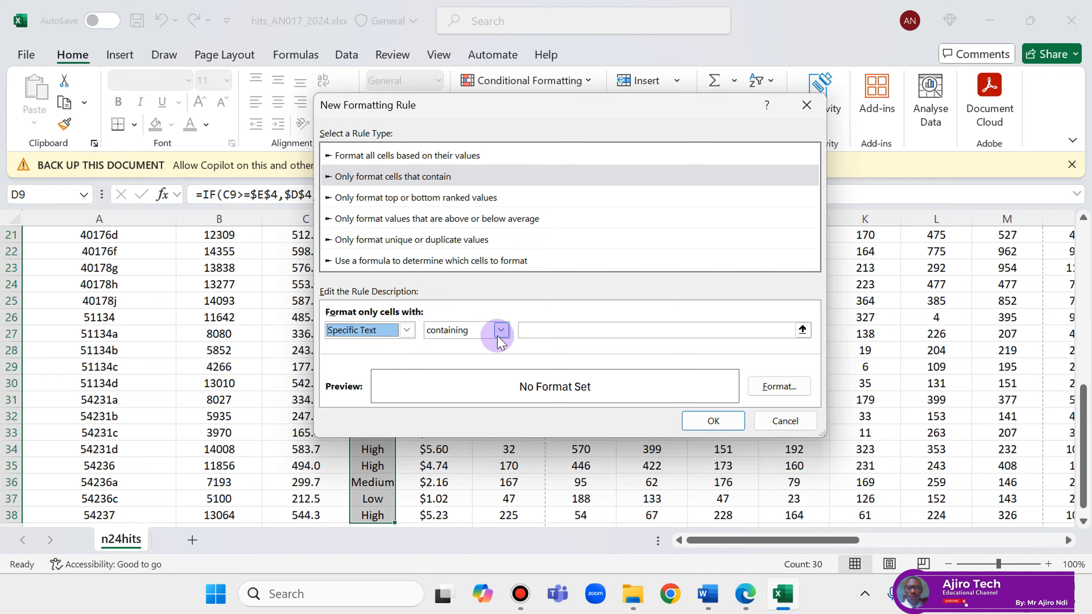
{"action": "left_click", "coordinate": [527, 329]}
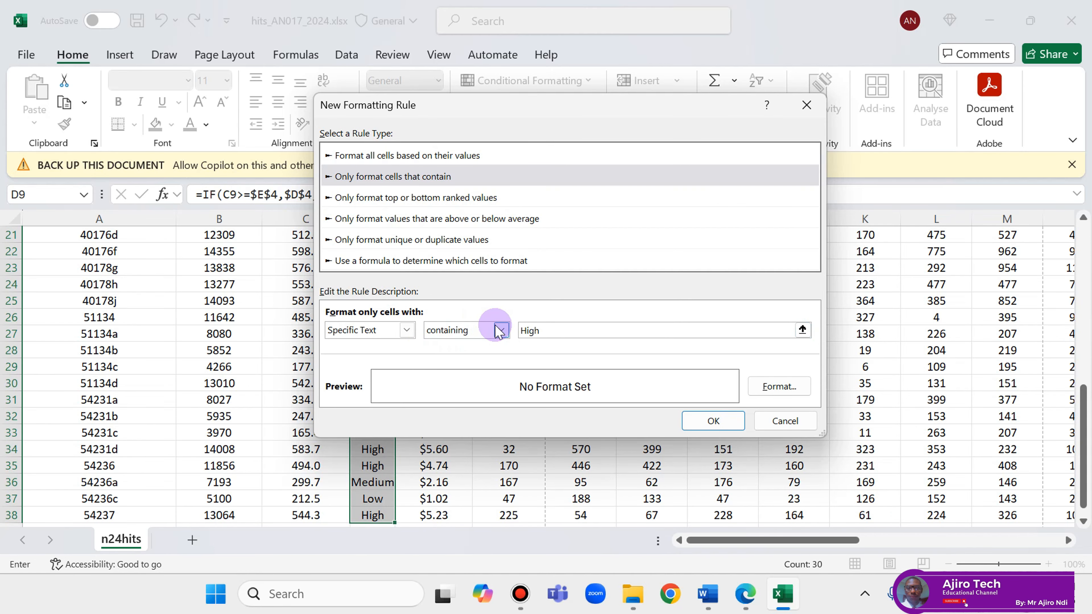
{"action": "left_click", "coordinate": [745, 597]}
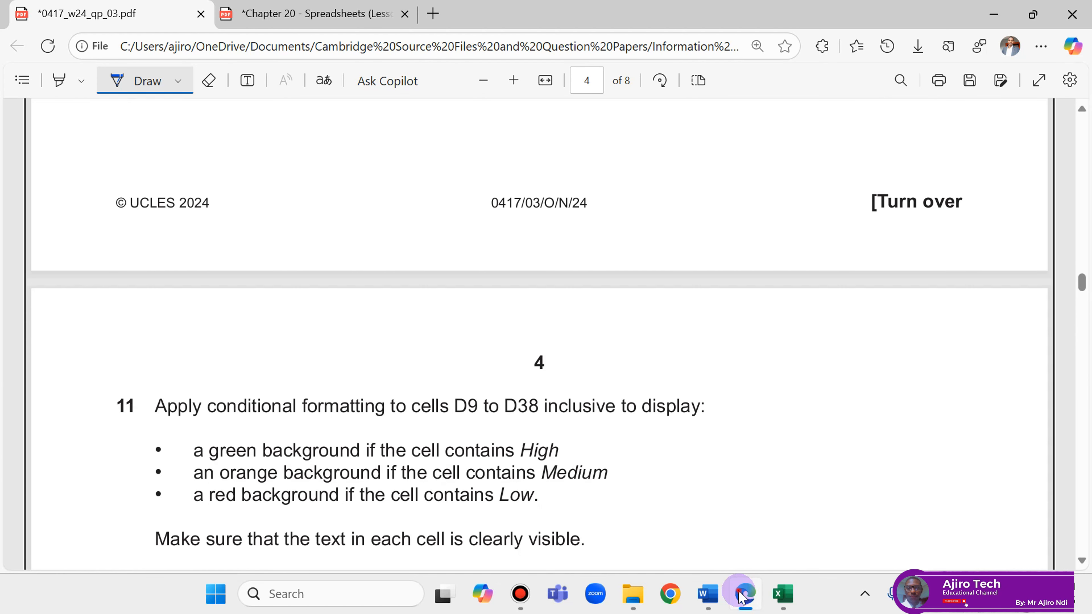
{"action": "left_click", "coordinate": [743, 597]}
Give the High rule a green background fill and apply it
{"action": "left_click", "coordinate": [779, 386]}
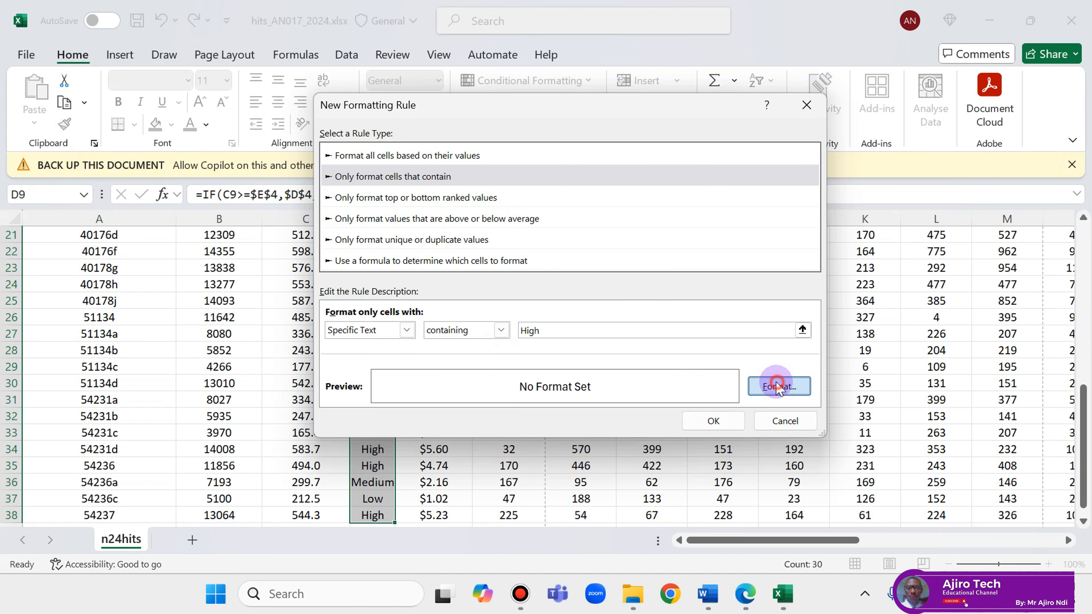
{"action": "left_click", "coordinate": [496, 61]}
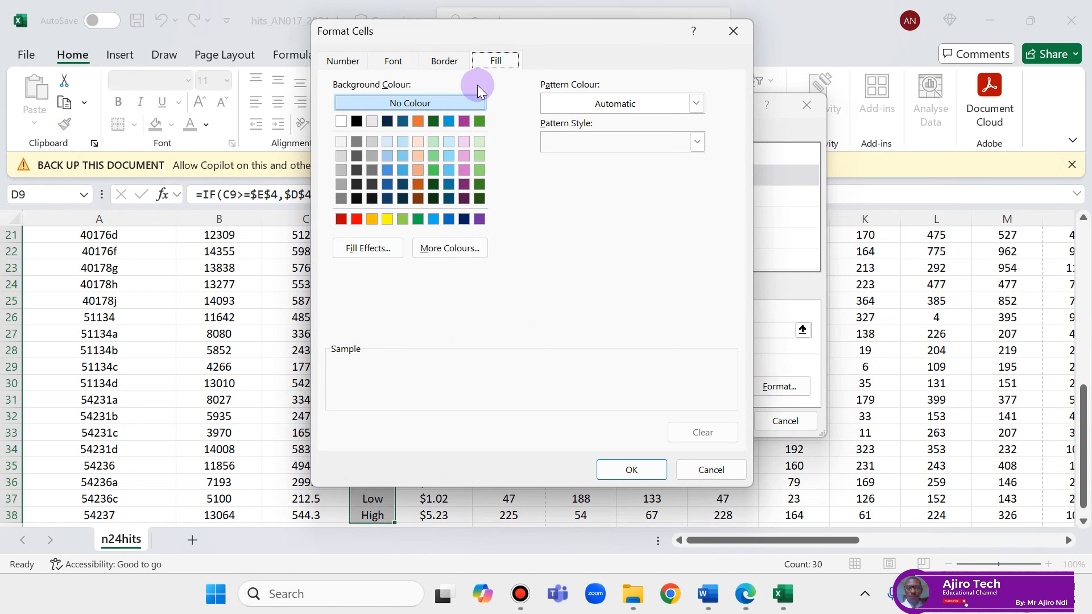
{"action": "left_click", "coordinate": [480, 122]}
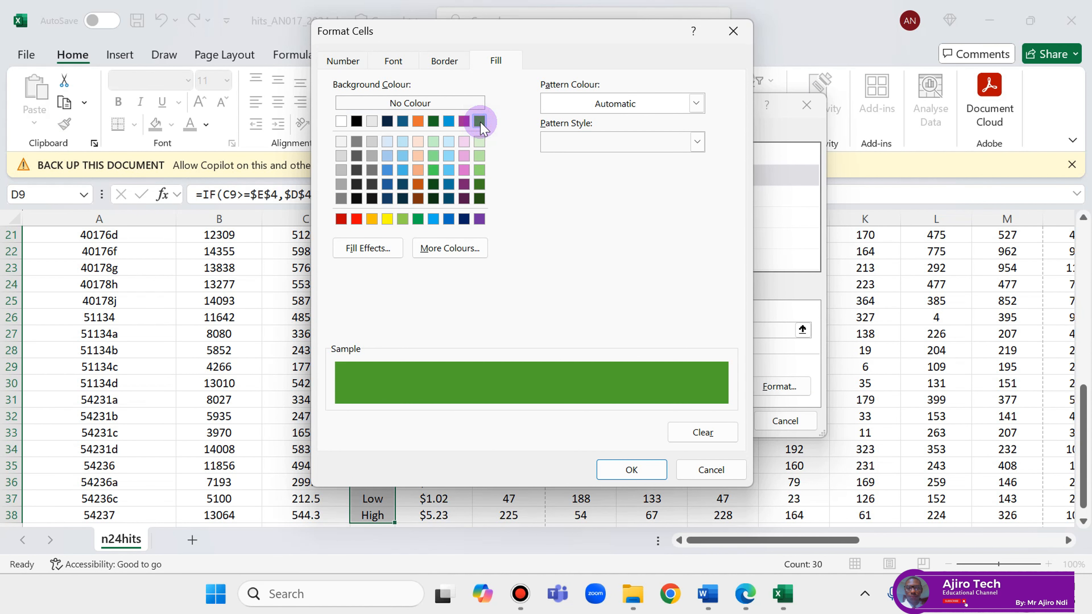
{"action": "left_click", "coordinate": [750, 604]}
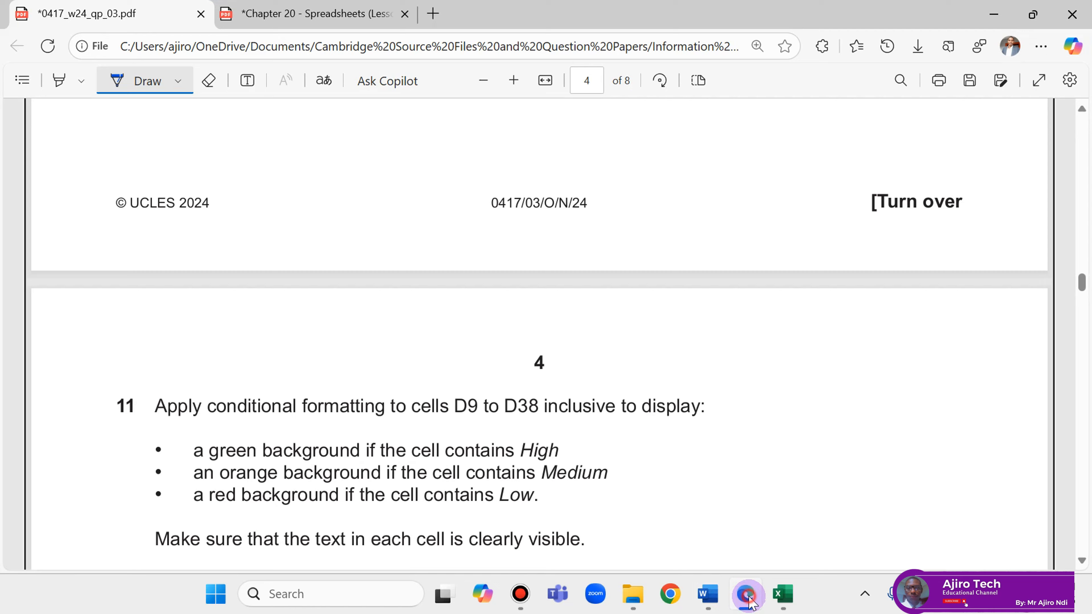
{"action": "left_click", "coordinate": [750, 604]}
{"action": "left_click", "coordinate": [657, 481]}
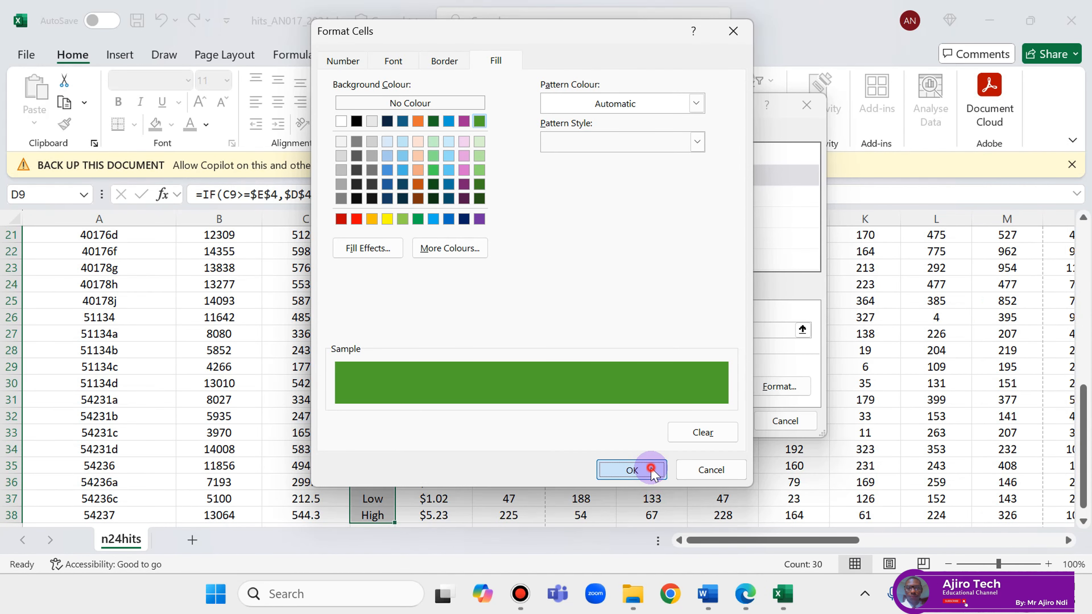
{"action": "left_click", "coordinate": [717, 420]}
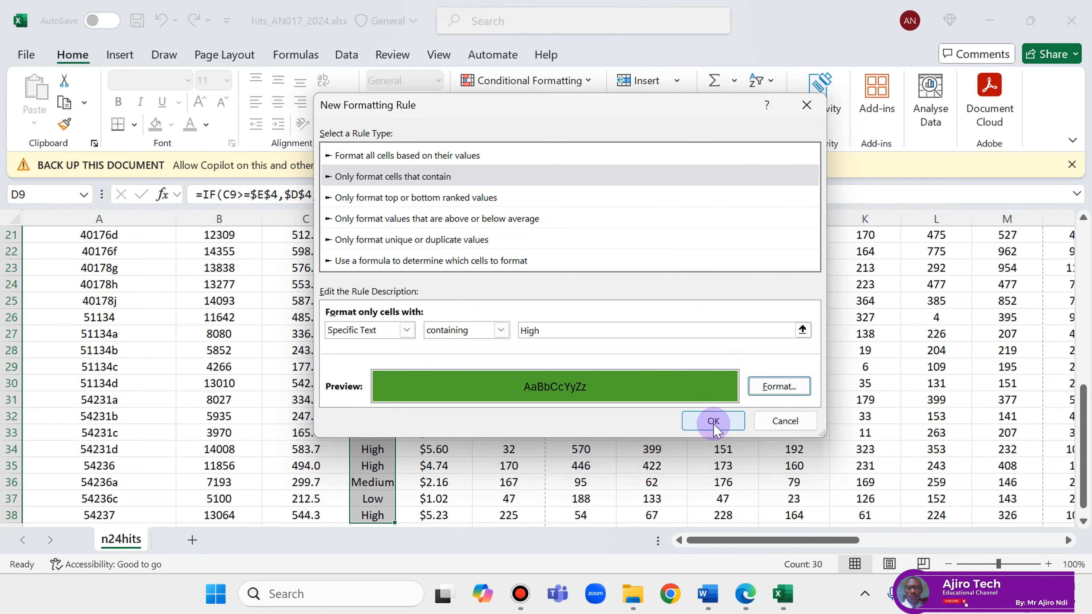
{"action": "left_click", "coordinate": [713, 422]}
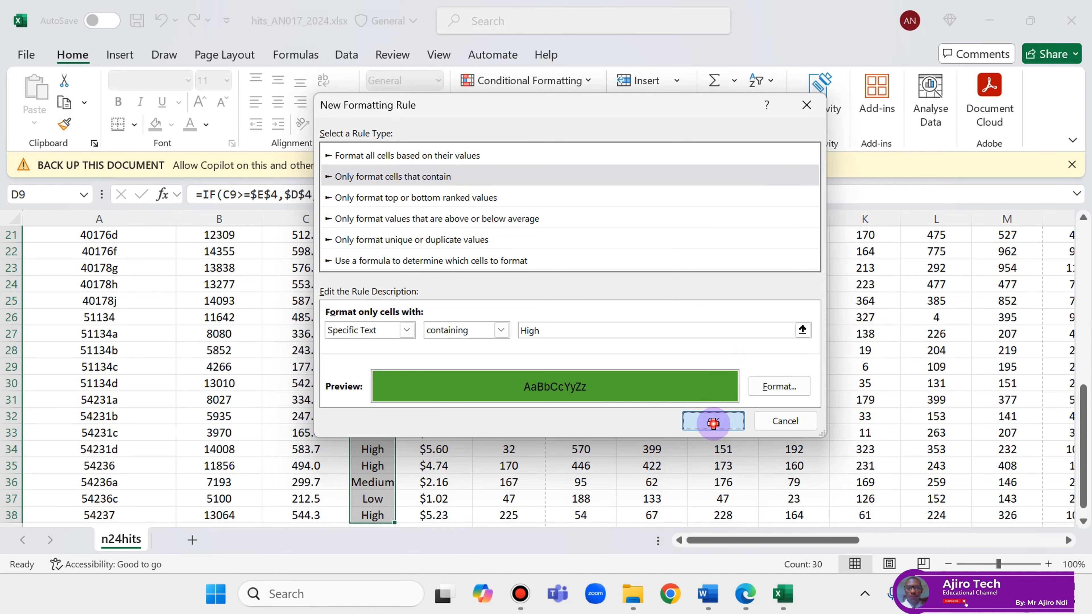
Start a second rule formatting cells that contain the specific text Medium
{"action": "left_click", "coordinate": [583, 82]}
{"action": "left_click", "coordinate": [545, 292]}
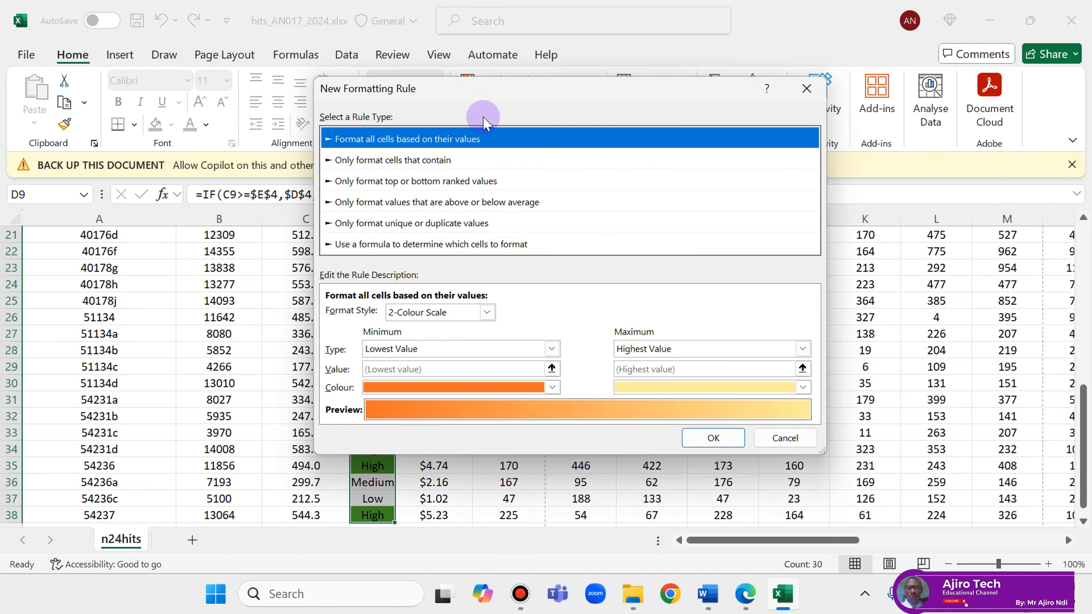
{"action": "left_click", "coordinate": [476, 159]}
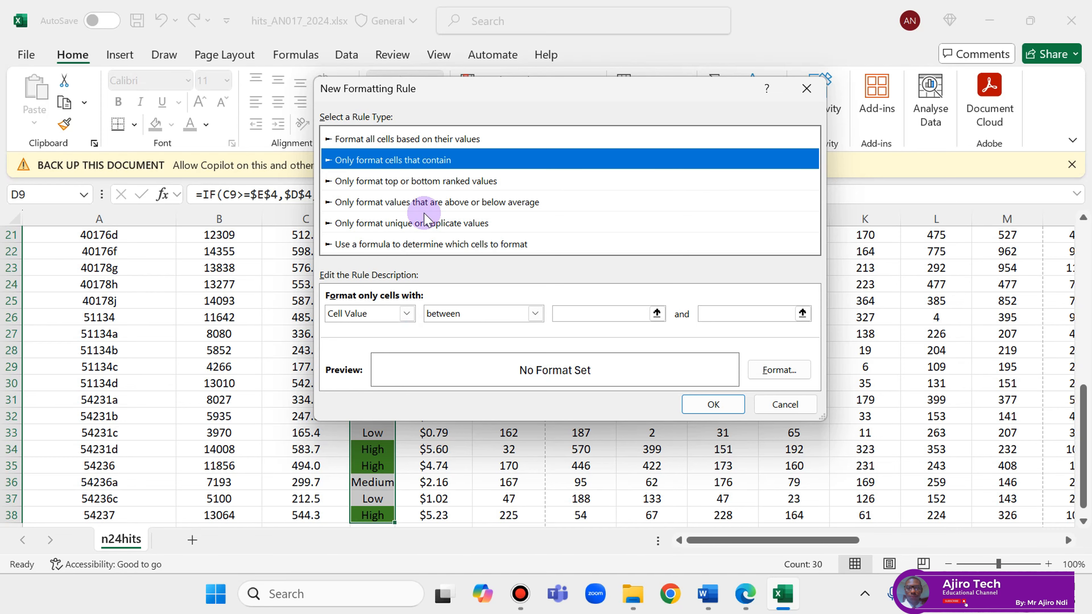
{"action": "left_click", "coordinate": [408, 313]}
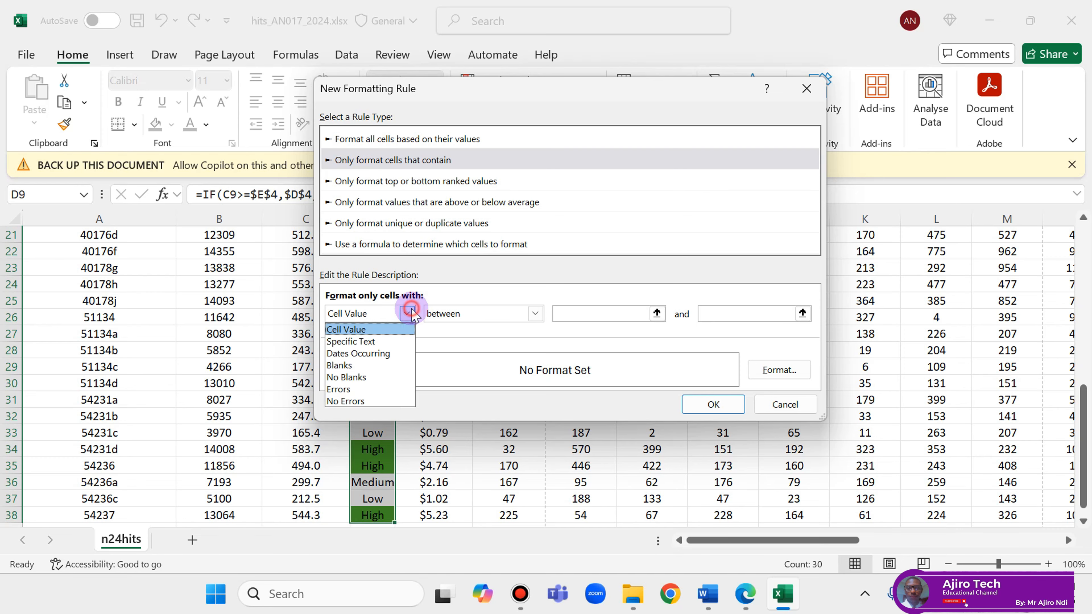
{"action": "left_click", "coordinate": [396, 341]}
{"action": "left_click", "coordinate": [538, 314]}
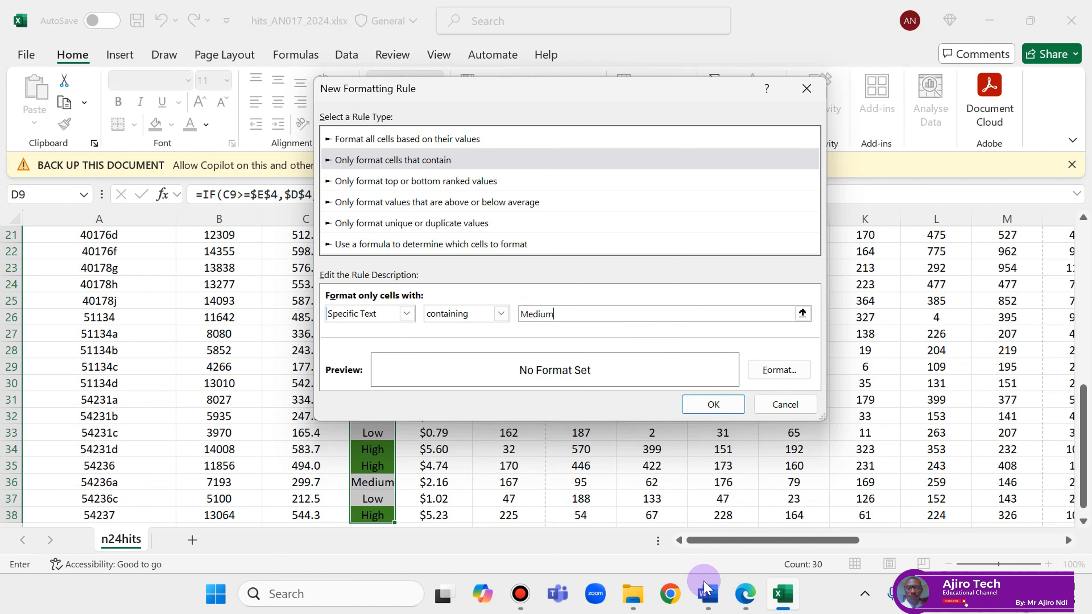
{"action": "left_click", "coordinate": [746, 596]}
{"action": "scroll", "coordinate": [561, 371], "scroll_direction": "down", "scroll_amount": 4}
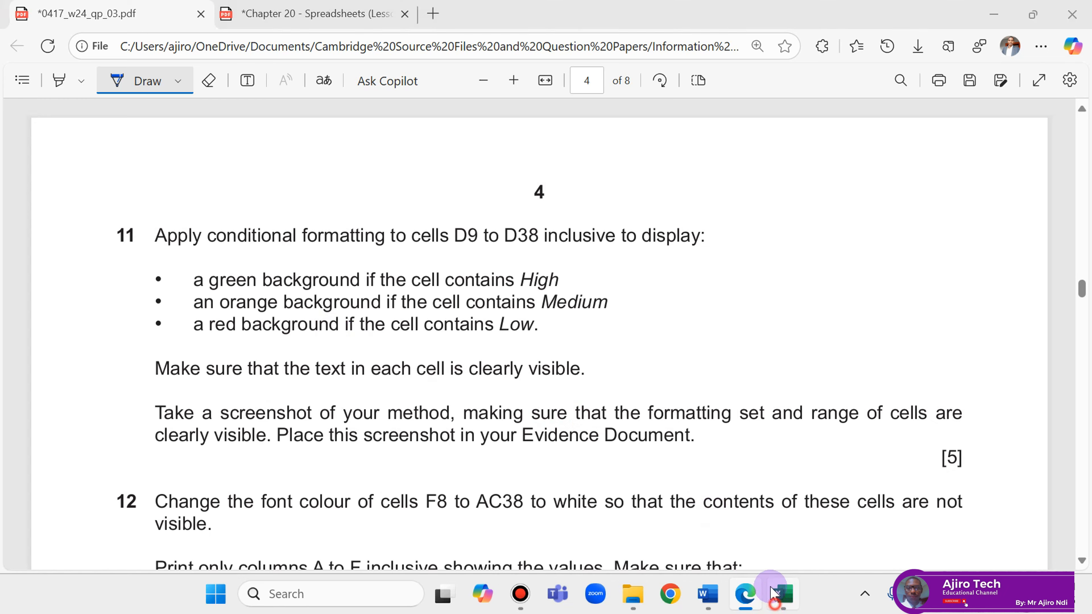
{"action": "left_click", "coordinate": [780, 592]}
Give the Medium rule an orange background fill and apply it
{"action": "left_click", "coordinate": [776, 369]}
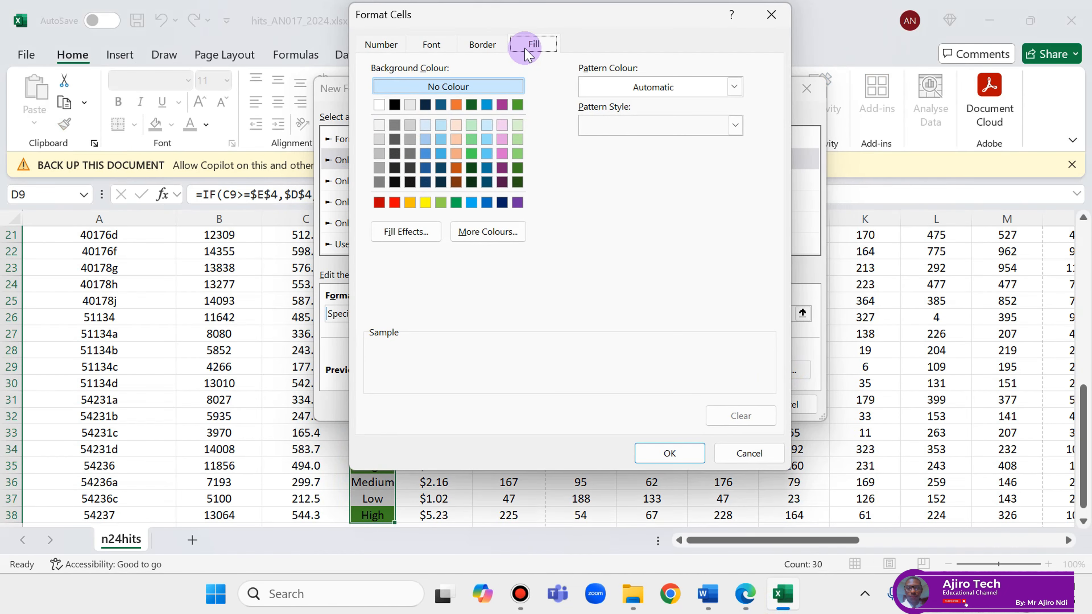
{"action": "left_click", "coordinate": [409, 204]}
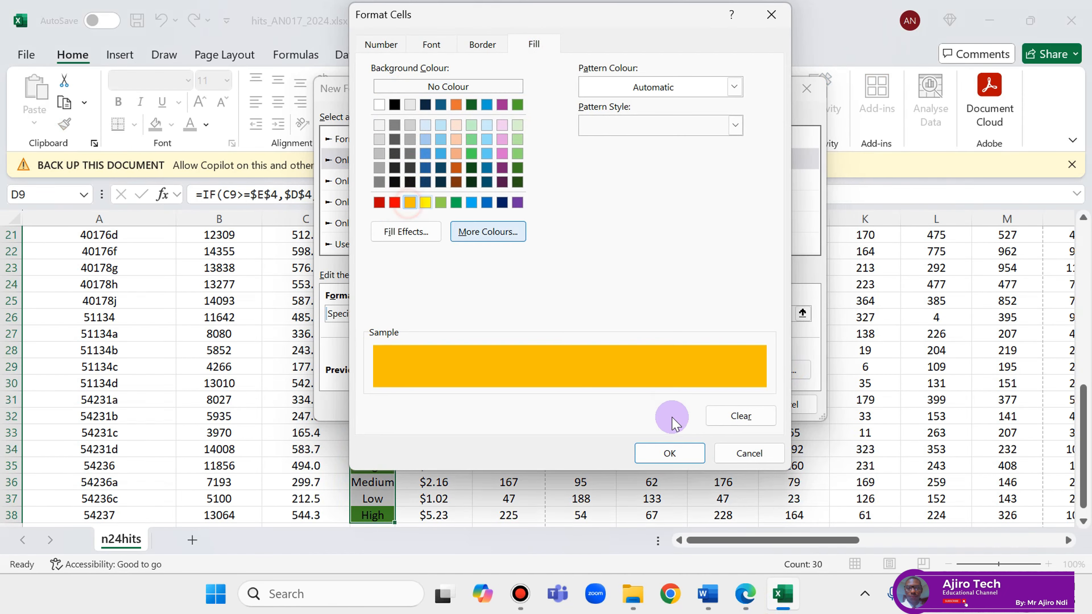
{"action": "left_click", "coordinate": [671, 452]}
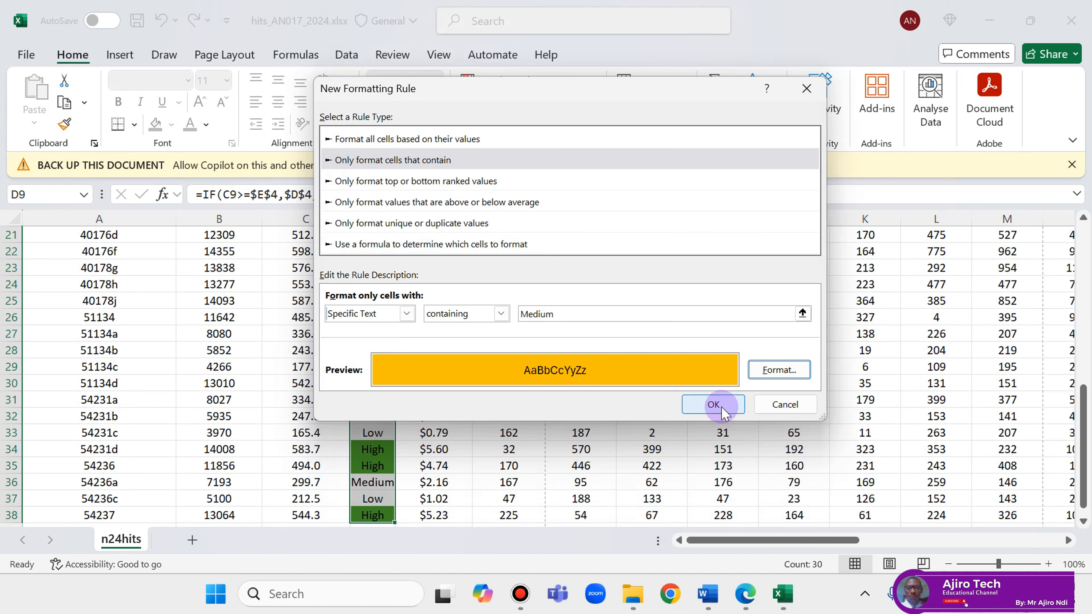
{"action": "left_click", "coordinate": [721, 405]}
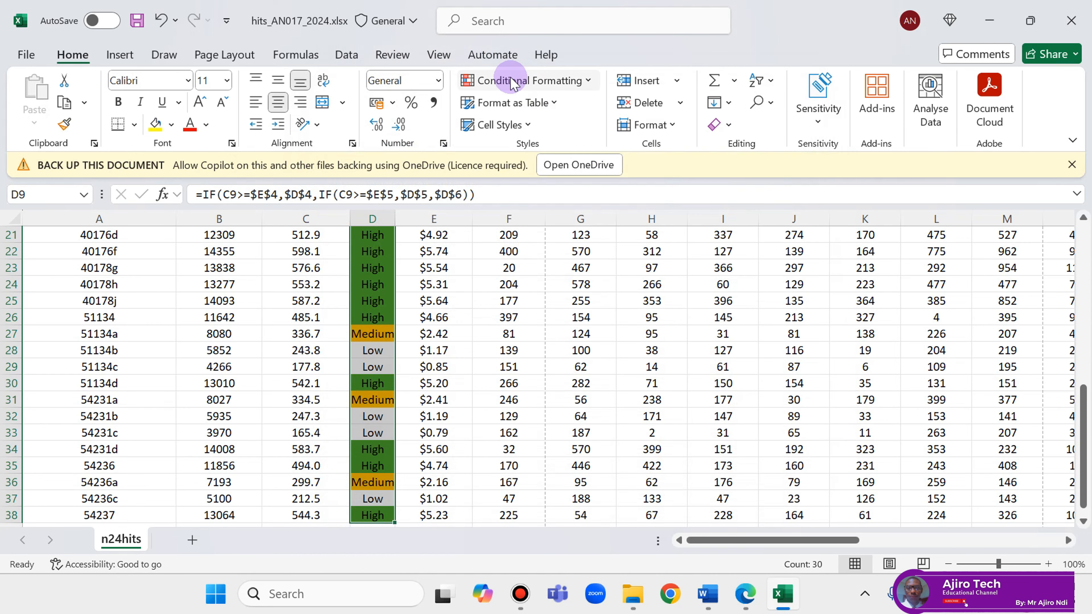
Start a third rule formatting cells that contain the specific text Low
{"action": "left_click", "coordinate": [587, 80]}
{"action": "left_click", "coordinate": [556, 283]}
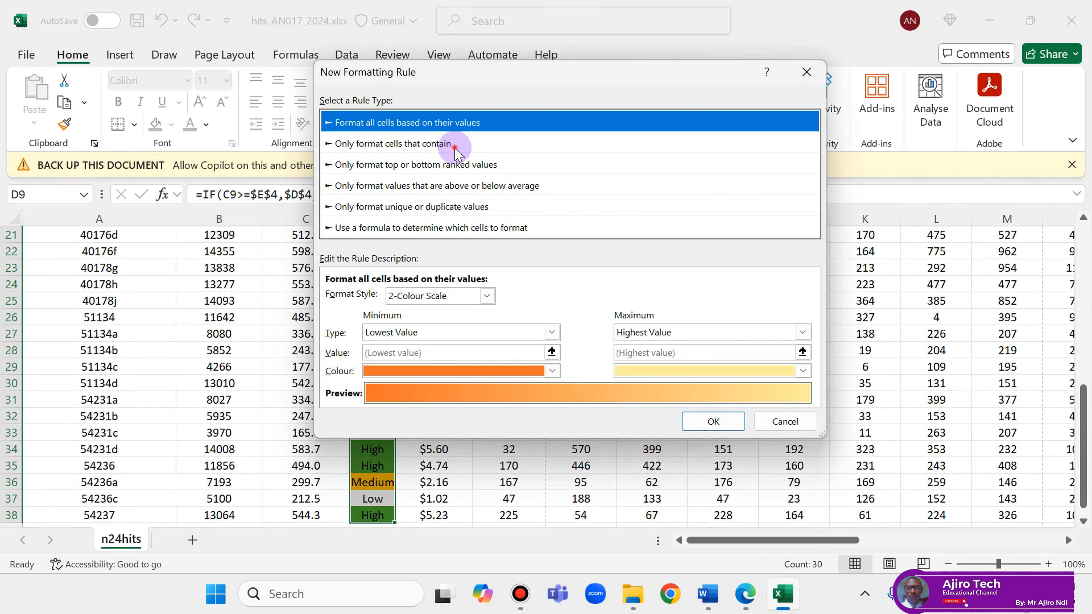
{"action": "left_click", "coordinate": [455, 148]}
{"action": "left_click", "coordinate": [404, 297]}
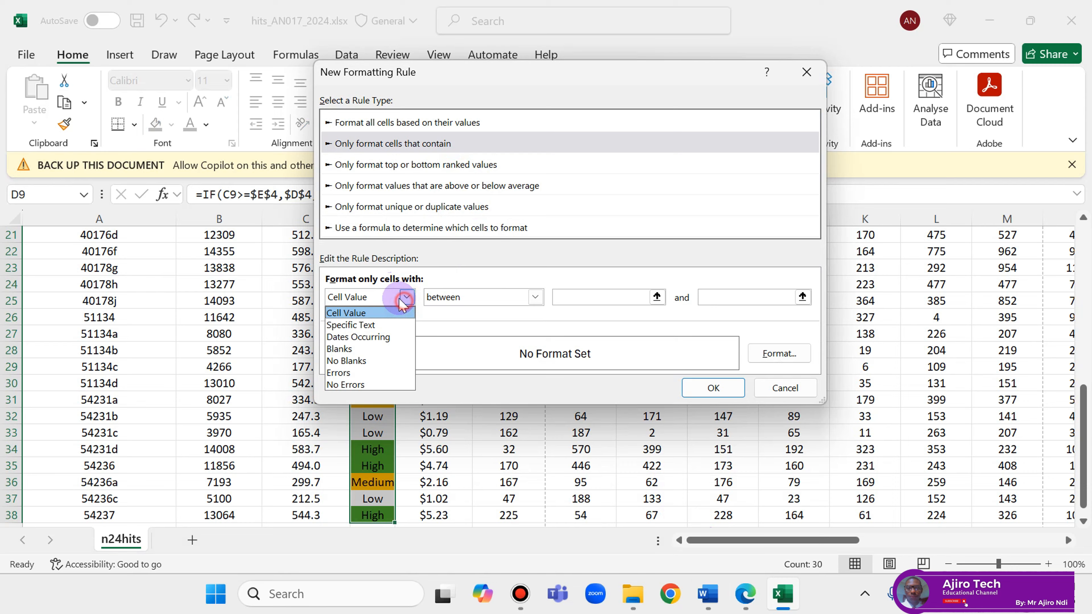
{"action": "left_click", "coordinate": [383, 326]}
{"action": "left_click", "coordinate": [739, 610]}
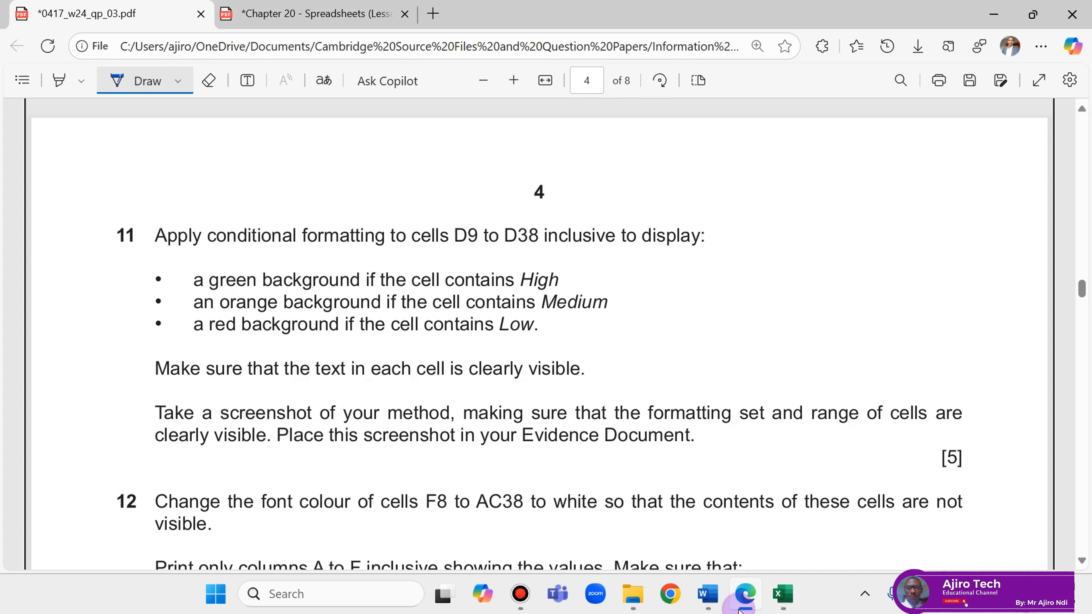
{"action": "left_click", "coordinate": [739, 610]}
{"action": "left_click", "coordinate": [571, 298]}
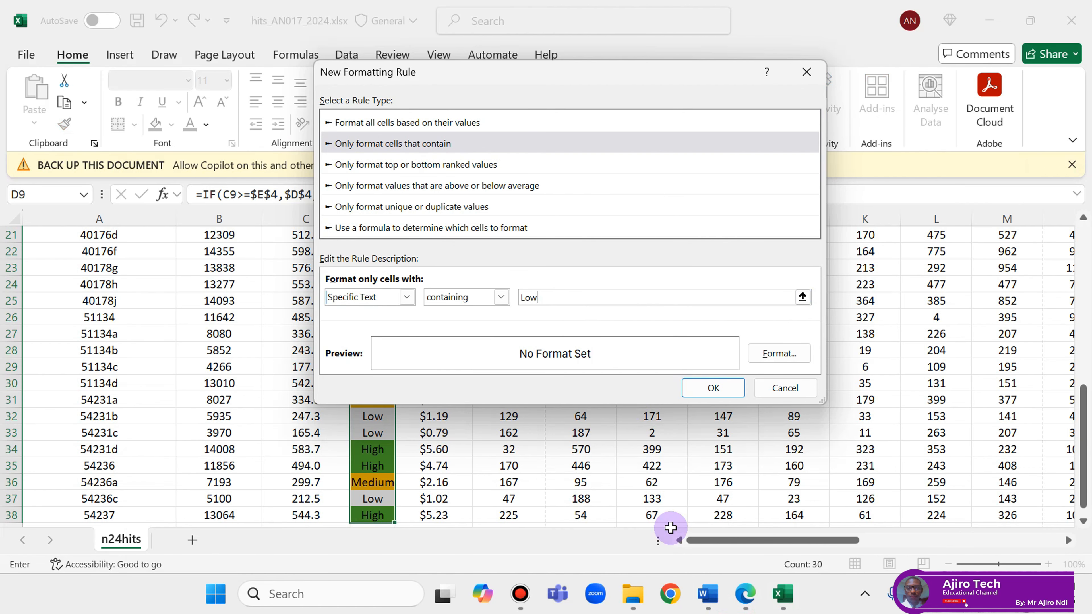
{"action": "left_click", "coordinate": [747, 602]}
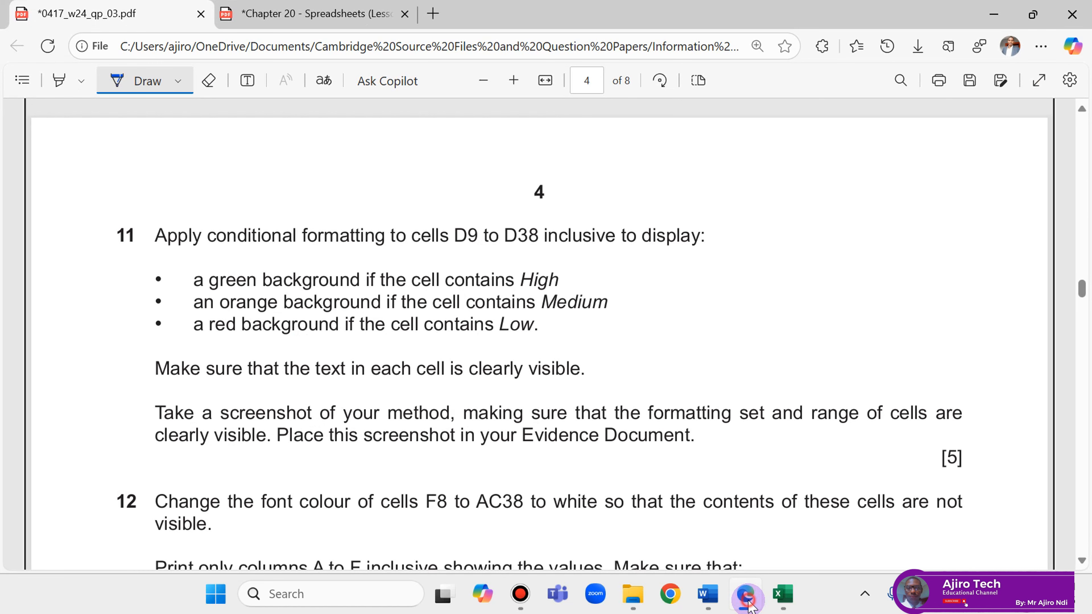
{"action": "left_click", "coordinate": [747, 602]}
Give the Low rule a red background fill and apply it
{"action": "left_click", "coordinate": [780, 354]}
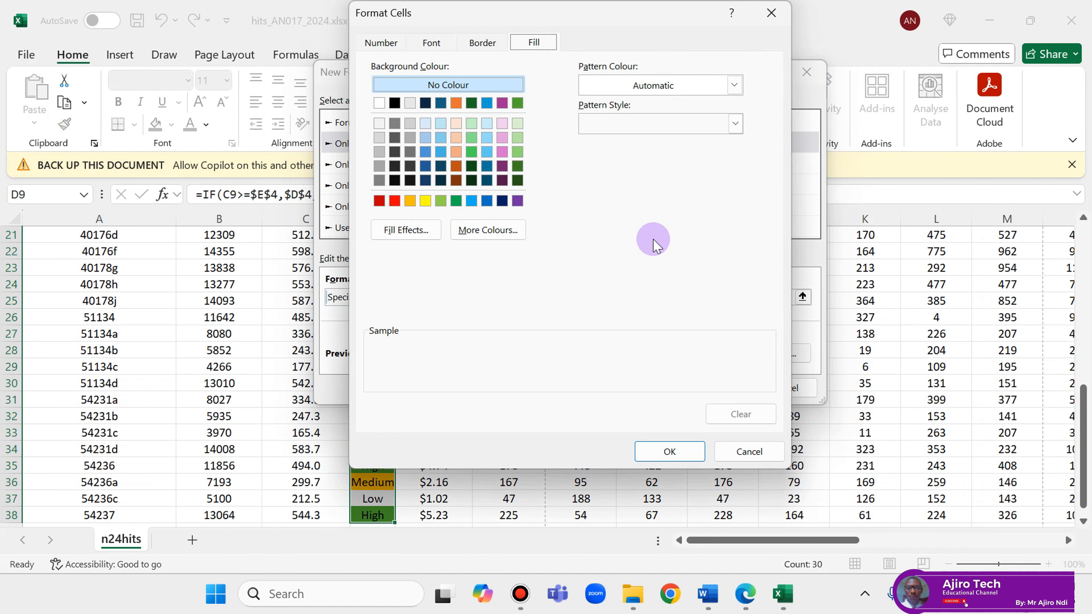
{"action": "left_click", "coordinate": [396, 201]}
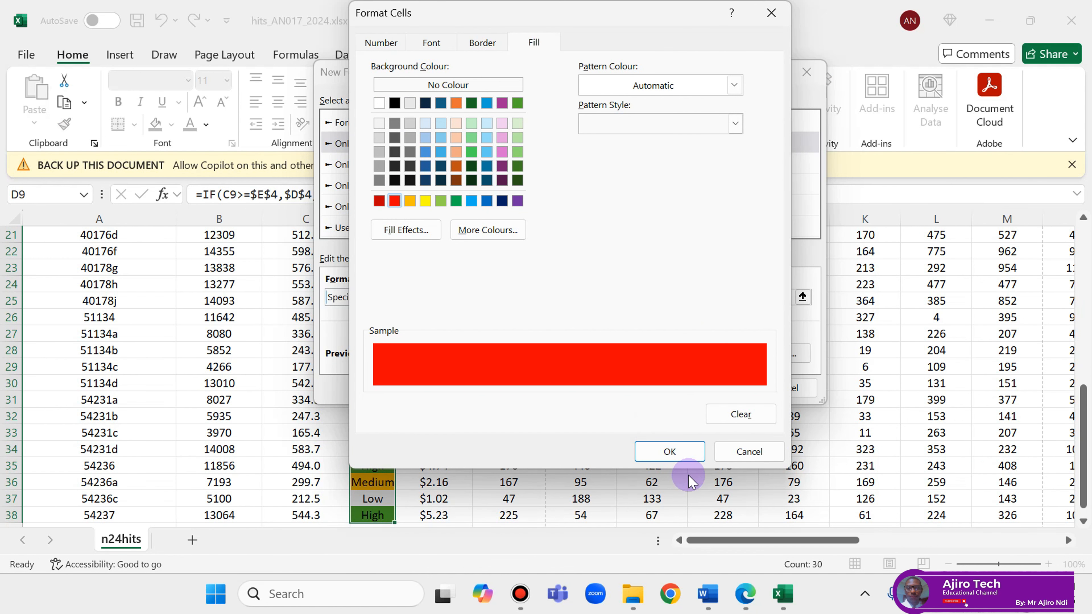
{"action": "left_click", "coordinate": [676, 451]}
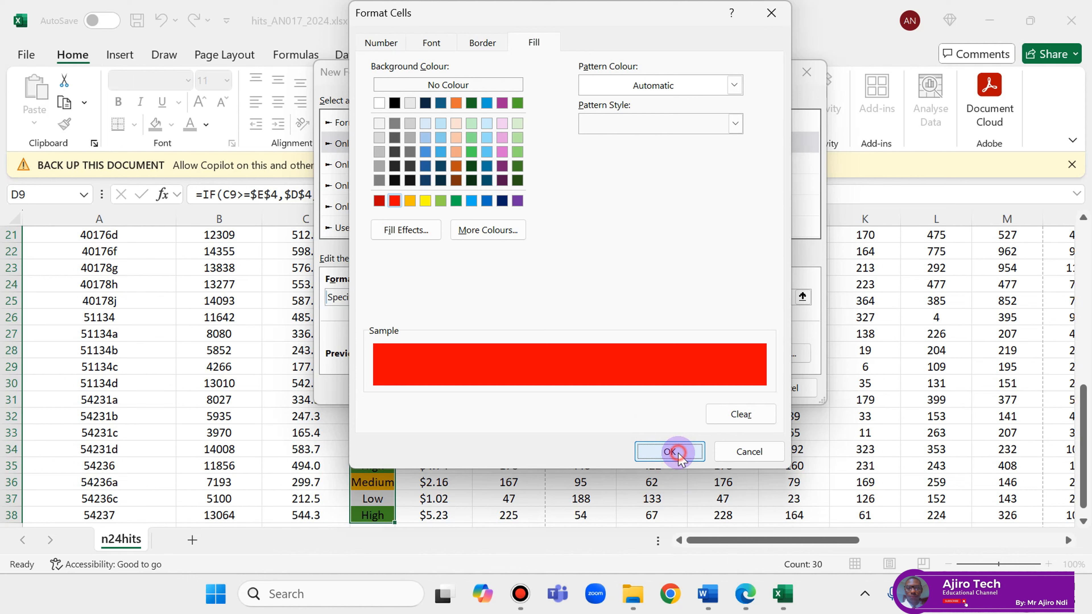
{"action": "left_click", "coordinate": [735, 593]}
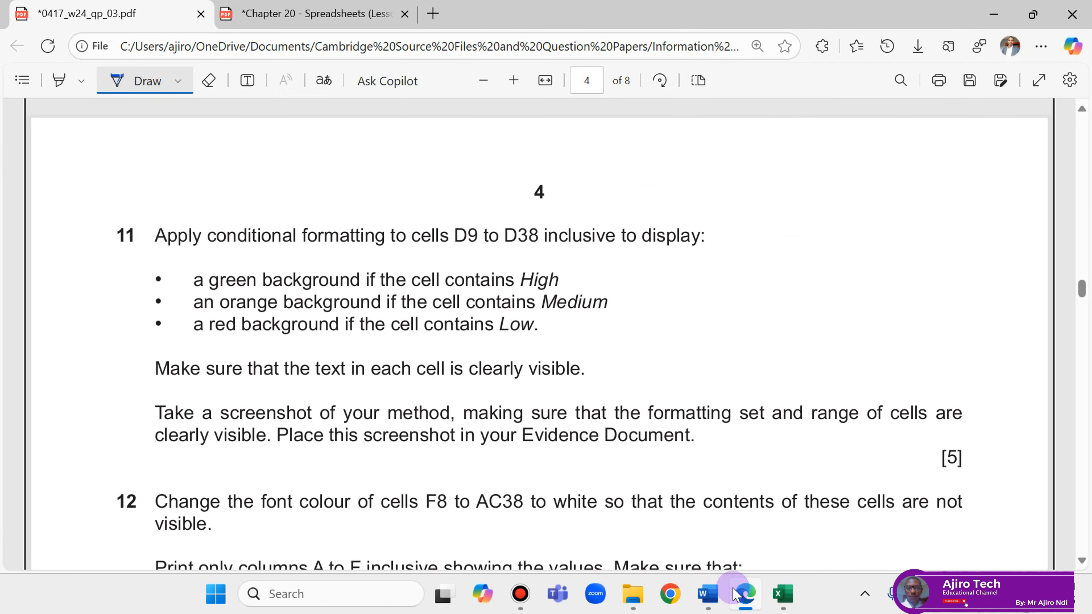
{"action": "left_click", "coordinate": [735, 596]}
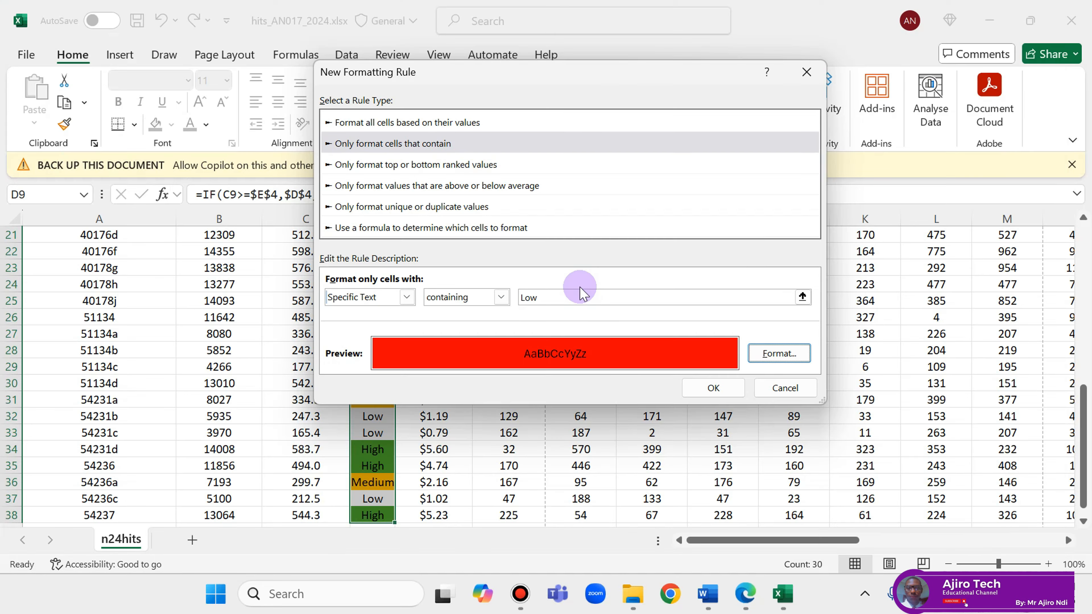
{"action": "left_click", "coordinate": [736, 388]}
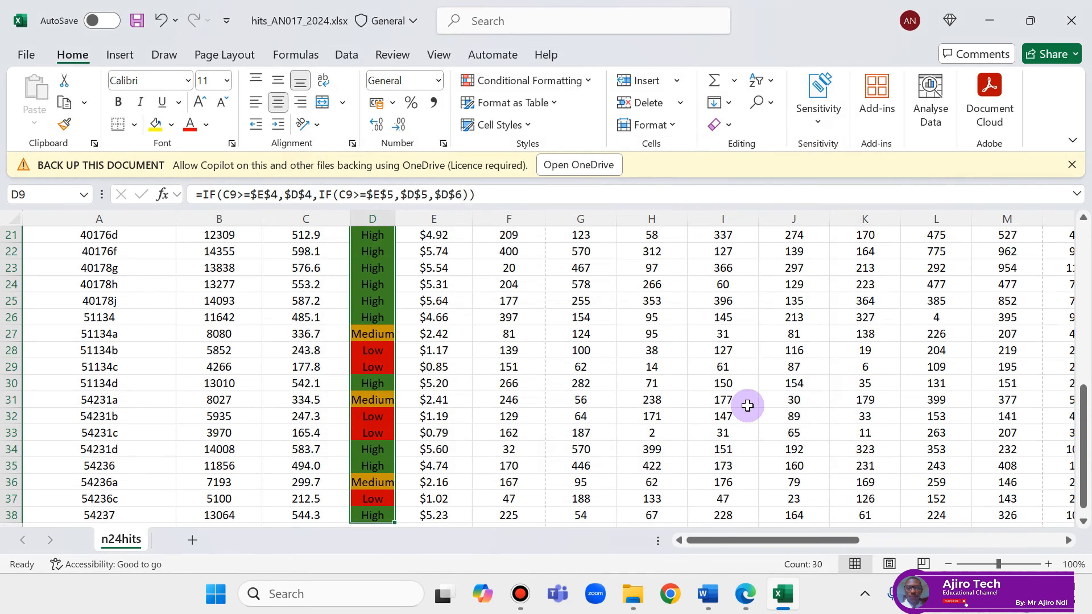
Reread question 11's screenshot requirement, then return to the hits_AN017_2024 workbook
{"action": "left_click", "coordinate": [746, 594]}
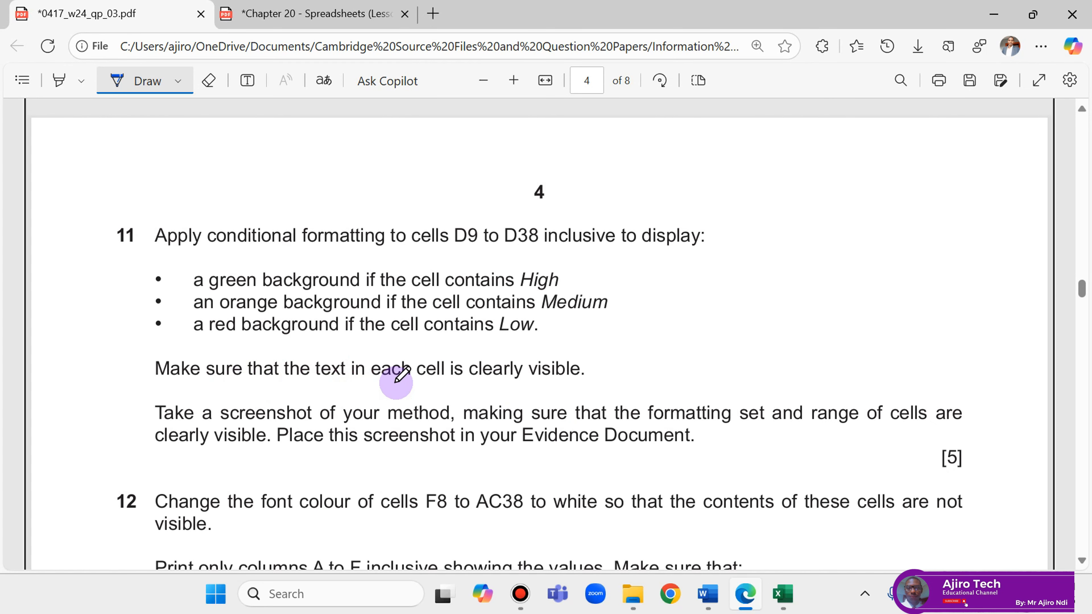
{"action": "left_click", "coordinate": [779, 599]}
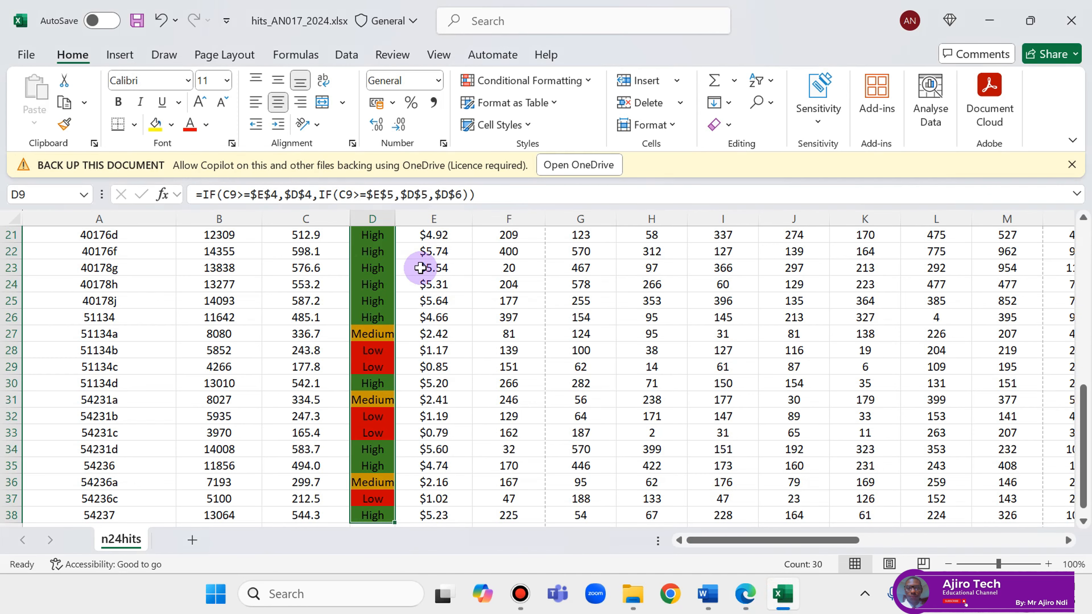
{"action": "scroll", "coordinate": [426, 285], "scroll_direction": "up", "scroll_amount": 7}
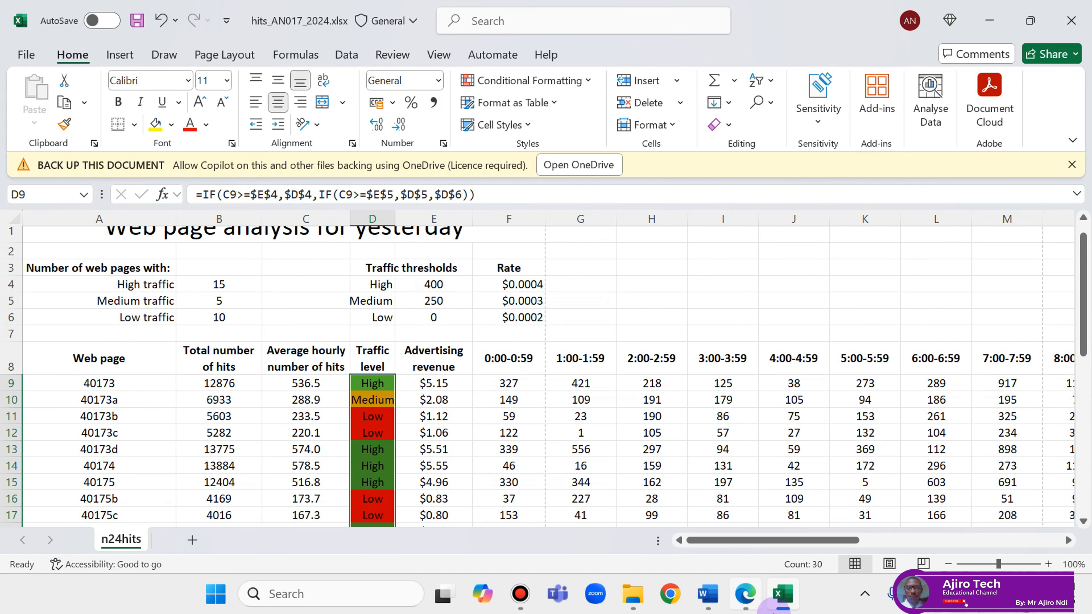
{"action": "left_click", "coordinate": [743, 600]}
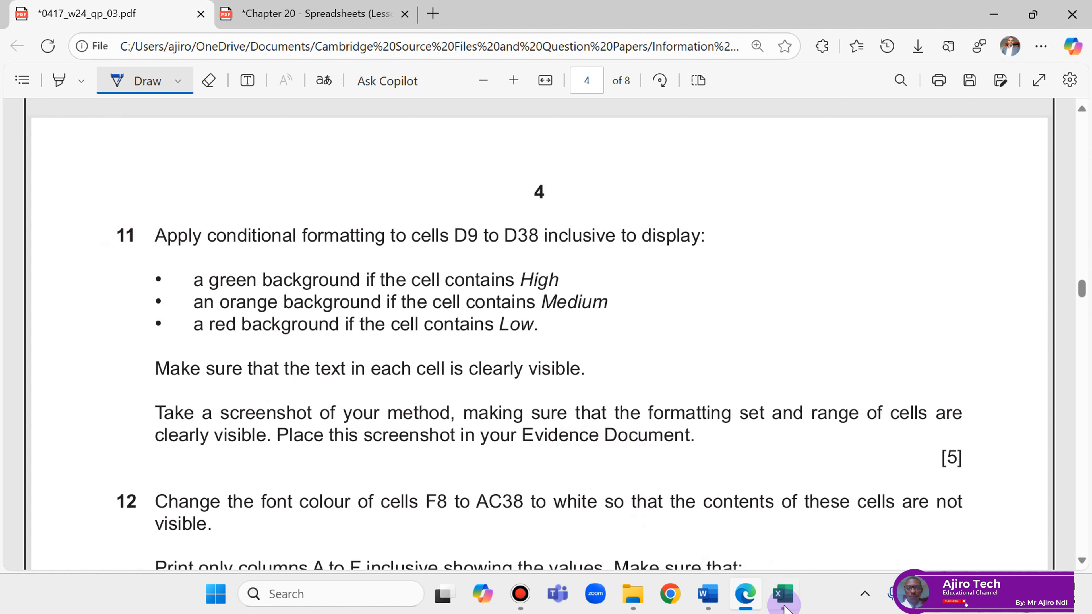
{"action": "left_click", "coordinate": [781, 593]}
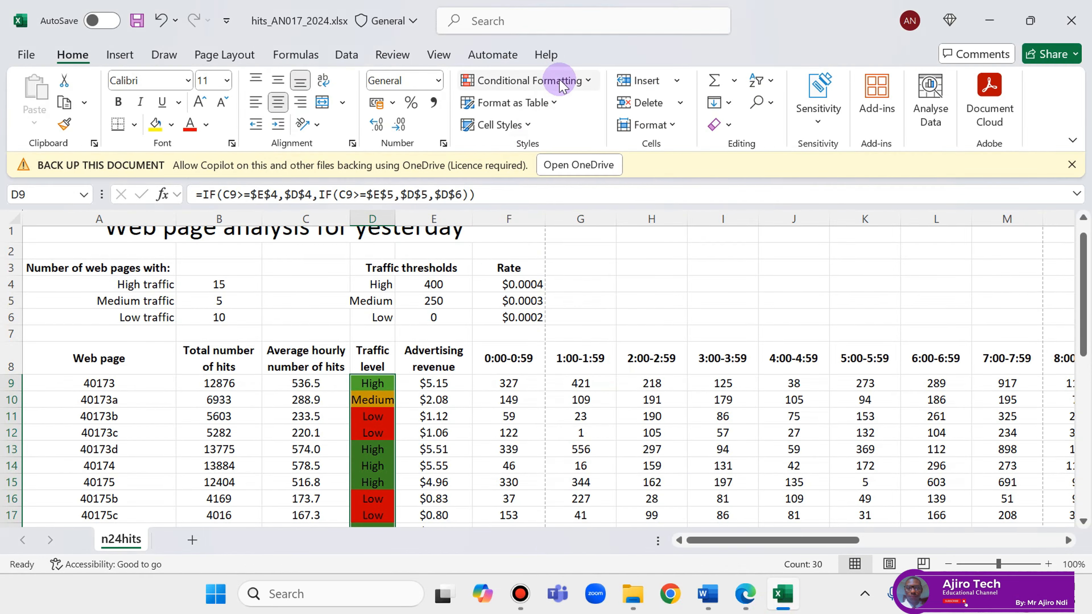
Open the Conditional Formatting Rules Manager showing the red Low, orange Medium and green High rules
{"action": "left_click", "coordinate": [585, 80]}
{"action": "left_click", "coordinate": [559, 333]}
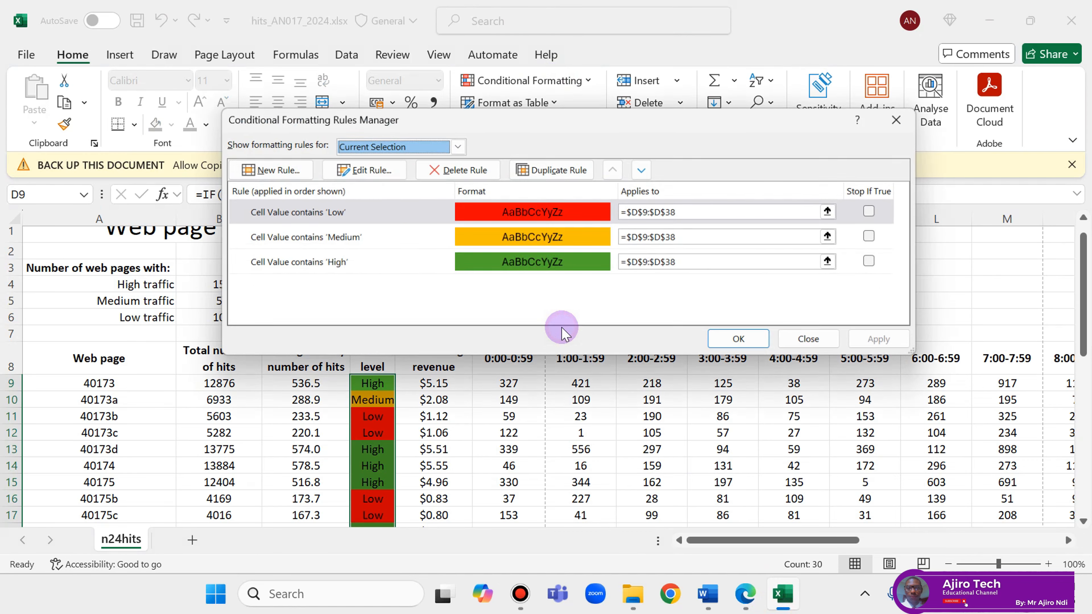
{"action": "left_click", "coordinate": [746, 596]}
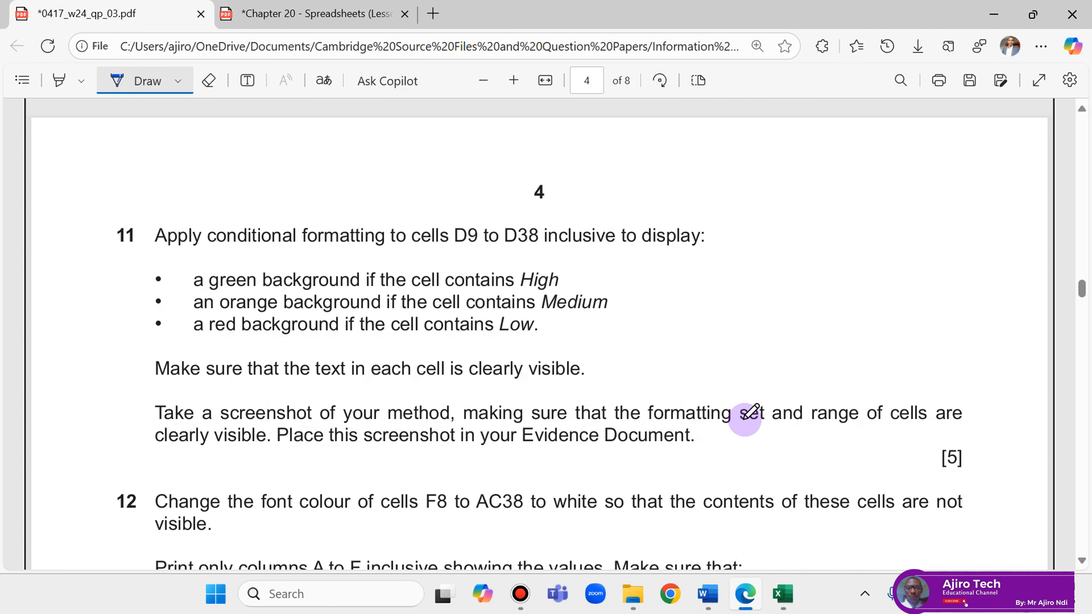
{"action": "left_click", "coordinate": [750, 607]}
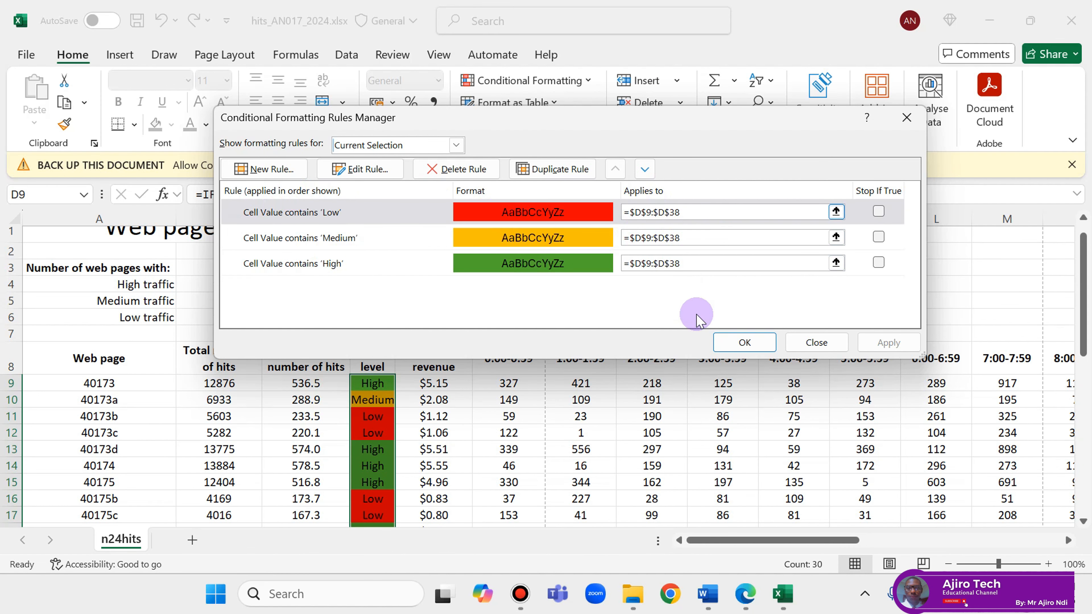
{"action": "left_click", "coordinate": [740, 606]}
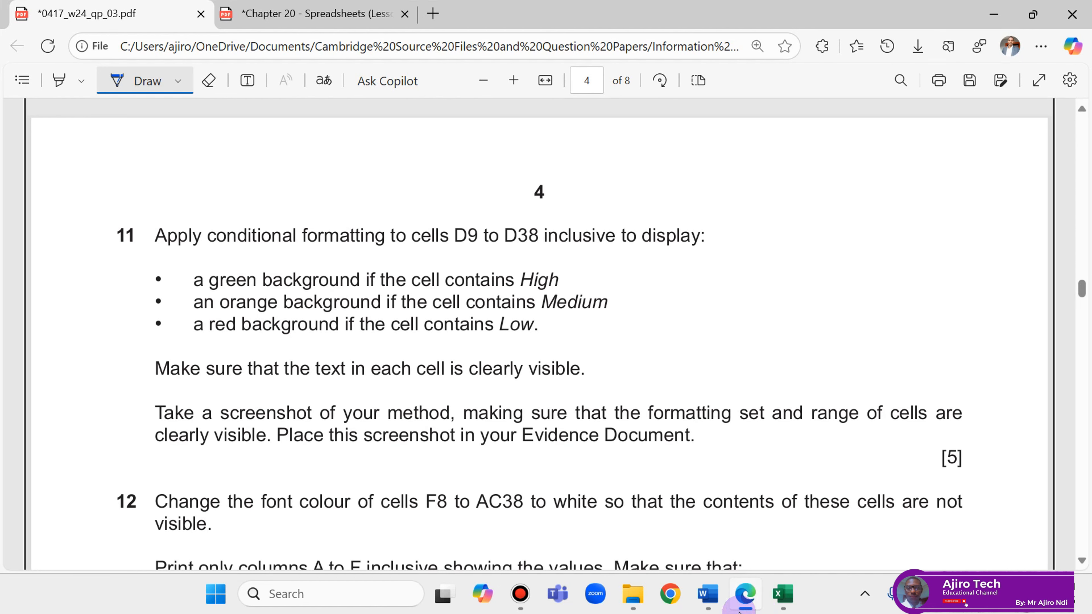
{"action": "left_click", "coordinate": [739, 610]}
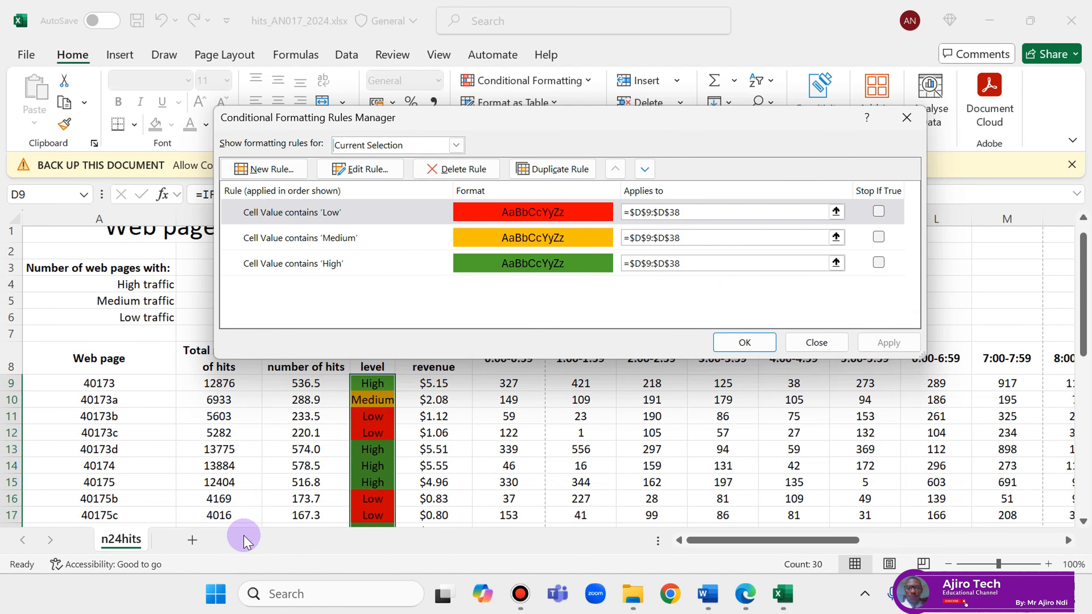
{"action": "left_click", "coordinate": [215, 593]}
Capture the Conditional Formatting Rules Manager dialog with Snipping Tool
{"action": "type", "text": "sni"}
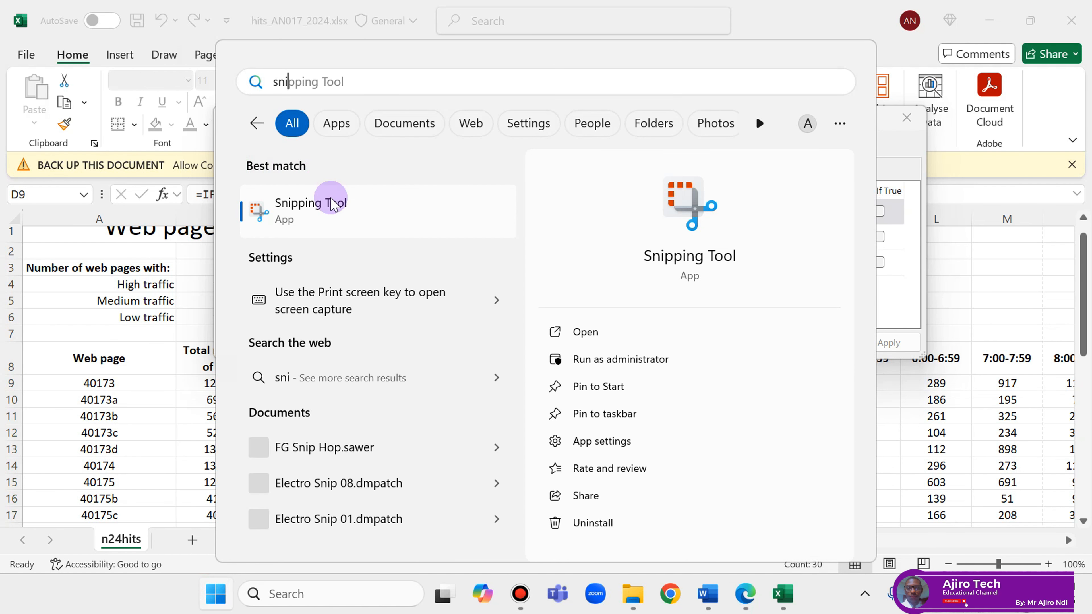
{"action": "left_click", "coordinate": [331, 204]}
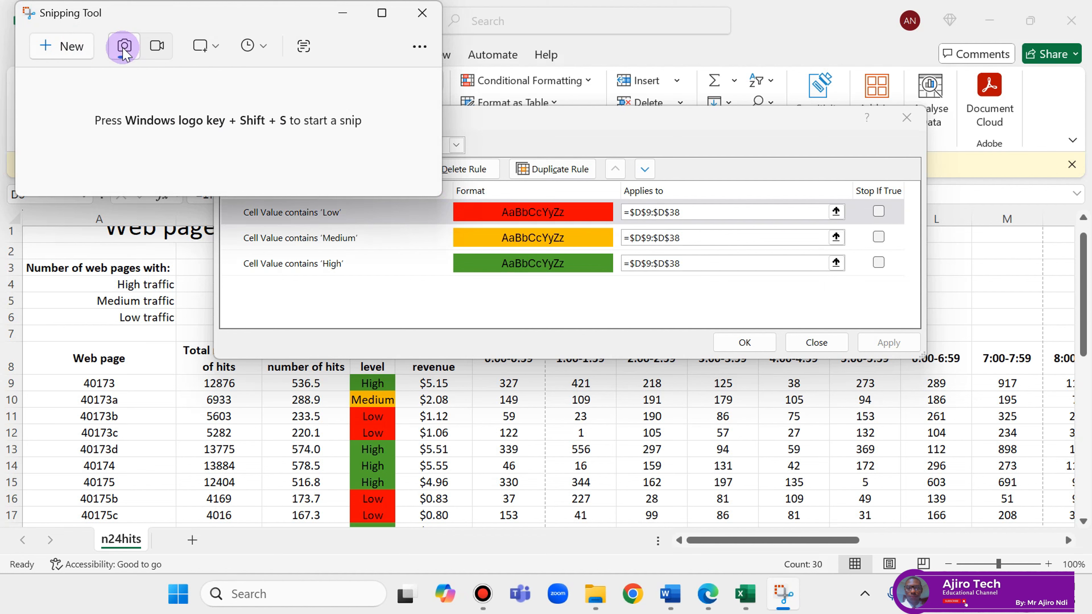
{"action": "left_click", "coordinate": [66, 47]}
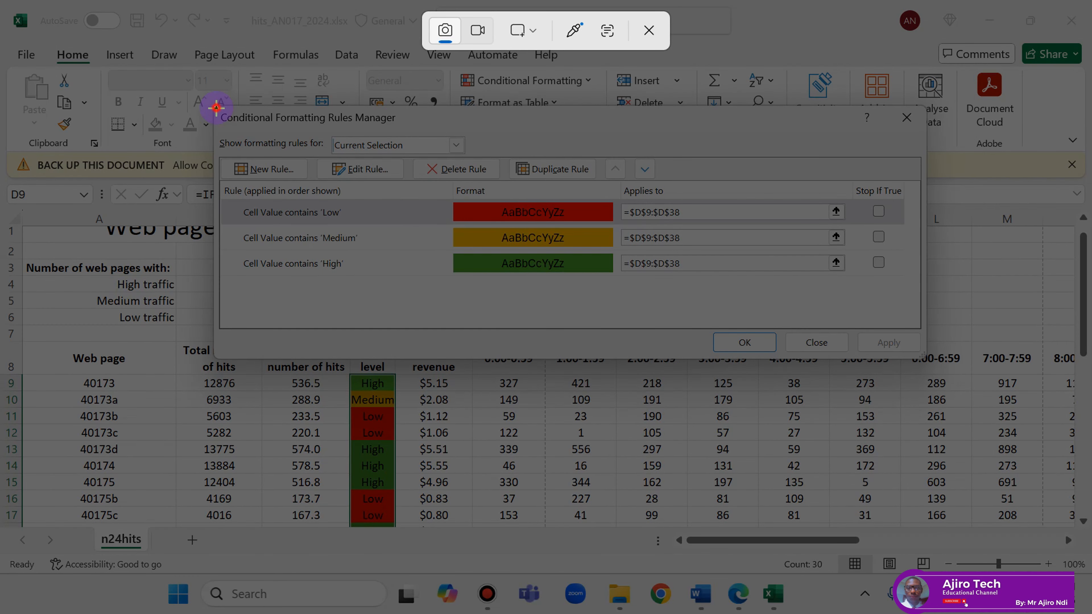
{"action": "left_click_drag", "start_coordinate": [215, 107], "coordinate": [925, 356]}
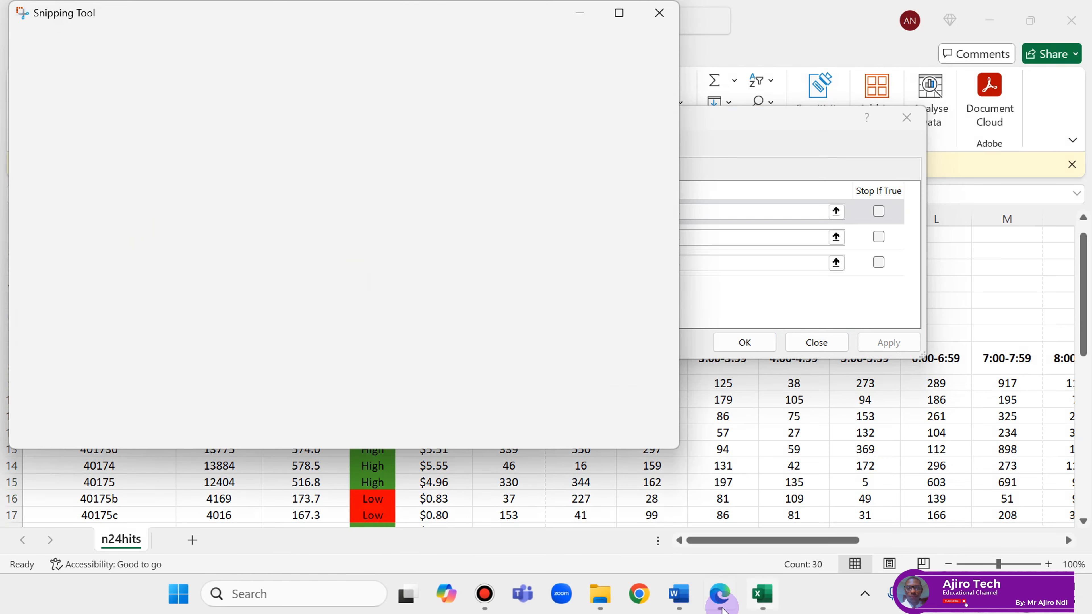
{"action": "left_click", "coordinate": [680, 595]}
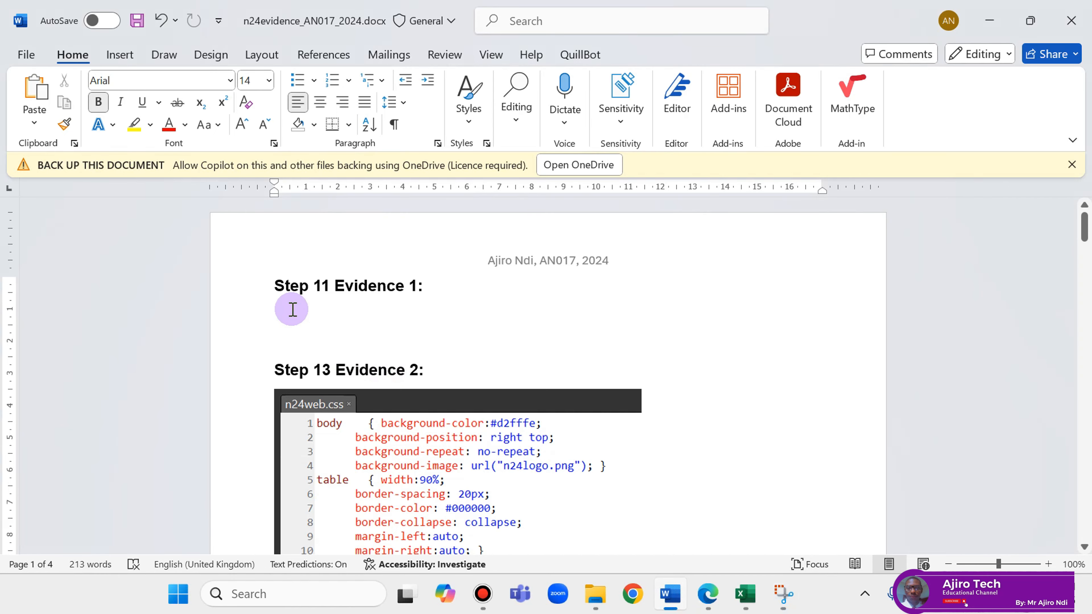
Paste the rules-manager screenshot as a picture under the Step 11 Evidence 1 heading
{"action": "right_click", "coordinate": [276, 317]}
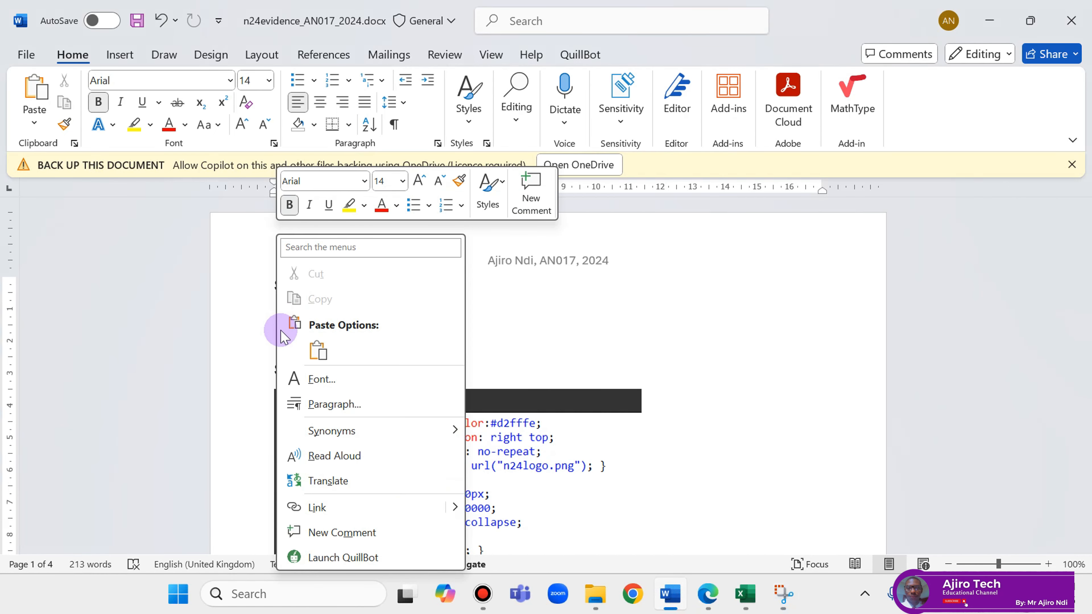
{"action": "left_click", "coordinate": [313, 354]}
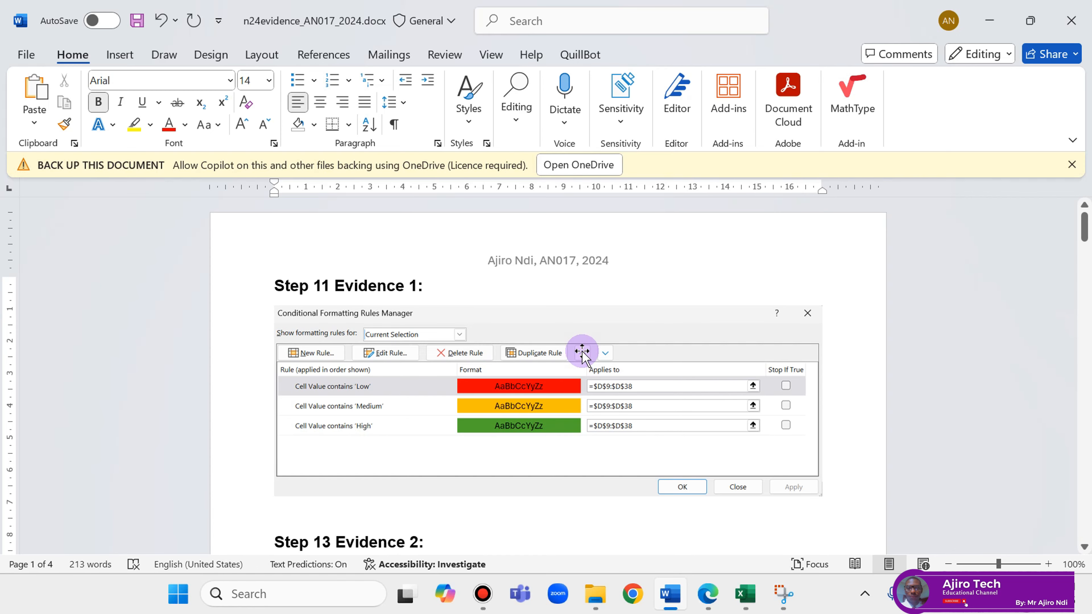
{"action": "scroll", "coordinate": [628, 334], "scroll_direction": "down", "scroll_amount": 4}
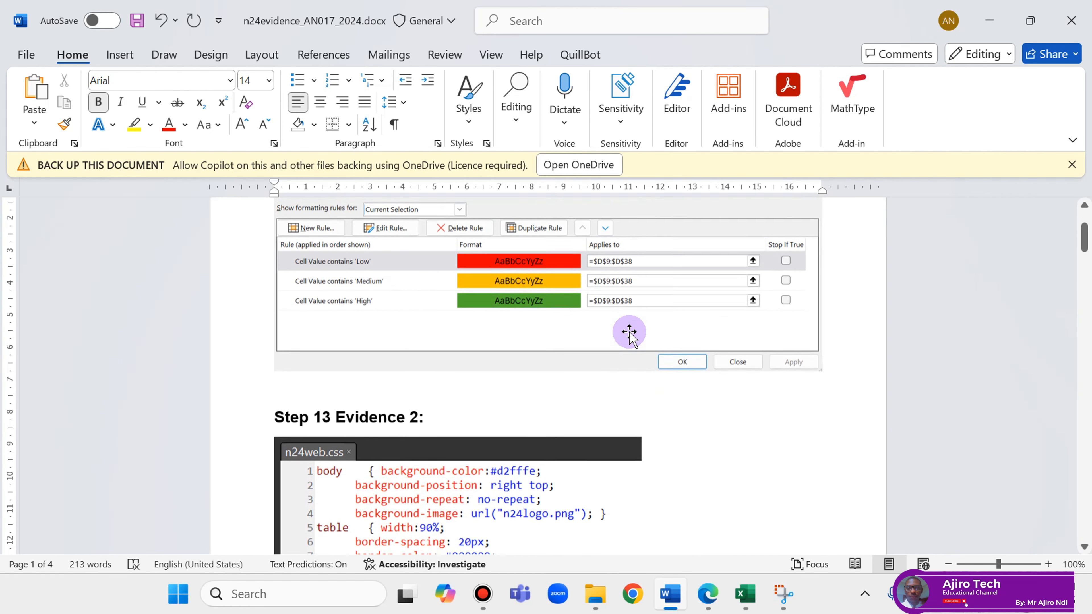
{"action": "scroll", "coordinate": [629, 331], "scroll_direction": "up", "scroll_amount": 3}
{"action": "scroll", "coordinate": [622, 385], "scroll_direction": "down", "scroll_amount": 1}
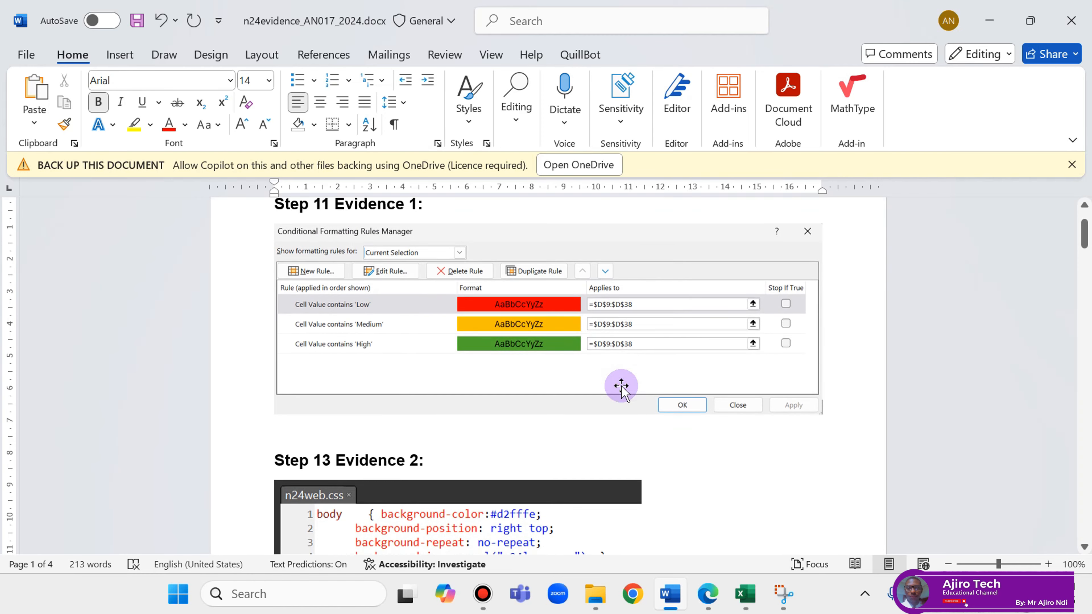
{"action": "scroll", "coordinate": [622, 386], "scroll_direction": "down", "scroll_amount": 2}
{"action": "scroll", "coordinate": [619, 393], "scroll_direction": "up", "scroll_amount": 1}
{"action": "scroll", "coordinate": [617, 395], "scroll_direction": "down", "scroll_amount": 2}
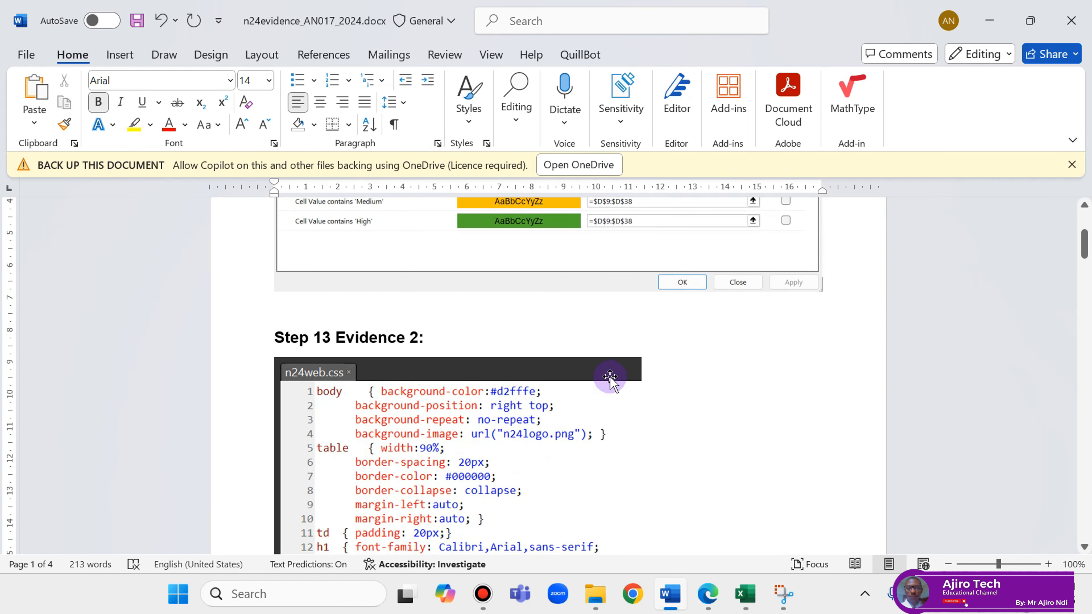
Scroll through the evidence document to check the pasted screenshot, then return to the question paper
{"action": "scroll", "coordinate": [576, 445], "scroll_direction": "down", "scroll_amount": 3}
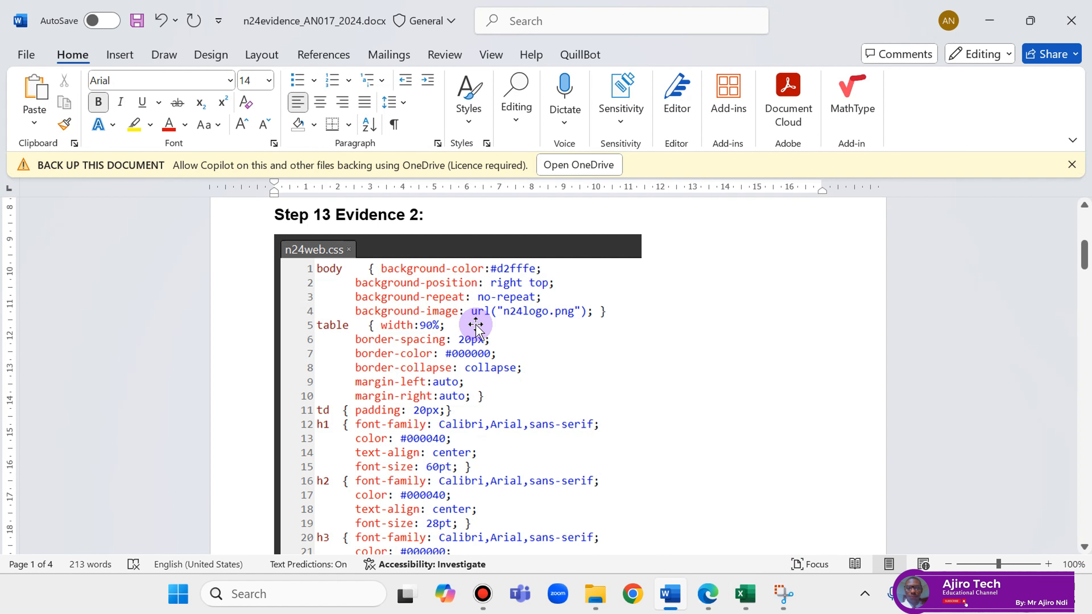
{"action": "scroll", "coordinate": [476, 327], "scroll_direction": "up", "scroll_amount": 7}
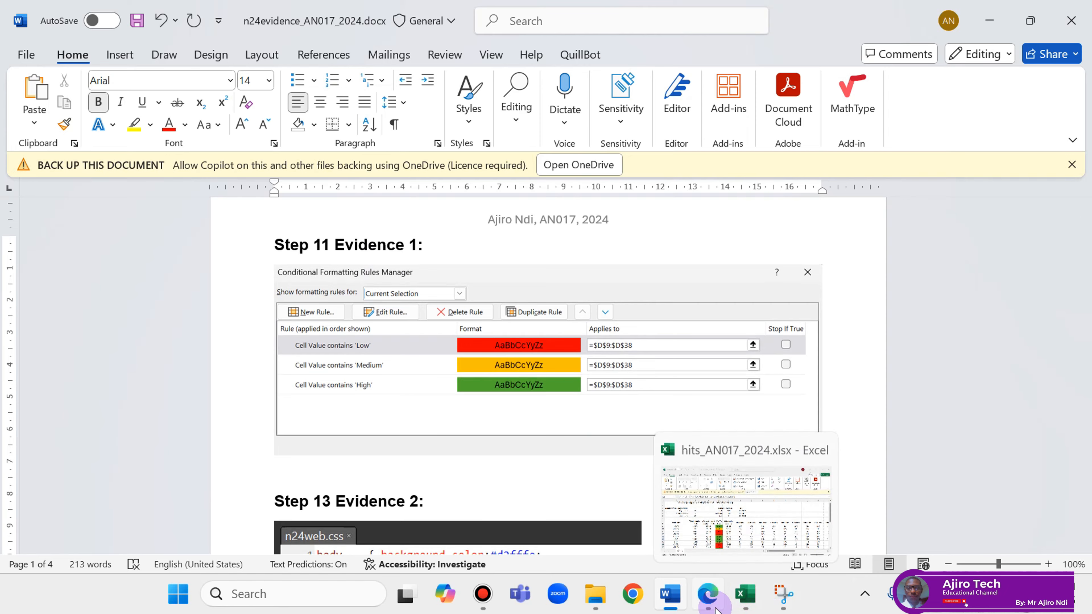
{"action": "scroll", "coordinate": [828, 485], "scroll_direction": "down", "scroll_amount": 20}
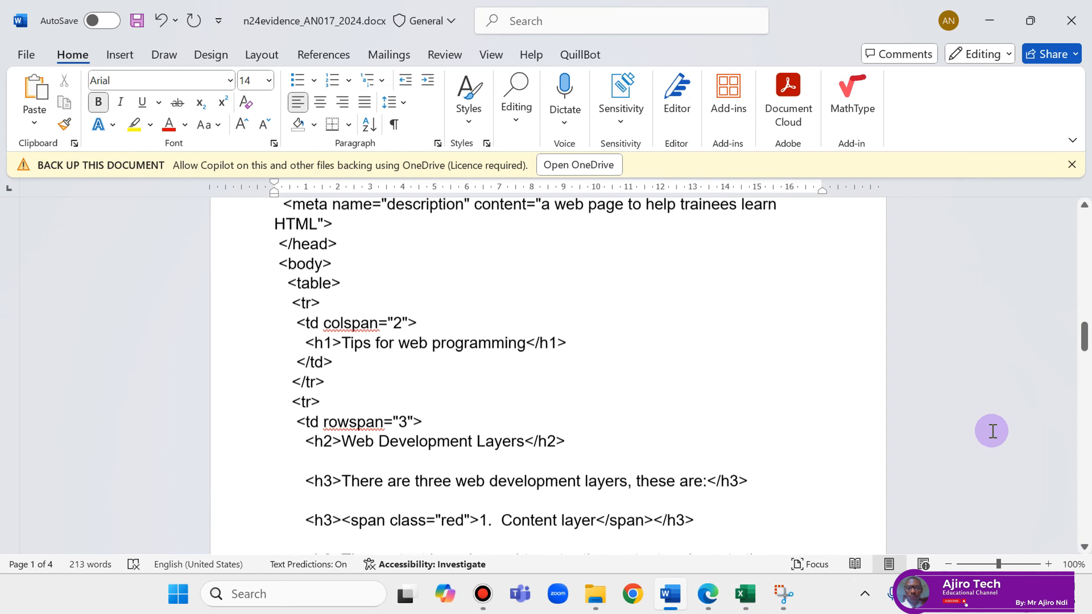
{"action": "scroll", "coordinate": [992, 430], "scroll_direction": "down", "scroll_amount": 15}
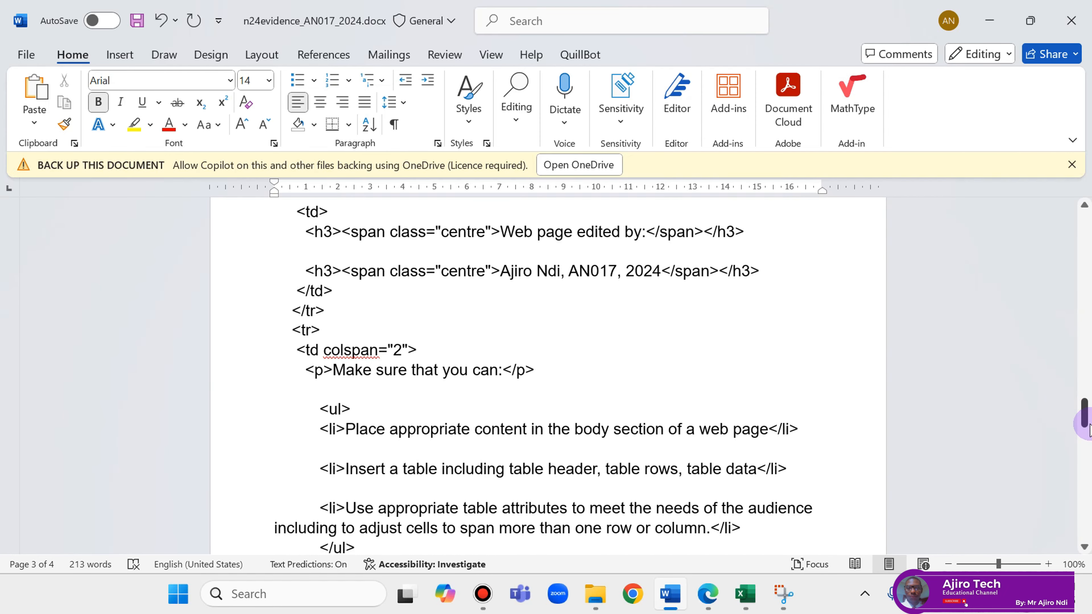
{"action": "left_click_drag", "start_coordinate": [1081, 414], "coordinate": [1082, 226]}
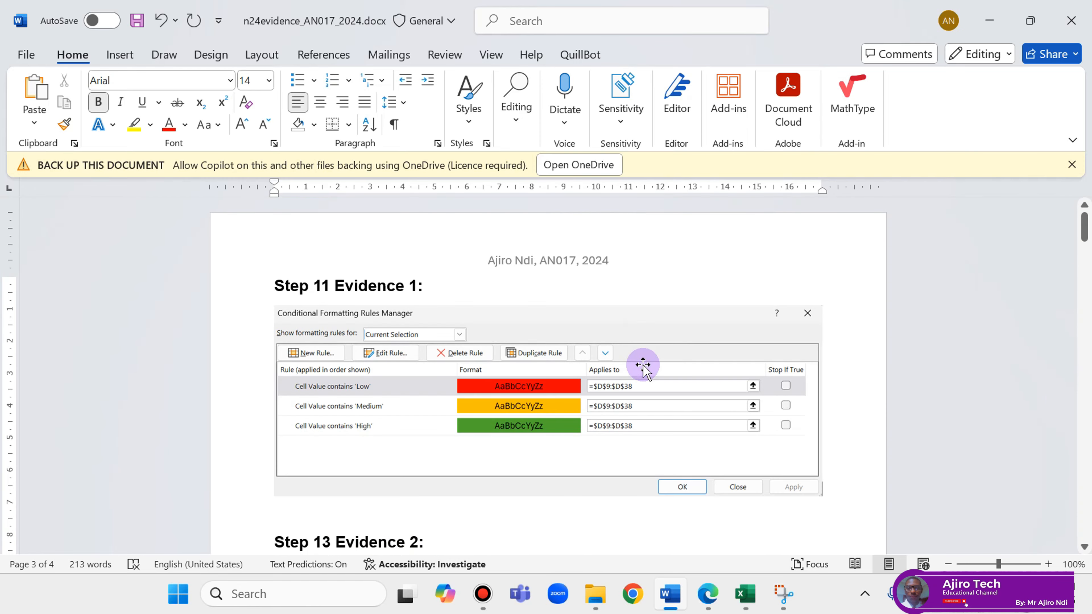
{"action": "left_click", "coordinate": [715, 602]}
Bring question 12 into view, then close the Rules Manager with OK and select cell F8
{"action": "scroll", "coordinate": [232, 430], "scroll_direction": "down", "scroll_amount": 3}
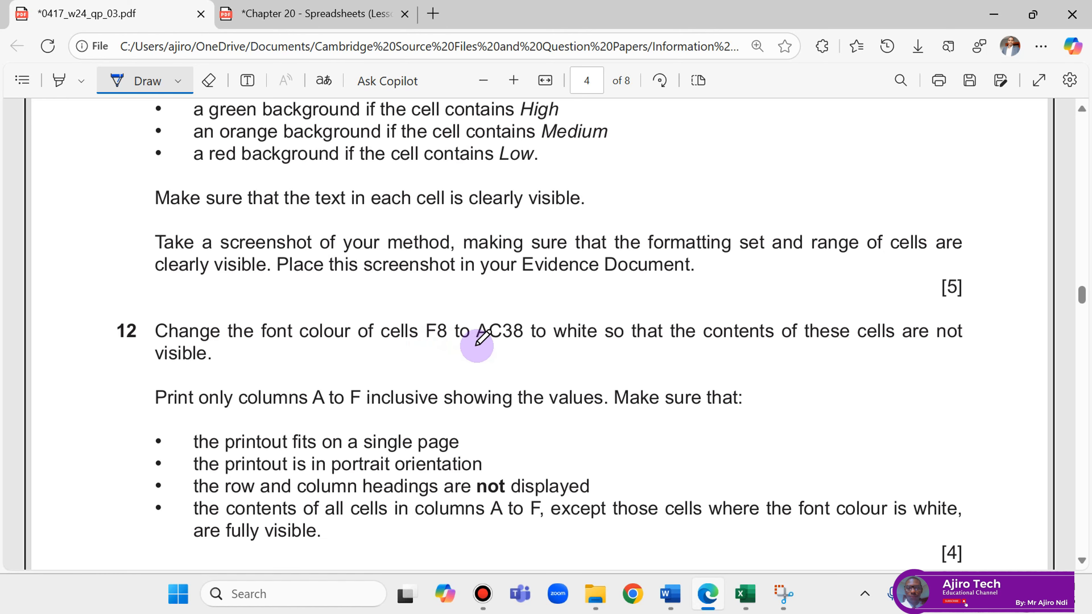
{"action": "mouse_move", "coordinate": [778, 590]}
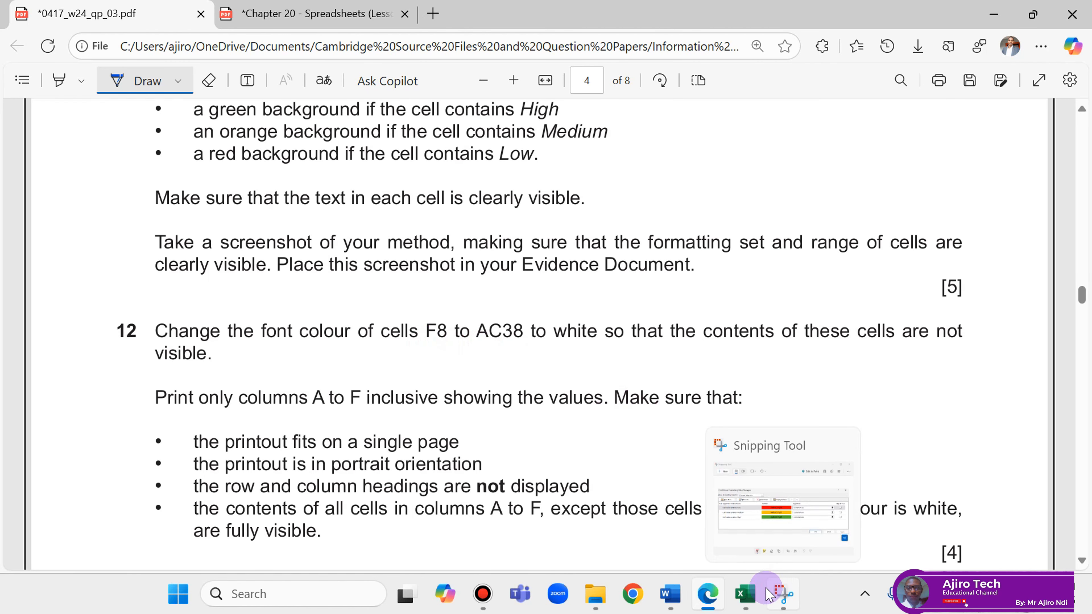
{"action": "left_click", "coordinate": [746, 594]}
{"action": "left_click", "coordinate": [744, 334]}
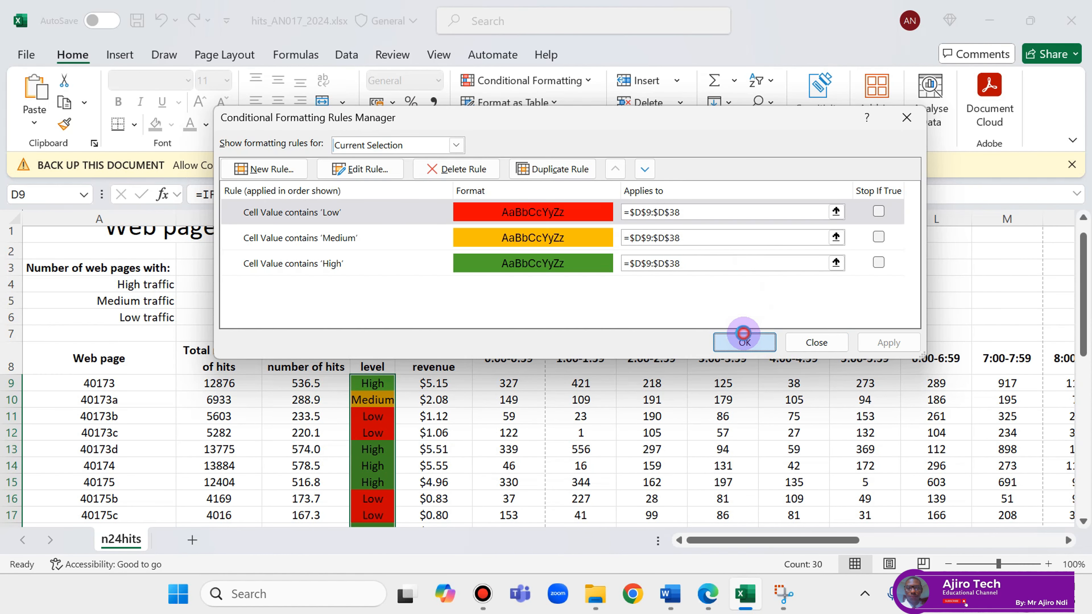
{"action": "left_click", "coordinate": [517, 367]}
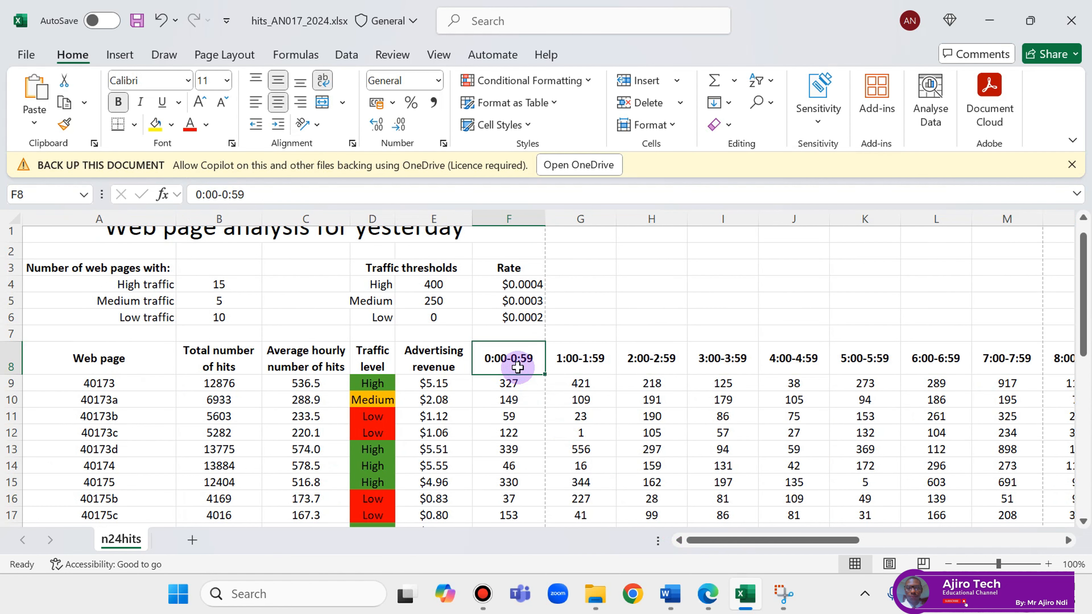
Select F8:AC38 and set its font colour to White, hiding the hourly headings and hits
{"action": "key", "text": "ctrl+shift+Down"}
{"action": "key", "text": "ctrl+shift+Right"}
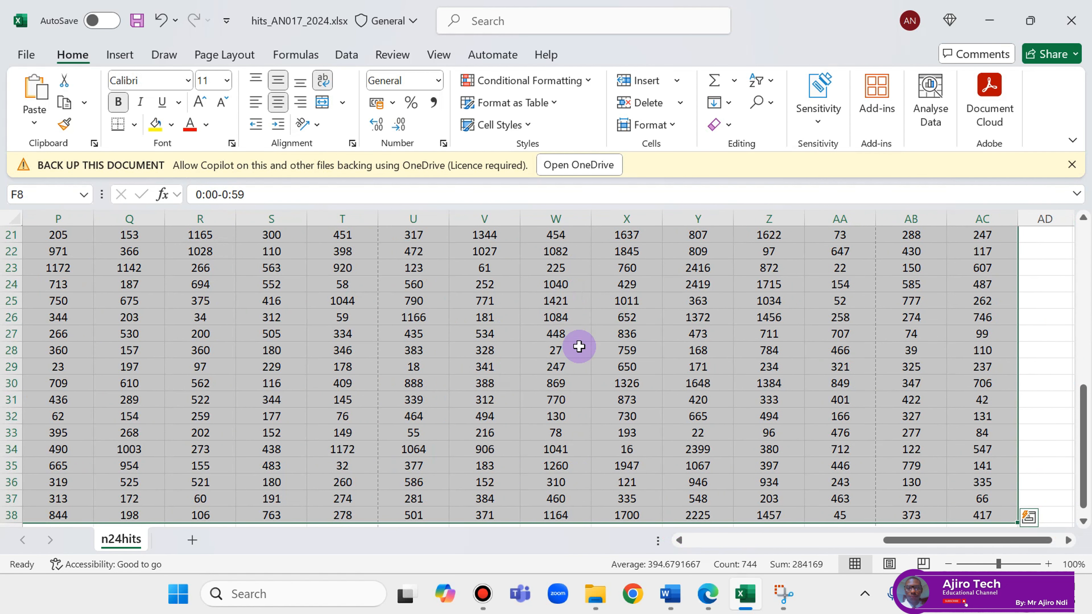
{"action": "left_click_drag", "start_coordinate": [1080, 486], "coordinate": [1080, 316]}
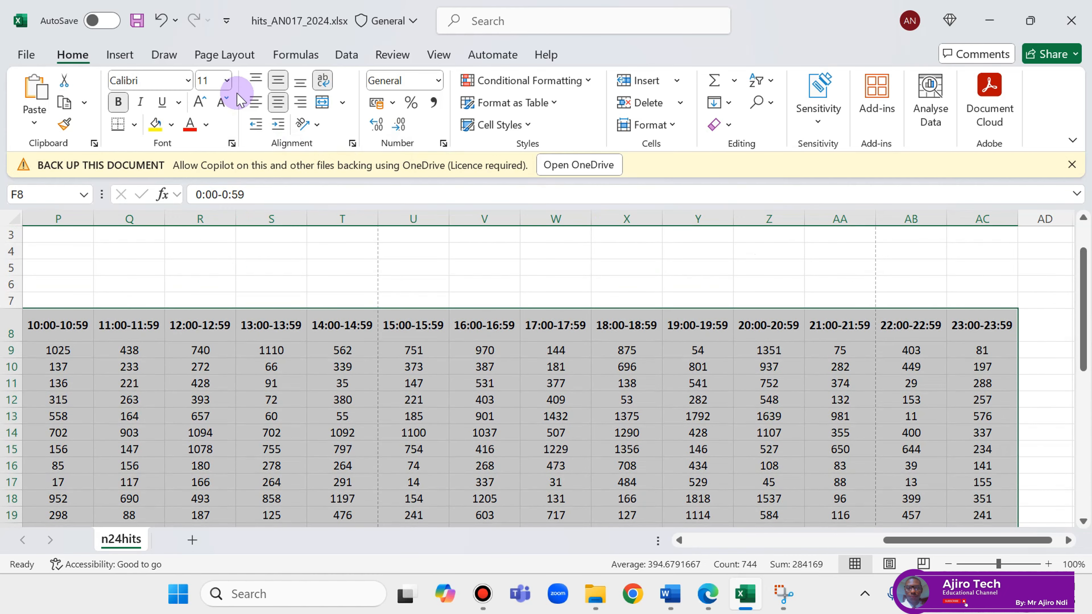
{"action": "left_click", "coordinate": [711, 597]}
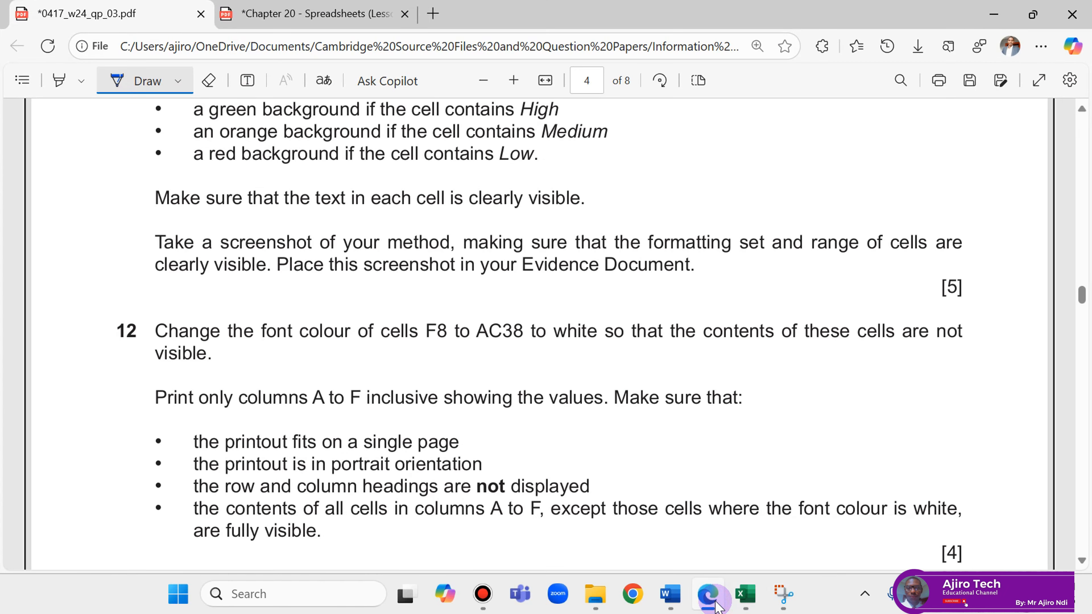
{"action": "left_click", "coordinate": [715, 604]}
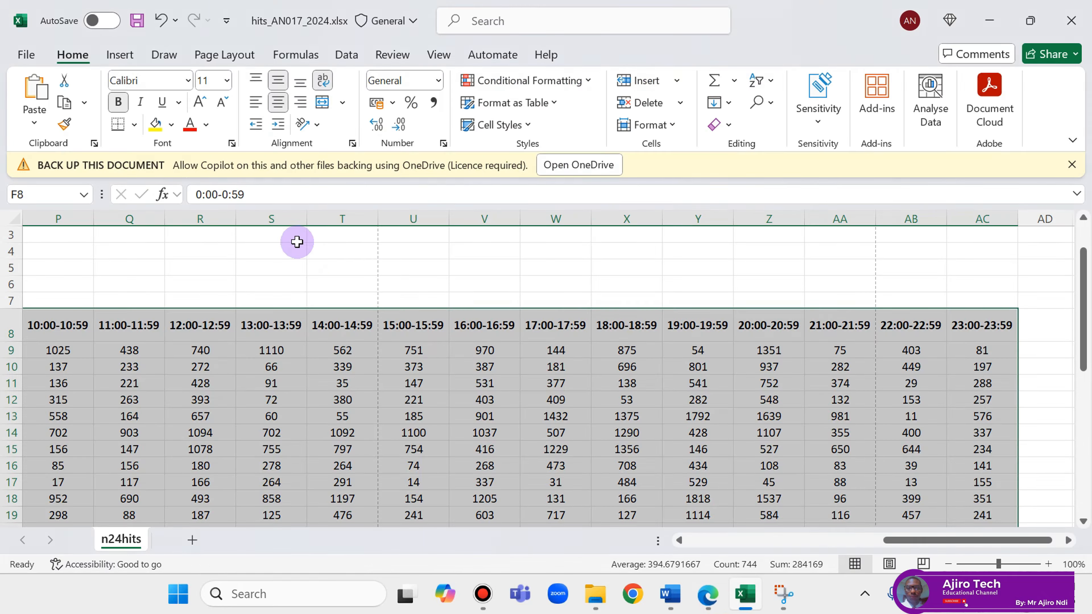
{"action": "left_click", "coordinate": [209, 124]}
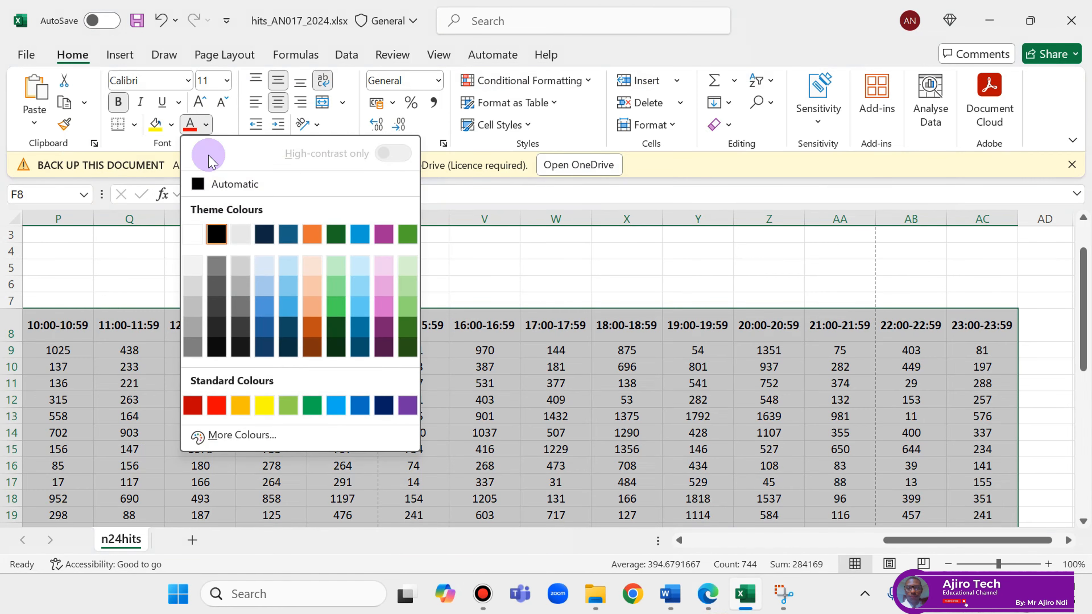
{"action": "left_click", "coordinate": [200, 236]}
{"action": "scroll", "coordinate": [419, 386], "scroll_direction": "left", "scroll_amount": 10}
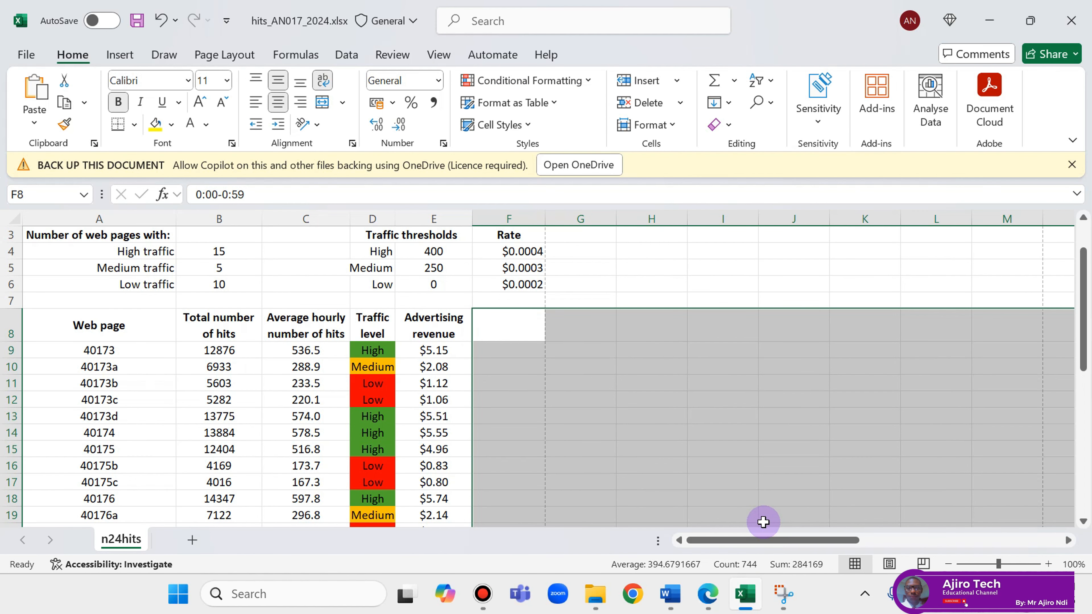
Check the next task on the question paper, then select from A1 down to row 38 for printing
{"action": "left_click", "coordinate": [709, 596]}
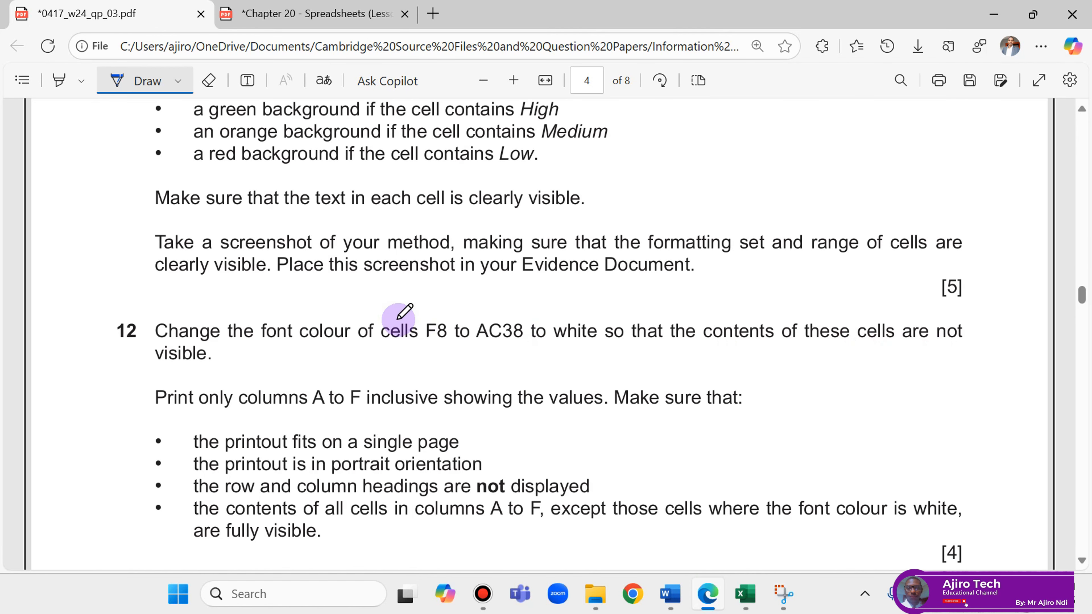
{"action": "scroll", "coordinate": [390, 325], "scroll_direction": "down", "scroll_amount": 4}
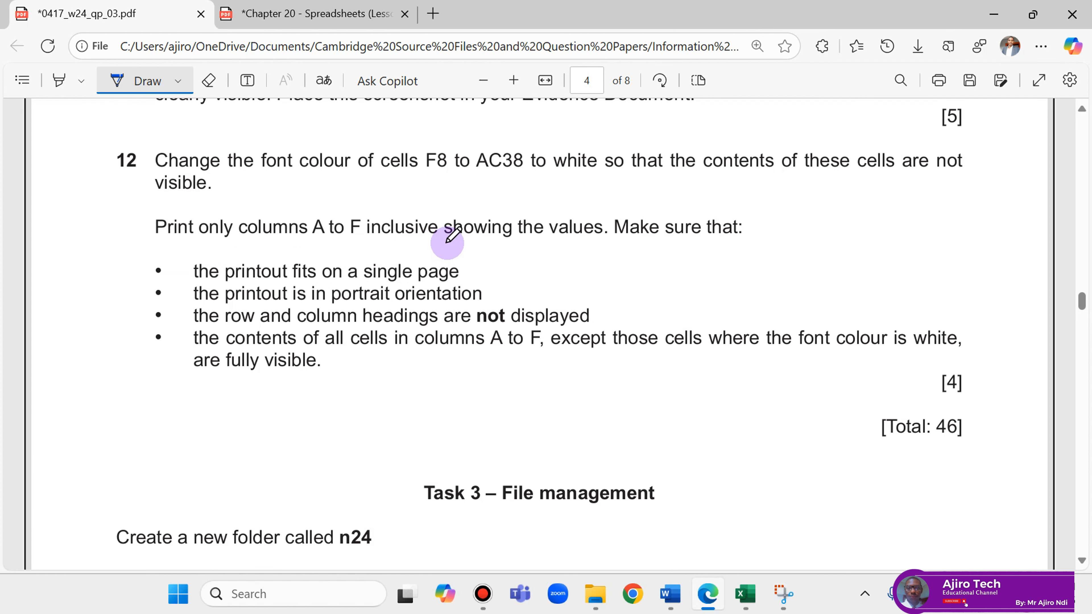
{"action": "left_click", "coordinate": [750, 604]}
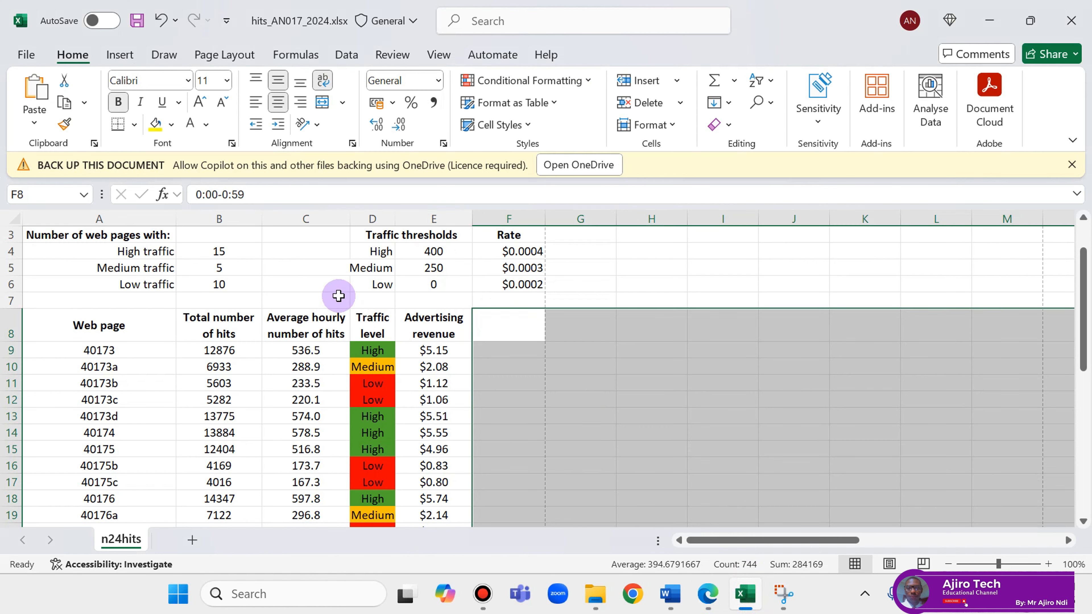
{"action": "scroll", "coordinate": [341, 293], "scroll_direction": "up", "scroll_amount": 1}
{"action": "left_click", "coordinate": [32, 246]}
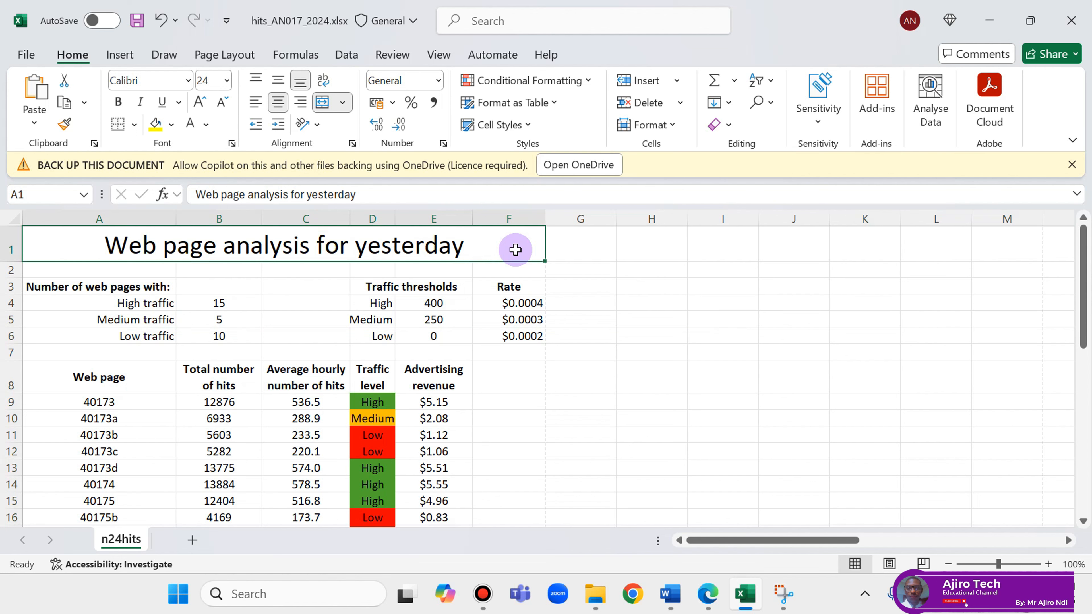
{"action": "key", "text": "ctrl+shift+Down"}
{"action": "key", "text": "ctrl+shift+Down"}
{"action": "key", "text": "ctrl+shift+Down"}
{"action": "key", "text": "ctrl+shift+Down"}
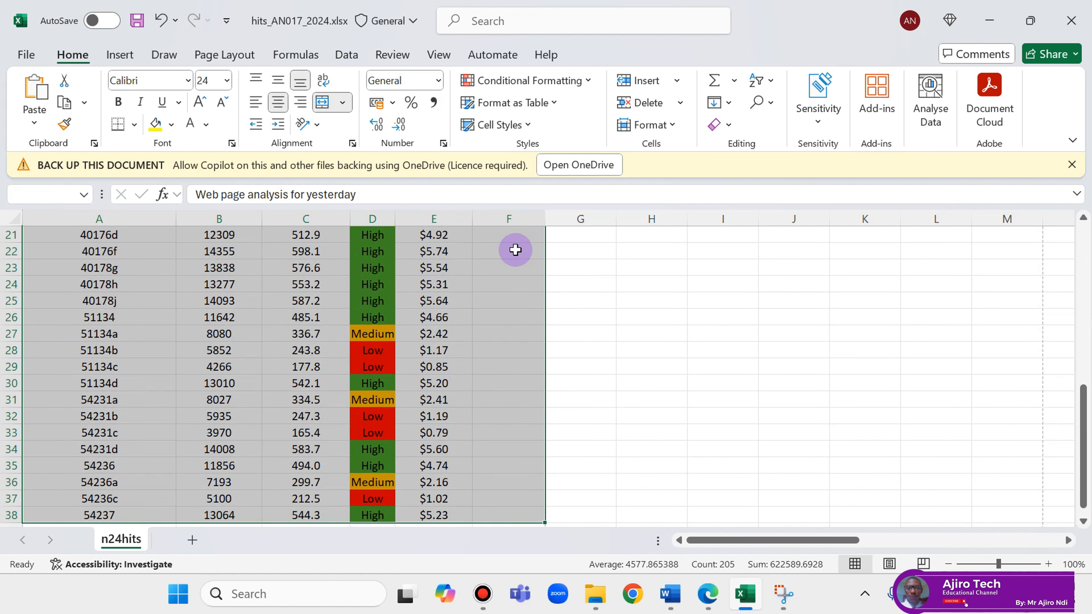
Show the print preview of A1:F38, then check the question paper's print requirements
{"action": "left_click", "coordinate": [27, 54]}
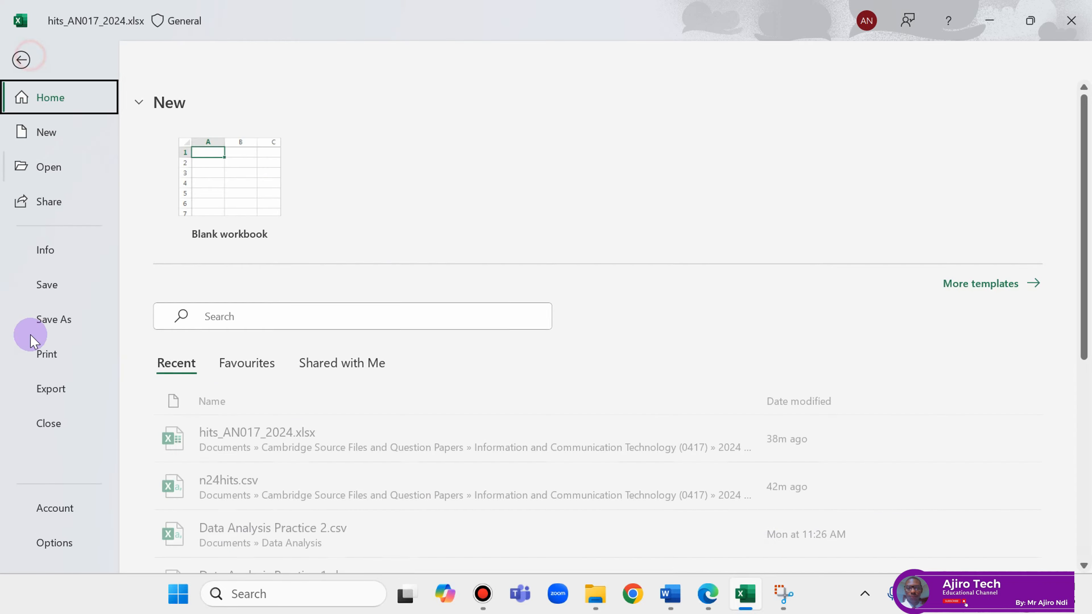
{"action": "left_click", "coordinate": [43, 354]}
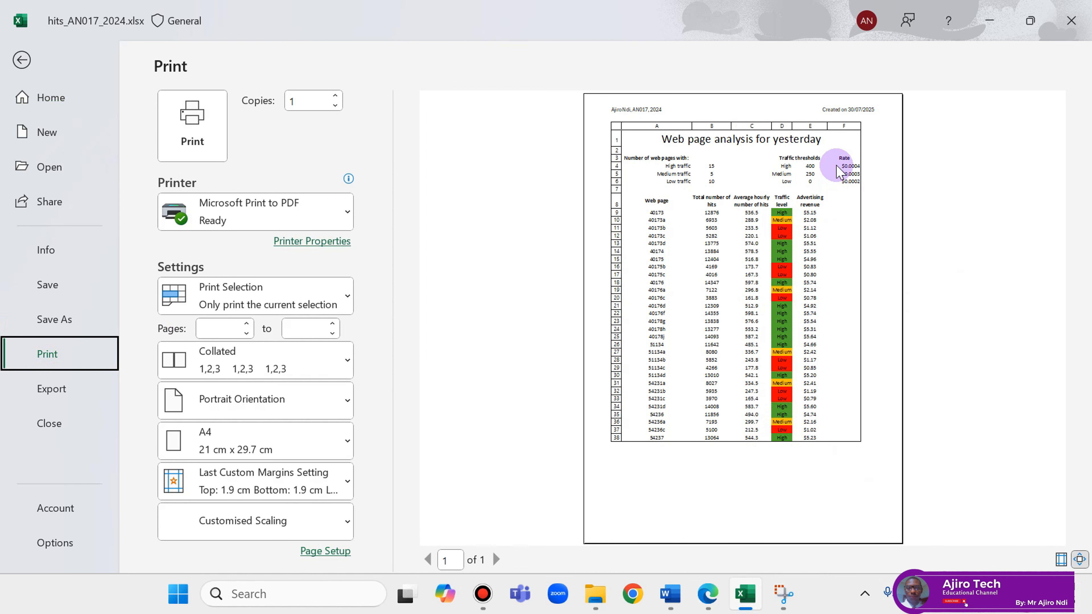
{"action": "left_click", "coordinate": [709, 590]}
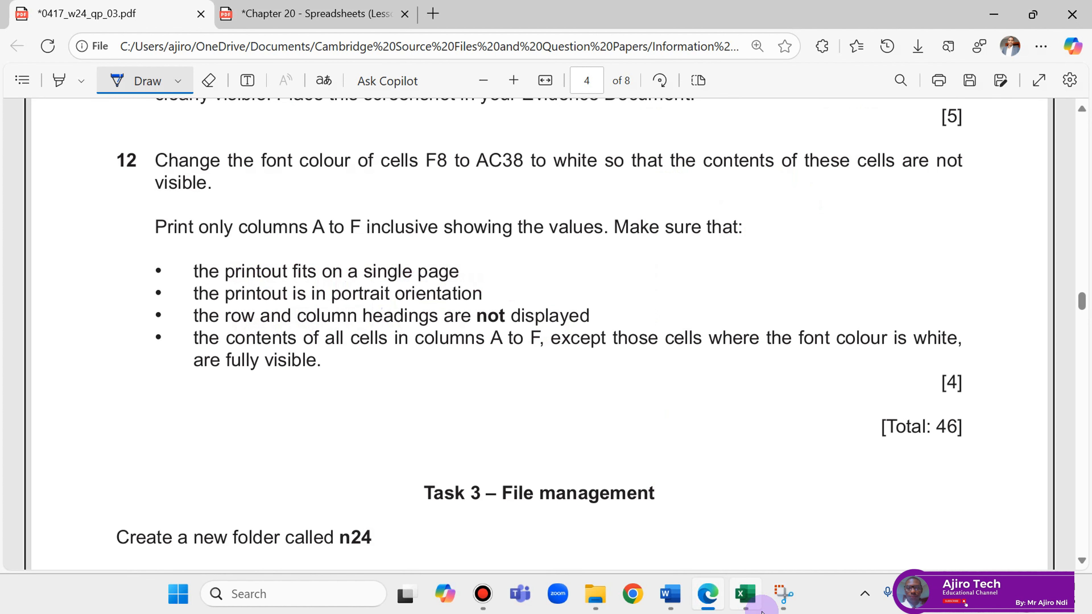
Compare question 12's requirements with Excel's print preview and bring up Page Setup
{"action": "left_click", "coordinate": [746, 600]}
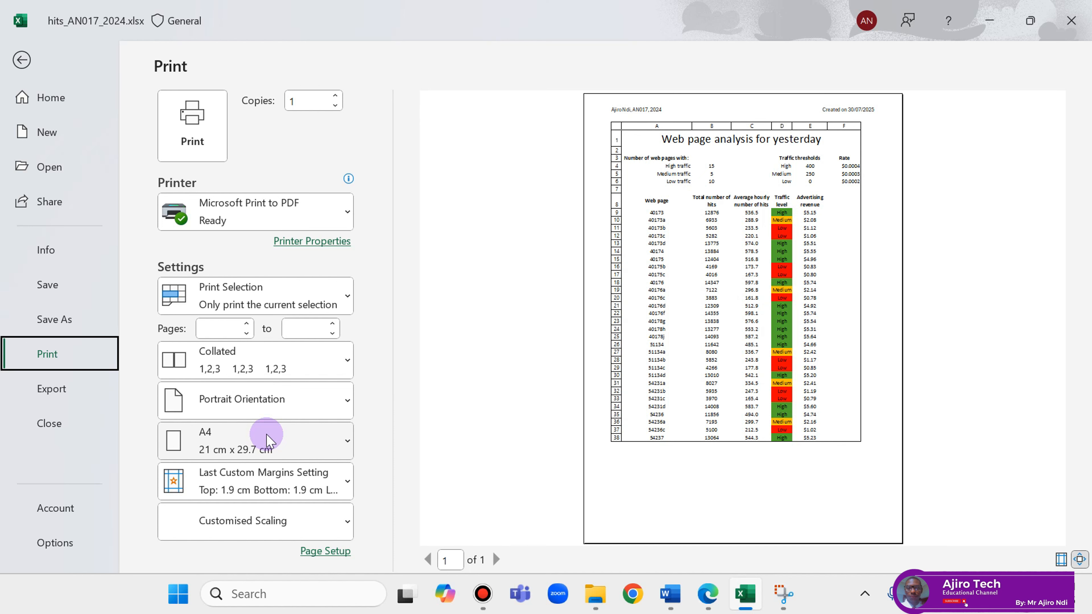
{"action": "left_click", "coordinate": [707, 596]}
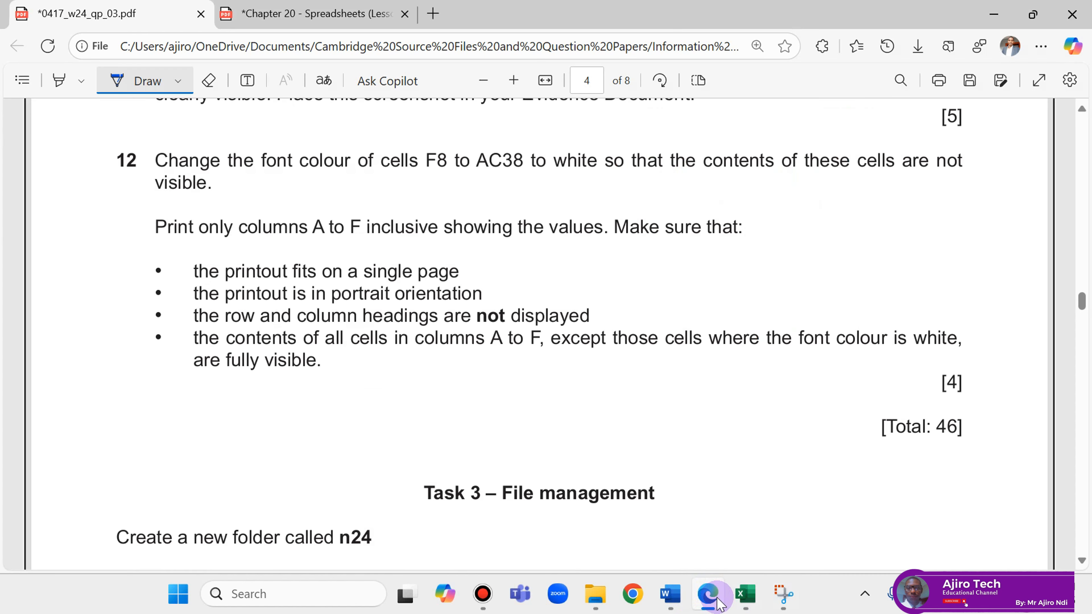
{"action": "left_click", "coordinate": [746, 594]}
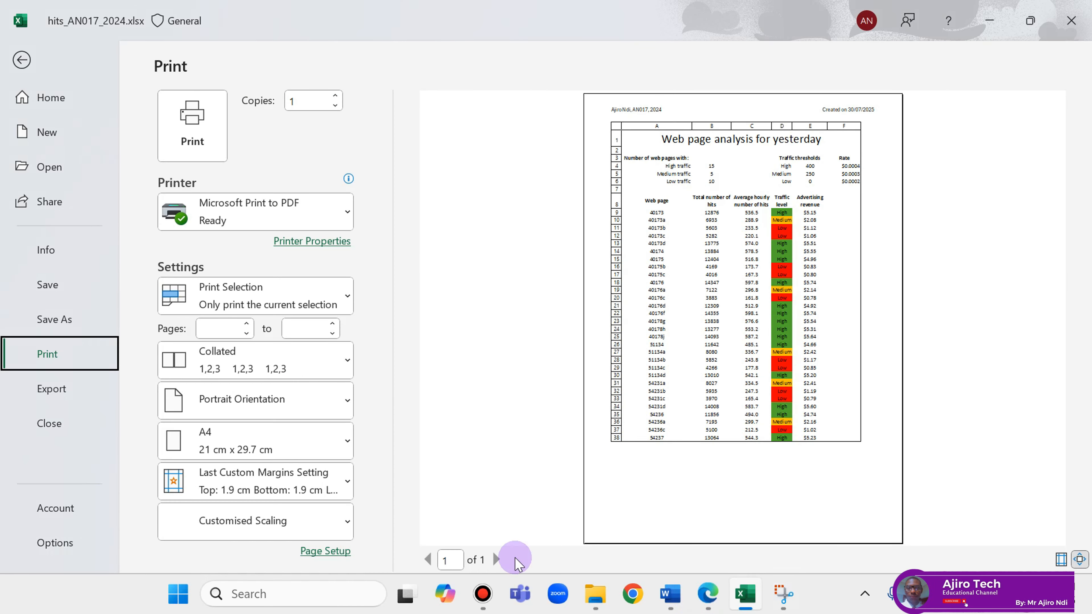
{"action": "left_click", "coordinate": [342, 551]}
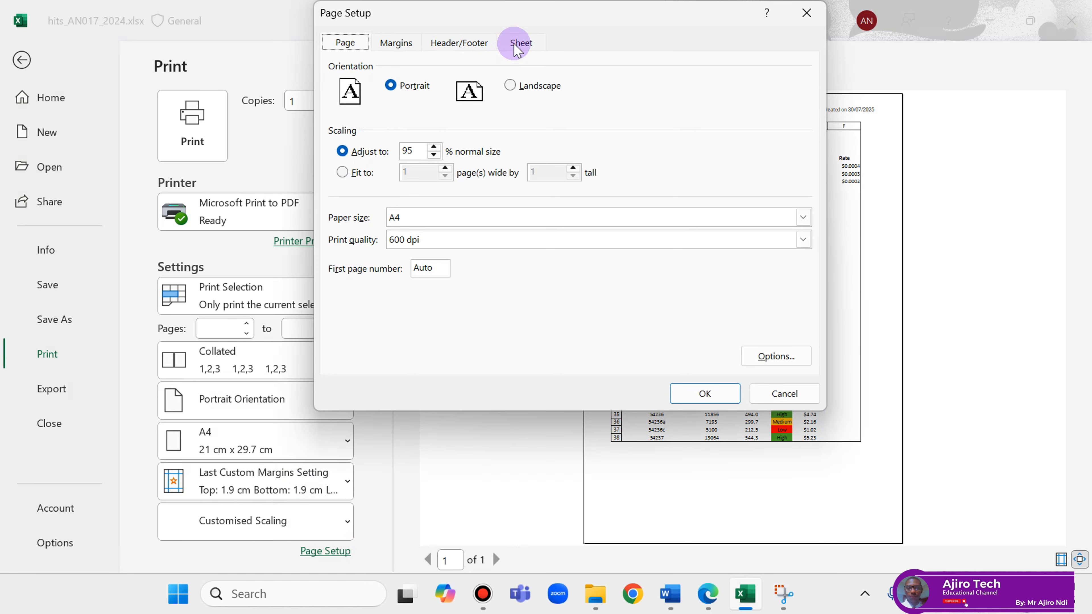
Turn off printing of row and column headings and set print scaling to 100%
{"action": "left_click", "coordinate": [518, 46]}
{"action": "left_click", "coordinate": [341, 225]}
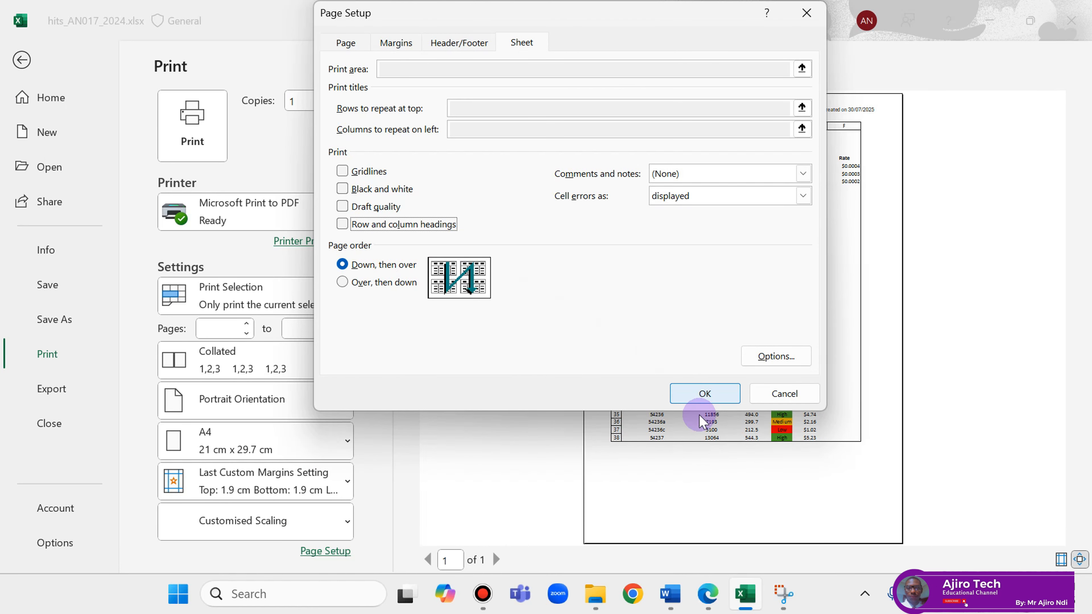
{"action": "left_click", "coordinate": [340, 43]}
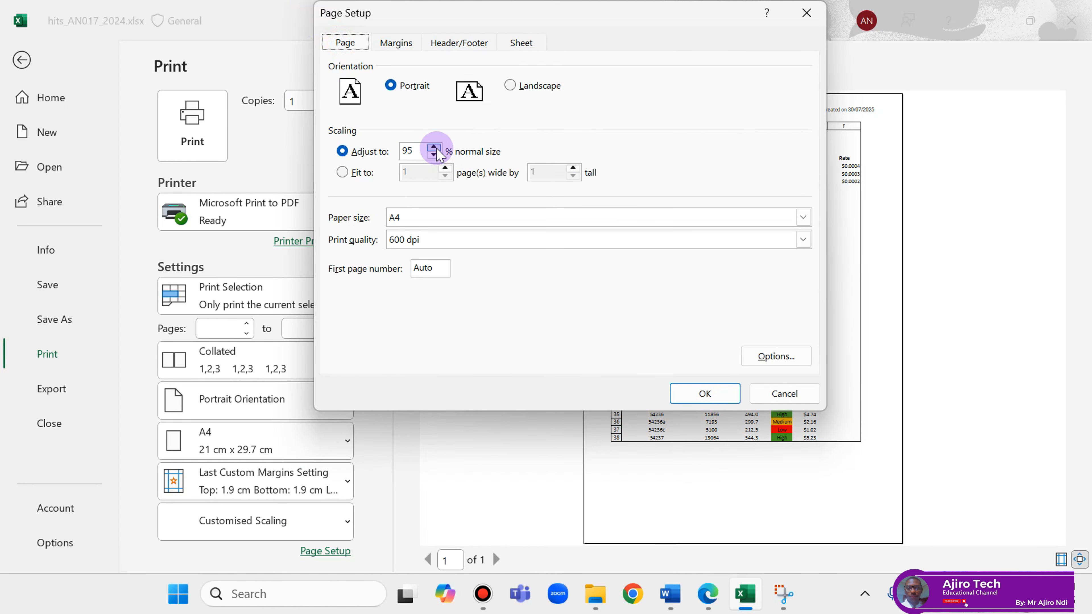
{"action": "left_click", "coordinate": [434, 148]}
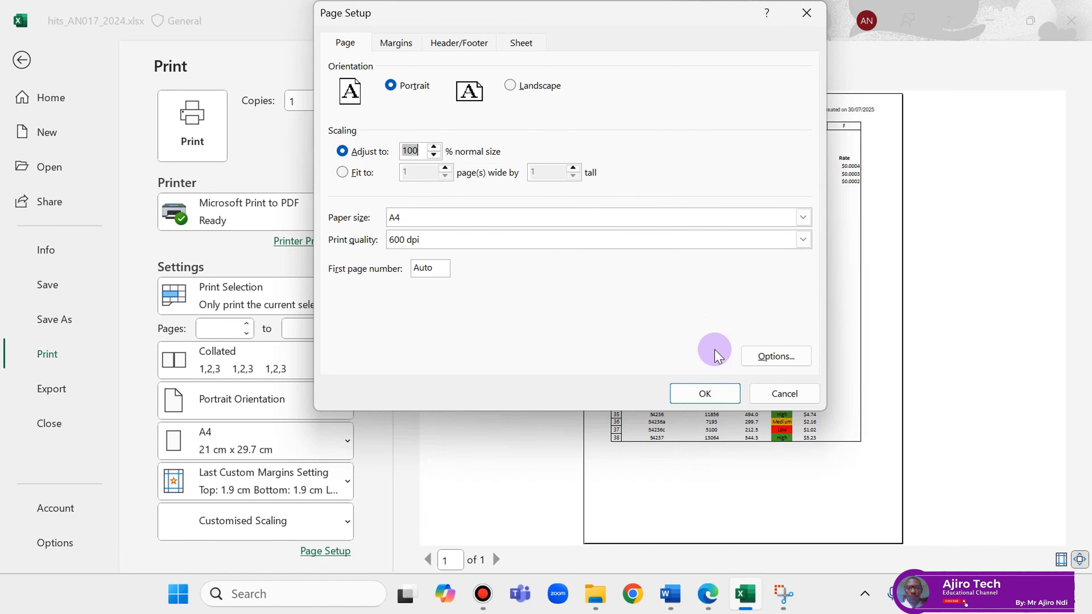
{"action": "left_click", "coordinate": [716, 401]}
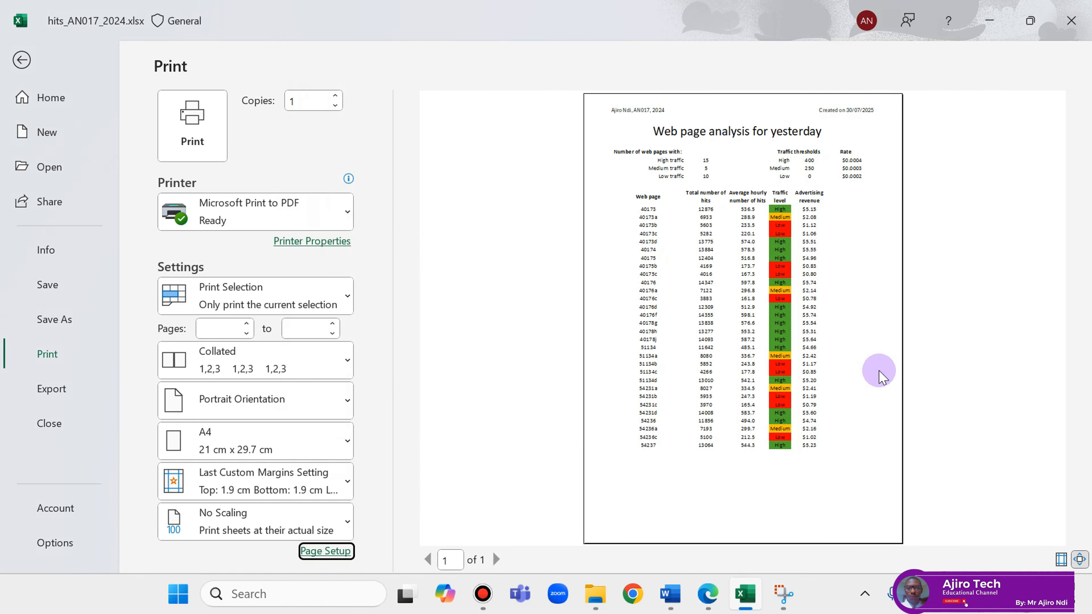
{"action": "left_click", "coordinate": [708, 594]}
Reread question 12's printing conditions in the PDF and return to Excel's print preview
{"action": "scroll", "coordinate": [611, 353], "scroll_direction": "up", "scroll_amount": 5}
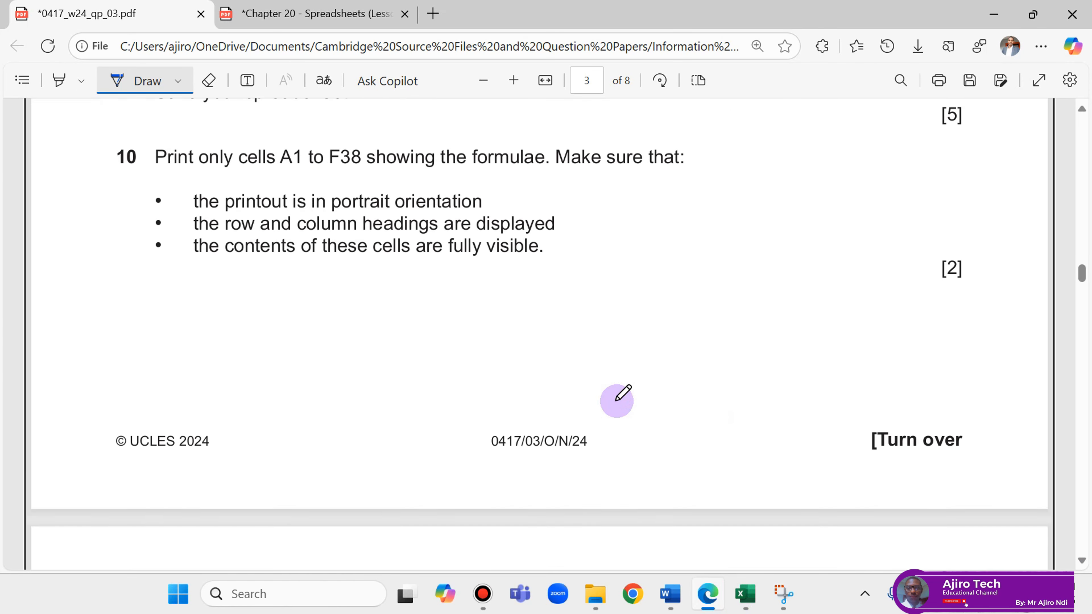
{"action": "scroll", "coordinate": [617, 400], "scroll_direction": "down", "scroll_amount": 6}
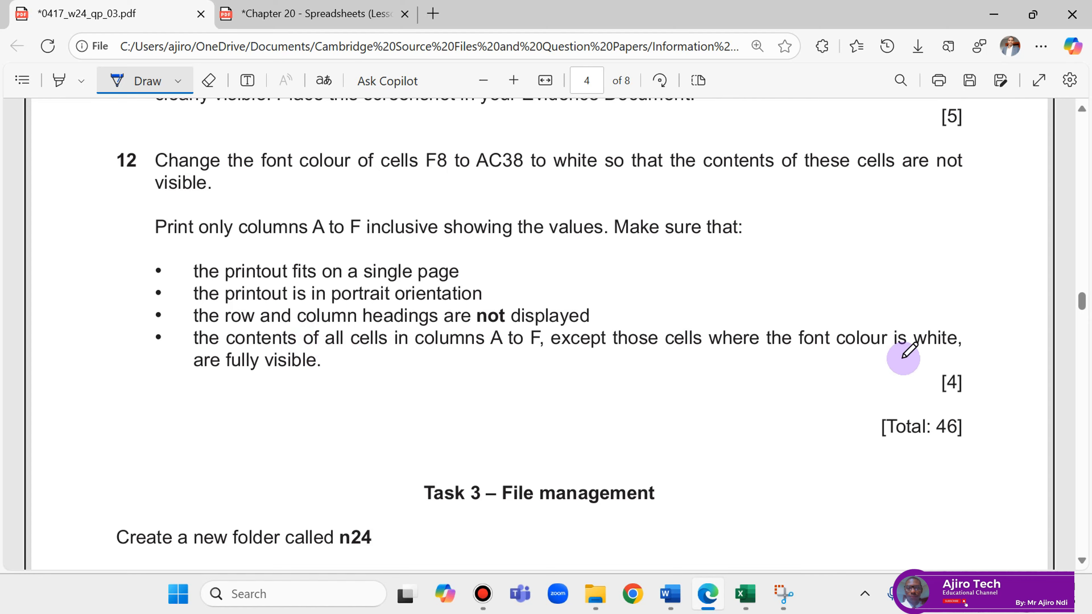
{"action": "left_click", "coordinate": [747, 594]}
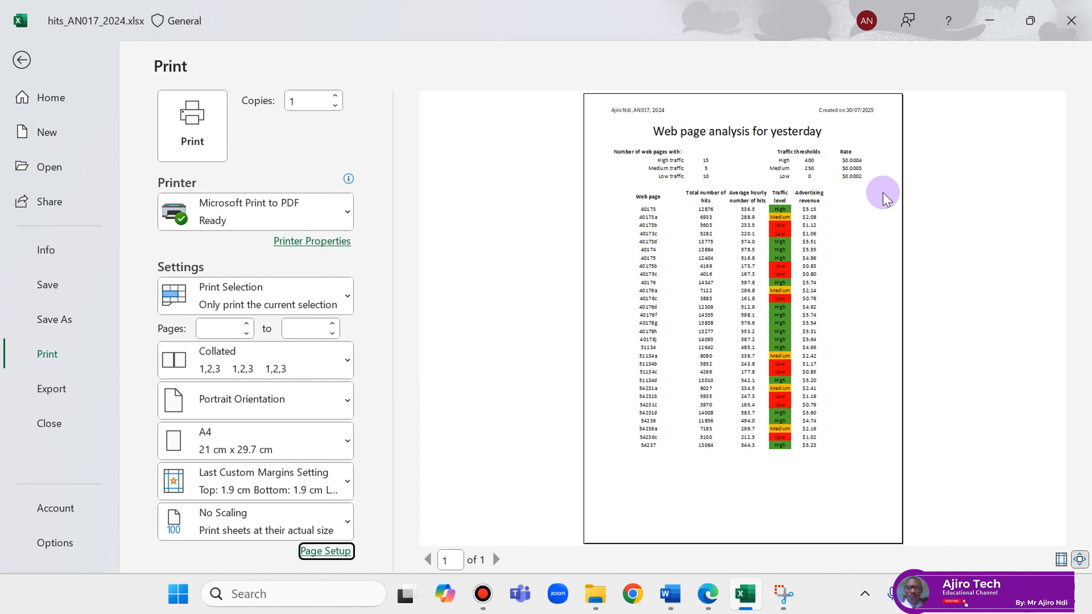
Print the range to PDF without sensitivity labels, entering 'A' as the justification
{"action": "left_click", "coordinate": [708, 594]}
{"action": "left_click", "coordinate": [708, 595]}
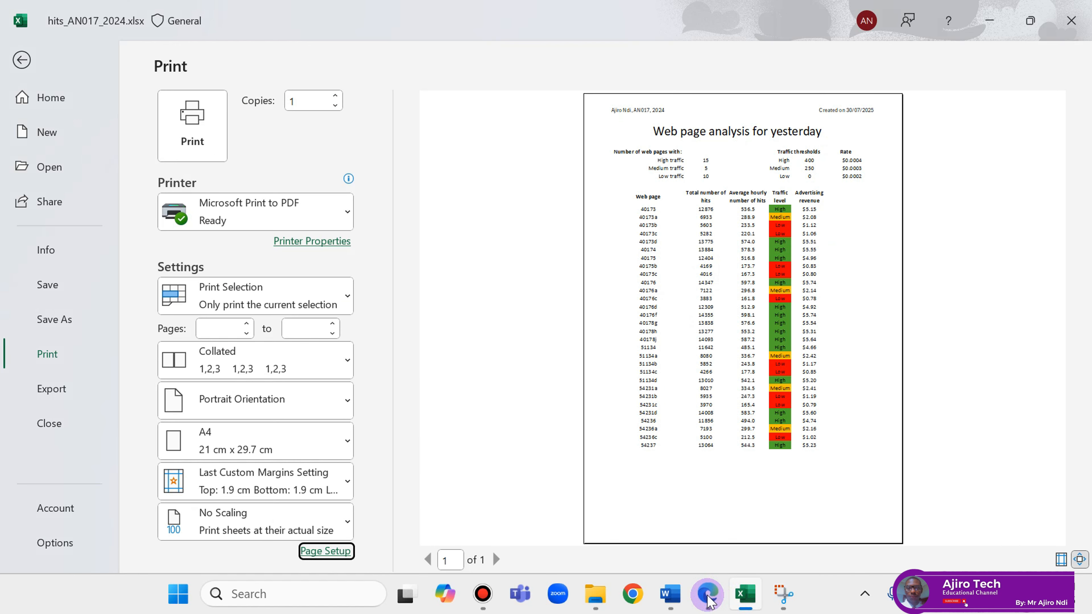
{"action": "left_click", "coordinate": [192, 125]}
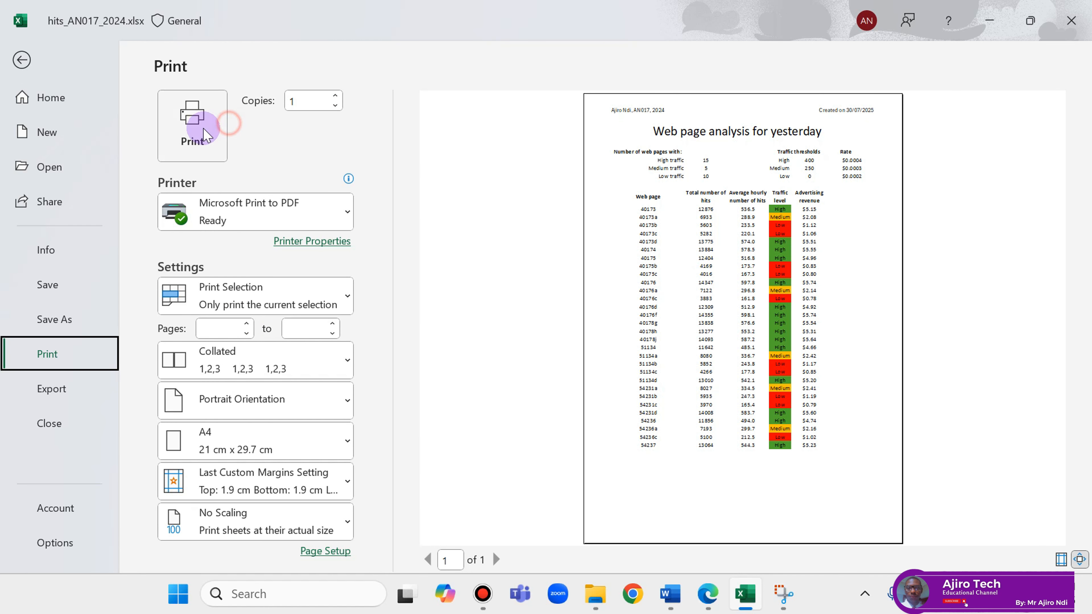
{"action": "left_click", "coordinate": [436, 276]}
{"action": "left_click", "coordinate": [434, 309]}
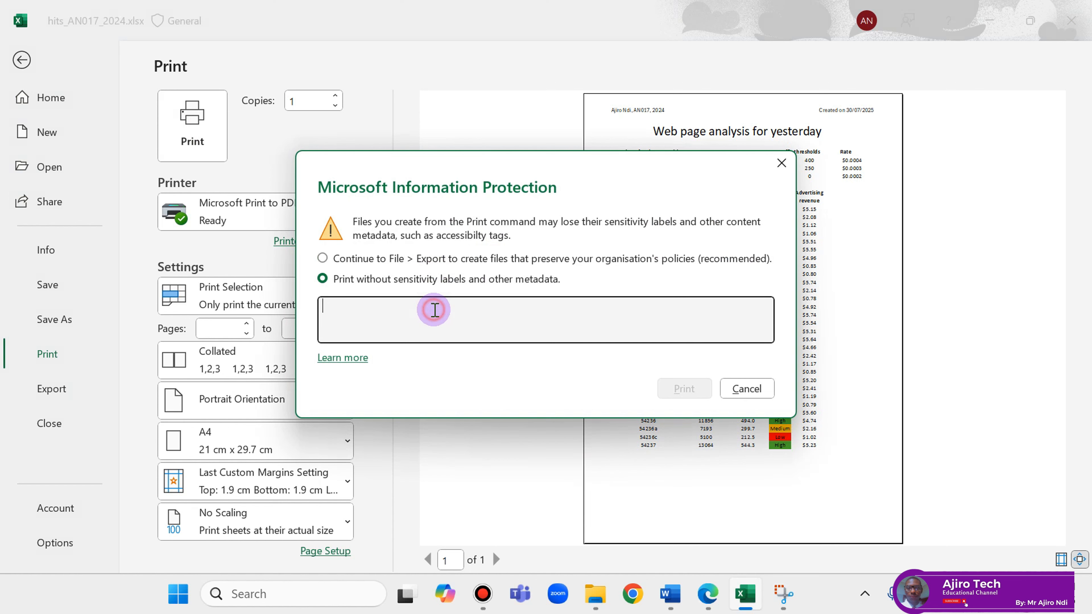
{"action": "type", "text": "Ajiro Tech"}
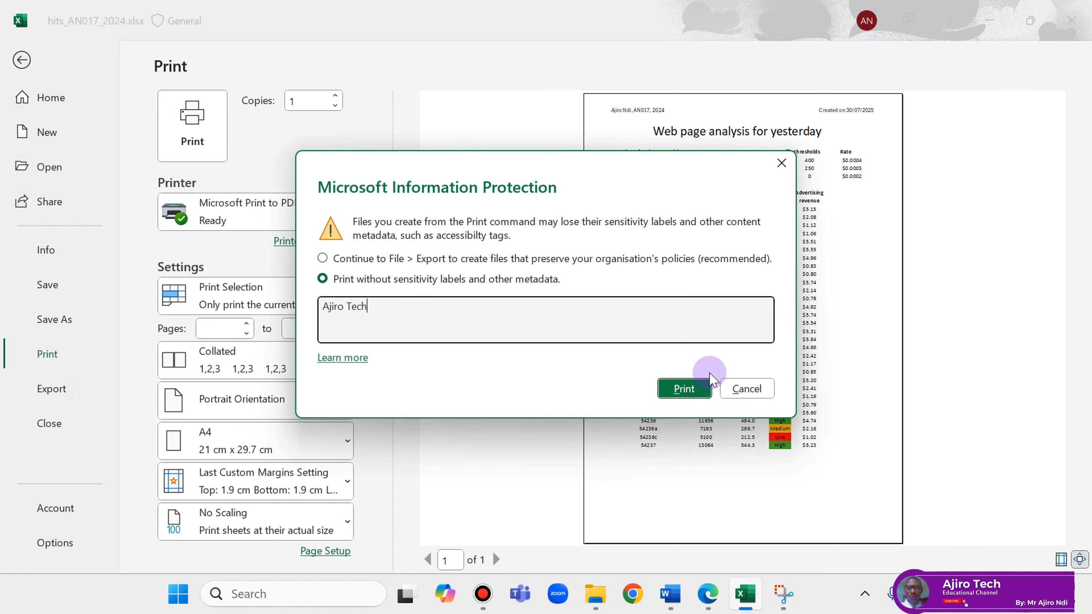
{"action": "left_click", "coordinate": [684, 388]}
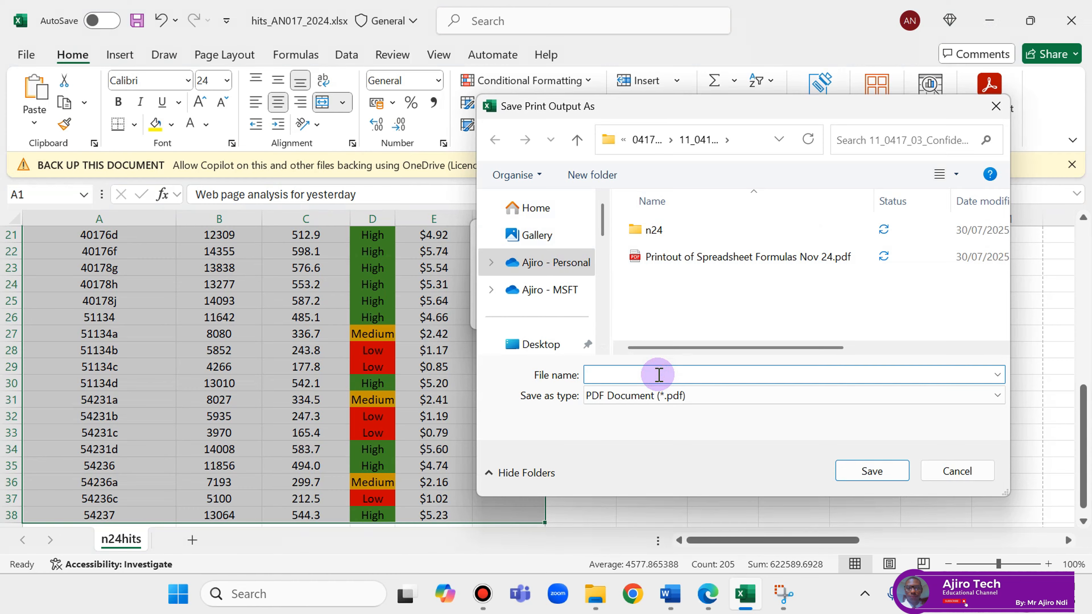
Save the values printout as 'Printout of Spreadsheet Values Nov 24.pdf'
{"action": "left_click", "coordinate": [658, 374]}
{"action": "type", "text": "Prit"}
{"action": "key", "text": "BackSpace"}
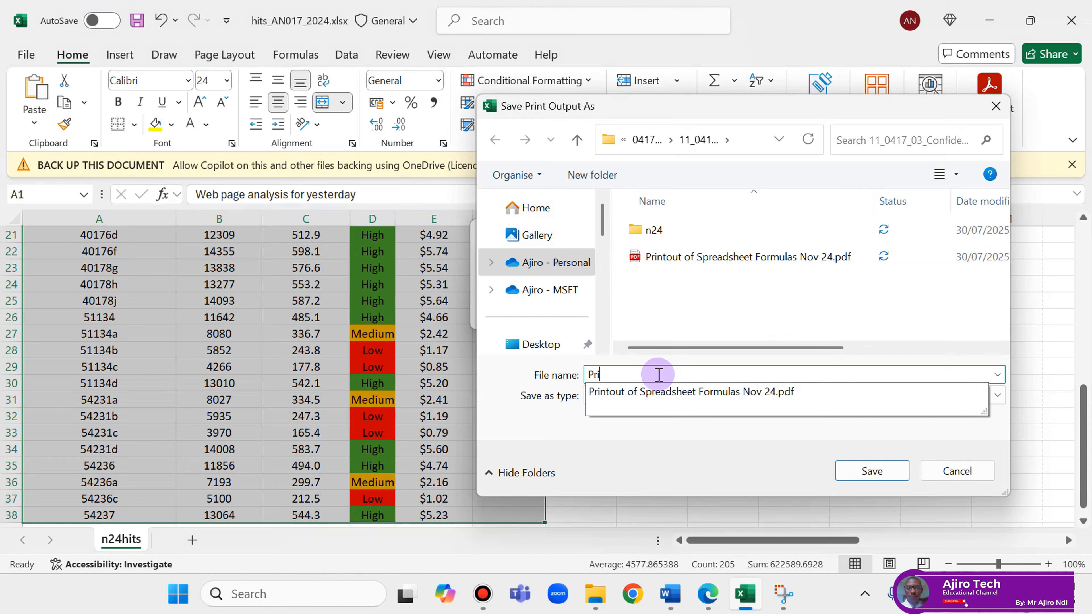
{"action": "type", "text": "ntout of Spreadsheet"}
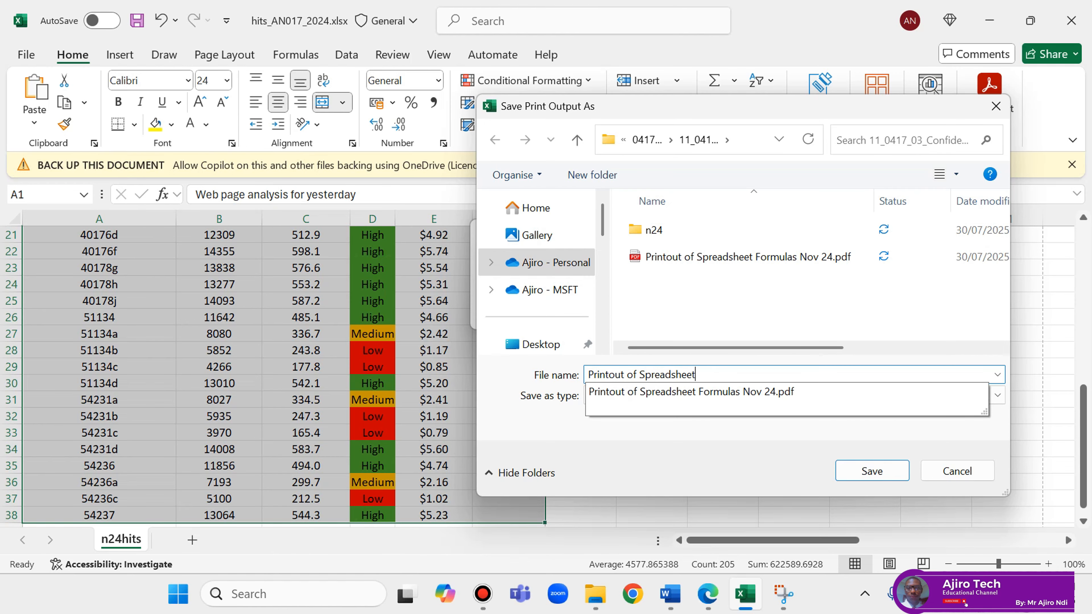
{"action": "type", "text": "Values Nov 24"}
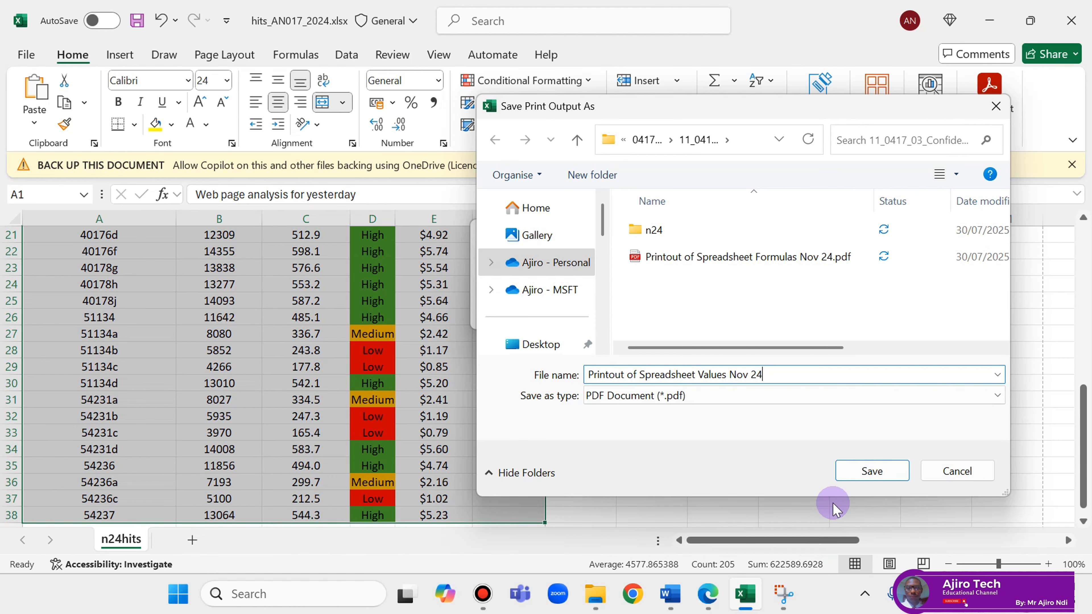
{"action": "left_click", "coordinate": [856, 471]}
Open 'Printout of Spreadsheet Formulas Nov 24.pdf' from the printouts folder
{"action": "left_click", "coordinate": [708, 596]}
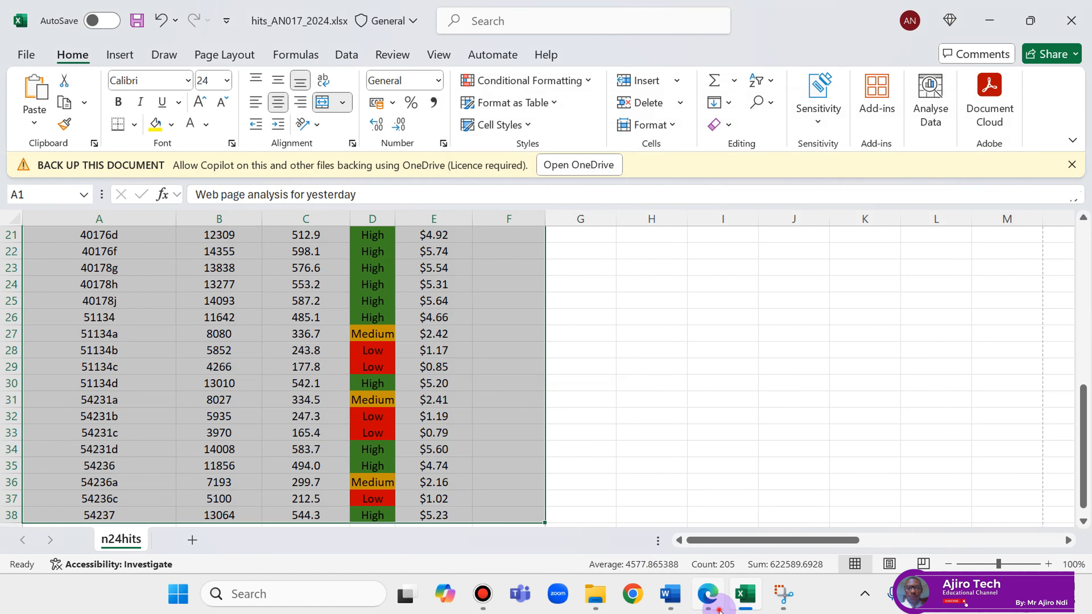
{"action": "left_click", "coordinate": [593, 577]}
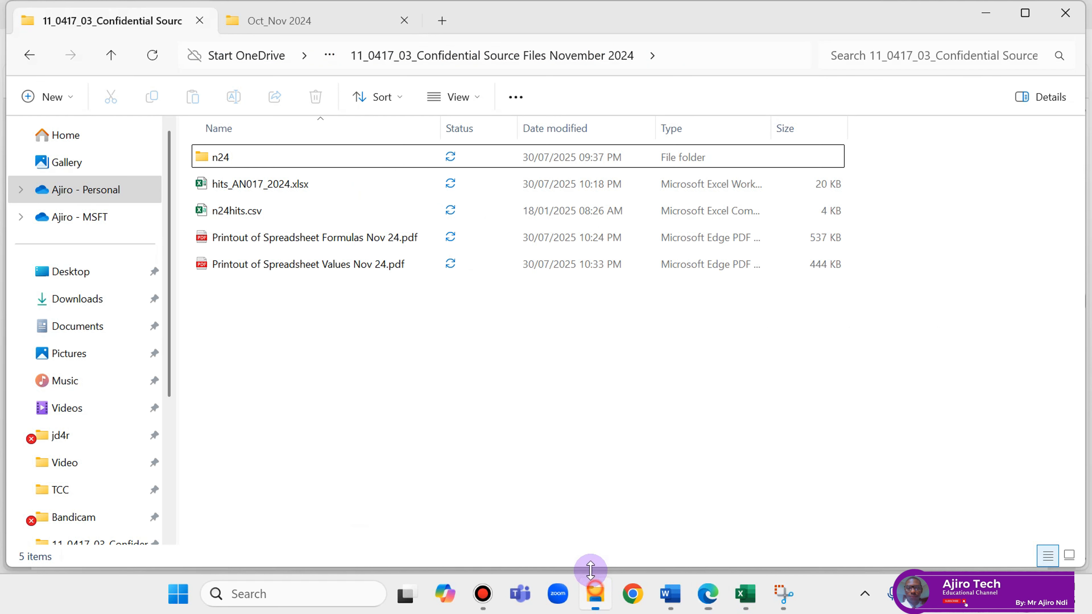
{"action": "double_click", "coordinate": [303, 247]}
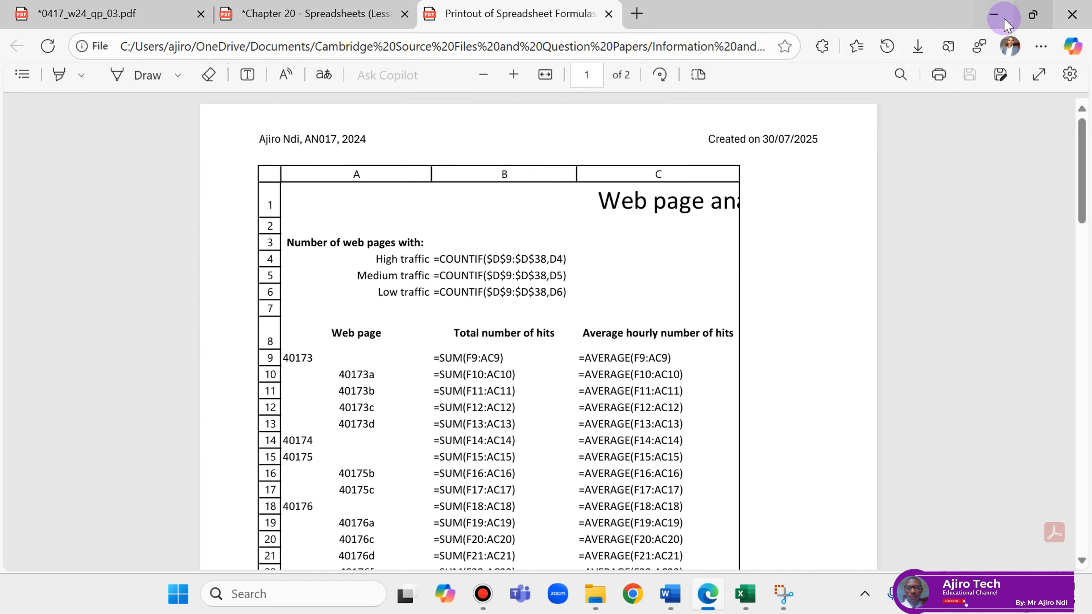
Open 'Printout of Spreadsheet Values Nov 24.pdf' in Edge from File Explorer and look through it
{"action": "left_click", "coordinate": [994, 15]}
{"action": "left_click", "coordinate": [384, 264]}
{"action": "double_click", "coordinate": [384, 263]}
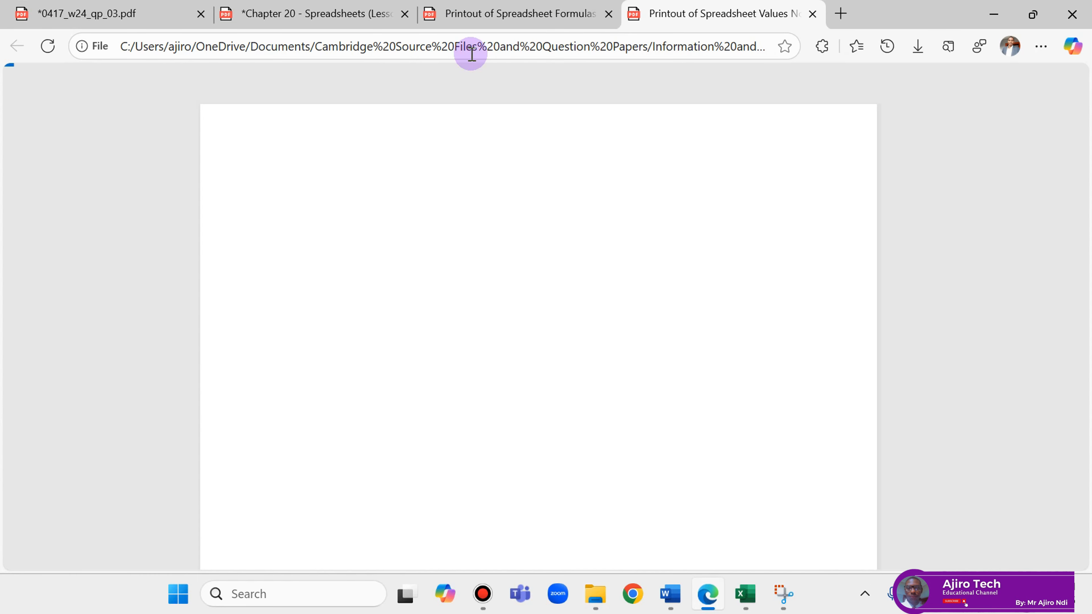
{"action": "scroll", "coordinate": [727, 215], "scroll_direction": "down", "scroll_amount": 3}
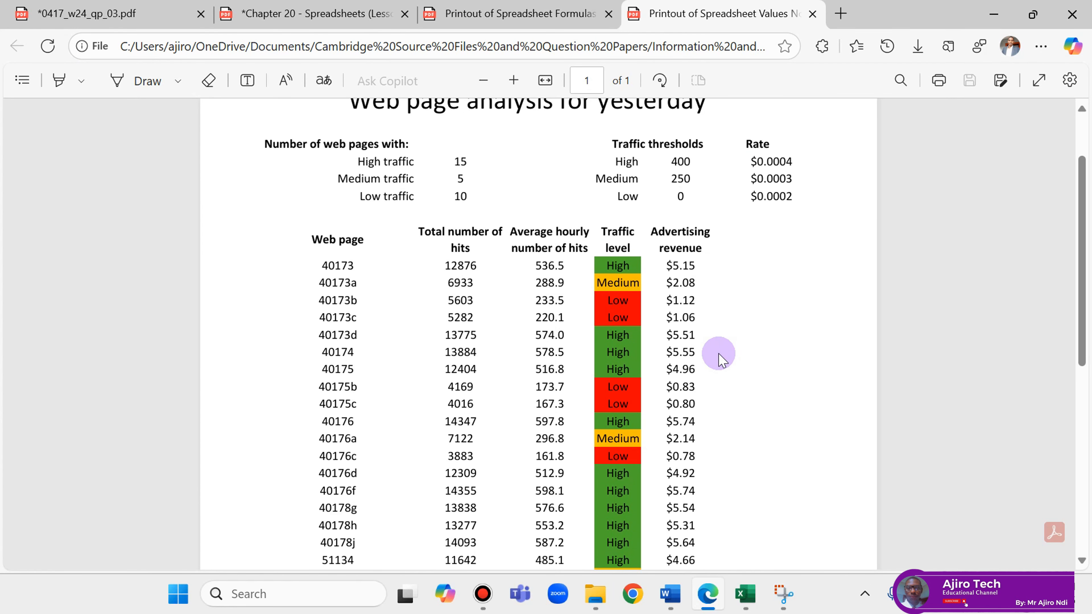
{"action": "scroll", "coordinate": [721, 360], "scroll_direction": "down", "scroll_amount": 10}
{"action": "scroll", "coordinate": [721, 360], "scroll_direction": "up", "scroll_amount": 15}
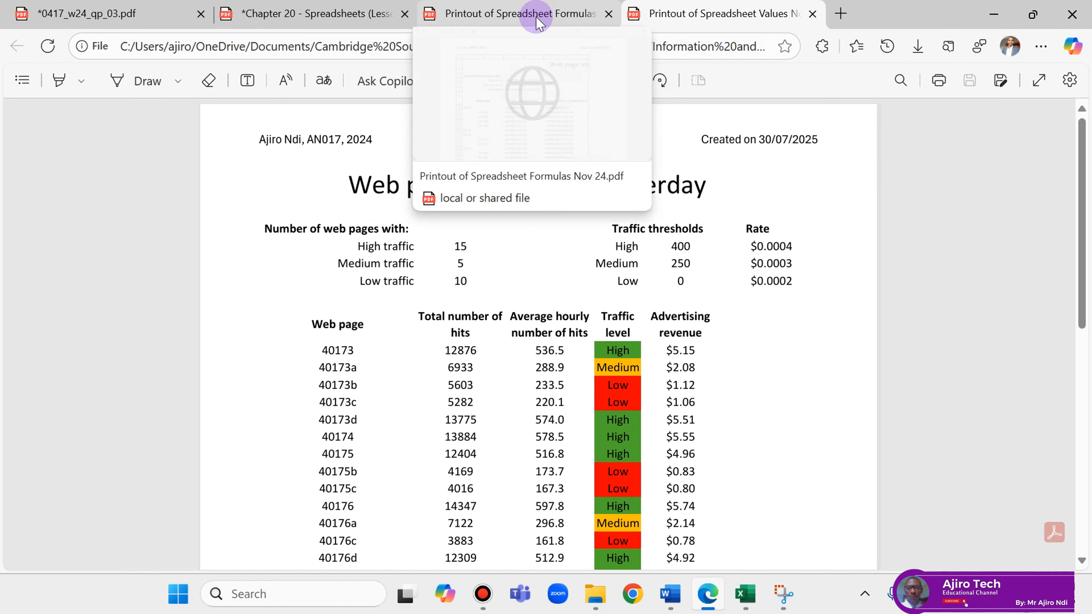
Compare the formulas printout with the values printout, ending on the two-page formulas PDF
{"action": "left_click", "coordinate": [526, 19]}
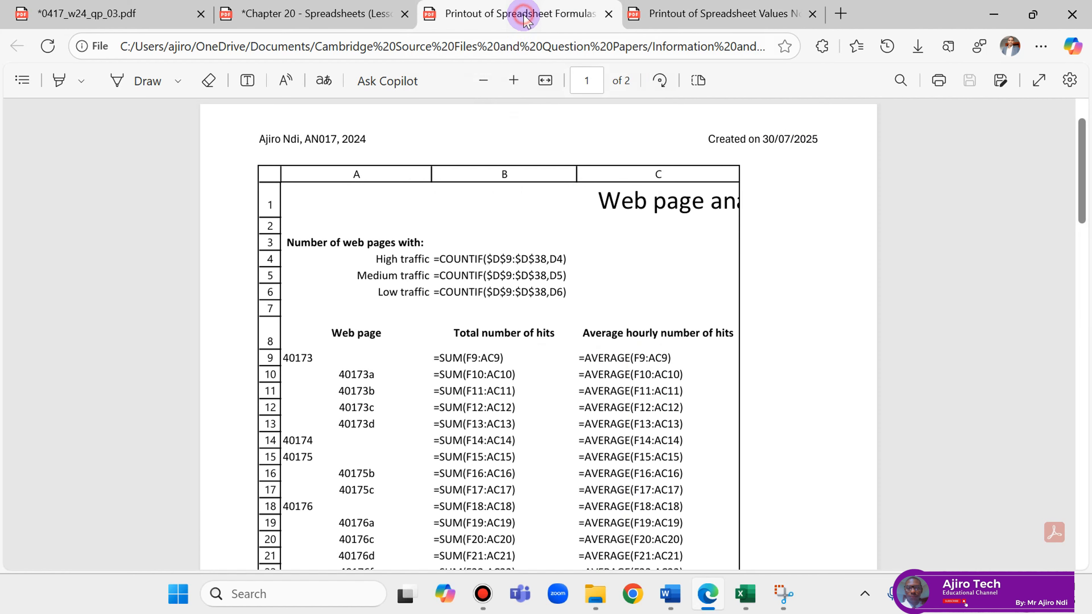
{"action": "scroll", "coordinate": [712, 306], "scroll_direction": "down", "scroll_amount": 2}
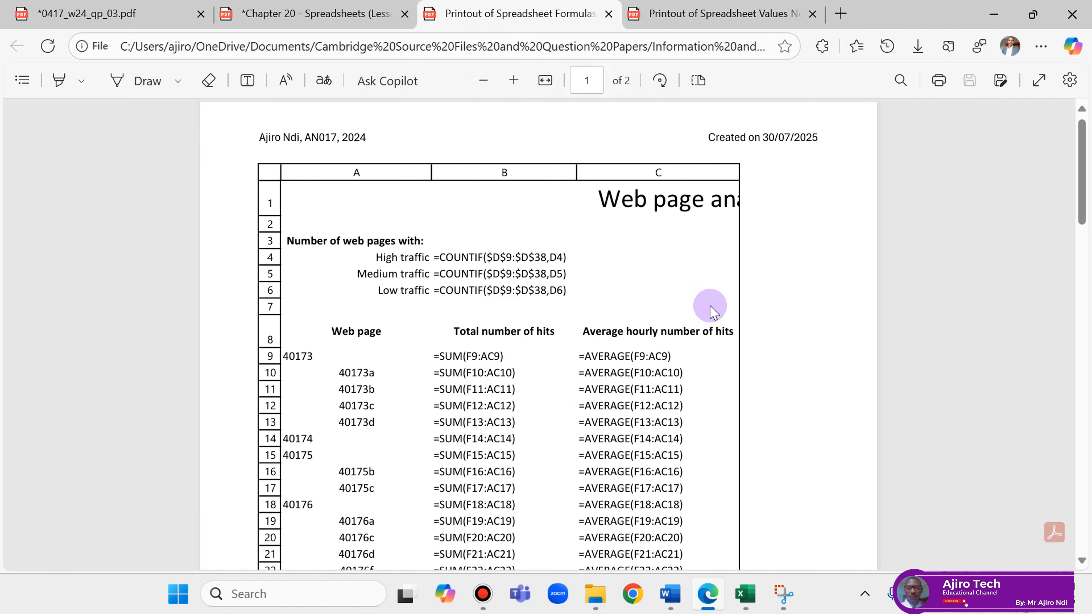
{"action": "scroll", "coordinate": [712, 307], "scroll_direction": "down", "scroll_amount": 10}
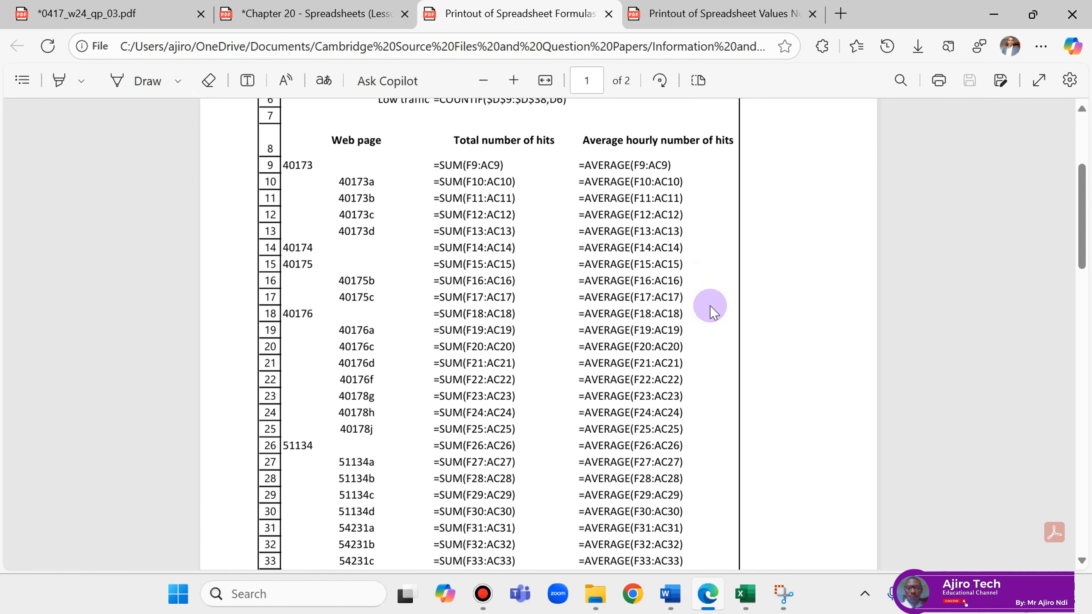
{"action": "scroll", "coordinate": [711, 306], "scroll_direction": "up", "scroll_amount": 11}
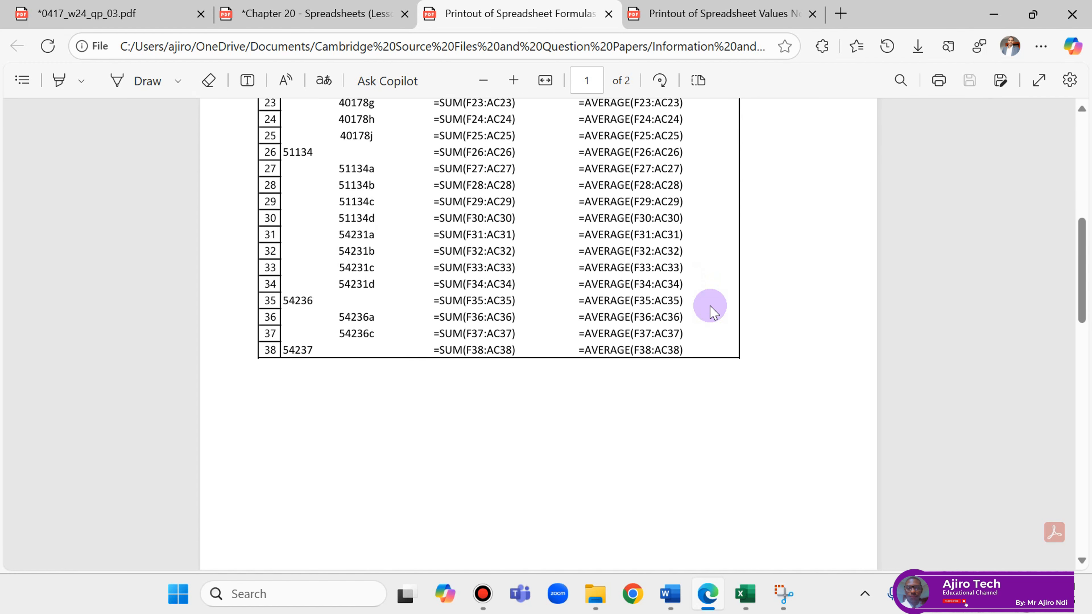
{"action": "scroll", "coordinate": [711, 306], "scroll_direction": "down", "scroll_amount": 7}
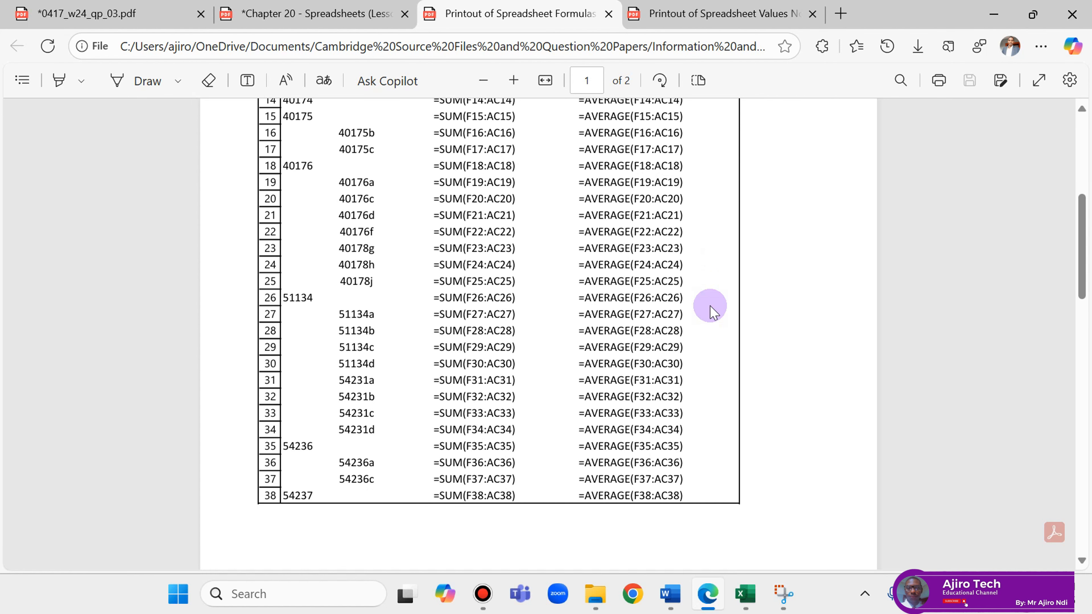
{"action": "scroll", "coordinate": [712, 306], "scroll_direction": "up", "scroll_amount": 6}
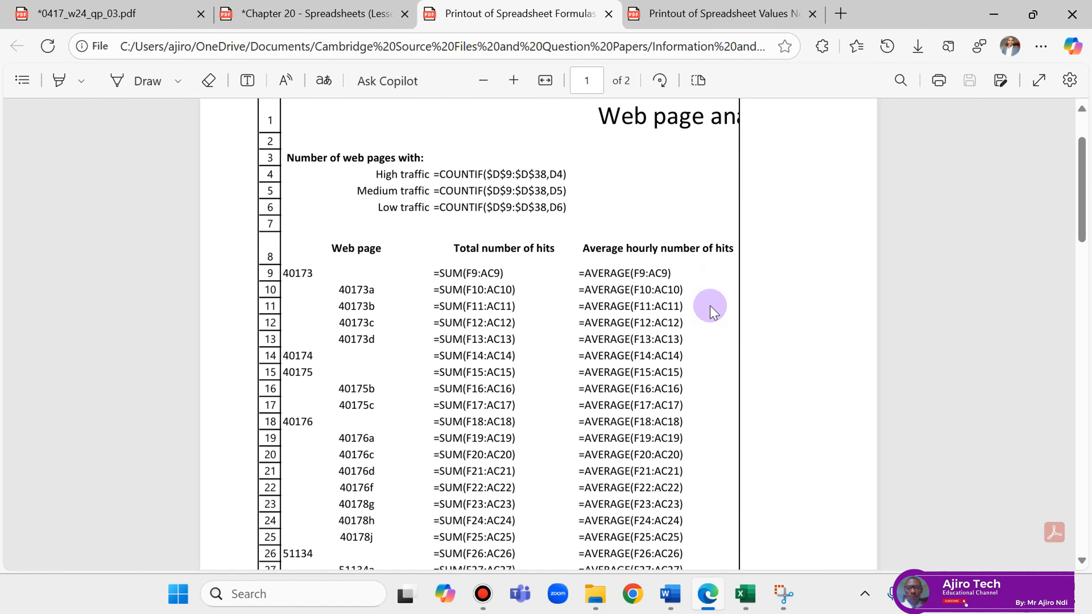
{"action": "scroll", "coordinate": [711, 306], "scroll_direction": "up", "scroll_amount": 2}
{"action": "scroll", "coordinate": [712, 306], "scroll_direction": "down", "scroll_amount": 14}
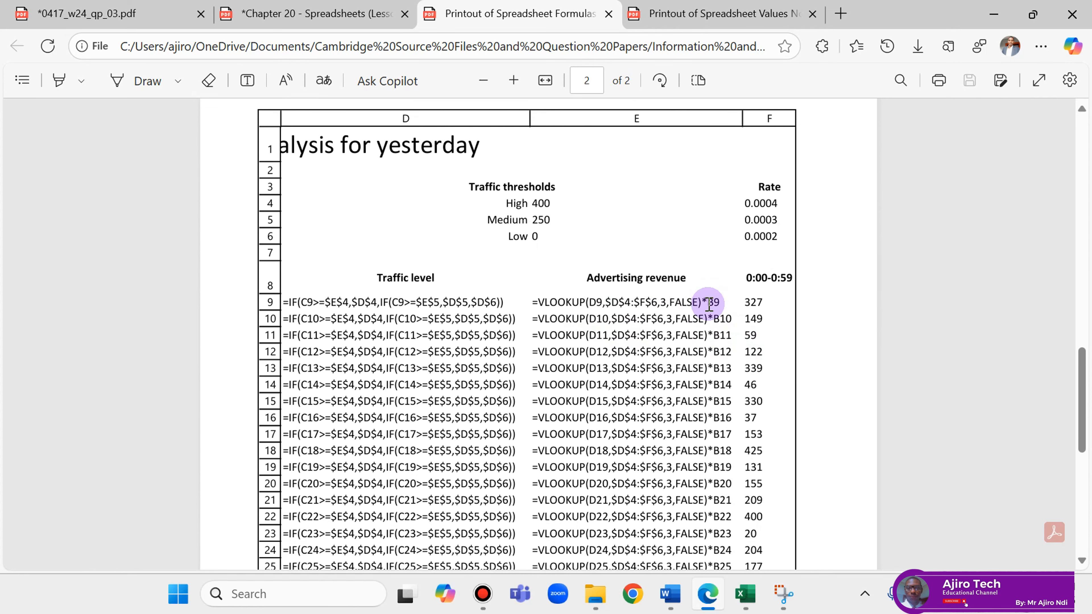
{"action": "scroll", "coordinate": [707, 297], "scroll_direction": "down", "scroll_amount": 8}
{"action": "scroll", "coordinate": [709, 305], "scroll_direction": "up", "scroll_amount": 8}
{"action": "scroll", "coordinate": [709, 305], "scroll_direction": "up", "scroll_amount": 12}
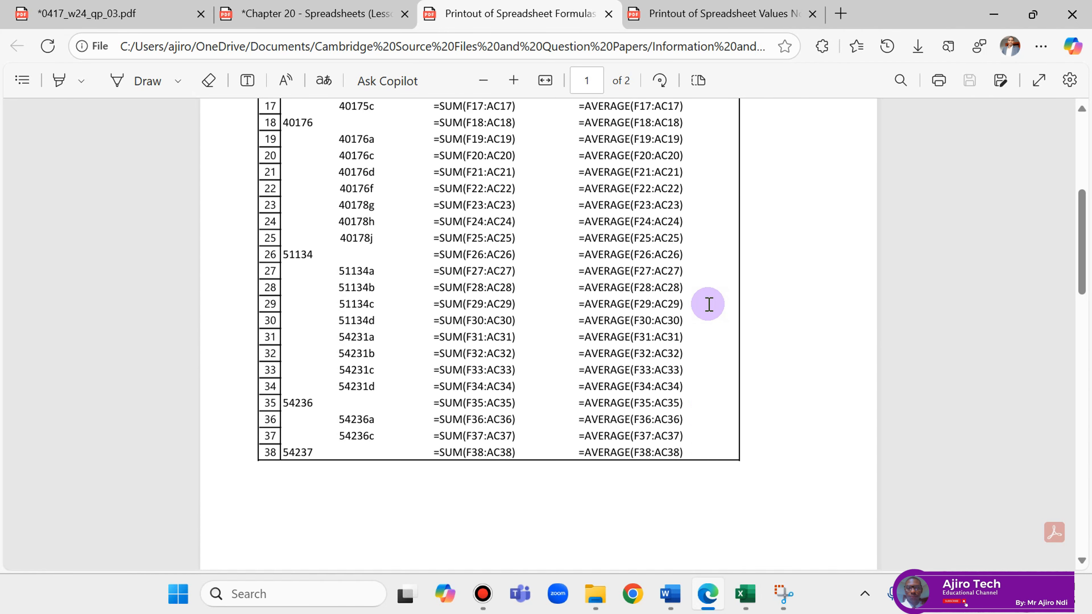
{"action": "left_click", "coordinate": [709, 13]}
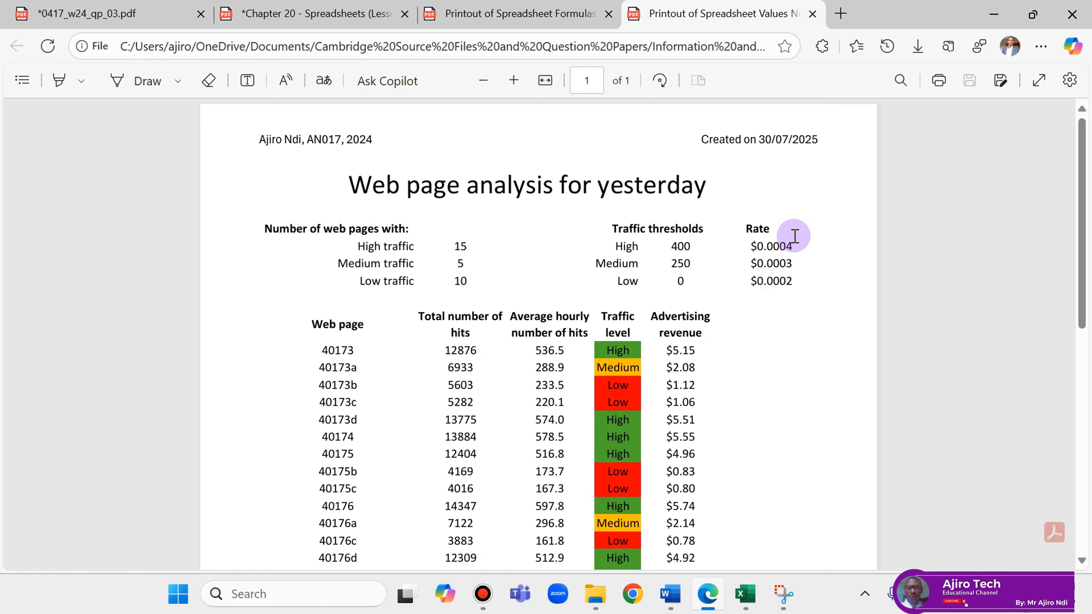
{"action": "left_click", "coordinate": [582, 18]}
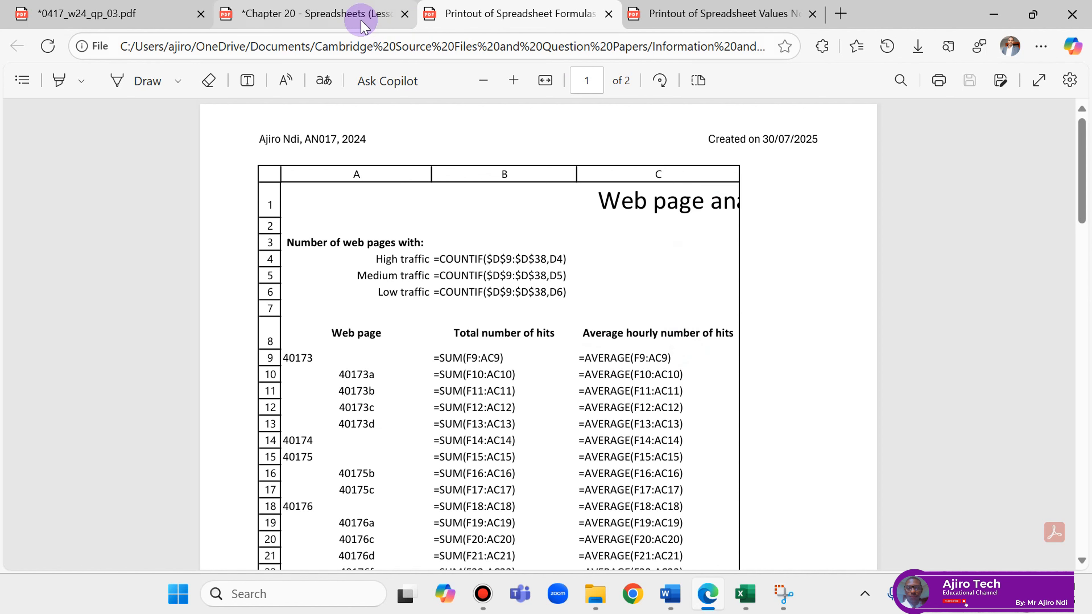
Return to 0417_w24_qp_03.pdf at page 4, question 12's print requirements for columns A to F
{"action": "left_click", "coordinate": [84, 10]}
{"action": "scroll", "coordinate": [849, 413], "scroll_direction": "down", "scroll_amount": 2}
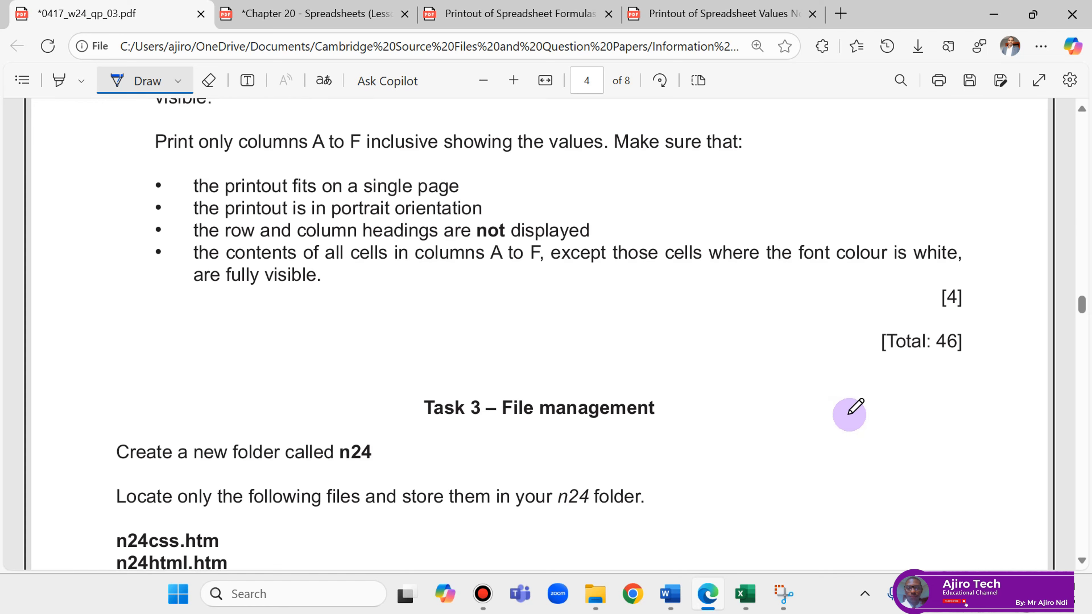
{"action": "scroll", "coordinate": [849, 413], "scroll_direction": "up", "scroll_amount": 9}
{"action": "scroll", "coordinate": [849, 413], "scroll_direction": "down", "scroll_amount": 15}
{"action": "scroll", "coordinate": [849, 414], "scroll_direction": "up", "scroll_amount": 15}
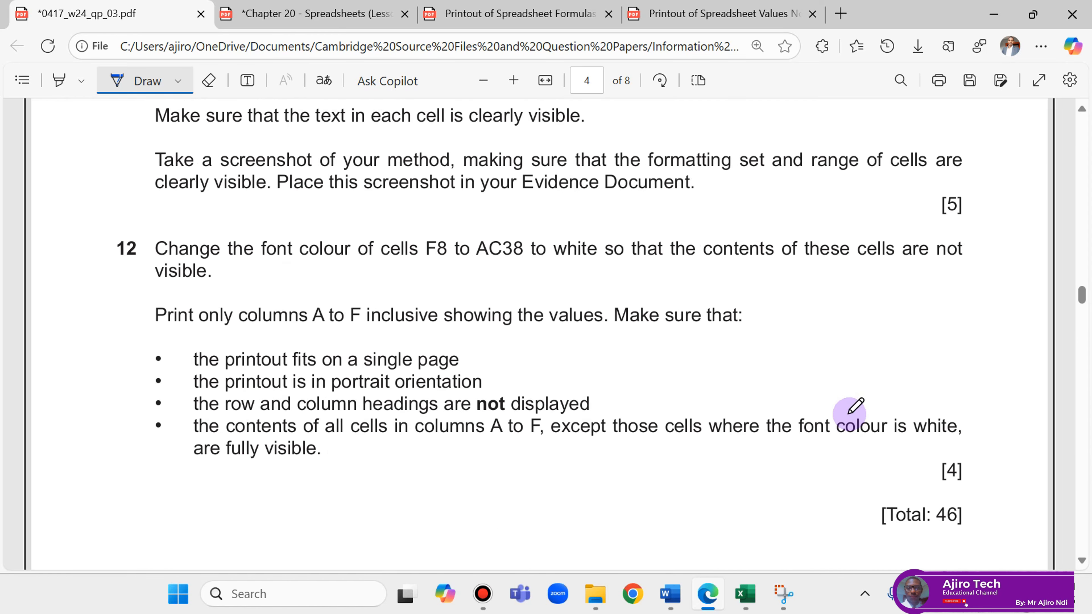
{"action": "scroll", "coordinate": [849, 414], "scroll_direction": "up", "scroll_amount": 12}
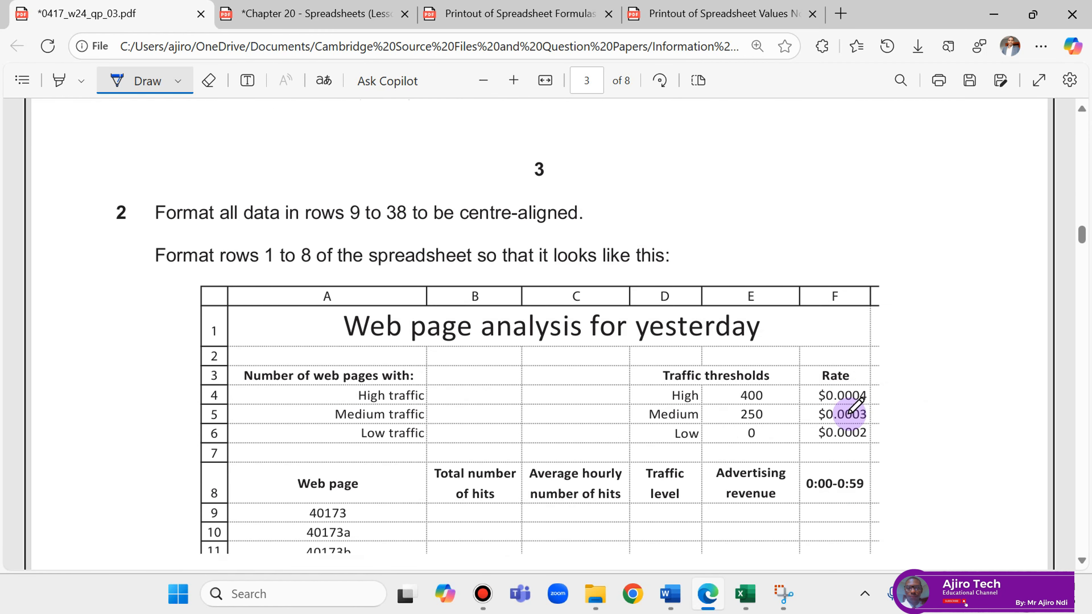
{"action": "scroll", "coordinate": [849, 414], "scroll_direction": "down", "scroll_amount": 6}
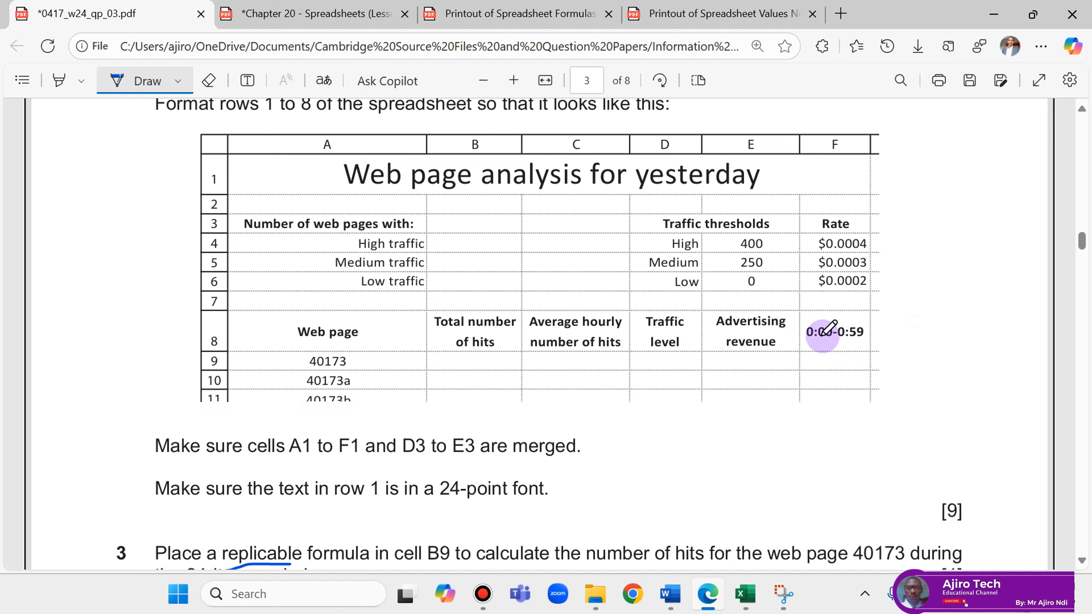
{"action": "scroll", "coordinate": [815, 275], "scroll_direction": "down", "scroll_amount": 10}
{"action": "scroll", "coordinate": [822, 301], "scroll_direction": "down", "scroll_amount": 20}
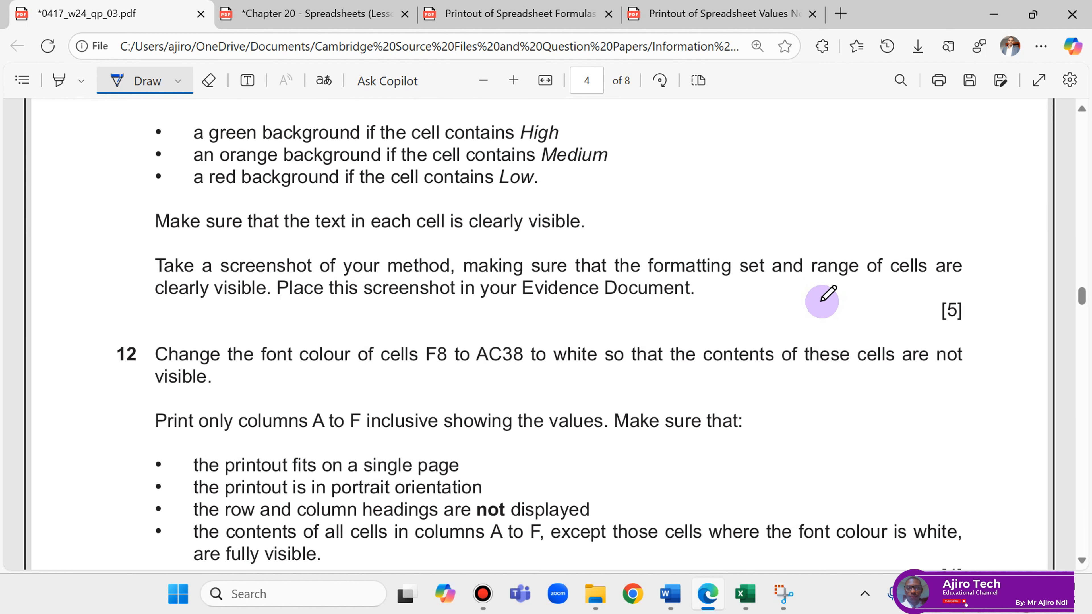
{"action": "scroll", "coordinate": [823, 301], "scroll_direction": "up", "scroll_amount": 6}
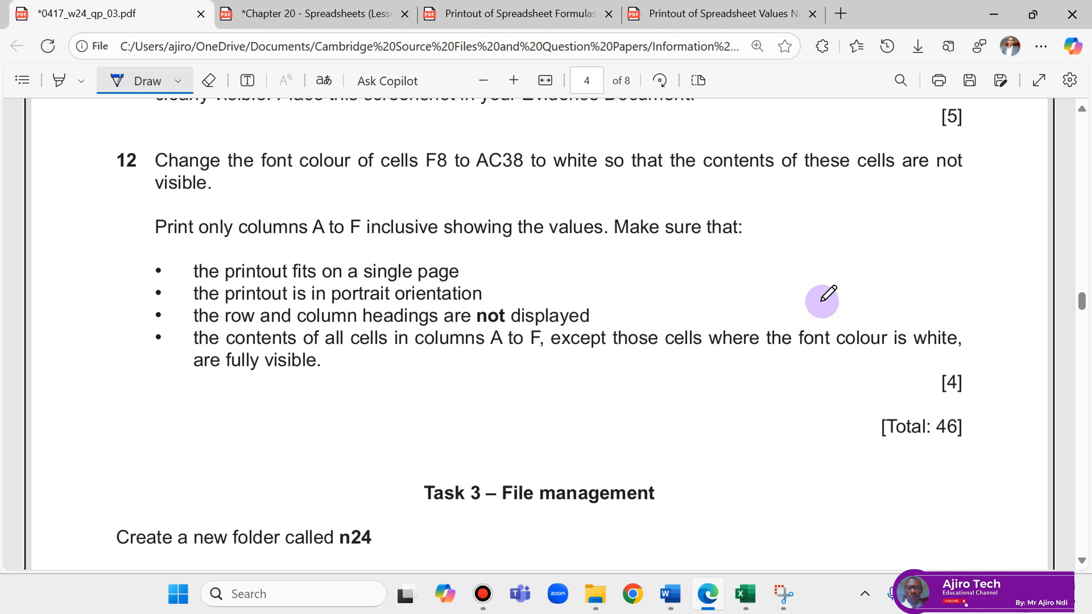